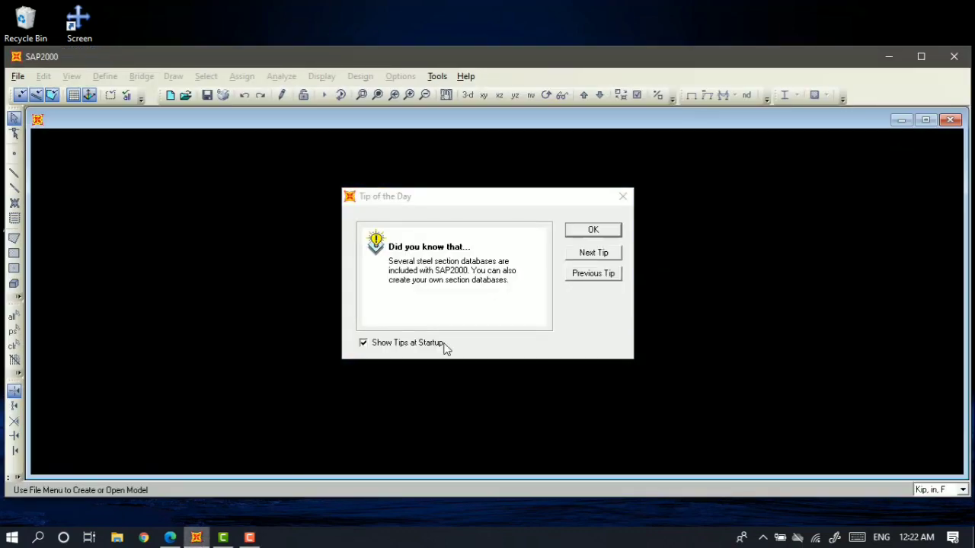
Dismiss the startup tip and maximize both the program window and the model view.
{"action": "left_click", "coordinate": [593, 232]}
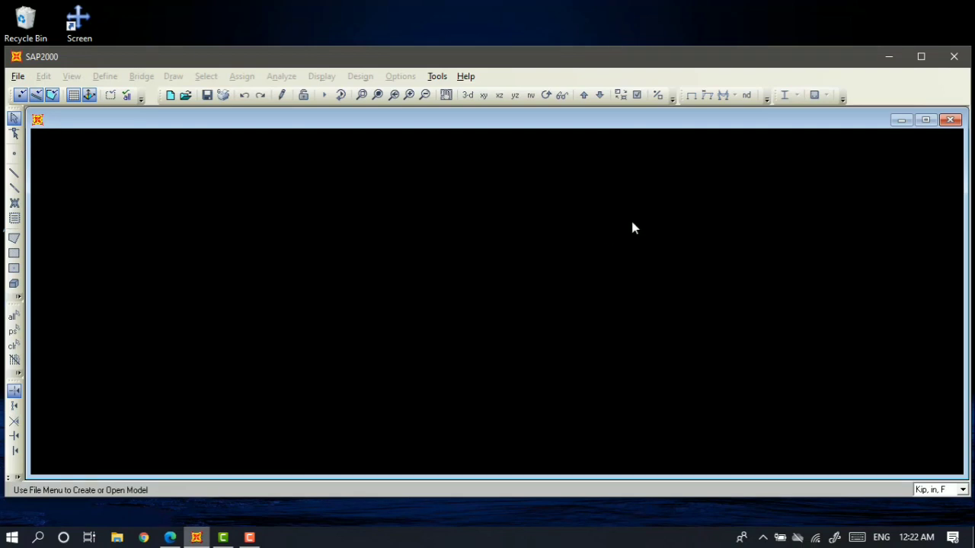
{"action": "left_click", "coordinate": [919, 58]}
{"action": "left_click", "coordinate": [919, 69]}
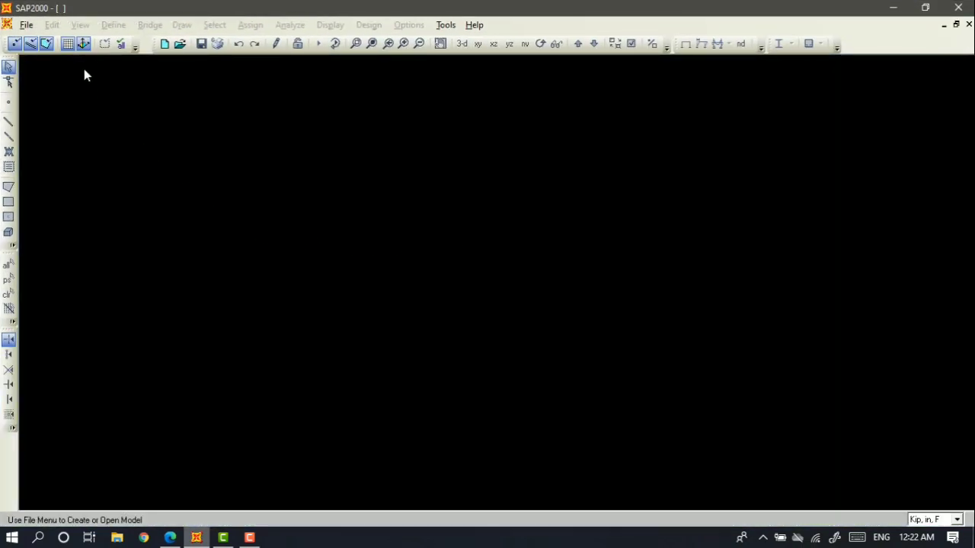
Create a new Grid Only model with KN, m, C units, accepting the default Cartesian grid line settings.
{"action": "left_click", "coordinate": [28, 26]}
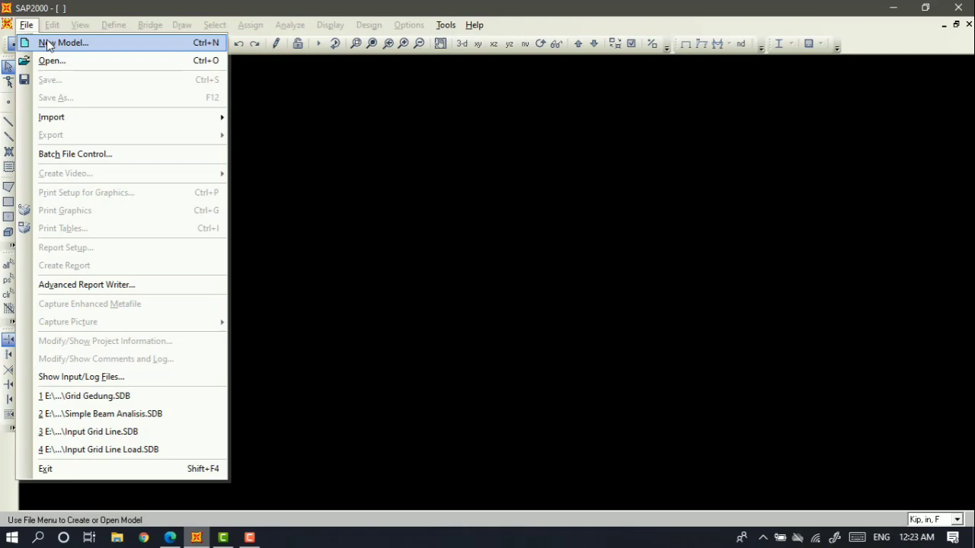
{"action": "left_click", "coordinate": [48, 43]}
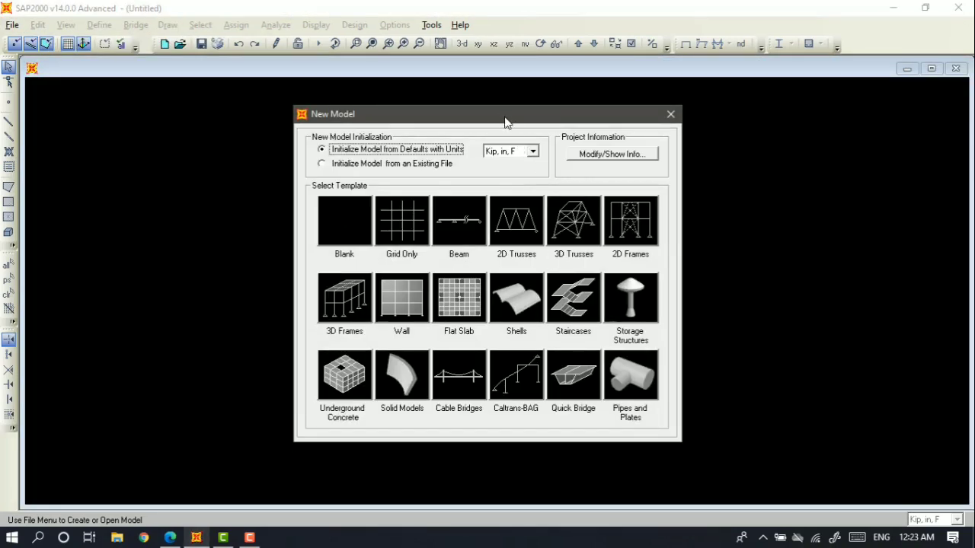
{"action": "left_click", "coordinate": [535, 152]}
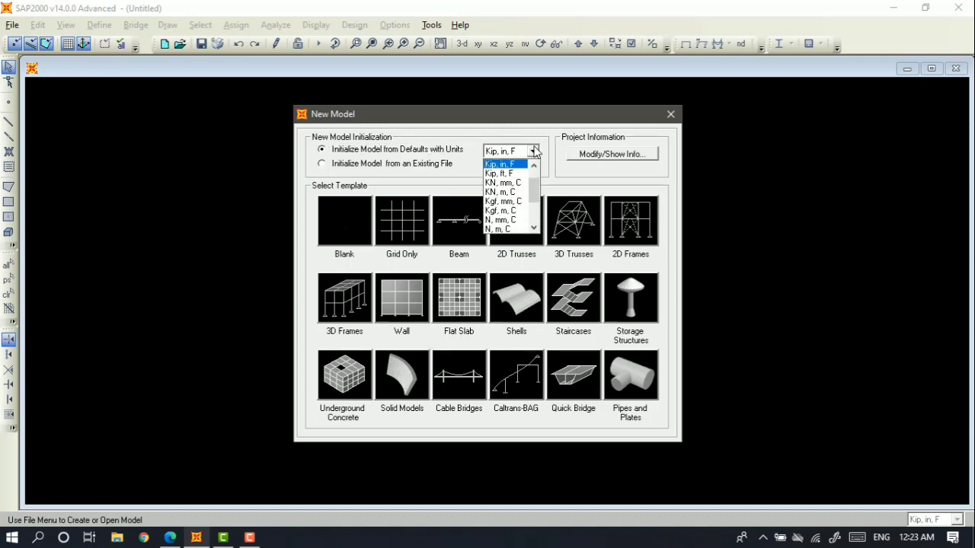
{"action": "left_click", "coordinate": [518, 193]}
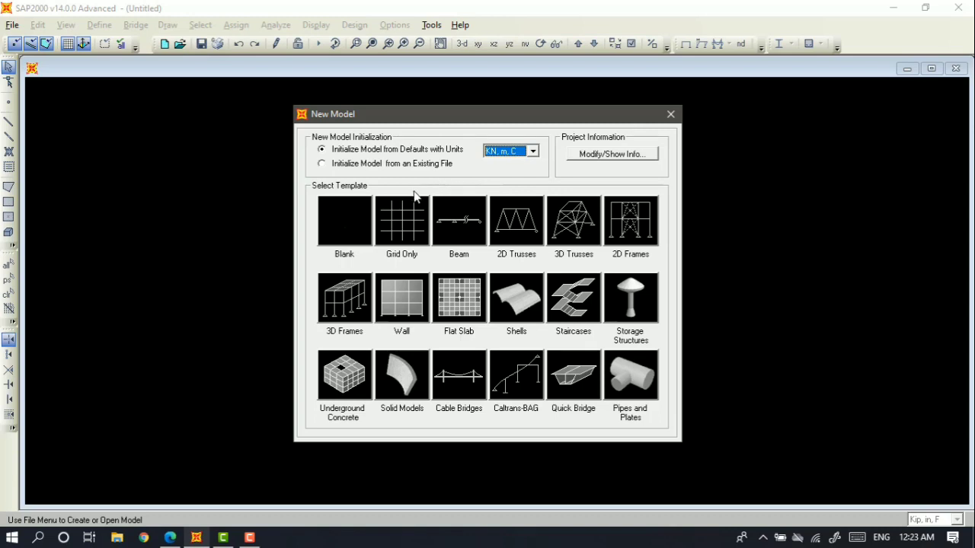
{"action": "left_click", "coordinate": [402, 228]}
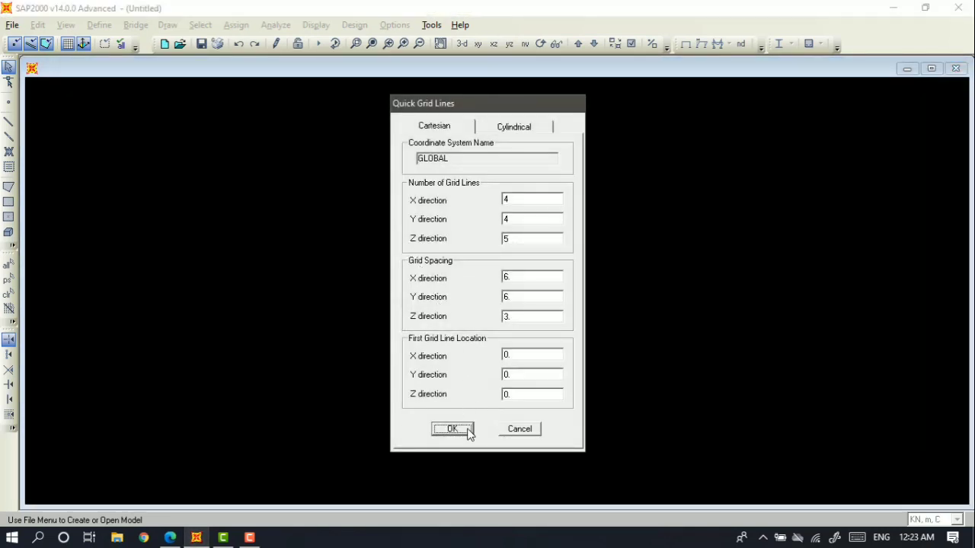
{"action": "left_click", "coordinate": [466, 430]}
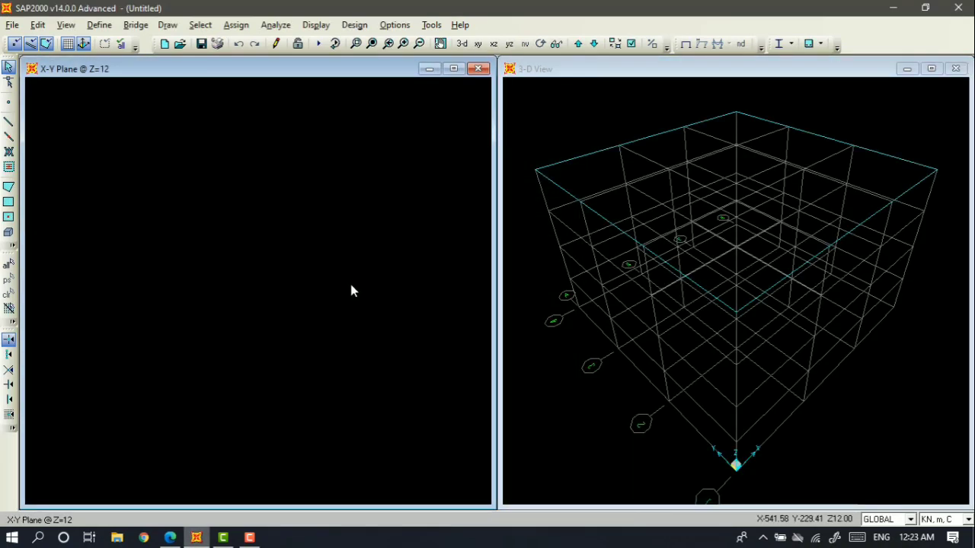
{"action": "left_click", "coordinate": [477, 44]}
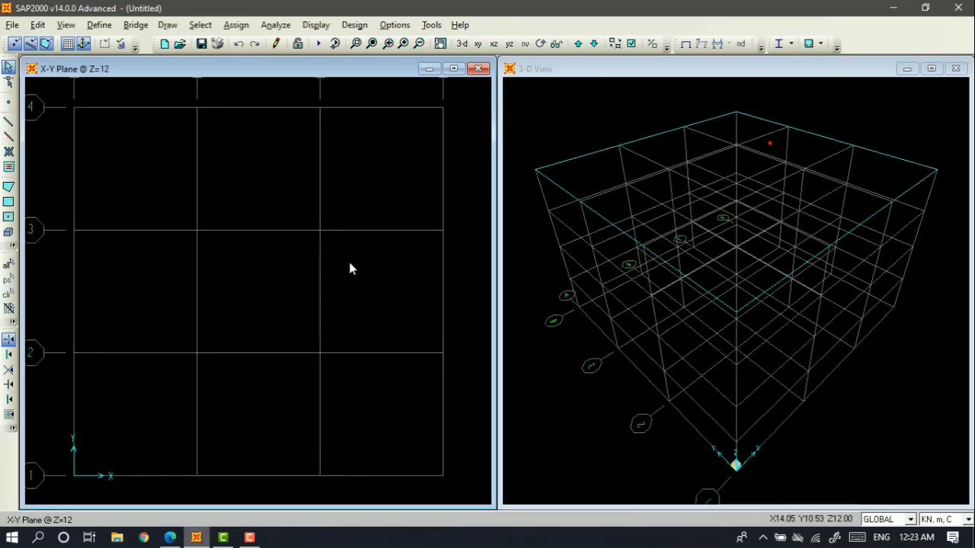
{"action": "scroll", "coordinate": [348, 259], "scroll_direction": "up", "scroll_amount": 3}
{"action": "scroll", "coordinate": [288, 187], "scroll_direction": "down", "scroll_amount": 3}
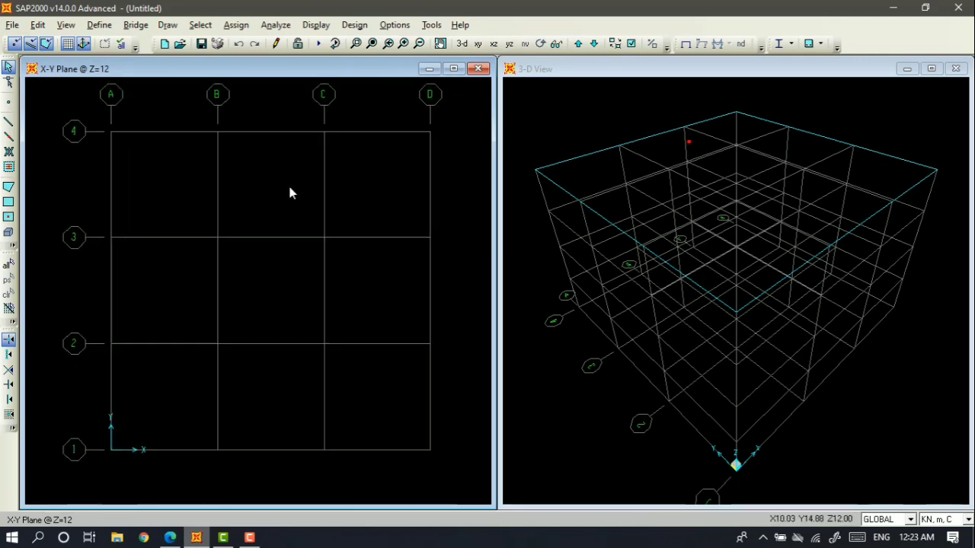
{"action": "scroll", "coordinate": [289, 191], "scroll_direction": "up", "scroll_amount": 2}
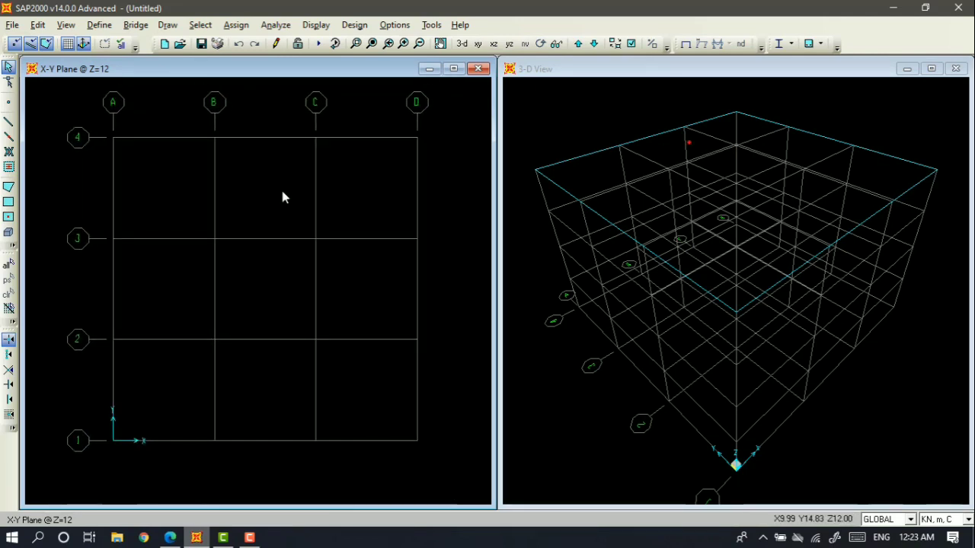
{"action": "left_click", "coordinate": [588, 138]}
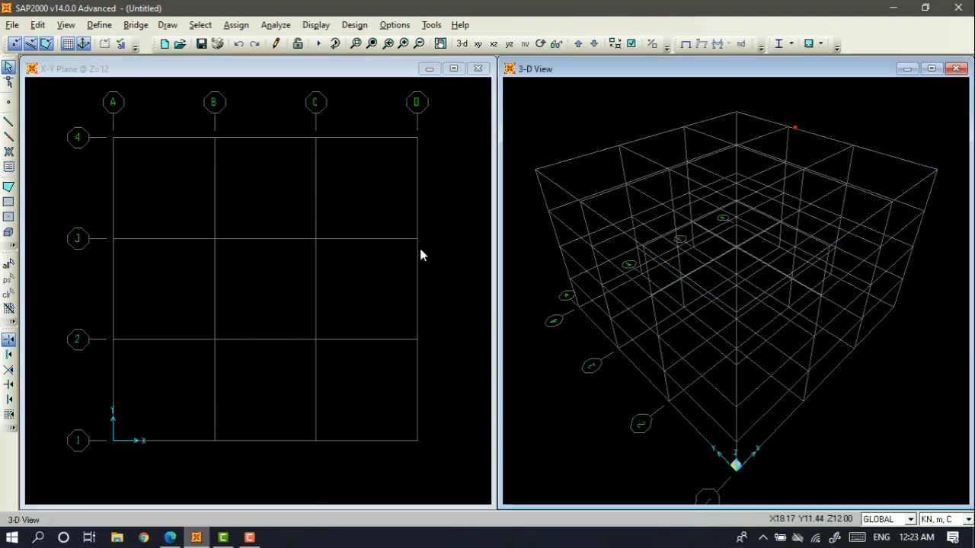
Review the GLOBAL grid system's data as ordinates and as spacing, and close it without changes.
{"action": "right_click", "coordinate": [448, 183]}
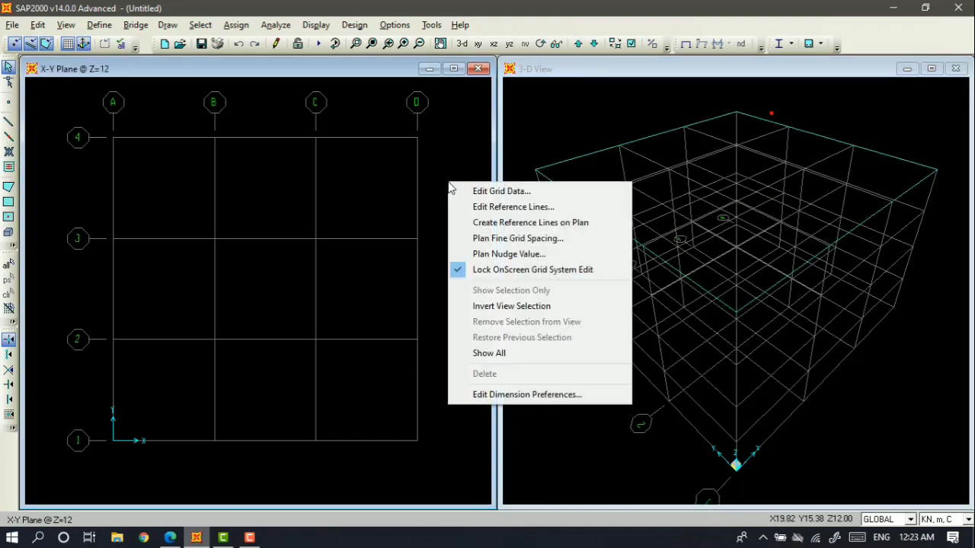
{"action": "left_click", "coordinate": [477, 192]}
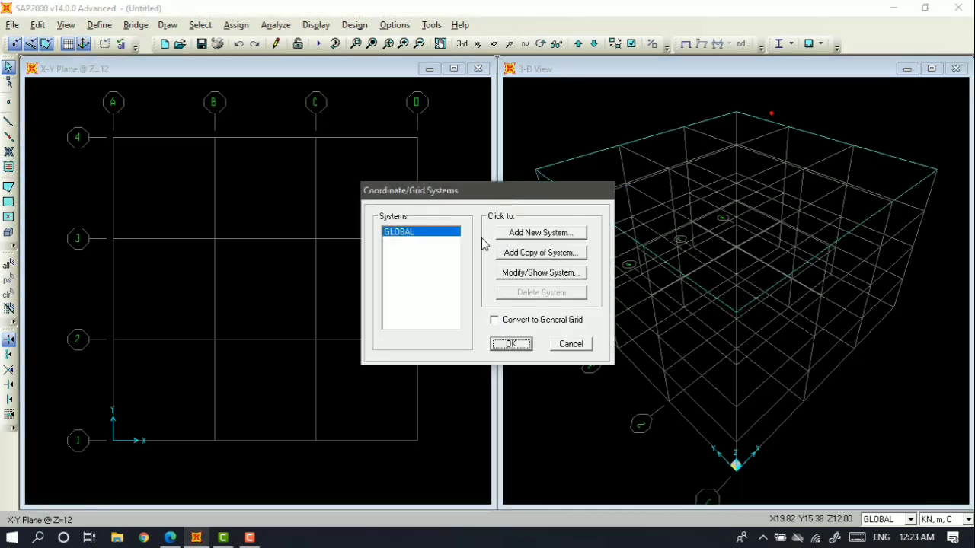
{"action": "left_click", "coordinate": [538, 274]}
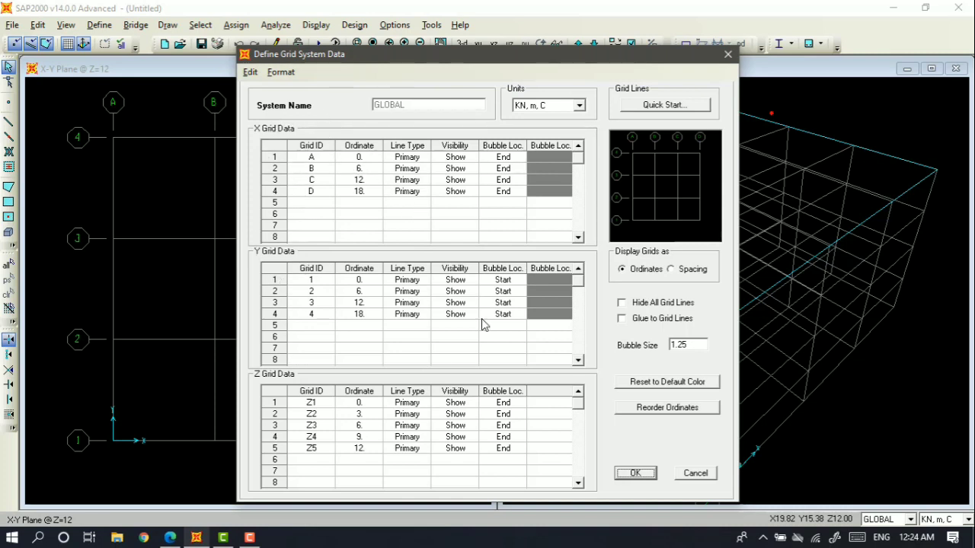
{"action": "left_click", "coordinate": [671, 271]}
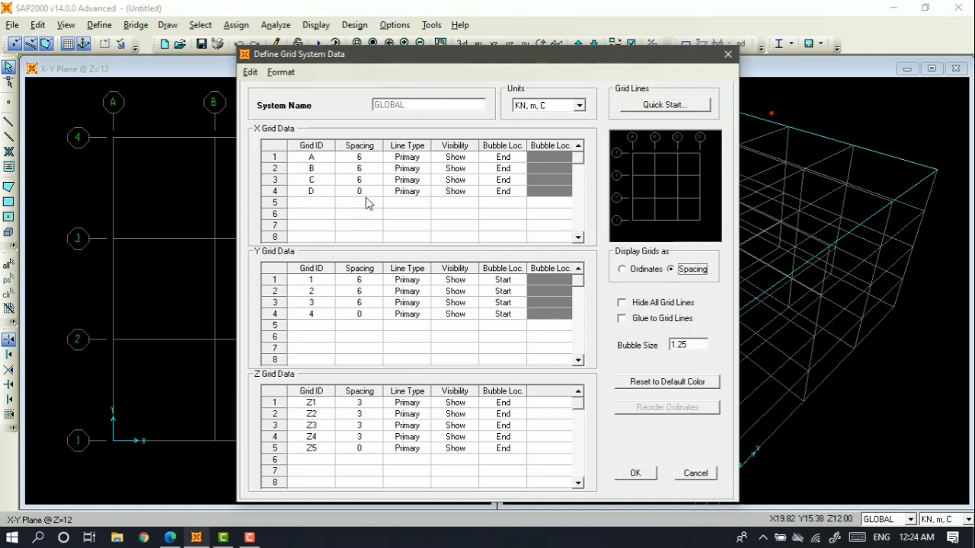
{"action": "left_click", "coordinate": [622, 270]}
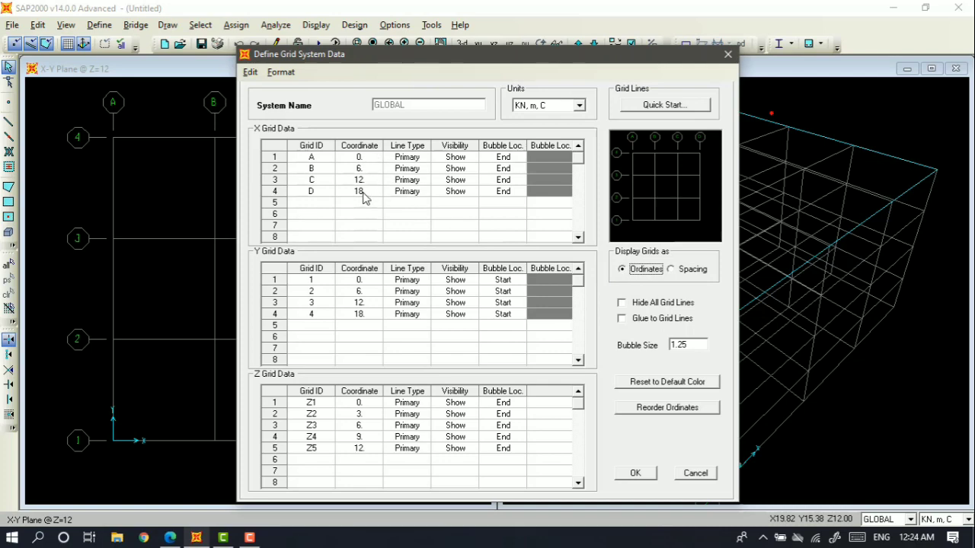
{"action": "left_click", "coordinate": [727, 54]}
{"action": "left_click", "coordinate": [582, 342]}
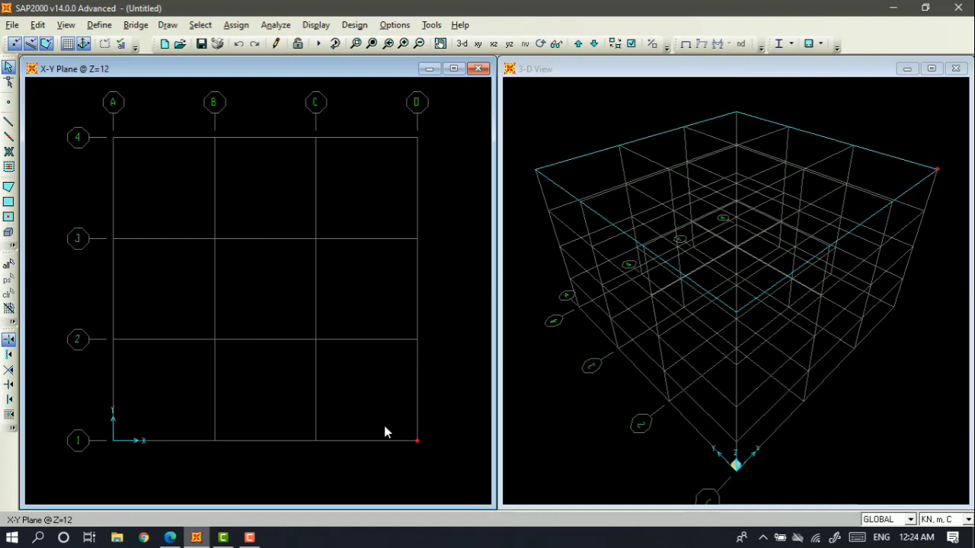
Switch to Microsoft Edge and examine the beam plan in BALOK.pdf and the column plan in KOLOM M.pdf.
{"action": "left_click", "coordinate": [170, 538]}
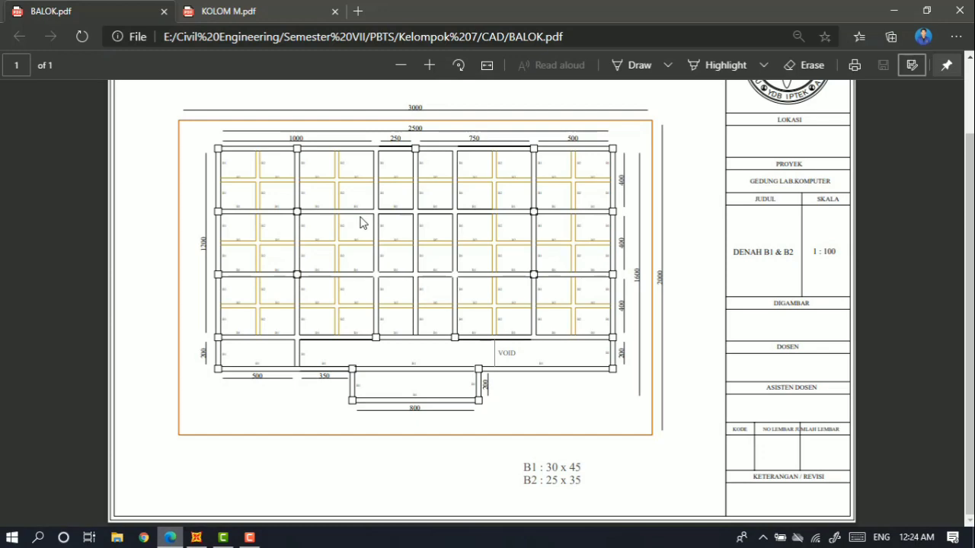
{"action": "scroll", "coordinate": [362, 223], "scroll_direction": "up", "scroll_amount": 1}
{"action": "scroll", "coordinate": [355, 215], "scroll_direction": "down", "scroll_amount": 1}
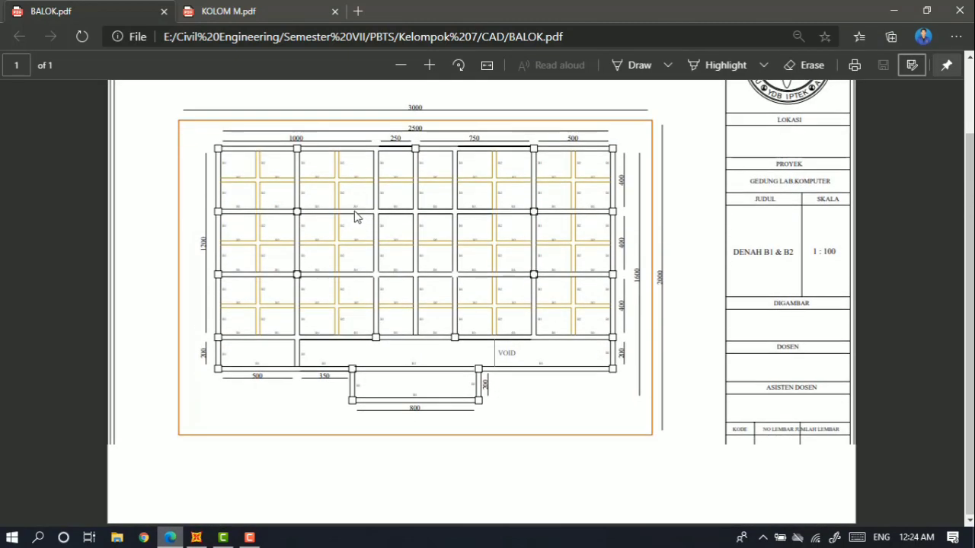
{"action": "scroll", "coordinate": [348, 215], "scroll_direction": "up", "scroll_amount": 1}
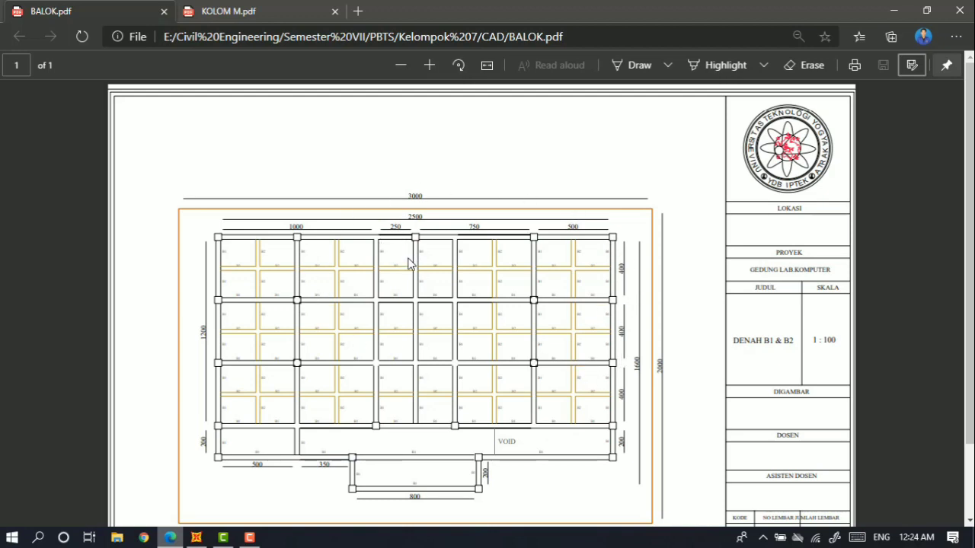
{"action": "left_click", "coordinate": [254, 9]}
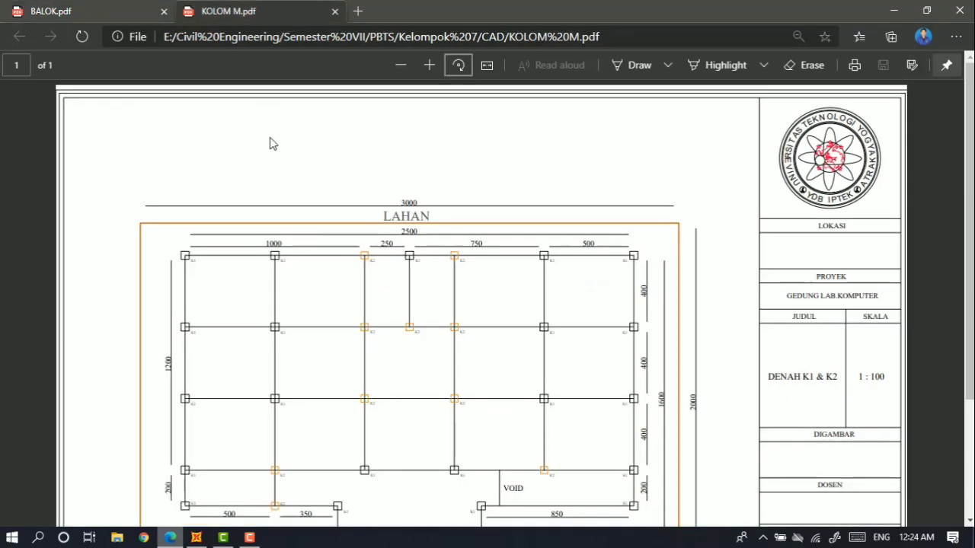
{"action": "scroll", "coordinate": [409, 276], "scroll_direction": "down", "scroll_amount": 2}
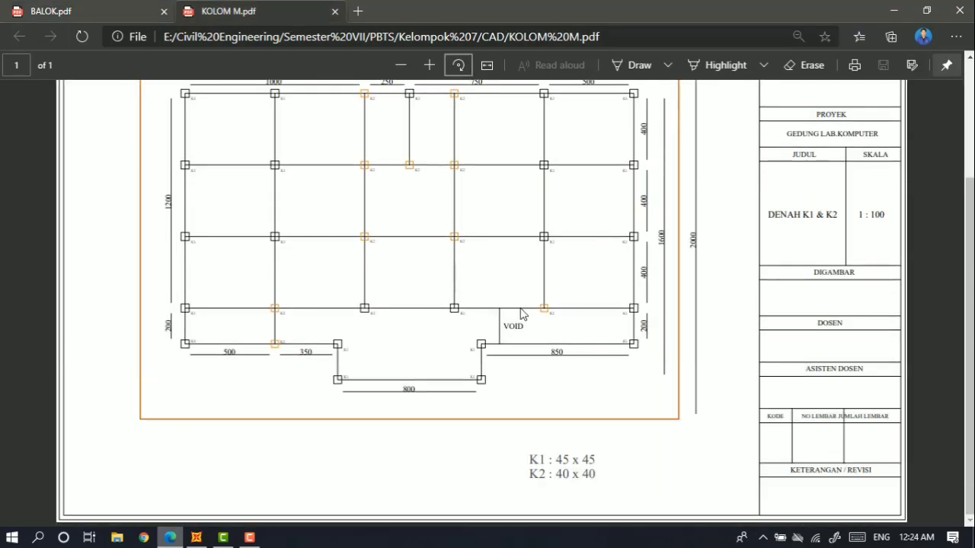
{"action": "scroll", "coordinate": [523, 314], "scroll_direction": "up", "scroll_amount": 2}
{"action": "left_click", "coordinate": [128, 13]}
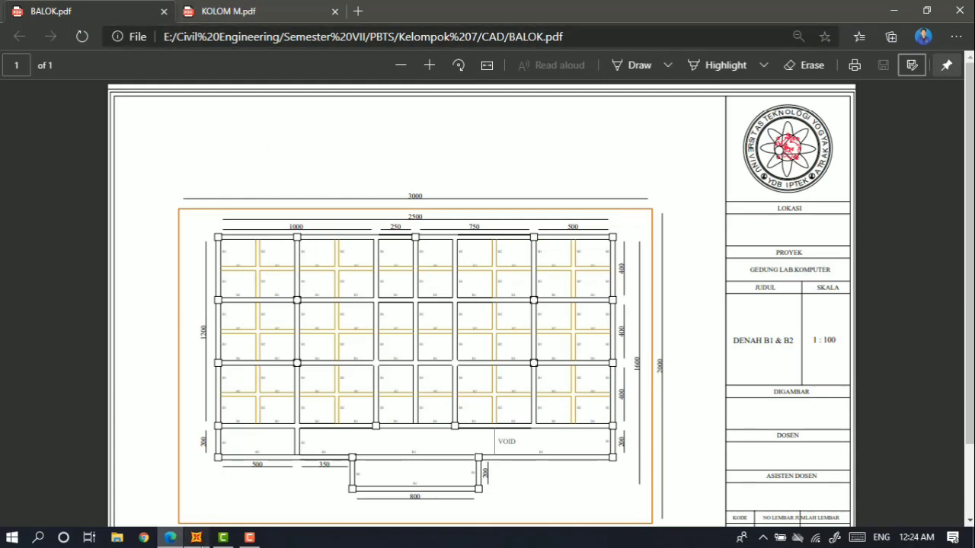
Switch back to SAP2000 and rename the GLOBAL system's X grid lines A to D as x1, x2, x3 and x4.
{"action": "left_click", "coordinate": [196, 537]}
{"action": "right_click", "coordinate": [459, 218]}
{"action": "left_click", "coordinate": [479, 223]}
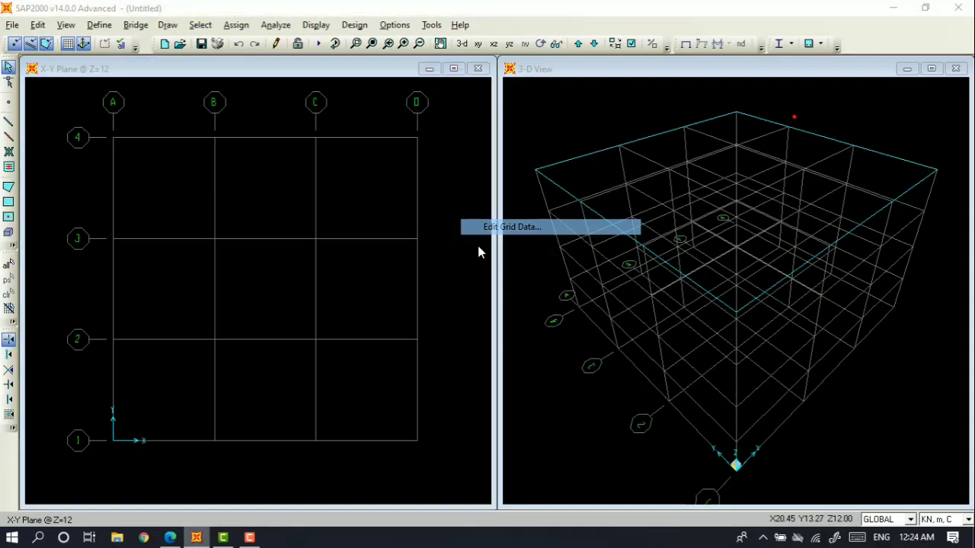
{"action": "left_click", "coordinate": [506, 276]}
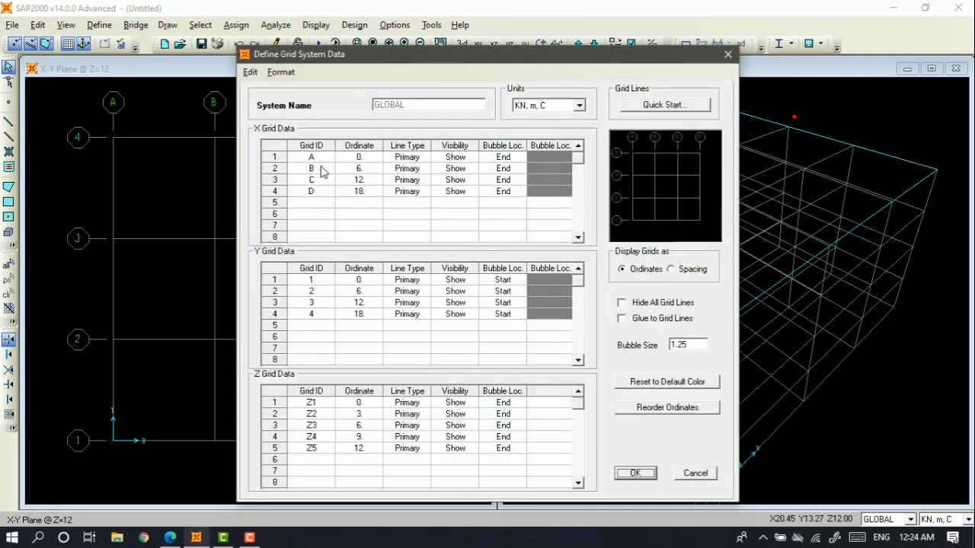
{"action": "left_click", "coordinate": [318, 159]}
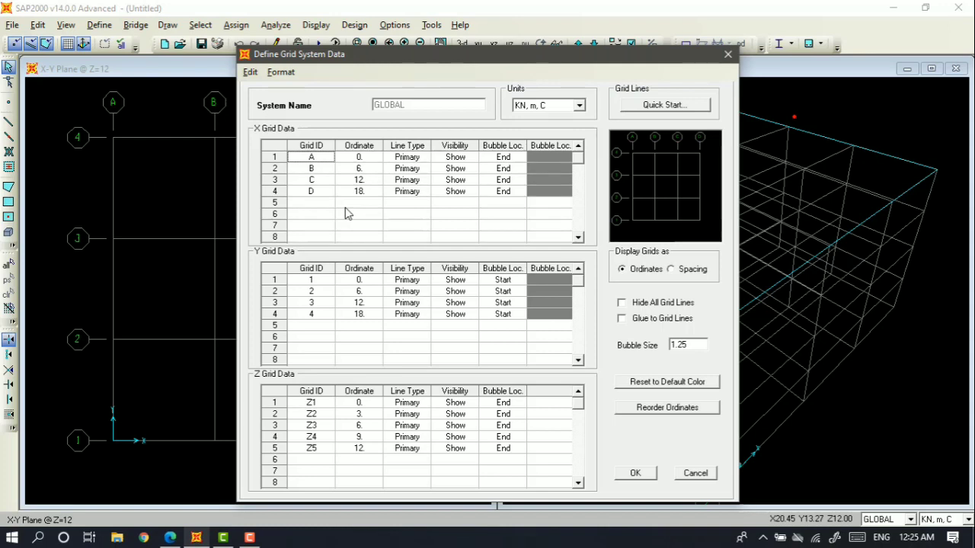
{"action": "type", "text": "x1"}
{"action": "left_click", "coordinate": [329, 172]}
{"action": "type", "text": "x2"}
{"action": "left_click", "coordinate": [320, 181]}
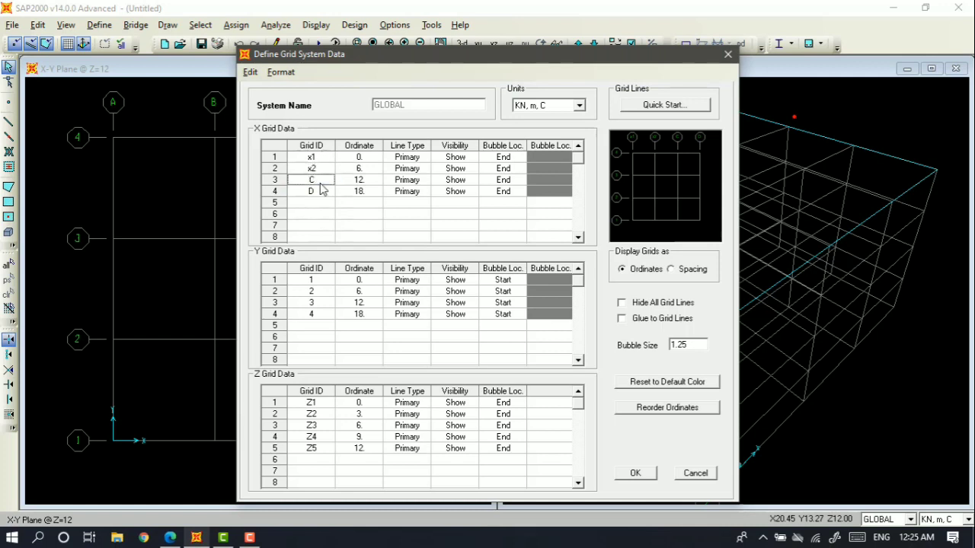
{"action": "type", "text": "x3"}
{"action": "left_click", "coordinate": [320, 194]}
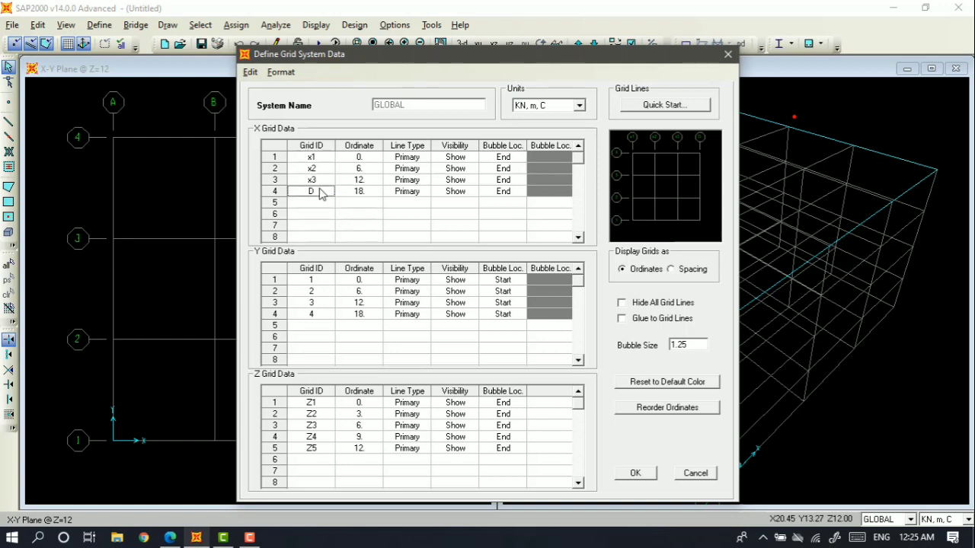
{"action": "type", "text": "x4"}
Add the grid IDs x5, x6, x7 and x8 to the X grid data below x4.
{"action": "left_click", "coordinate": [321, 205]}
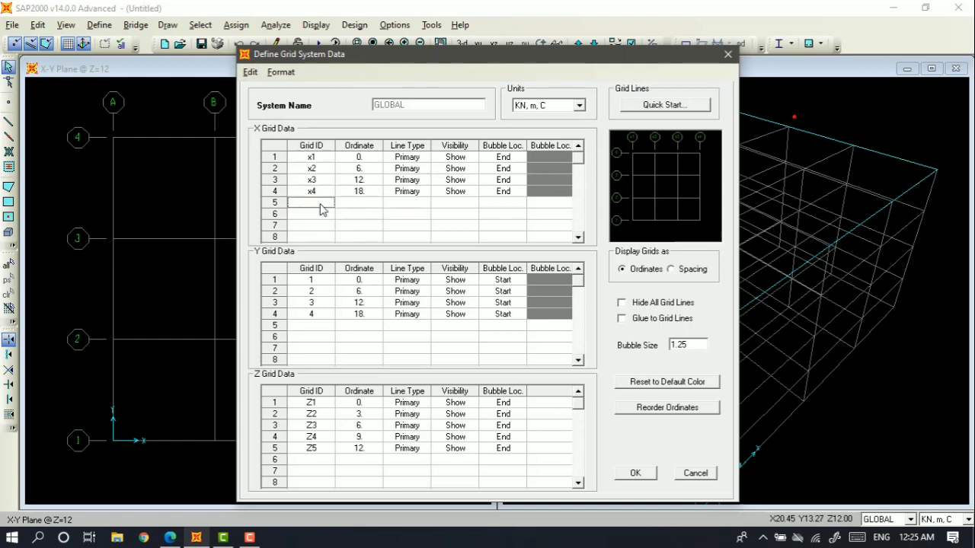
{"action": "type", "text": "x5"}
{"action": "left_click", "coordinate": [318, 215]}
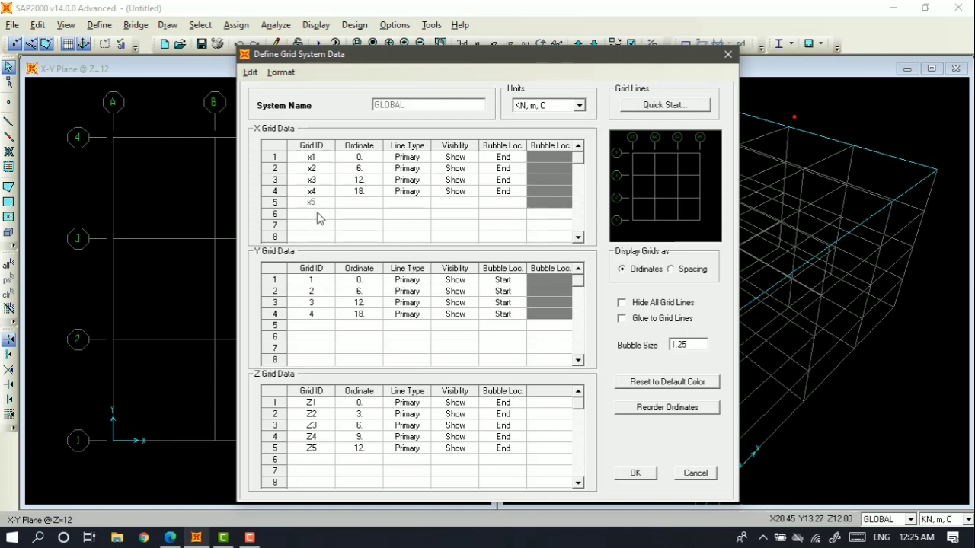
{"action": "type", "text": "x6"}
{"action": "left_click", "coordinate": [317, 226]}
{"action": "type", "text": "x7"}
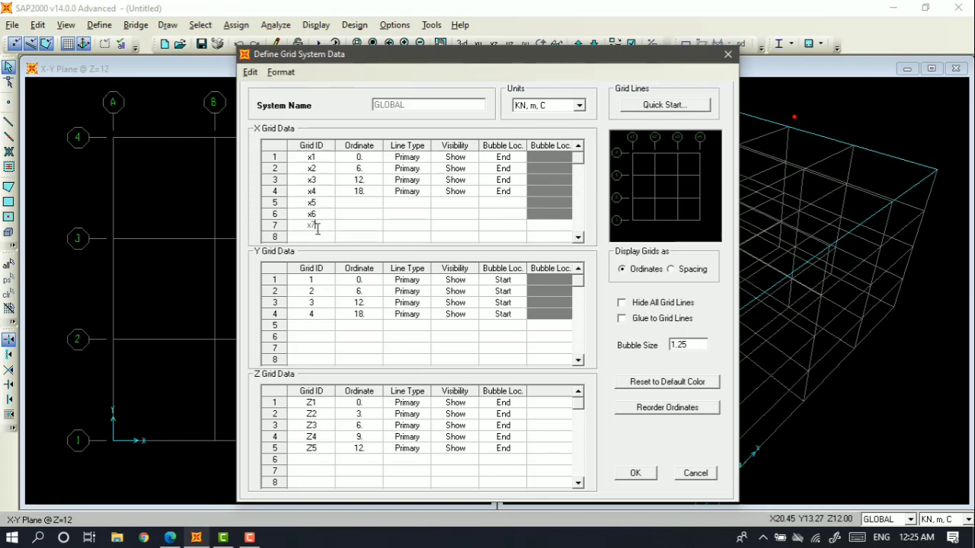
{"action": "left_click", "coordinate": [319, 237]}
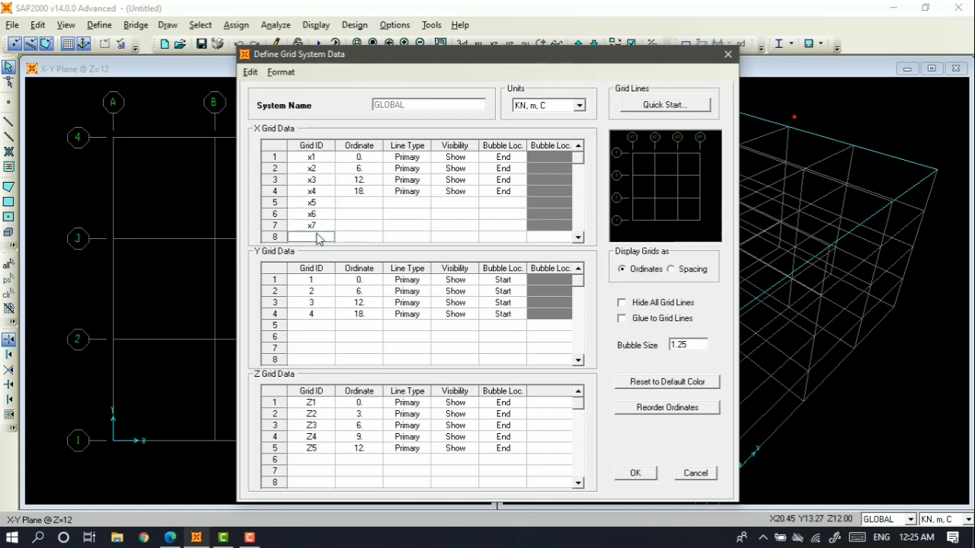
{"action": "type", "text": "x8"}
Continue the X grid data with the grid IDs x9 and x10 in rows 9 and 10.
{"action": "left_click", "coordinate": [579, 238]}
{"action": "left_click", "coordinate": [579, 238]}
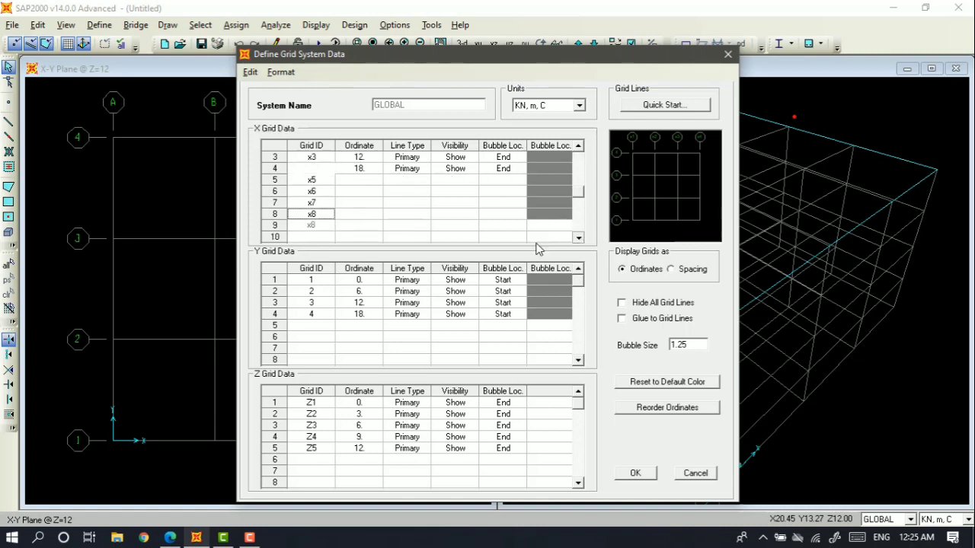
{"action": "left_click", "coordinate": [318, 226]}
{"action": "type", "text": "x9"}
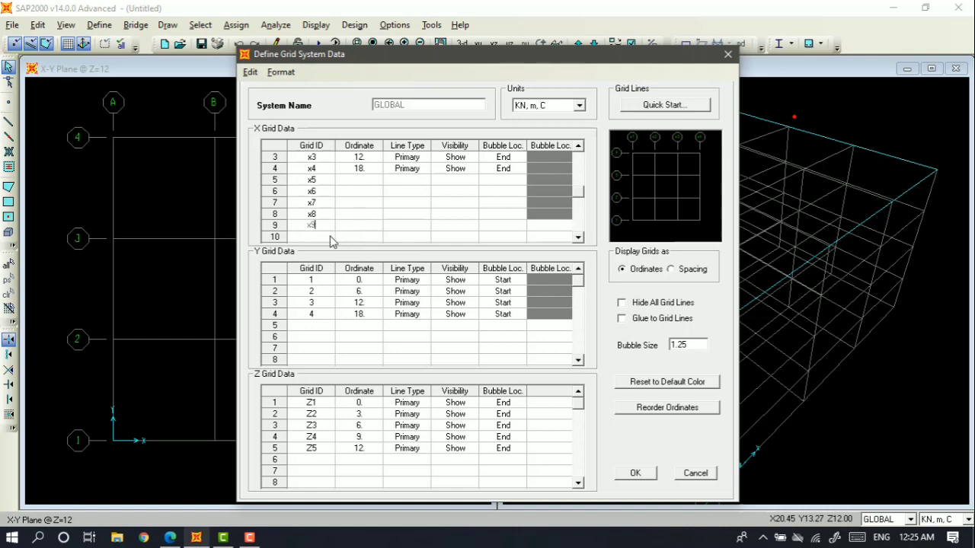
{"action": "left_click", "coordinate": [330, 239]}
{"action": "type", "text": "x"}
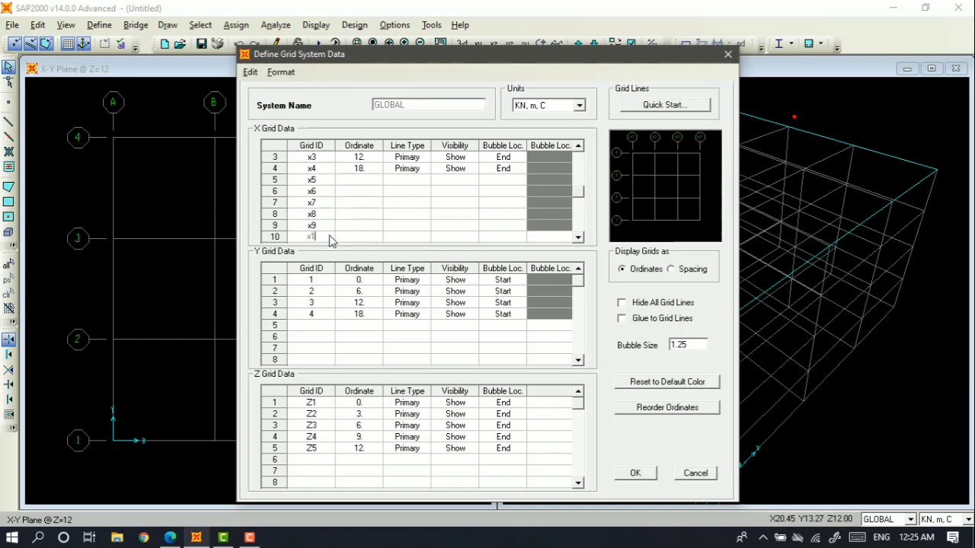
{"action": "type", "text": "10"}
Complete the X grid IDs by entering x11, x12 and x13 in rows 11 to 13.
{"action": "left_click", "coordinate": [578, 237]}
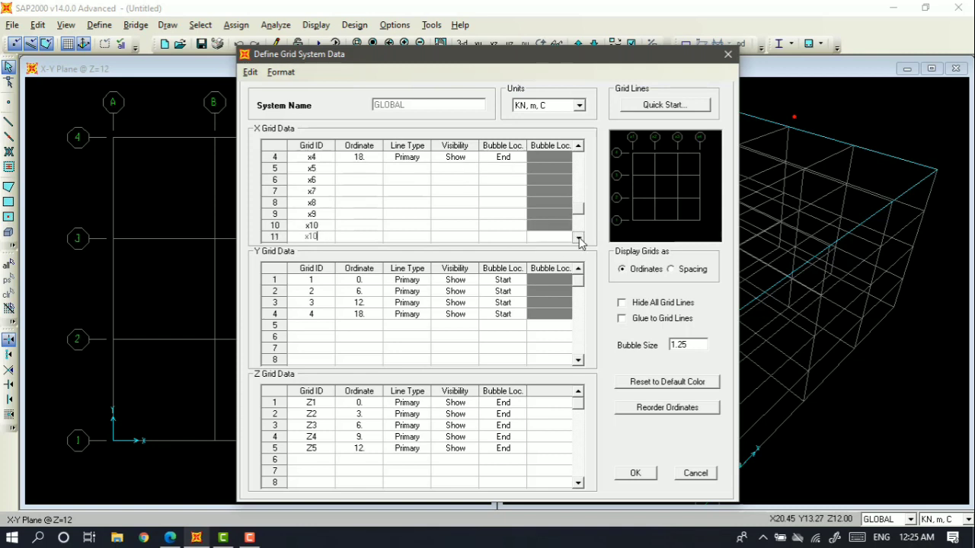
{"action": "left_click", "coordinate": [578, 237]}
{"action": "left_click", "coordinate": [578, 239]}
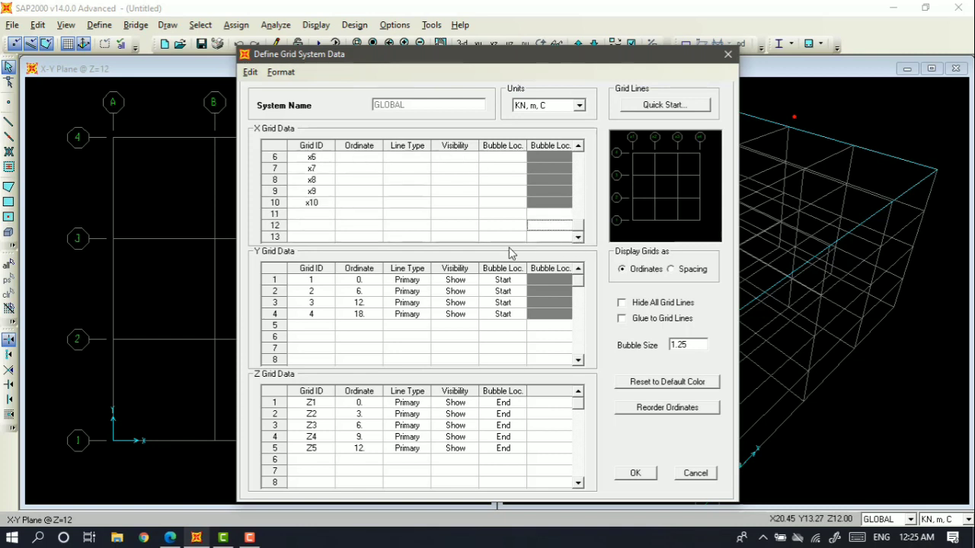
{"action": "left_click", "coordinate": [327, 215]}
{"action": "type", "text": "x11"}
{"action": "left_click", "coordinate": [323, 227]}
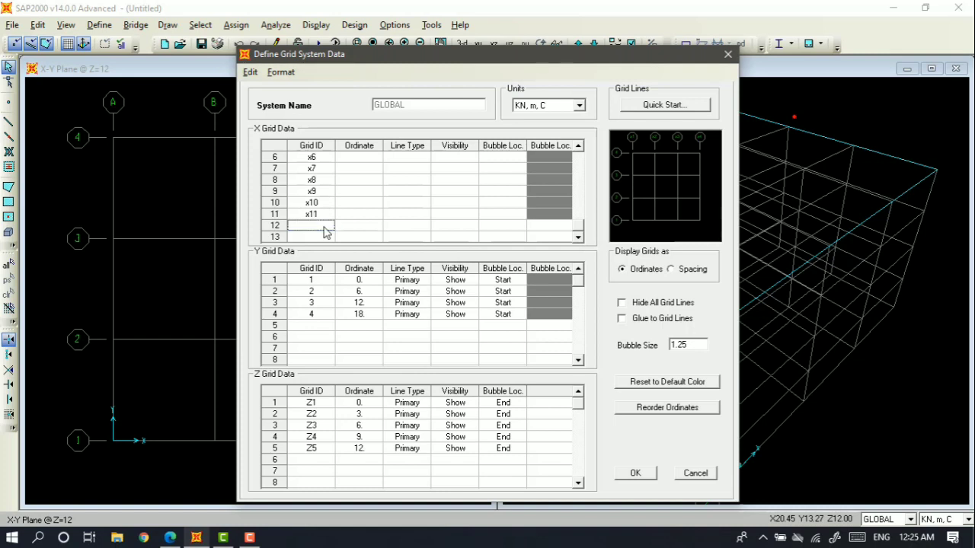
{"action": "type", "text": "x12"}
{"action": "left_click", "coordinate": [323, 237]}
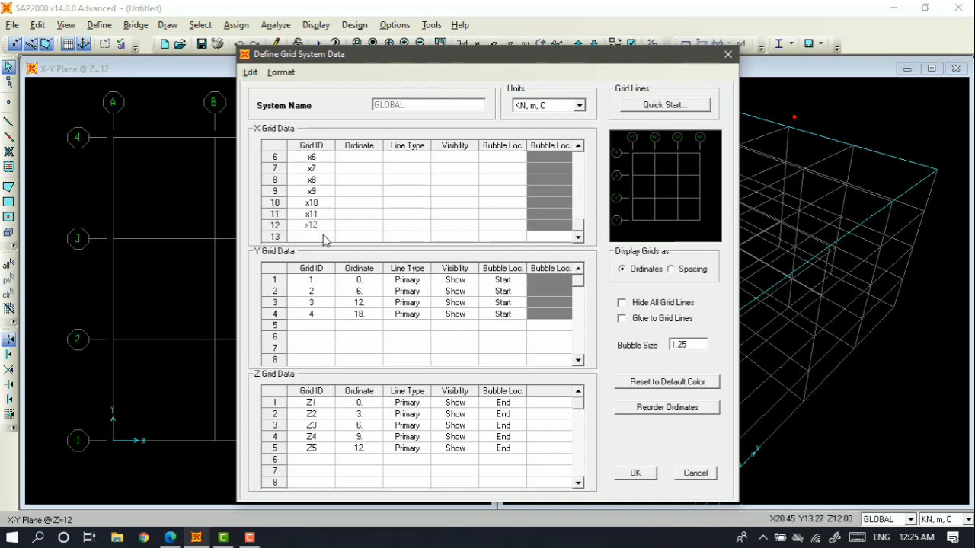
{"action": "type", "text": "x13"}
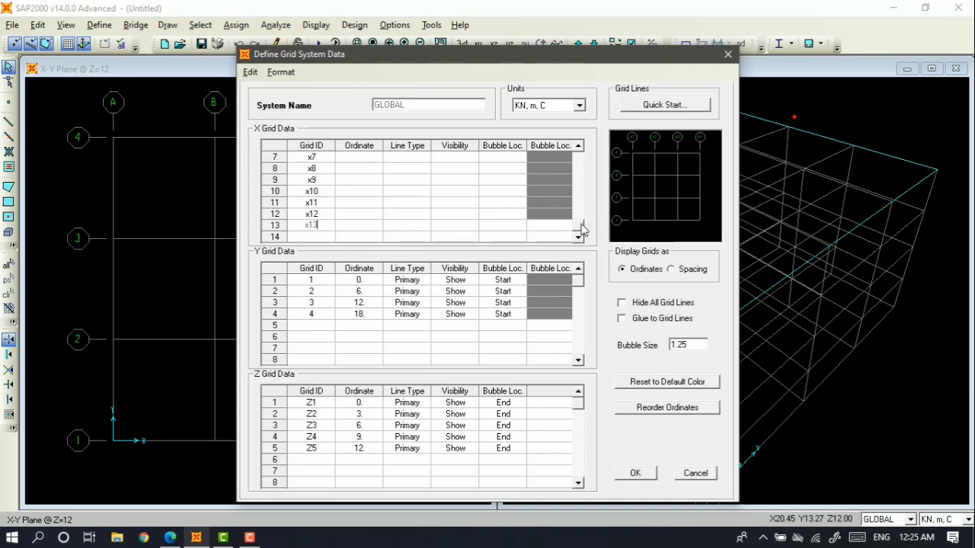
Set the ordinates of X grid lines x2, x3 and x4 to 2.5, 5 and 7.5 m.
{"action": "left_click_drag", "start_coordinate": [579, 227], "coordinate": [581, 177]}
{"action": "left_click", "coordinate": [579, 146]}
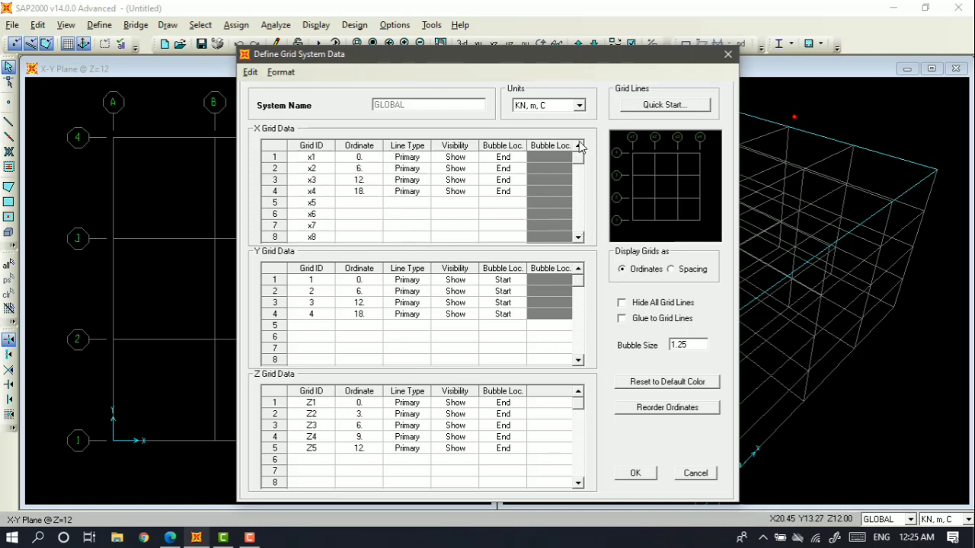
{"action": "left_click", "coordinate": [359, 172]}
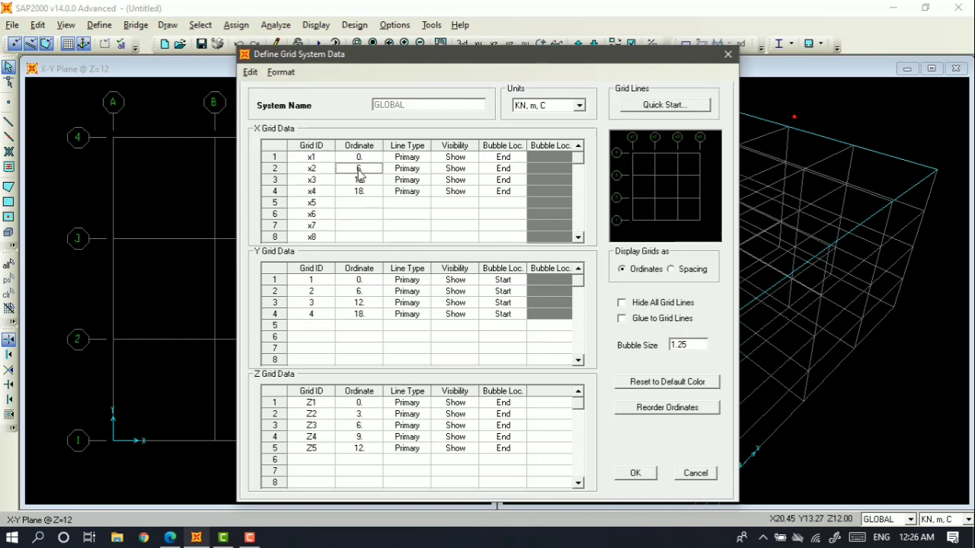
{"action": "type", "text": "2.5"}
{"action": "left_click", "coordinate": [364, 214]}
{"action": "left_click", "coordinate": [364, 182]}
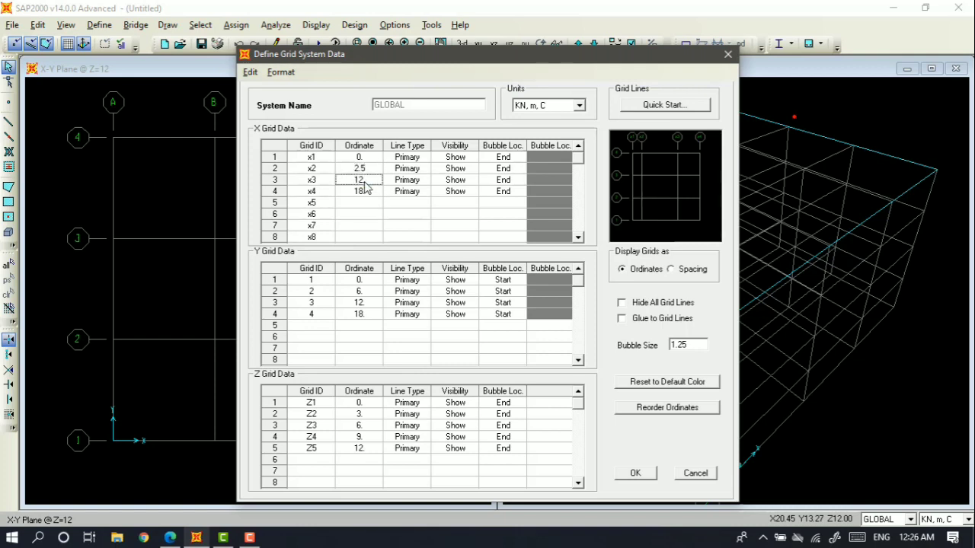
{"action": "type", "text": "5"}
{"action": "left_click", "coordinate": [363, 193]}
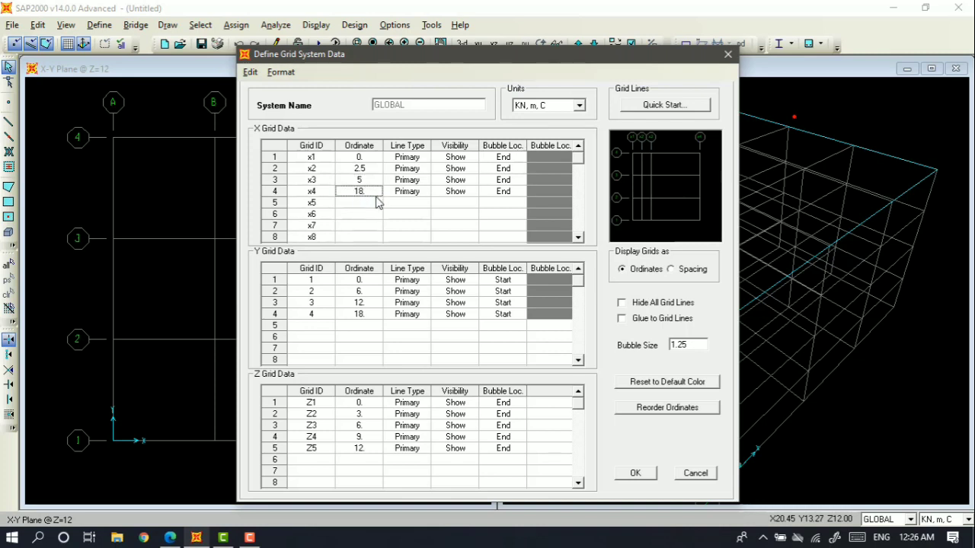
{"action": "type", "text": "7.5"}
{"action": "key", "text": "Tab"}
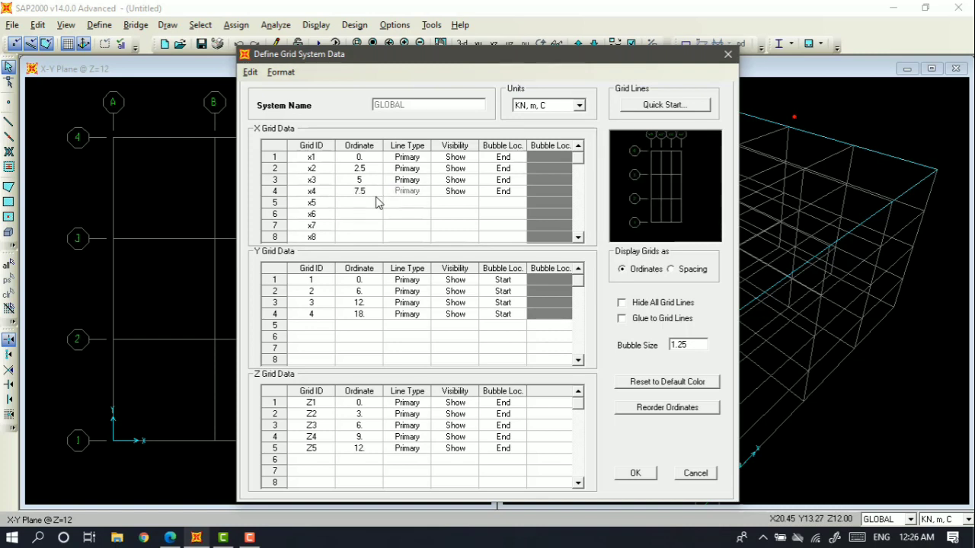
Enter the ordinates 8.5, 10, 12.5 and 15 m for X grid lines x5 to x8.
{"action": "left_click", "coordinate": [376, 202]}
{"action": "type", "text": "8.5"}
{"action": "key", "text": "Return"}
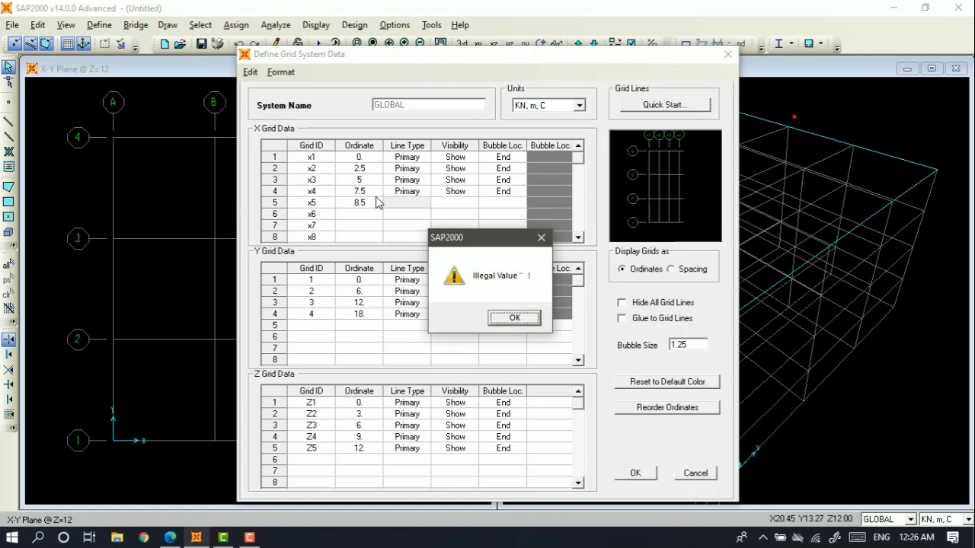
{"action": "left_click", "coordinate": [540, 238]}
{"action": "left_click", "coordinate": [364, 216]}
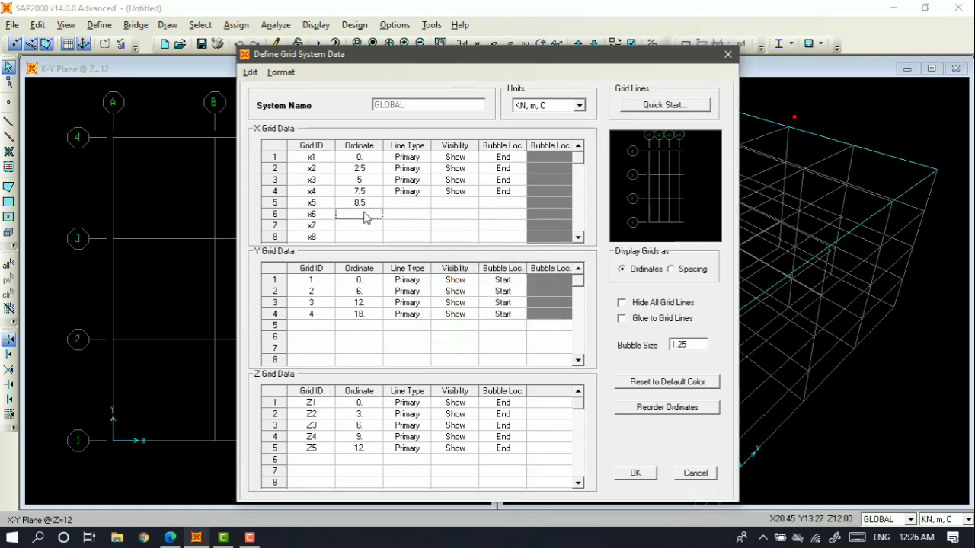
{"action": "type", "text": "10"}
{"action": "left_click", "coordinate": [364, 226]}
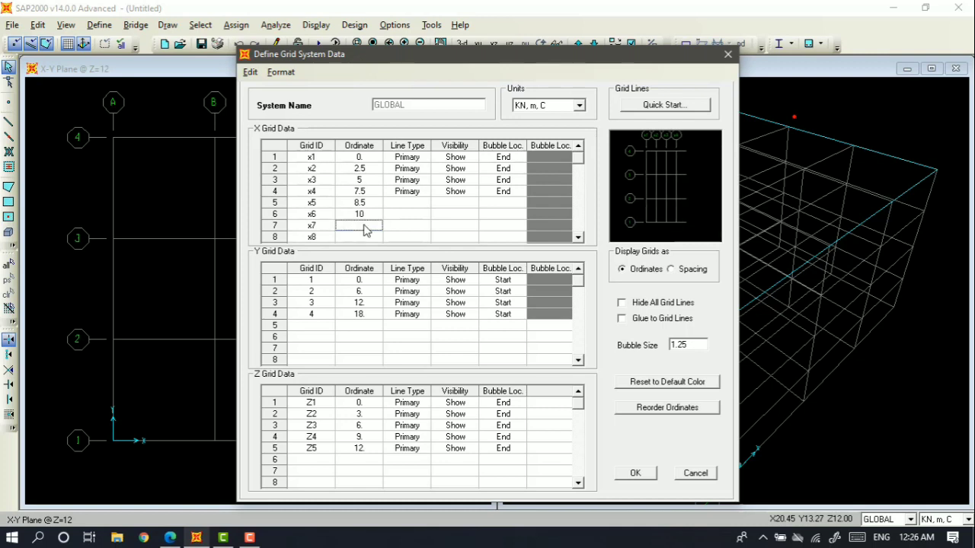
{"action": "type", "text": "12.5"}
{"action": "left_click", "coordinate": [364, 238]}
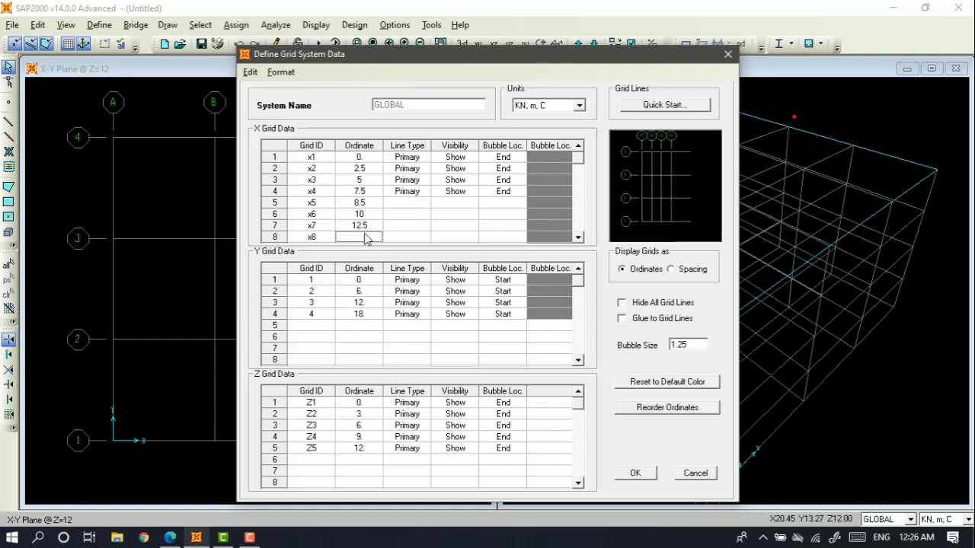
{"action": "type", "text": "15"}
Enter the ordinates 16.5, 17.5, 20 and 22.5 m for X grid lines x9 to x12.
{"action": "left_click", "coordinate": [578, 237]}
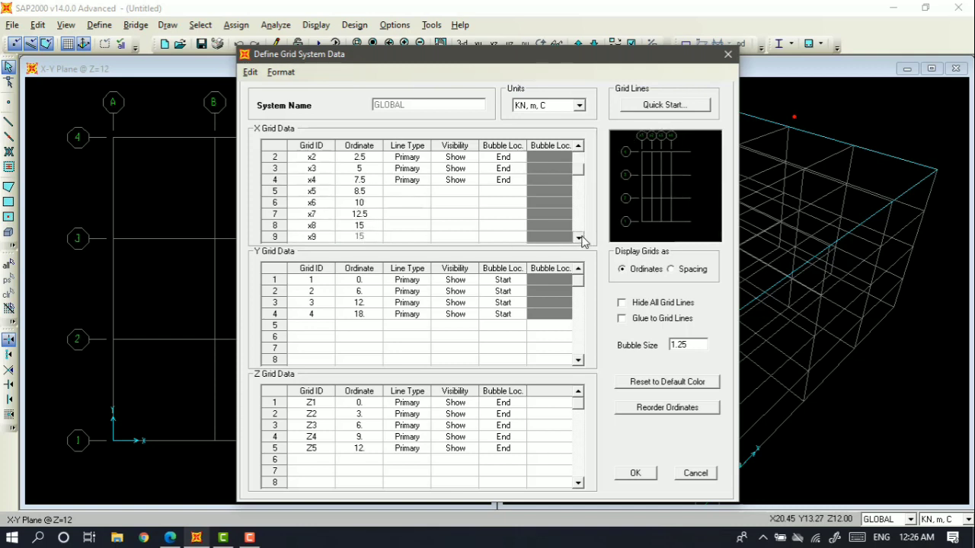
{"action": "scroll", "coordinate": [582, 241], "scroll_direction": "down", "scroll_amount": 1}
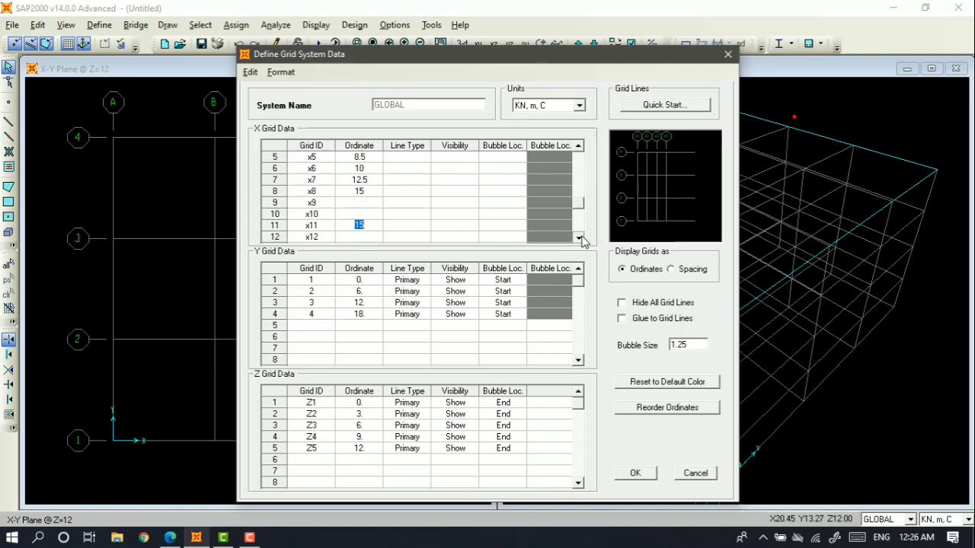
{"action": "left_click", "coordinate": [364, 202]}
{"action": "type", "text": "16.5"}
{"action": "left_click", "coordinate": [363, 215]}
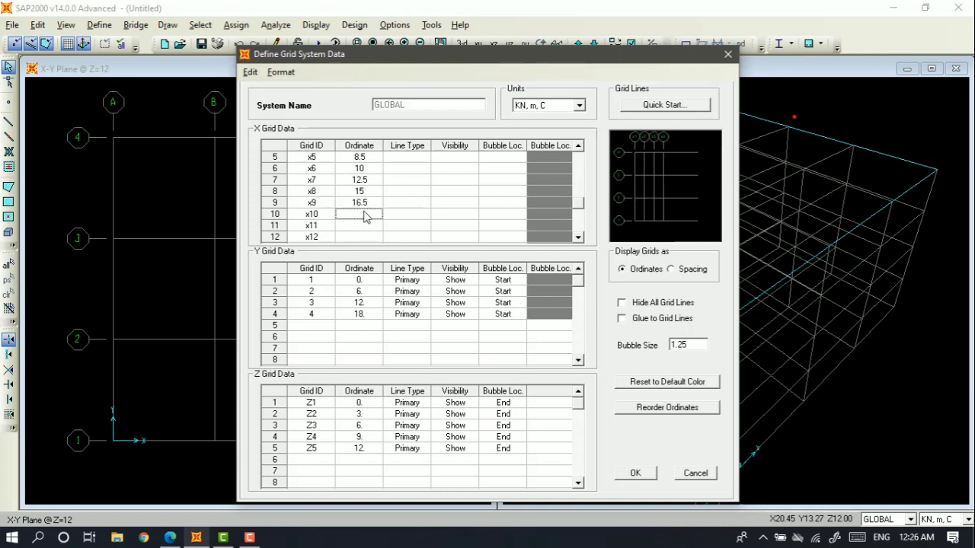
{"action": "type", "text": "17.5"}
{"action": "left_click", "coordinate": [361, 228]}
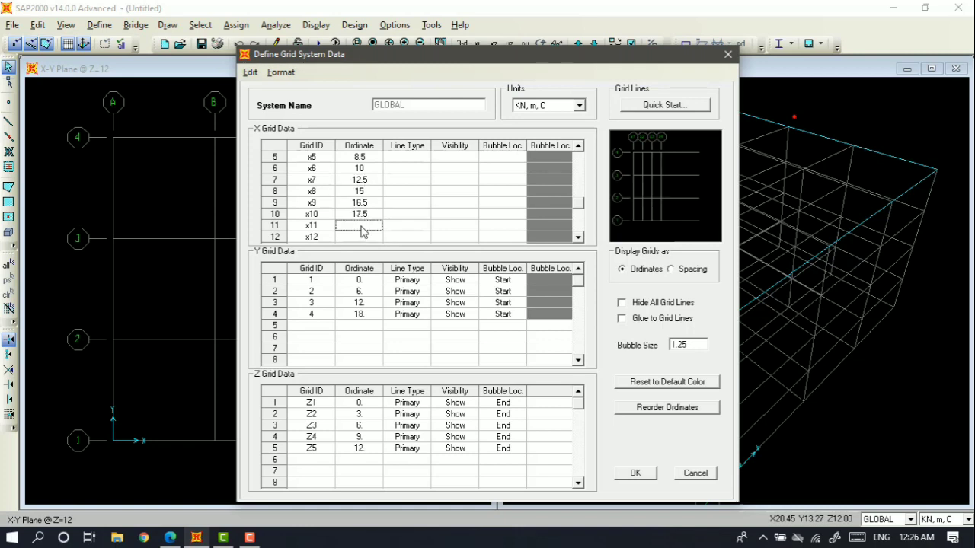
{"action": "type", "text": "20"}
{"action": "left_click", "coordinate": [363, 237]}
{"action": "type", "text": "22.5"}
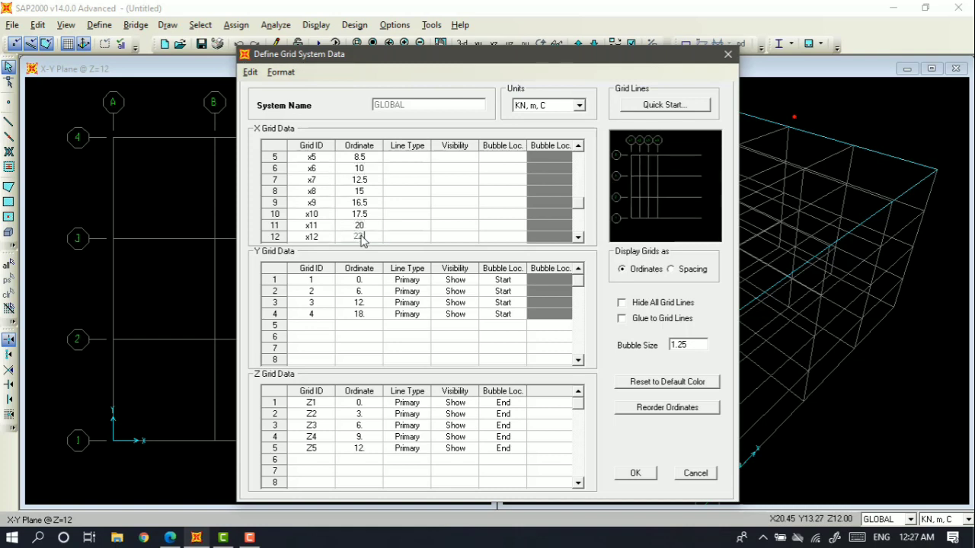
Enter 25 m as the ordinate of X grid line x13.
{"action": "left_click", "coordinate": [580, 238]}
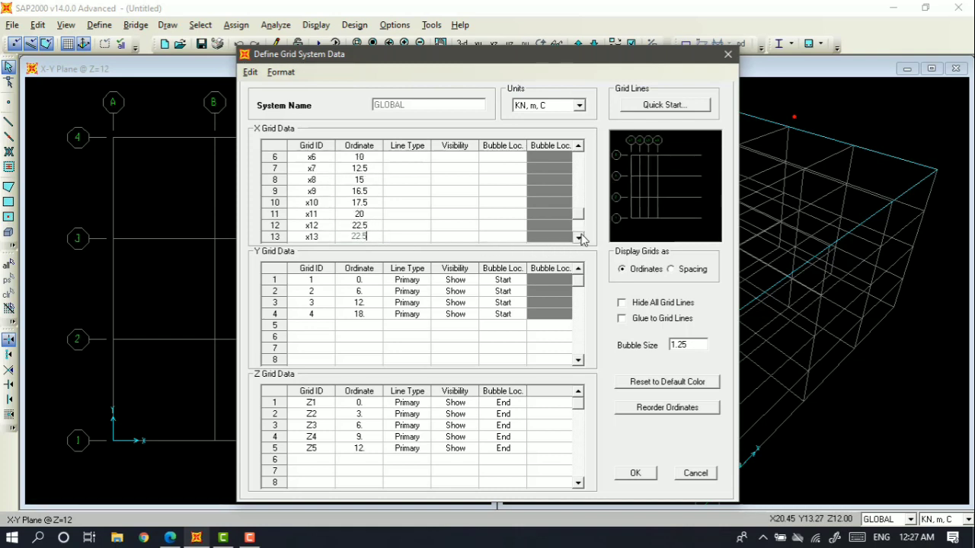
{"action": "left_click", "coordinate": [580, 237]}
{"action": "left_click", "coordinate": [363, 226]}
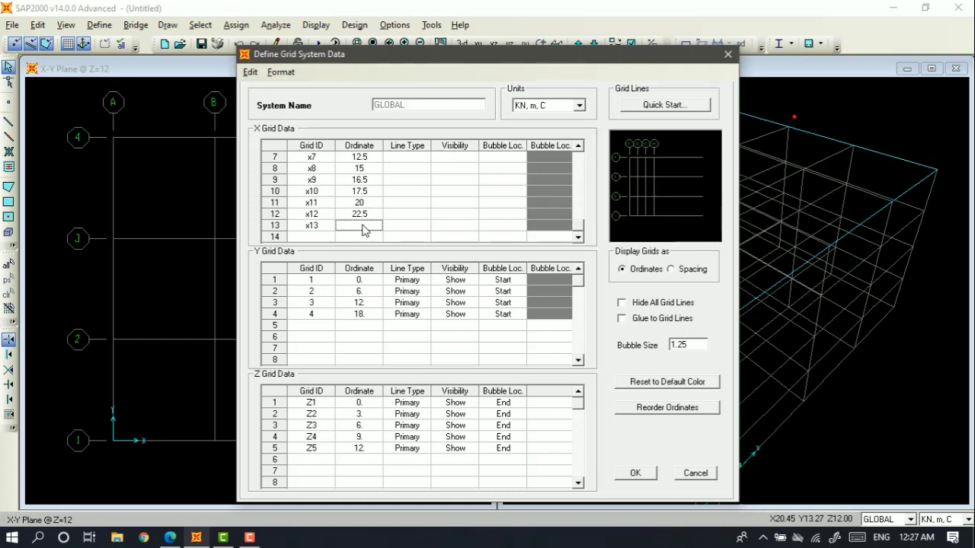
{"action": "type", "text": "25"}
{"action": "key", "text": "Tab"}
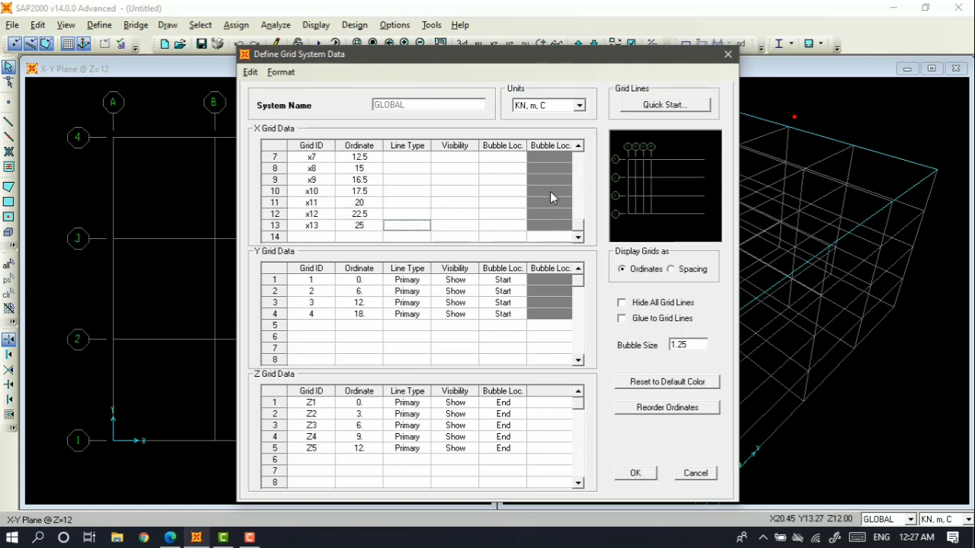
Copy the Primary, Show and End settings of X grid lines x1 to x4 to x5 to x8.
{"action": "left_click", "coordinate": [579, 149]}
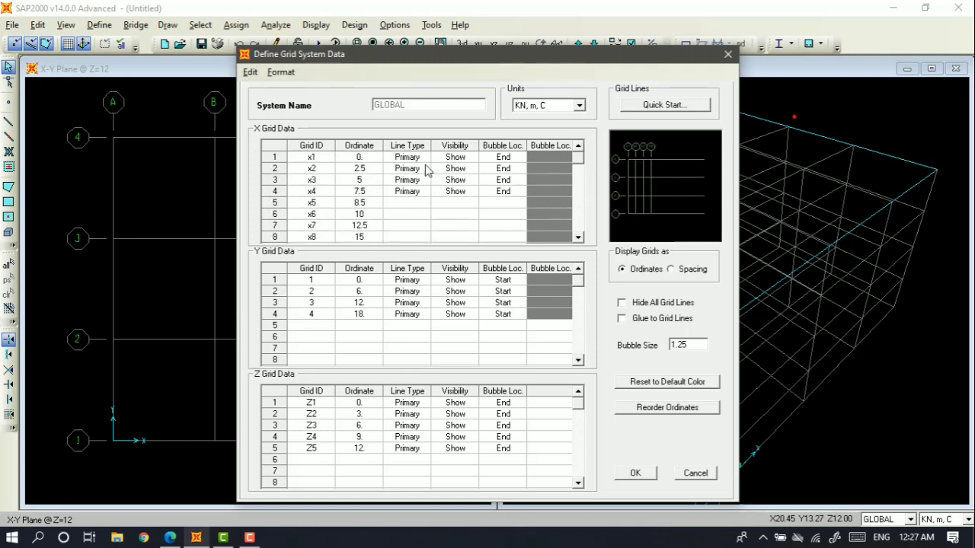
{"action": "left_click_drag", "start_coordinate": [408, 158], "coordinate": [507, 196]}
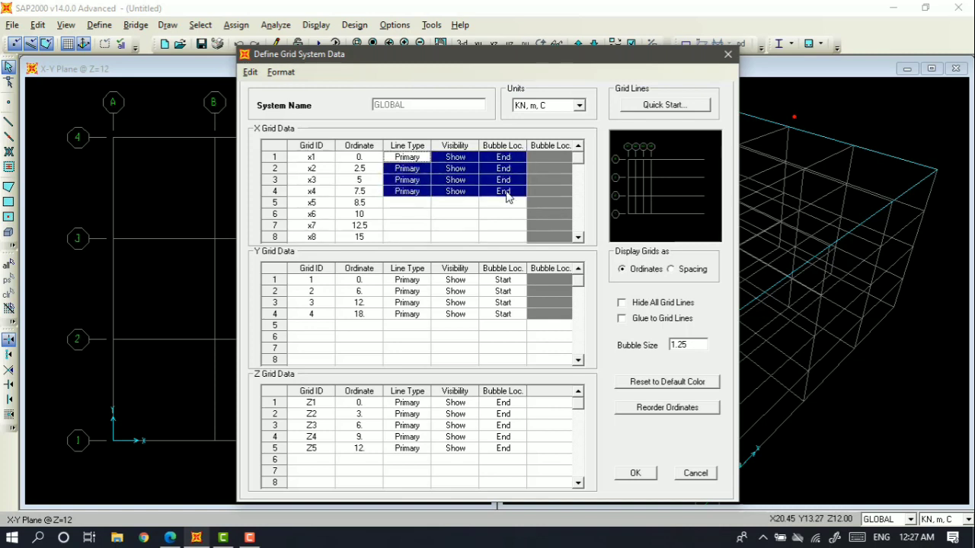
{"action": "left_click", "coordinate": [507, 196]}
{"action": "left_click_drag", "start_coordinate": [407, 157], "coordinate": [501, 196]}
{"action": "key", "text": "ctrl+c"}
{"action": "left_click", "coordinate": [503, 195]}
{"action": "left_click", "coordinate": [407, 203]}
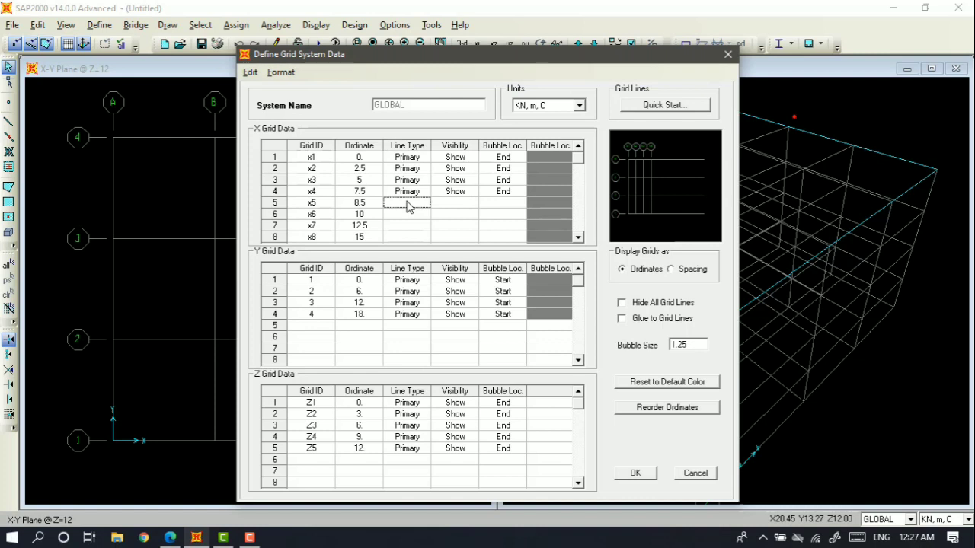
{"action": "key", "text": "ctrl+v"}
Paste the copied line type, visibility and bubble location settings into X grid lines x9 to x12.
{"action": "left_click", "coordinate": [577, 237]}
{"action": "left_click", "coordinate": [578, 237]}
{"action": "left_click", "coordinate": [578, 238]}
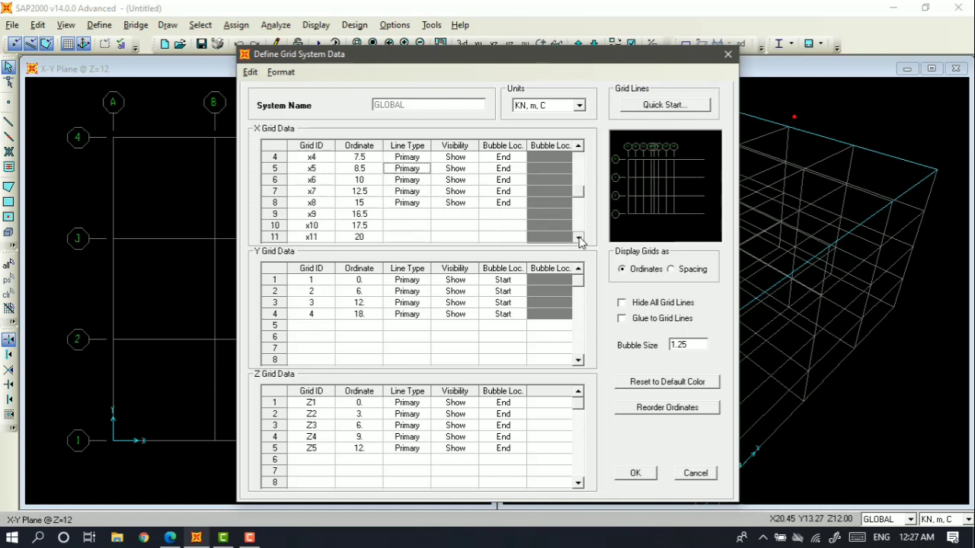
{"action": "left_click", "coordinate": [578, 237]}
{"action": "left_click", "coordinate": [406, 203]}
{"action": "key", "text": "ctrl+v"}
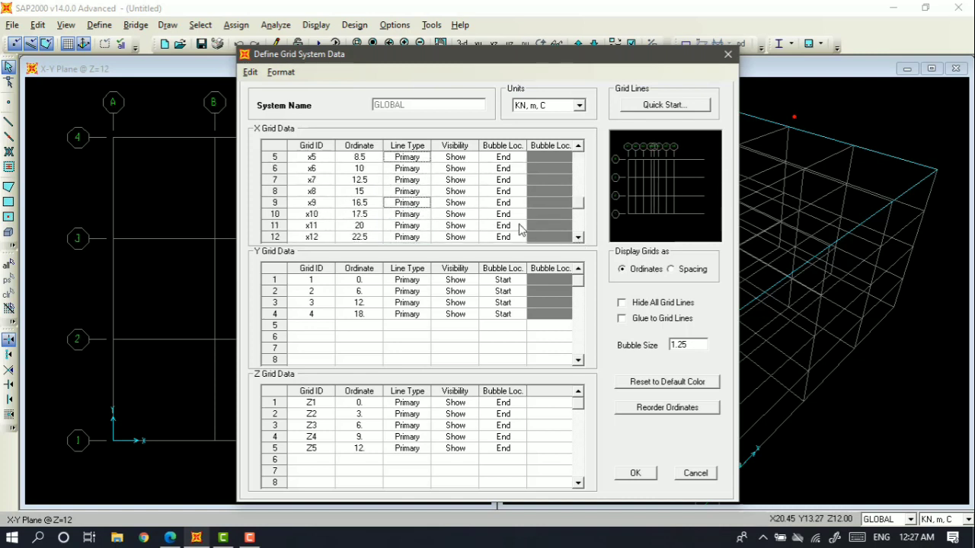
Set X grid line x13 to Primary line type, Show visibility and End bubble location.
{"action": "left_click", "coordinate": [578, 237]}
{"action": "left_click", "coordinate": [578, 238]}
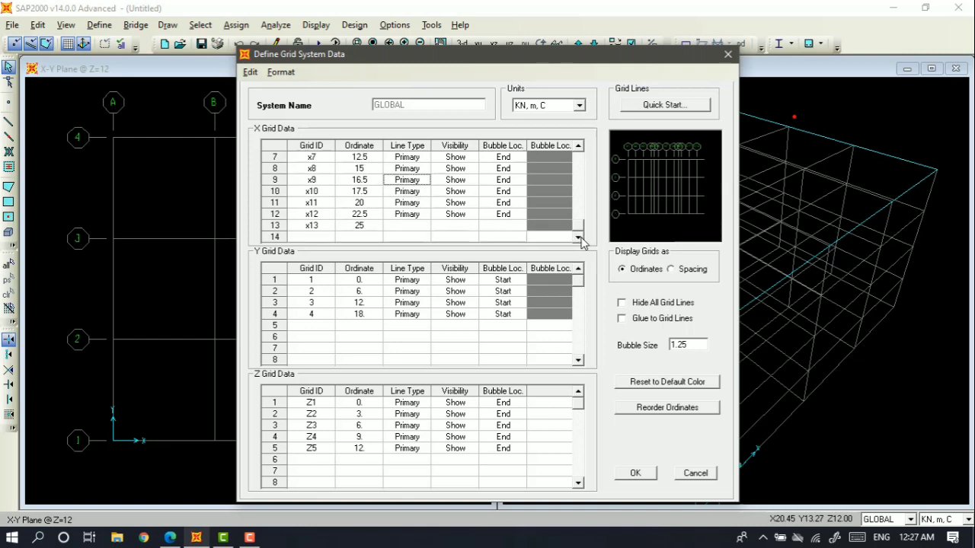
{"action": "left_click", "coordinate": [409, 225]}
{"action": "key", "text": "p"}
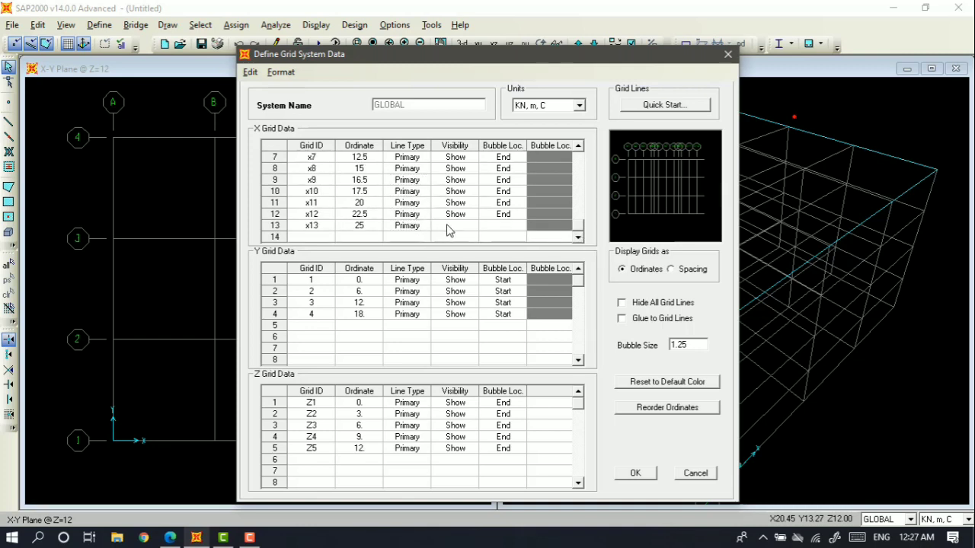
{"action": "key", "text": "s"}
{"action": "left_click", "coordinate": [445, 228]}
{"action": "left_click", "coordinate": [412, 226]}
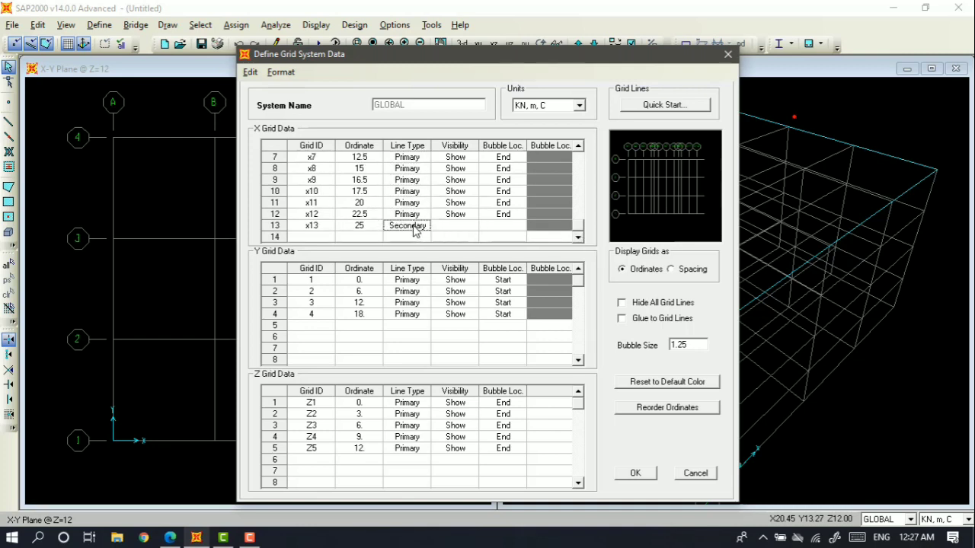
{"action": "key", "text": "p"}
{"action": "left_click", "coordinate": [456, 226]}
{"action": "key", "text": "s"}
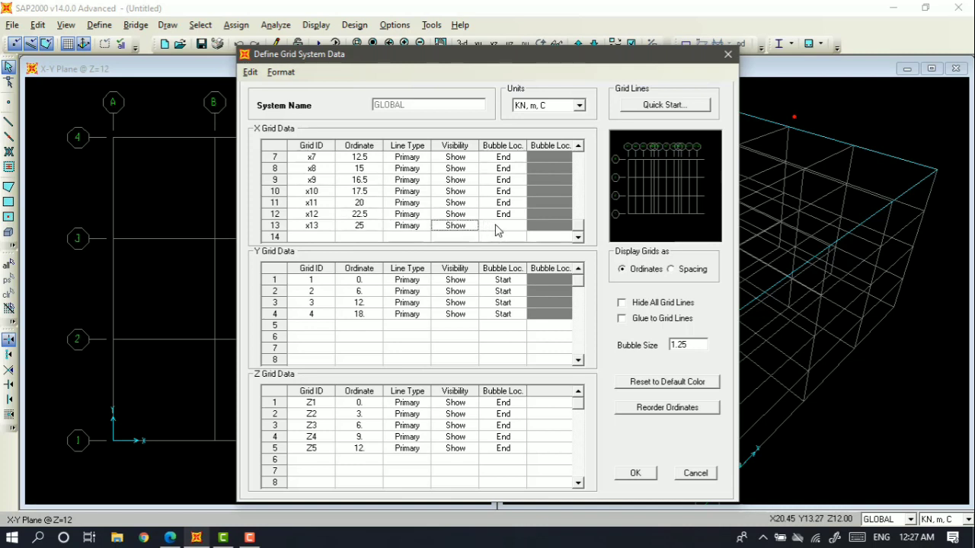
{"action": "left_click", "coordinate": [503, 227]}
{"action": "key", "text": "e"}
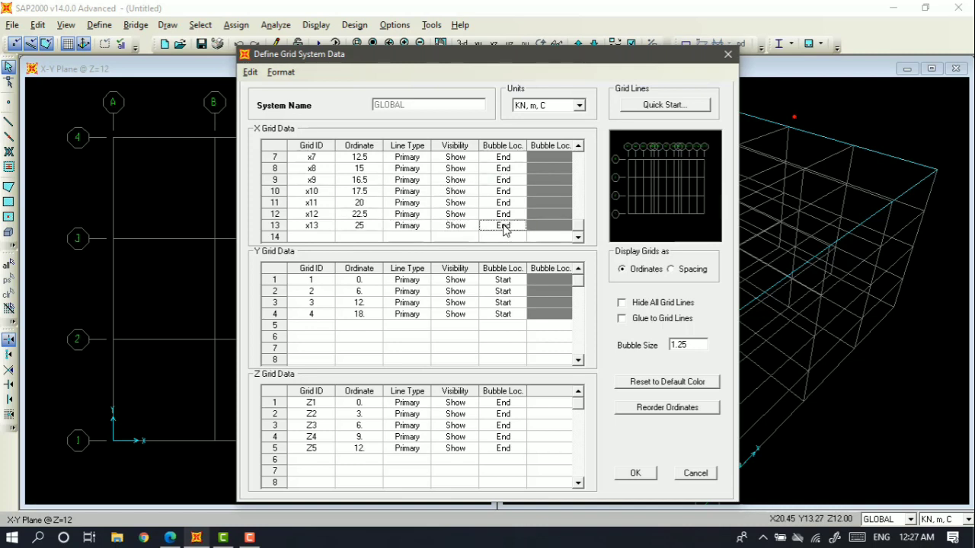
Rename the four existing Y grid lines as y1, y2, y3 and y4.
{"action": "left_click", "coordinate": [308, 281]}
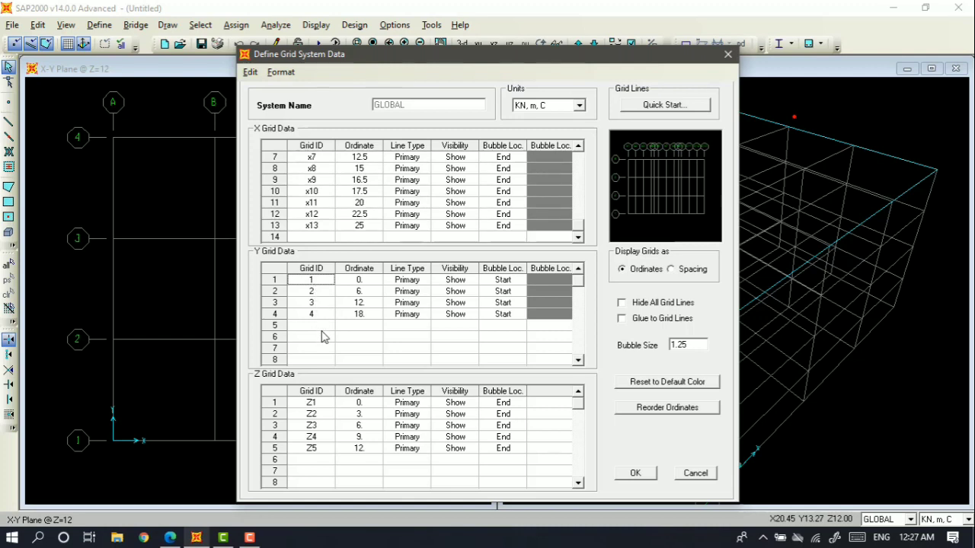
{"action": "type", "text": "y1"}
{"action": "left_click", "coordinate": [324, 295]}
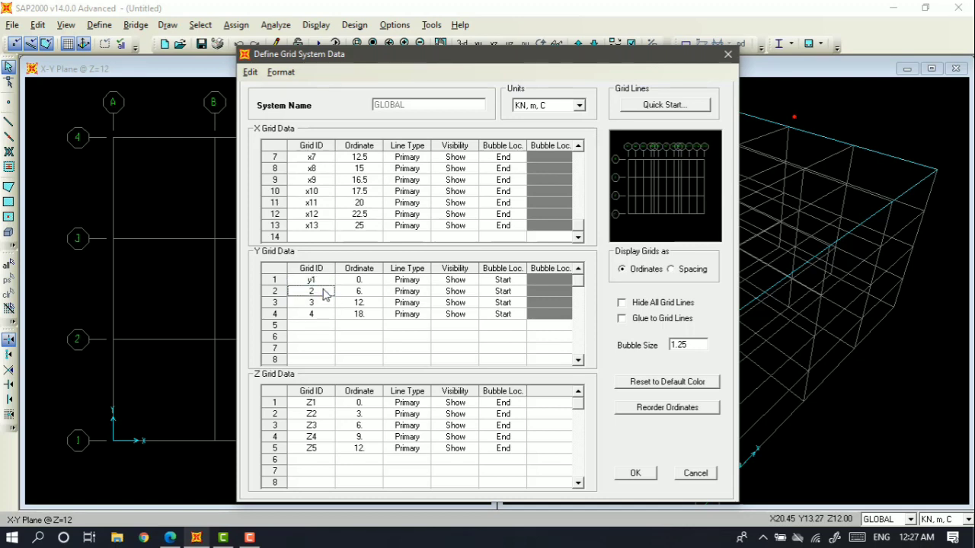
{"action": "type", "text": "y2"}
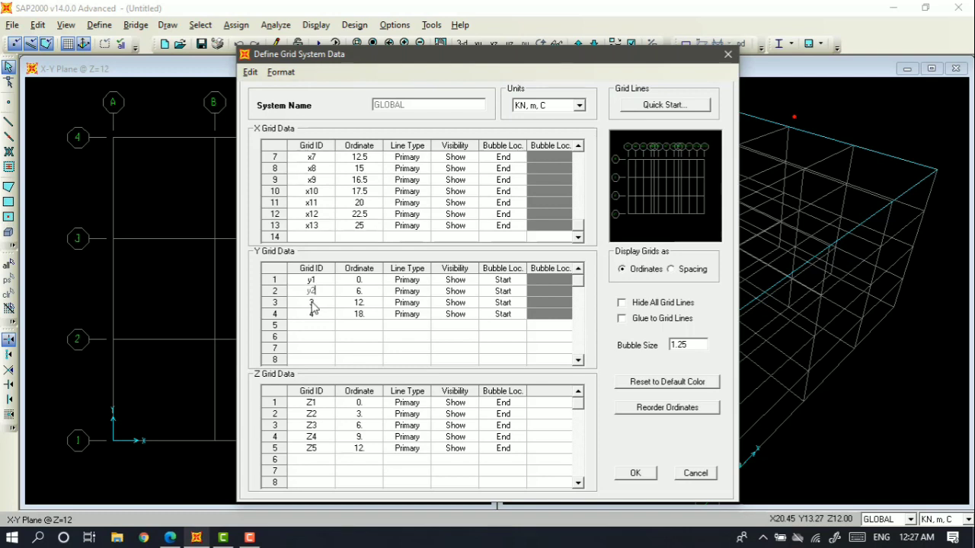
{"action": "left_click", "coordinate": [312, 303]}
{"action": "type", "text": "y3"}
{"action": "left_click", "coordinate": [313, 315]}
{"action": "type", "text": "y4"}
Add grid IDs y5 and y6 in the next two rows of the Y grid data.
{"action": "left_click", "coordinate": [310, 327]}
{"action": "type", "text": "y"}
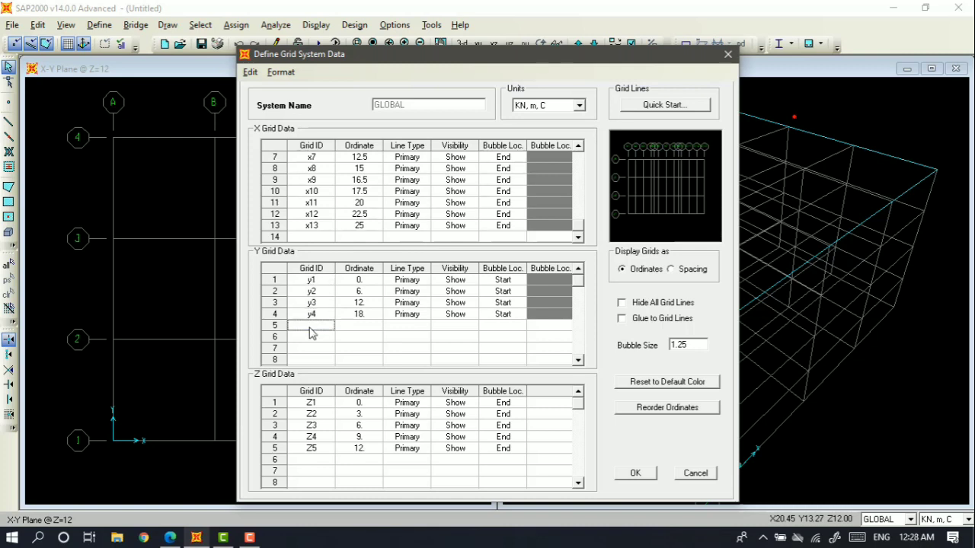
{"action": "type", "text": "5"}
{"action": "left_click", "coordinate": [312, 336]}
{"action": "type", "text": "y6"}
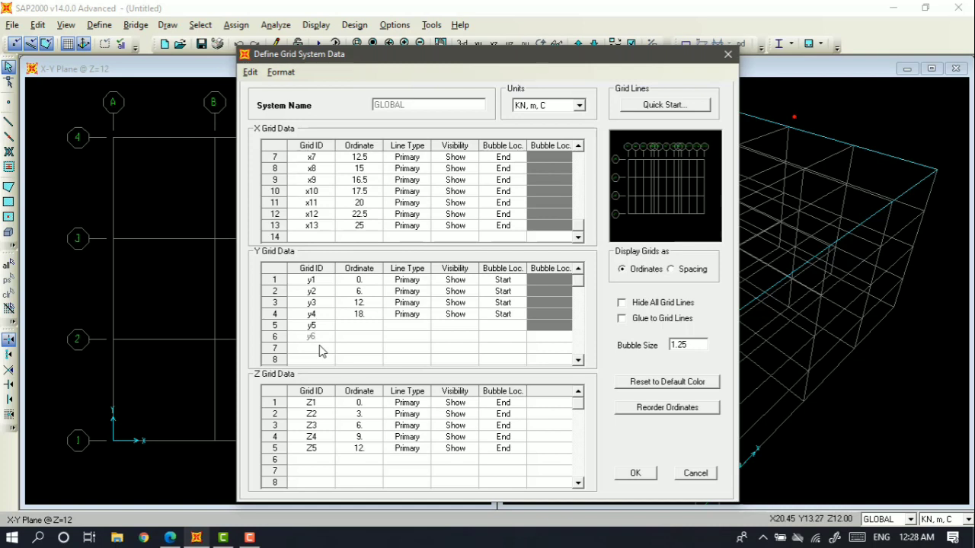
{"action": "left_click", "coordinate": [319, 350]}
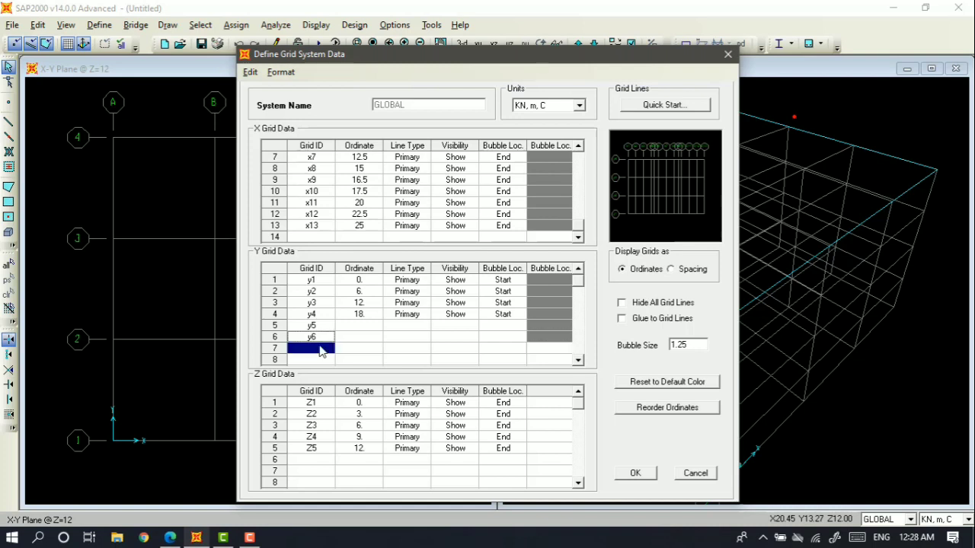
Enter the ordinates 2, 4, 8, 12 and 16 m for Y grid lines y2 to y6.
{"action": "left_click", "coordinate": [362, 294]}
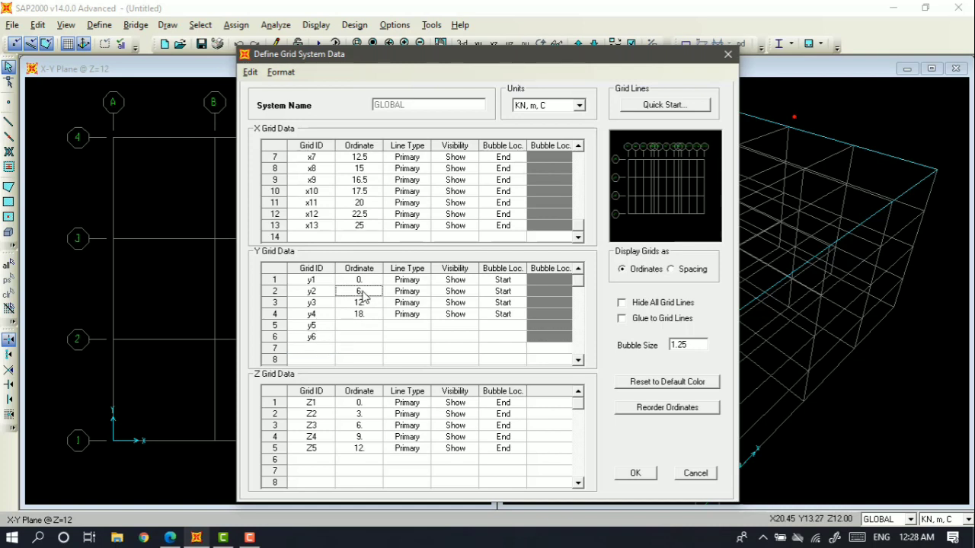
{"action": "left_click", "coordinate": [364, 294]}
{"action": "type", "text": "2"}
{"action": "left_click", "coordinate": [363, 304]}
{"action": "type", "text": "4"}
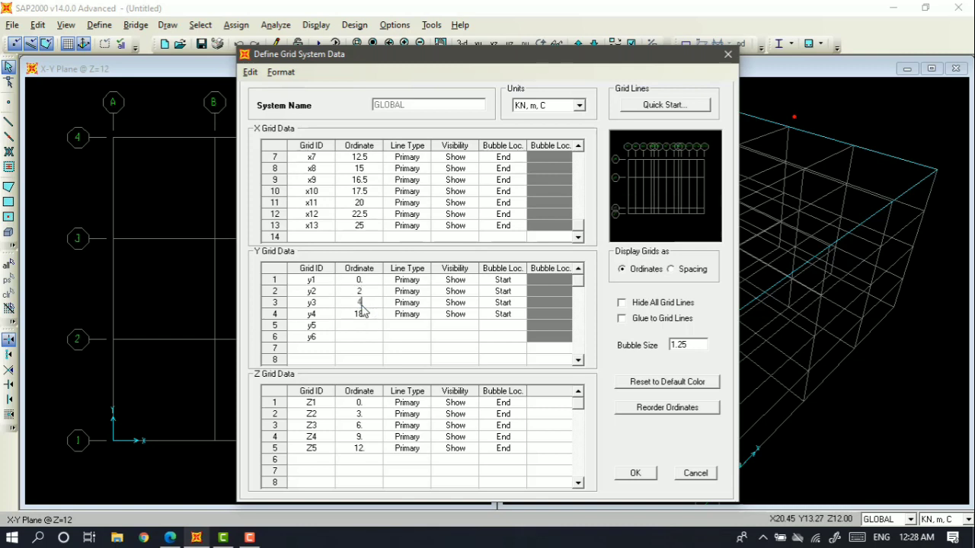
{"action": "left_click", "coordinate": [363, 316]}
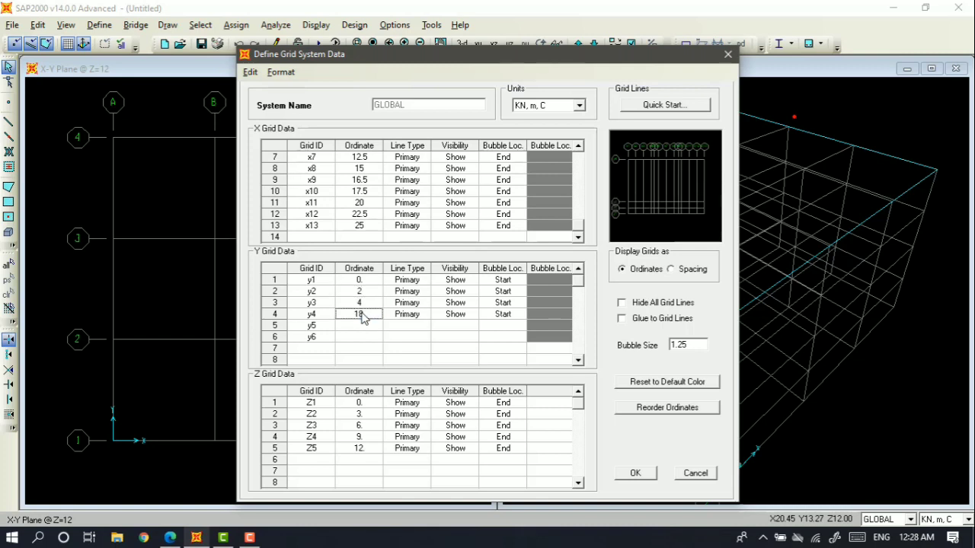
{"action": "type", "text": "8"}
{"action": "left_click", "coordinate": [363, 327]}
{"action": "type", "text": "12"}
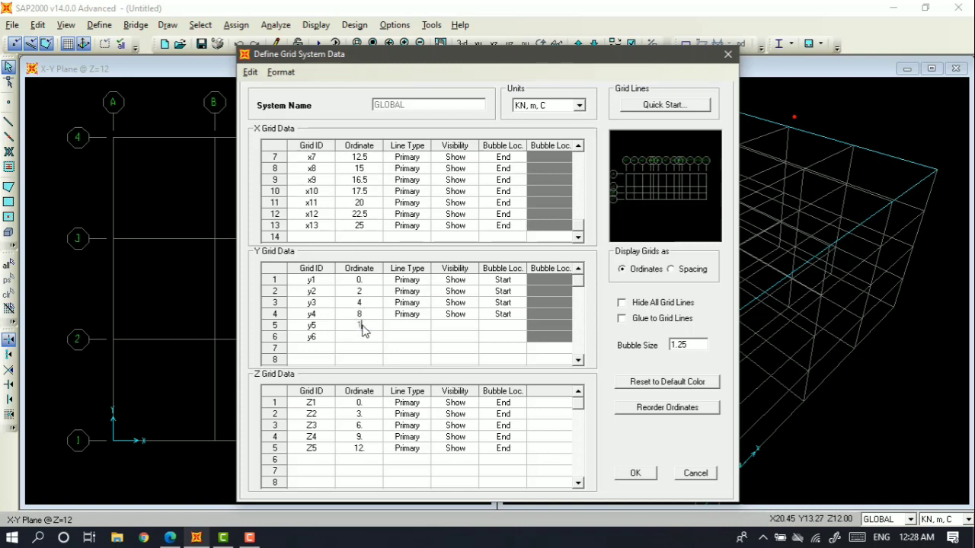
{"action": "left_click", "coordinate": [364, 337]}
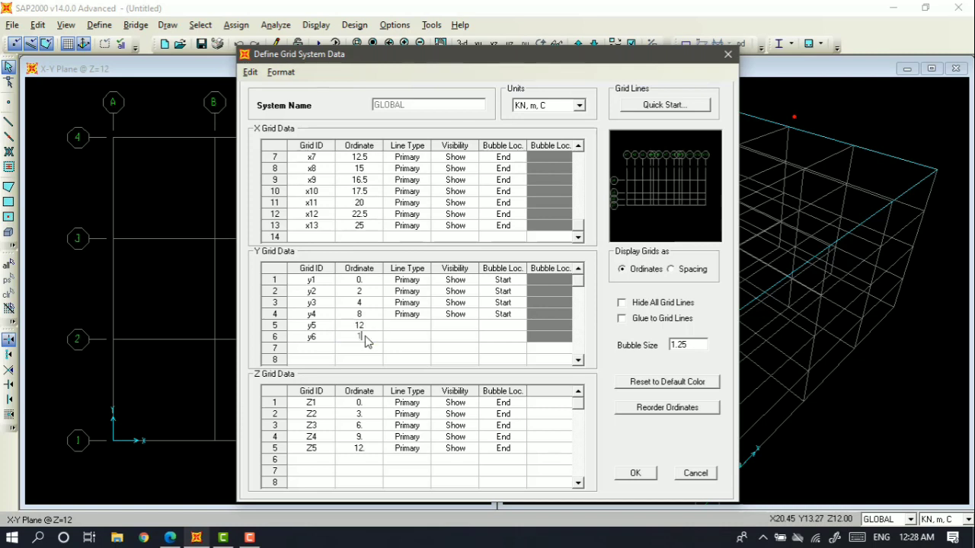
{"action": "type", "text": "16"}
Copy the Primary, Show and Start settings of Y grid lines y3 and y4 to y5 and y6.
{"action": "left_click_drag", "start_coordinate": [408, 305], "coordinate": [499, 319]}
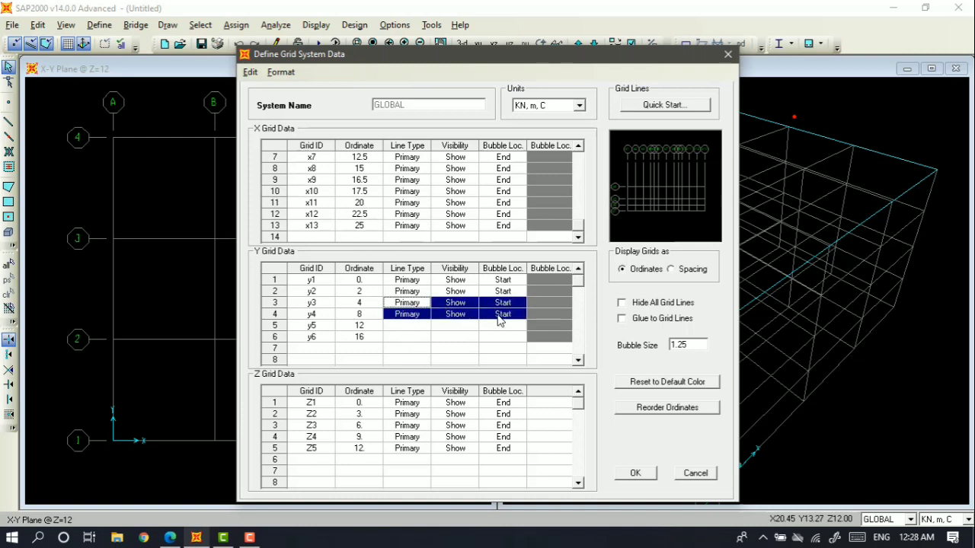
{"action": "key", "text": "ctrl+c"}
{"action": "left_click", "coordinate": [408, 326]}
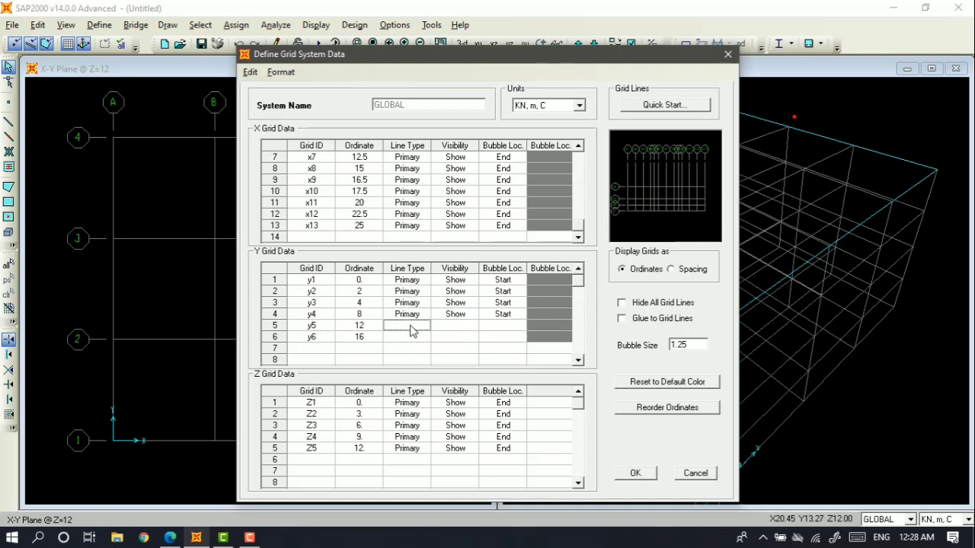
{"action": "key", "text": "ctrl+v"}
{"action": "left_click", "coordinate": [408, 327]}
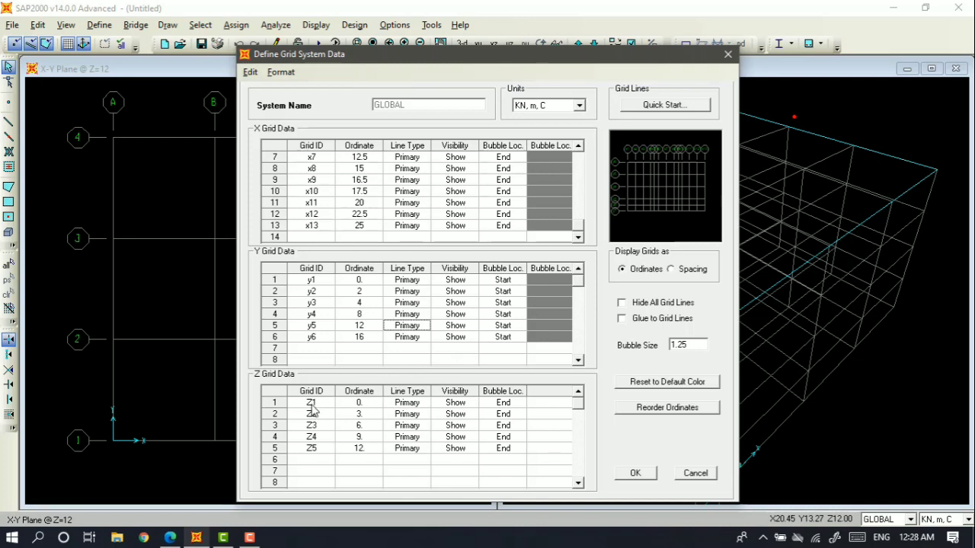
Set the ordinates of Z grid lines Z2, Z3 and Z4 to 4, 8 and 12 m.
{"action": "left_click", "coordinate": [361, 413]}
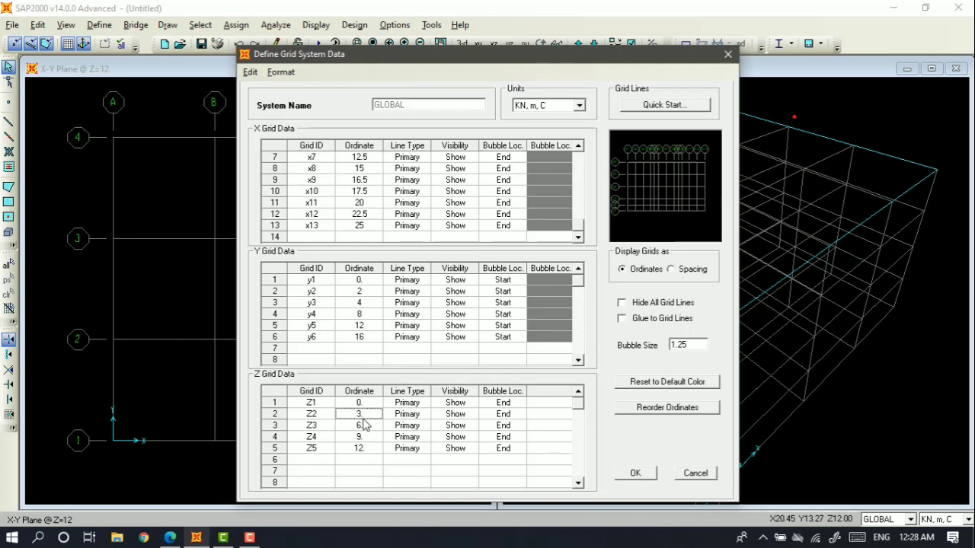
{"action": "type", "text": "4"}
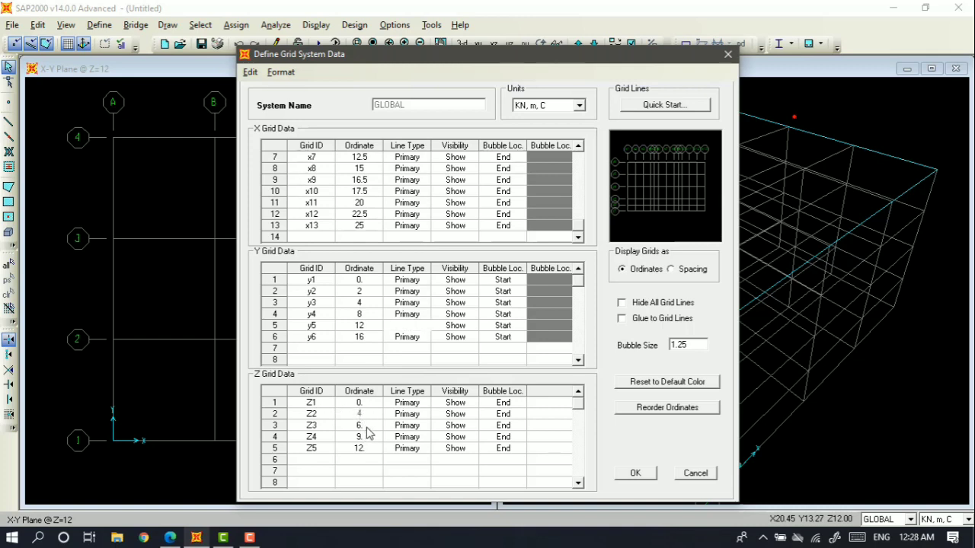
{"action": "left_click", "coordinate": [364, 426]}
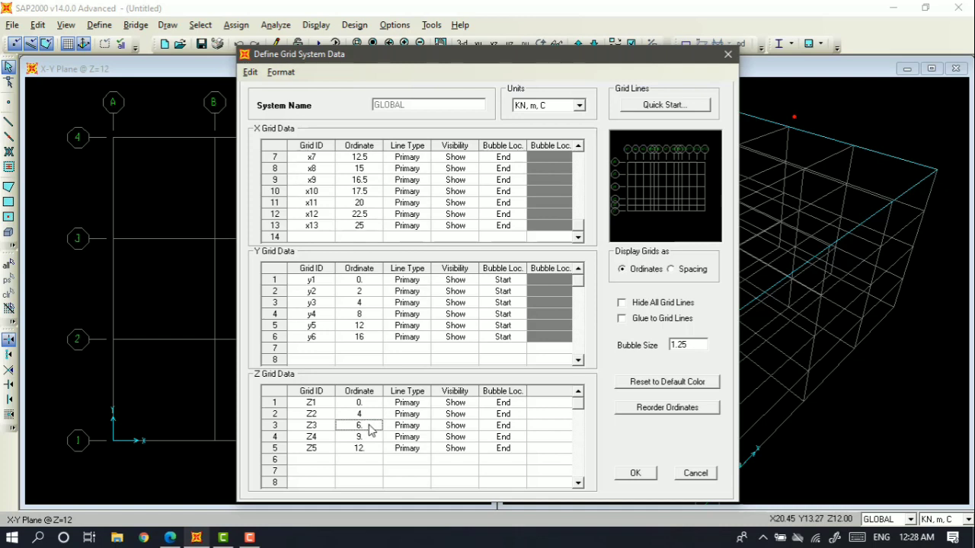
{"action": "type", "text": "8"}
{"action": "left_click", "coordinate": [369, 439]}
{"action": "type", "text": "12"}
Delete the Z5 row from the Z grid data and apply the modified GLOBAL grid system to the model.
{"action": "left_click", "coordinate": [363, 448]}
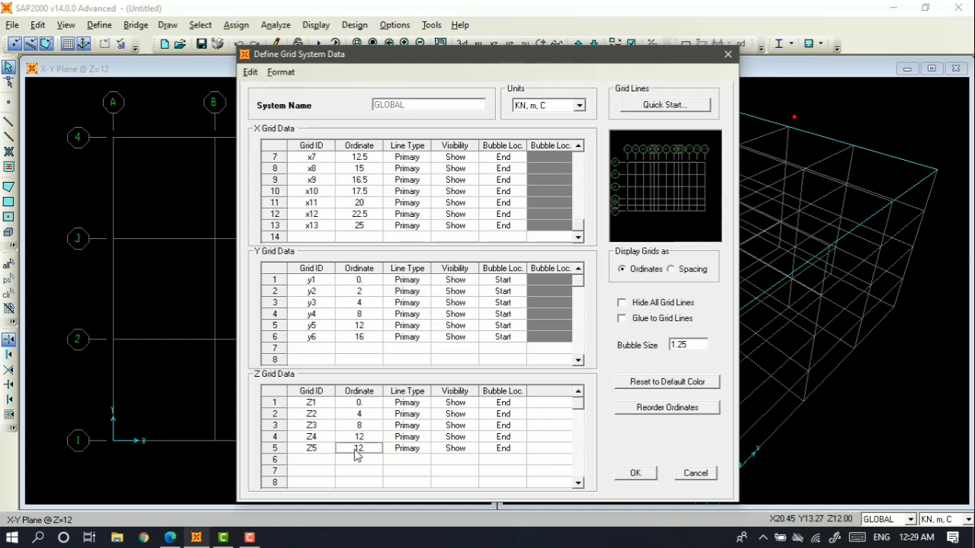
{"action": "left_click_drag", "start_coordinate": [327, 455], "coordinate": [502, 455]}
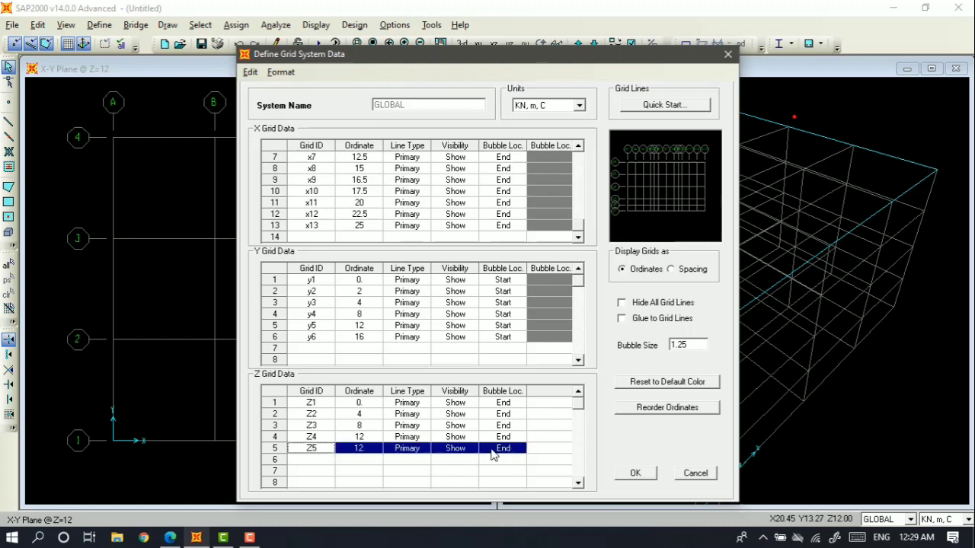
{"action": "key", "text": "Delete"}
{"action": "left_click", "coordinate": [353, 461]}
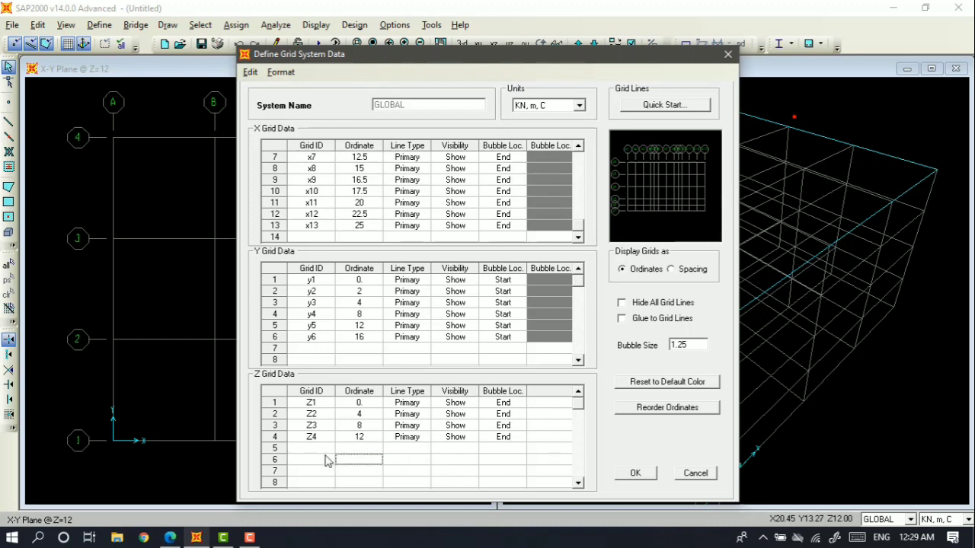
{"action": "left_click", "coordinate": [322, 448]}
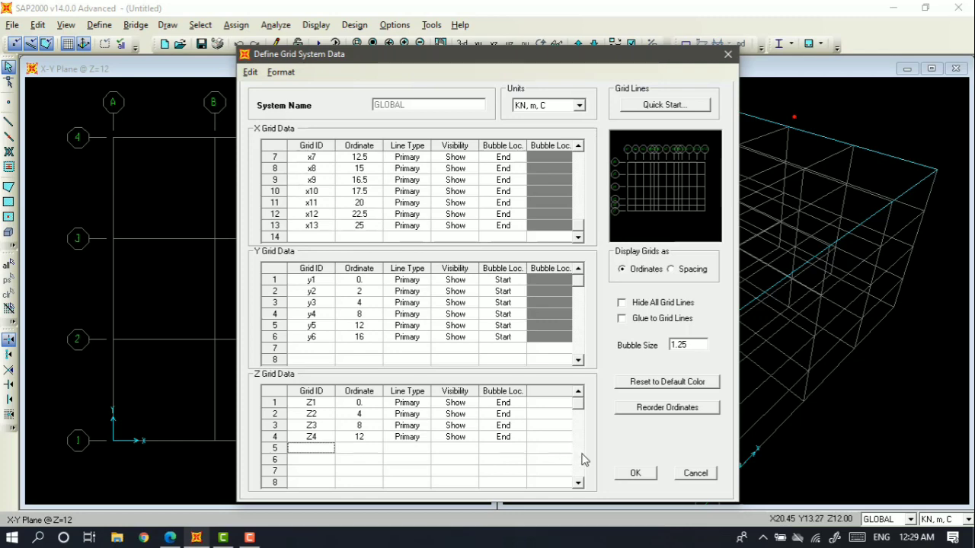
{"action": "left_click", "coordinate": [632, 473]}
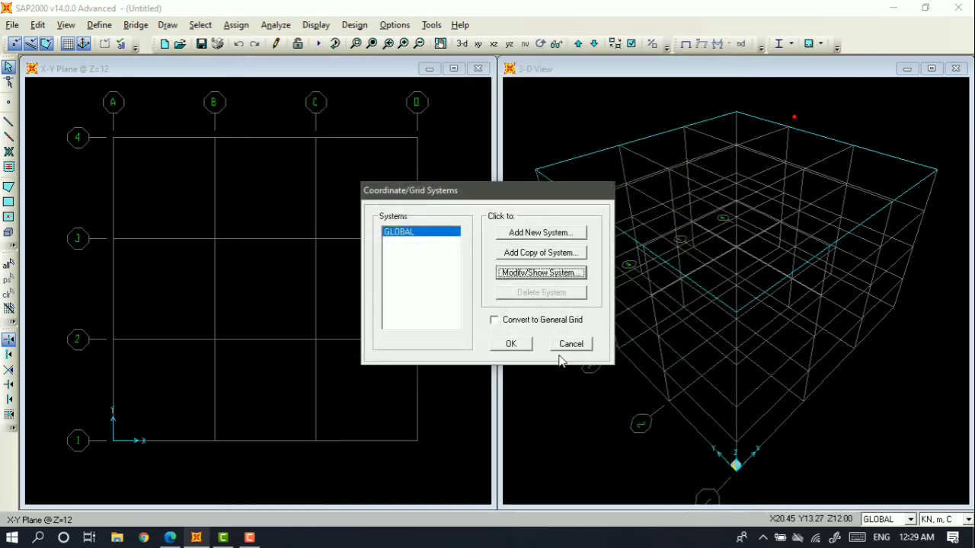
{"action": "left_click", "coordinate": [511, 345]}
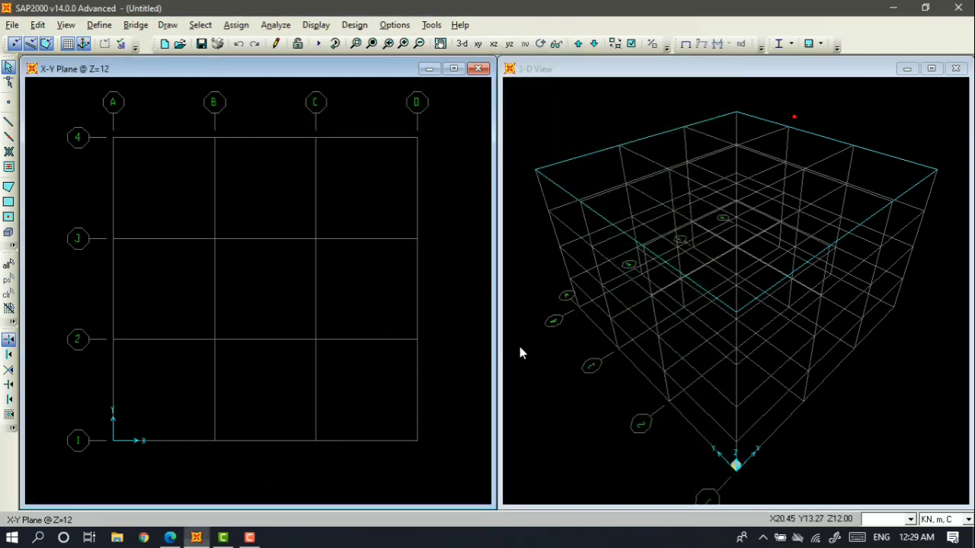
Examine the full extent of the new grid in the plan and 3-D views.
{"action": "scroll", "coordinate": [288, 219], "scroll_direction": "down", "scroll_amount": 4}
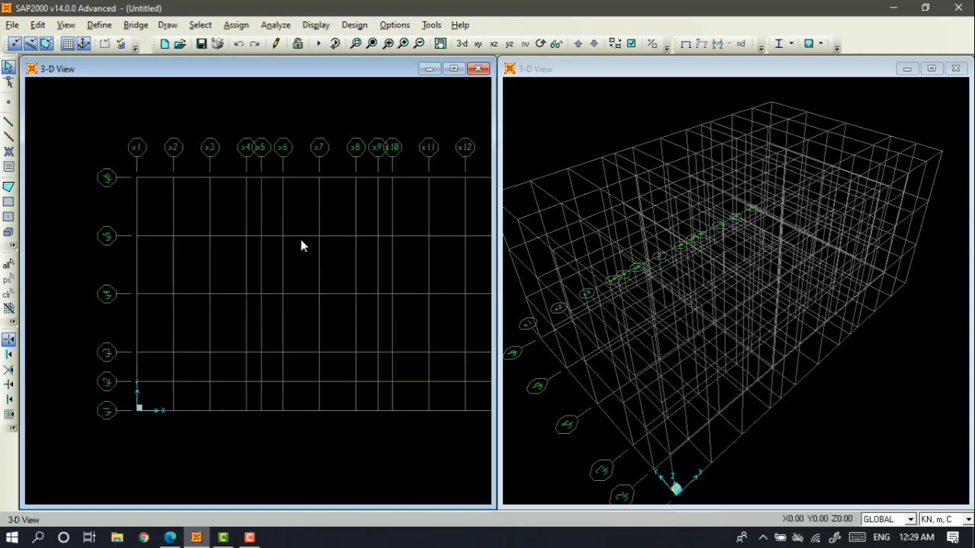
{"action": "middle_click_drag", "start_coordinate": [325, 267], "coordinate": [298, 269]}
{"action": "scroll", "coordinate": [332, 250], "scroll_direction": "down", "scroll_amount": 1}
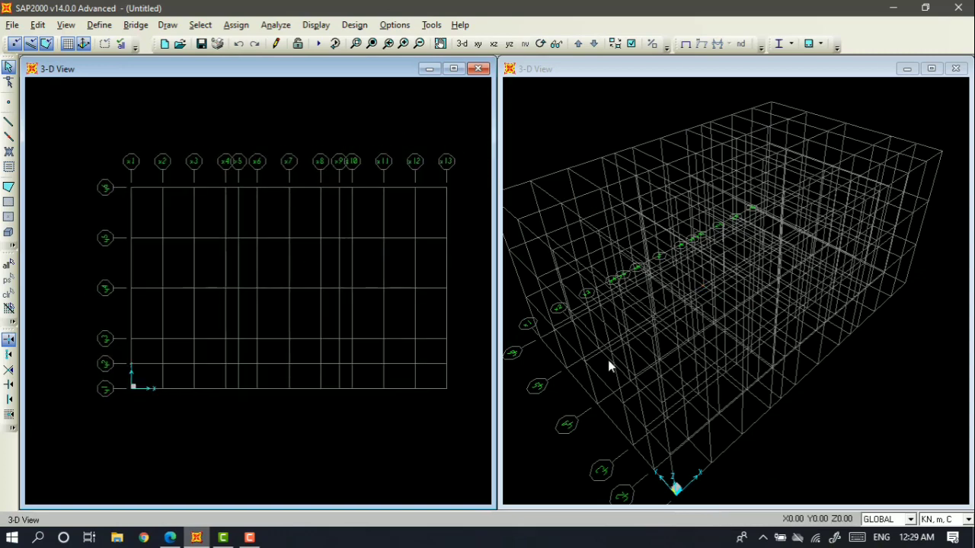
{"action": "middle_click_drag", "start_coordinate": [815, 421], "coordinate": [833, 403]}
{"action": "scroll", "coordinate": [834, 402], "scroll_direction": "down", "scroll_amount": 2}
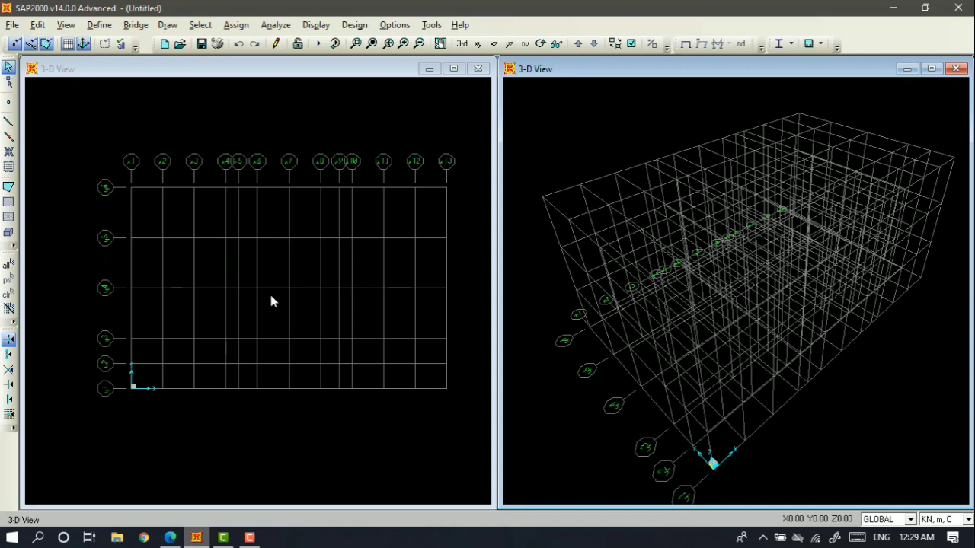
{"action": "left_click", "coordinate": [259, 125]}
{"action": "scroll", "coordinate": [259, 126], "scroll_direction": "up", "scroll_amount": 1}
{"action": "scroll", "coordinate": [310, 148], "scroll_direction": "up", "scroll_amount": 1}
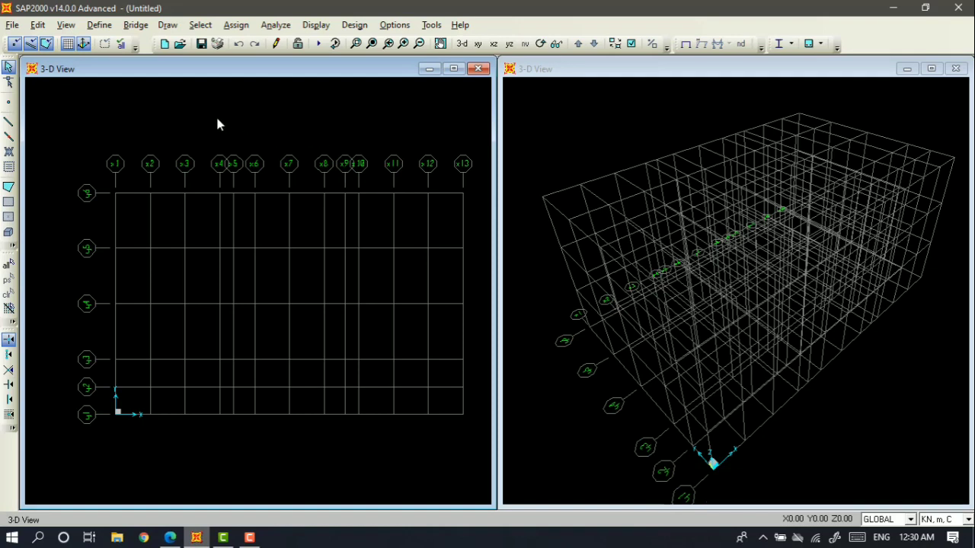
Rename the 4000Psi material as Beton and assign it the material type Concrete.
{"action": "left_click", "coordinate": [99, 25]}
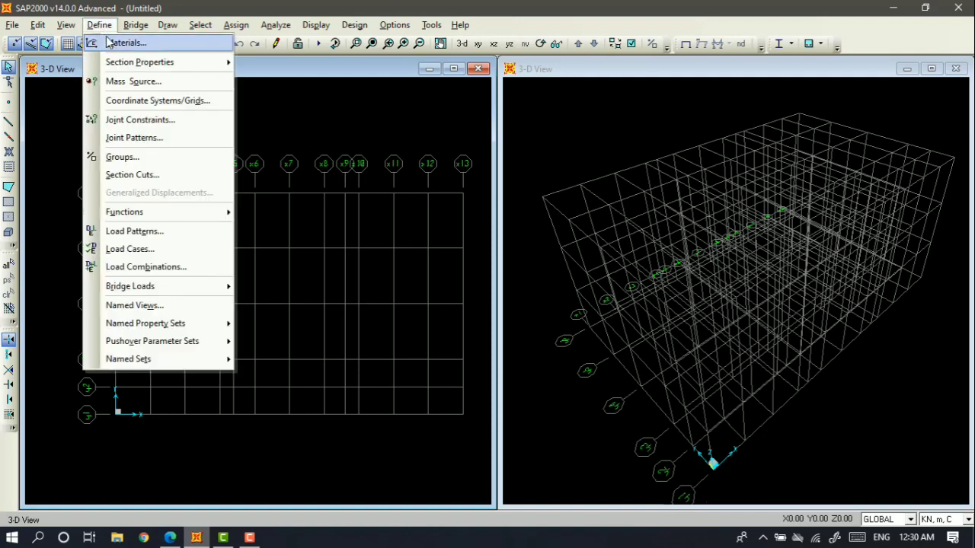
{"action": "left_click", "coordinate": [112, 44]}
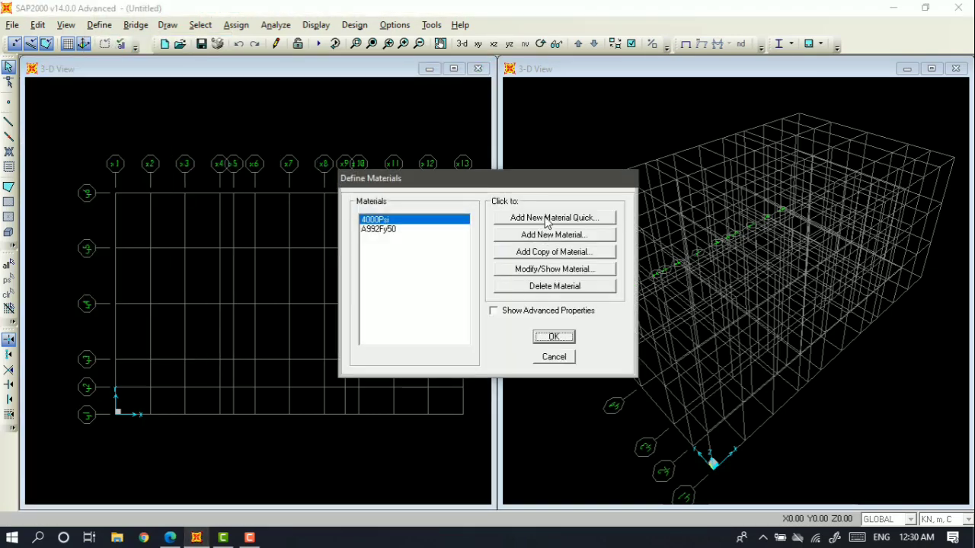
{"action": "left_click_drag", "start_coordinate": [543, 183], "coordinate": [510, 164]}
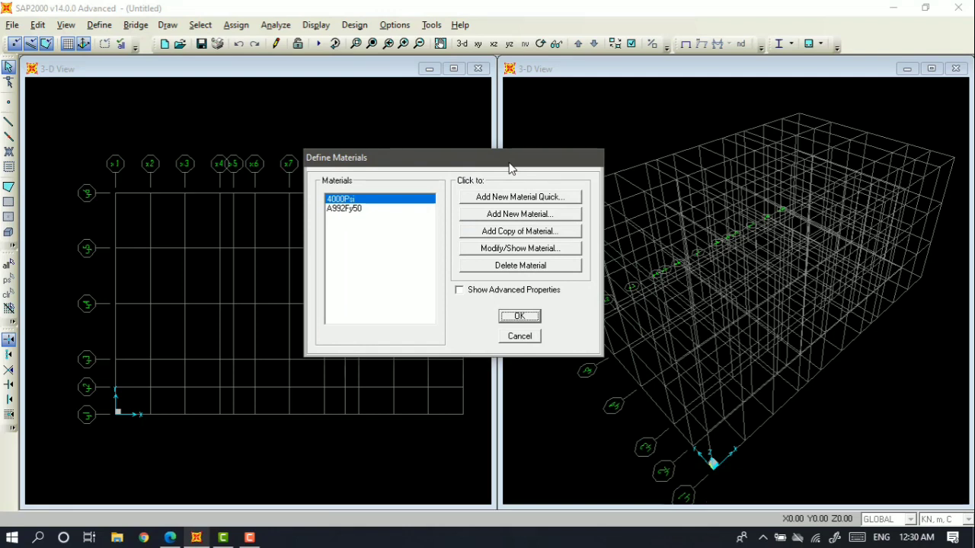
{"action": "left_click", "coordinate": [361, 209]}
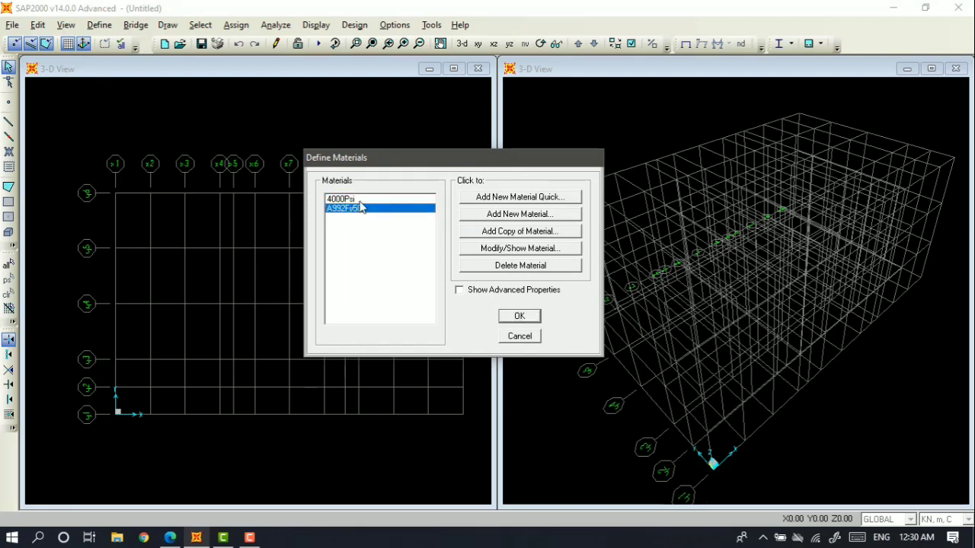
{"action": "left_click", "coordinate": [359, 200]}
{"action": "left_click", "coordinate": [359, 208]}
{"action": "left_click", "coordinate": [358, 201]}
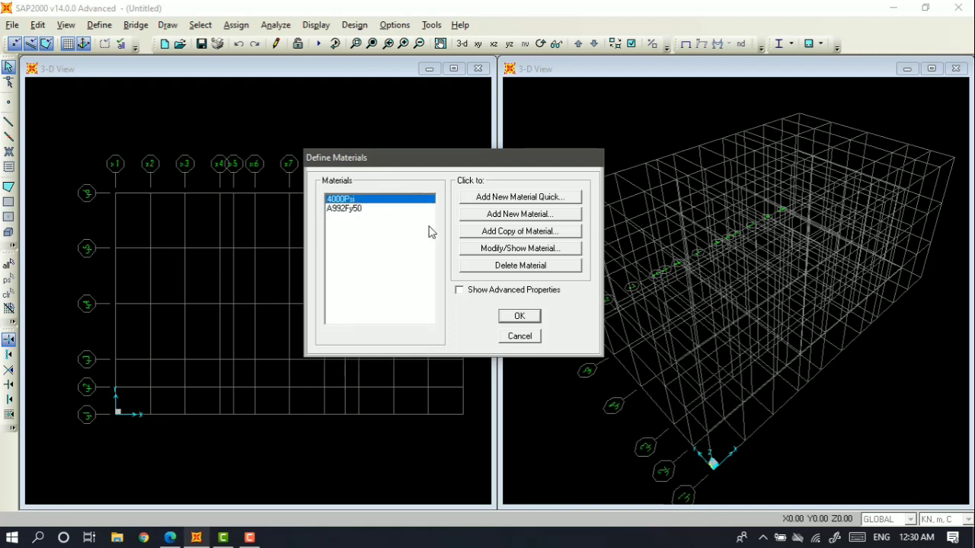
{"action": "left_click", "coordinate": [510, 252]}
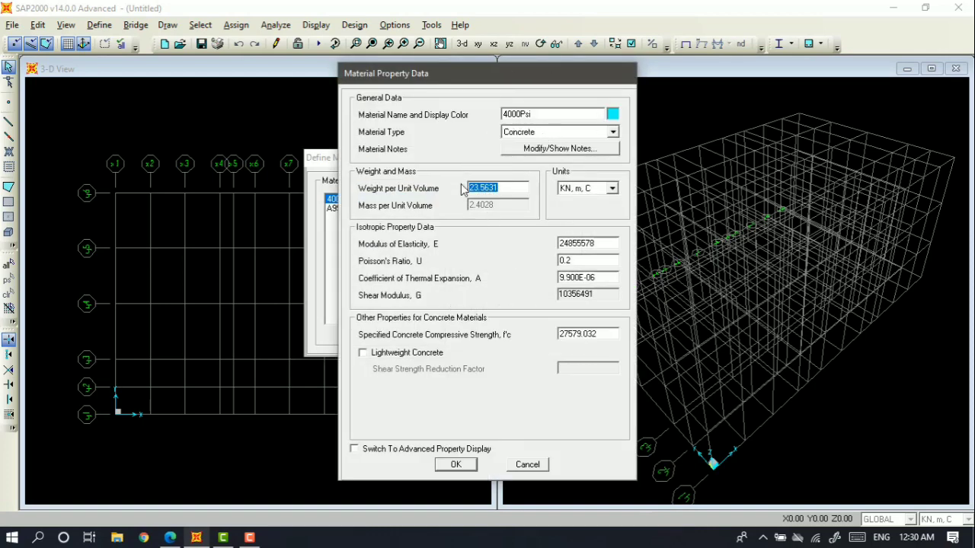
{"action": "left_click", "coordinate": [543, 113]}
{"action": "left_click_drag", "start_coordinate": [543, 112], "coordinate": [466, 113]}
{"action": "type", "text": "B"}
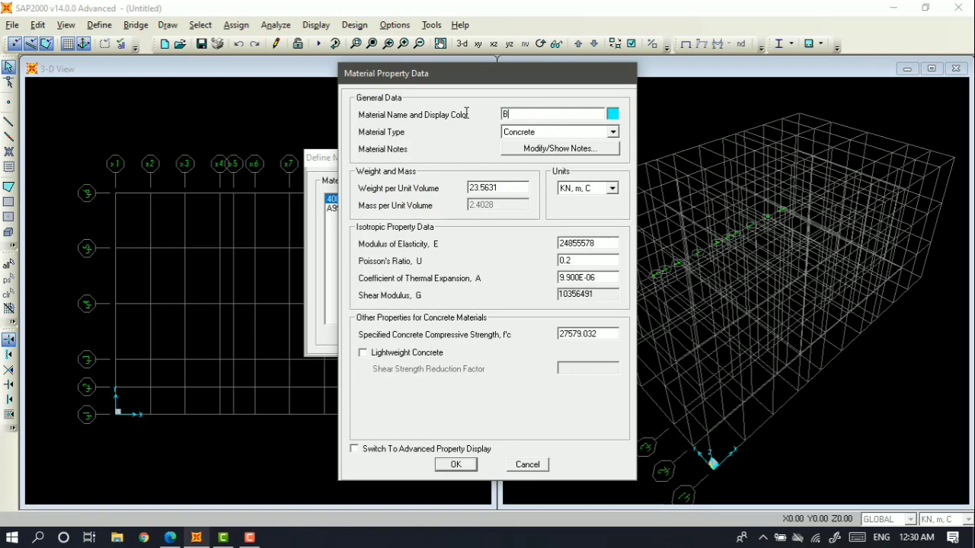
{"action": "type", "text": "eton"}
{"action": "left_click", "coordinate": [613, 133]}
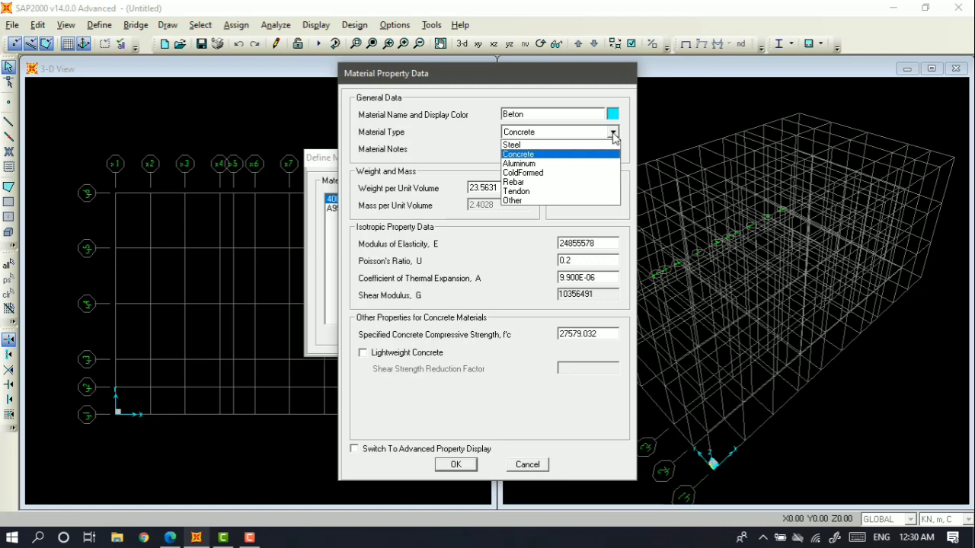
{"action": "left_click", "coordinate": [543, 156]}
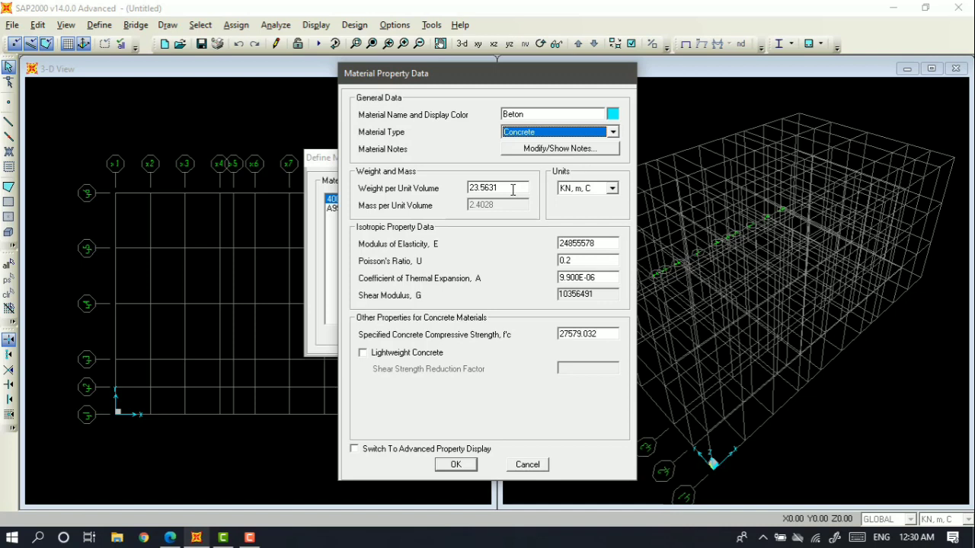
Set the weight per unit volume of the Beton material to 24 kN/m³.
{"action": "double_click", "coordinate": [512, 189]}
{"action": "left_click", "coordinate": [504, 187]}
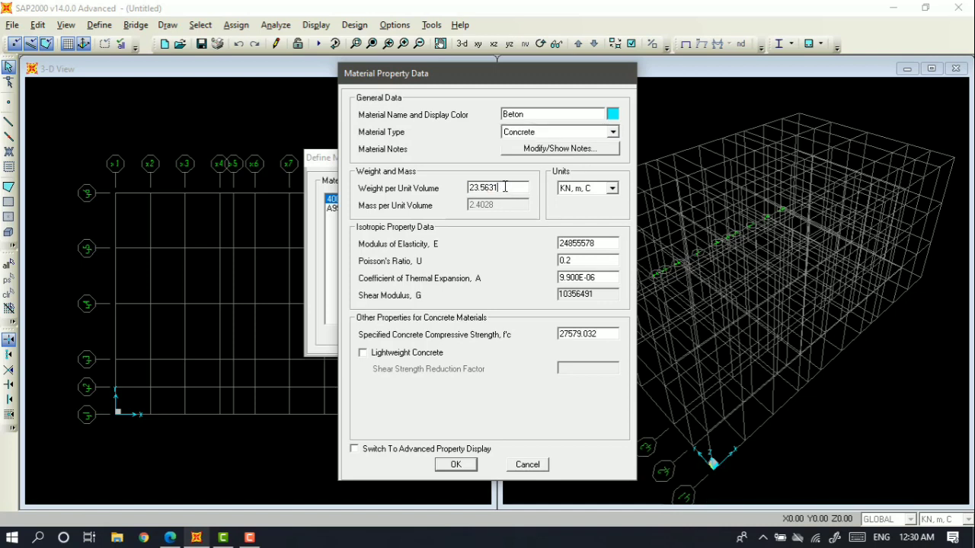
{"action": "key", "text": "BackSpace"}
{"action": "key", "text": "BackSpace"}
{"action": "key", "text": "BackSpace"}
{"action": "key", "text": "BackSpace"}
{"action": "key", "text": "BackSpace"}
{"action": "key", "text": "BackSpace"}
{"action": "key", "text": "BackSpace"}
{"action": "type", "text": "24"}
Switch Beton's units to N, mm, C and enter its modulus of elasticity as 4700*(25^0.5).
{"action": "left_click", "coordinate": [599, 241]}
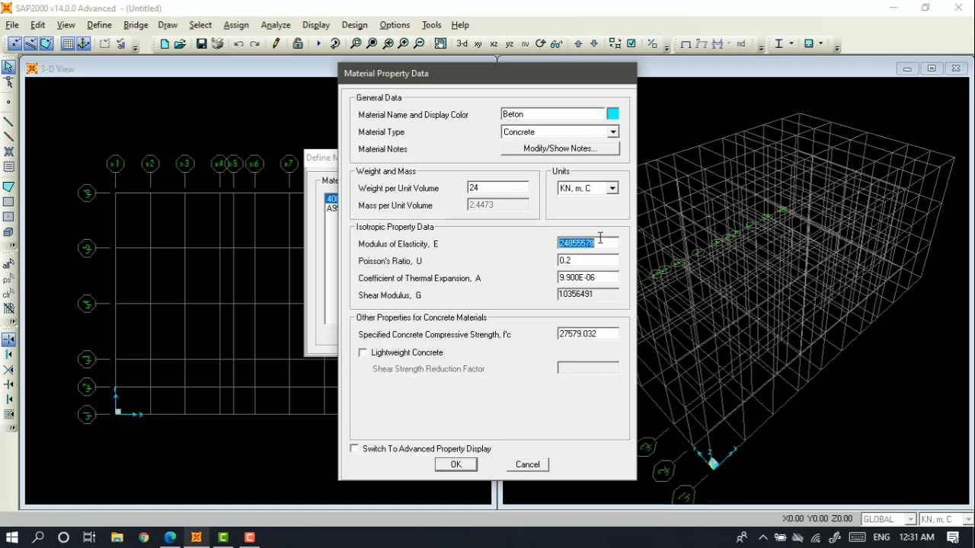
{"action": "left_click", "coordinate": [613, 190]}
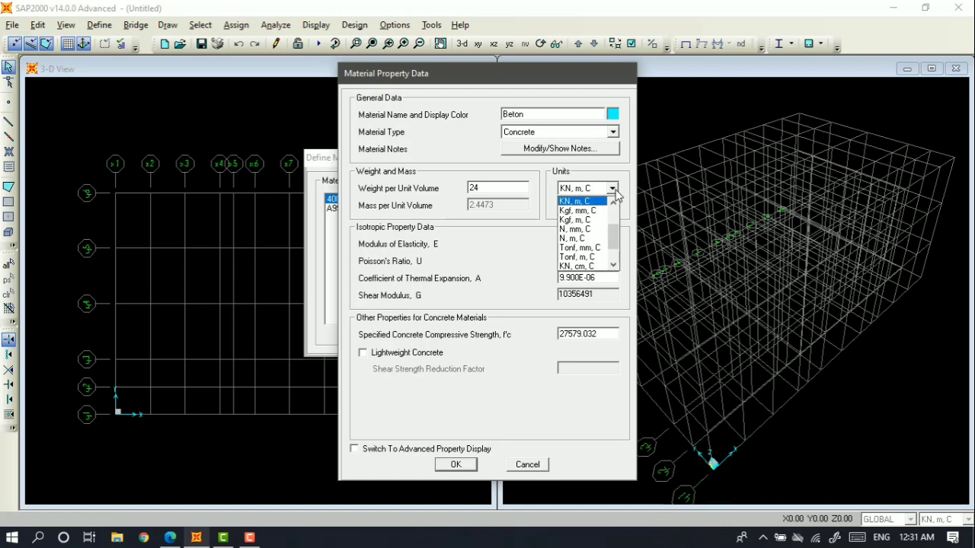
{"action": "left_click", "coordinate": [584, 230]}
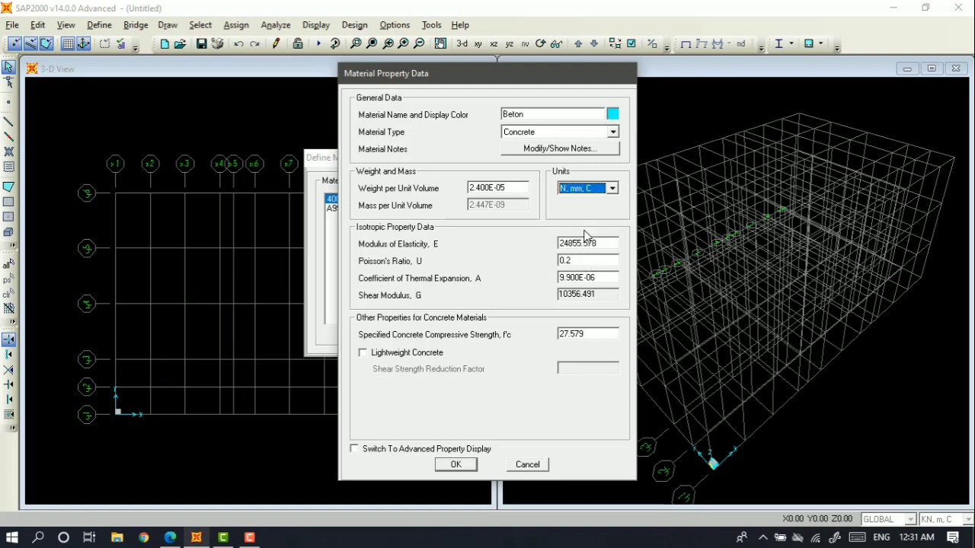
{"action": "left_click", "coordinate": [604, 242]}
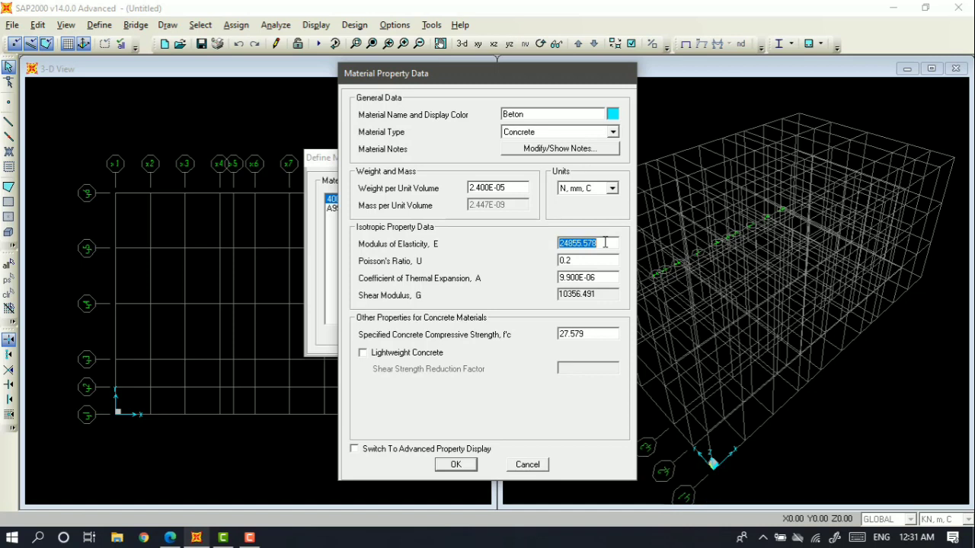
{"action": "type", "text": "4700*"}
{"action": "type", "text": "(25"}
{"action": "type", "text": "^0.5)"}
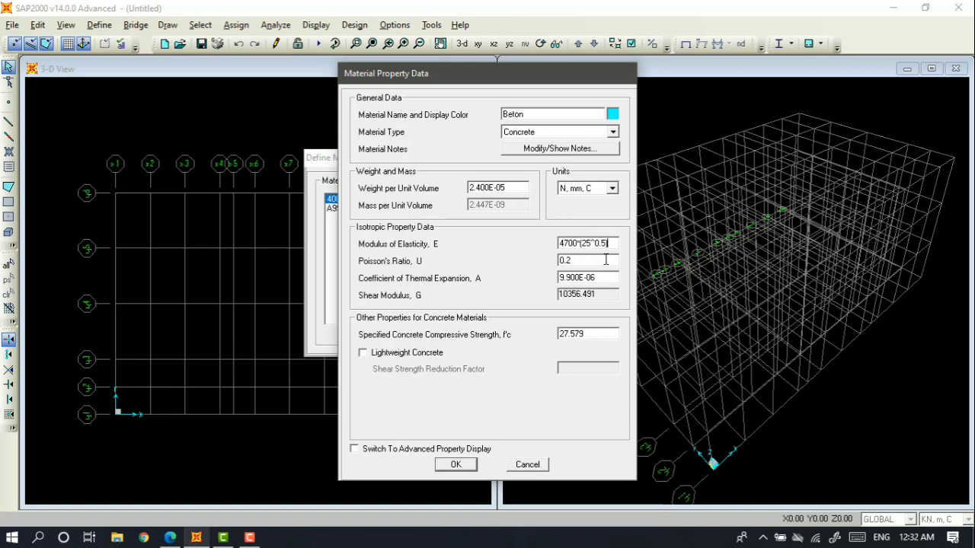
Set Beton's specified concrete compressive strength, f'c, to 25 N/mm² and accept the material properties.
{"action": "left_click", "coordinate": [603, 259]}
{"action": "double_click", "coordinate": [603, 260]}
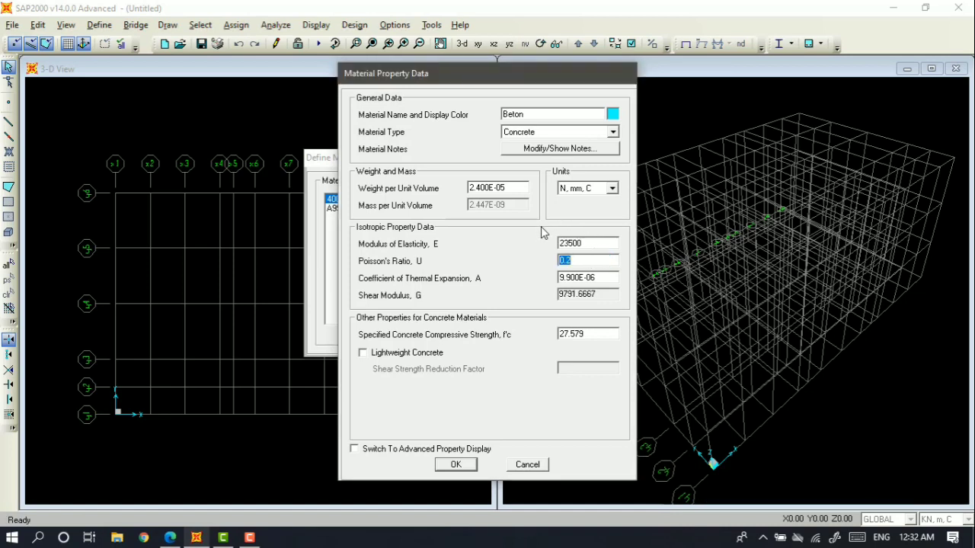
{"action": "left_click", "coordinate": [586, 263]}
{"action": "double_click", "coordinate": [588, 333]}
{"action": "type", "text": "25"}
{"action": "left_click", "coordinate": [469, 463]}
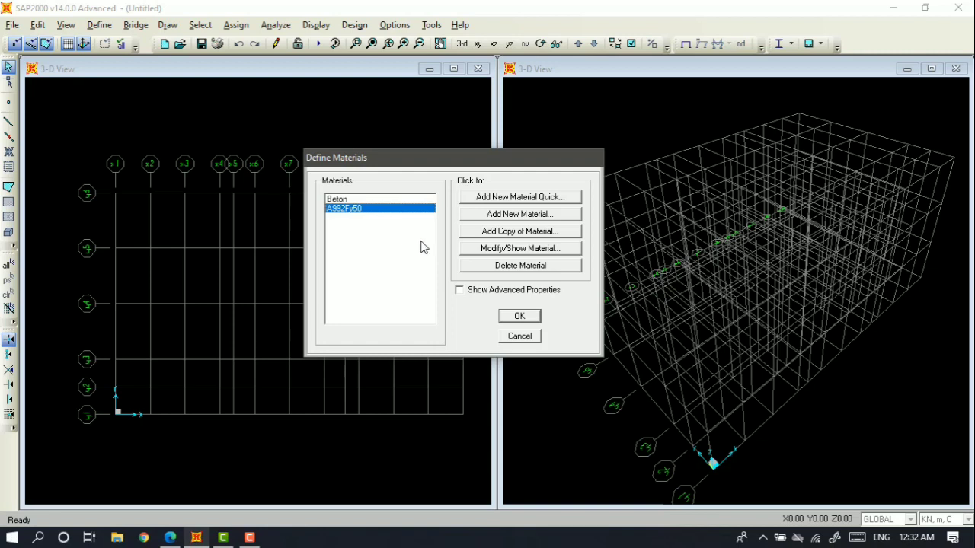
Rename the A992Fy50 material as Tulangan Pokok and set its material type to Rebar.
{"action": "left_click", "coordinate": [390, 200]}
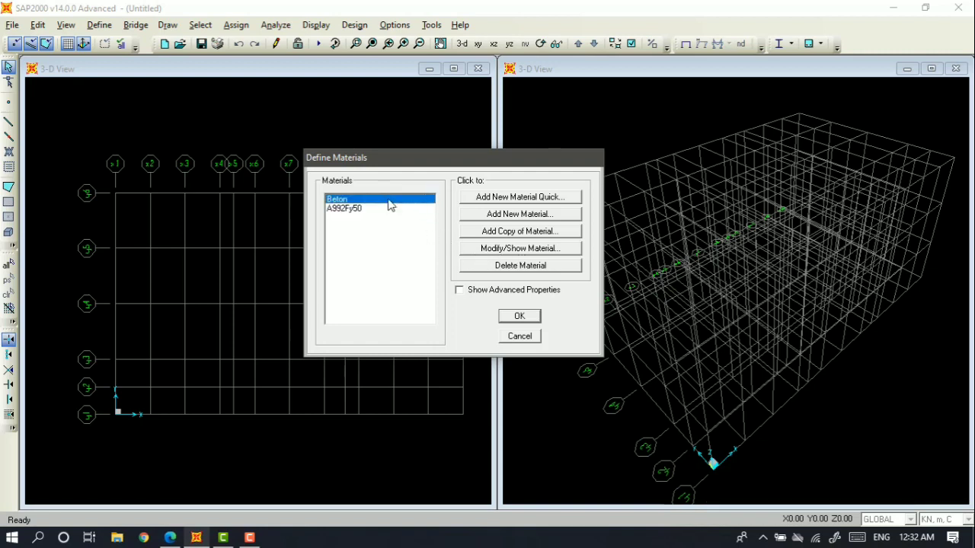
{"action": "left_click", "coordinate": [389, 213]}
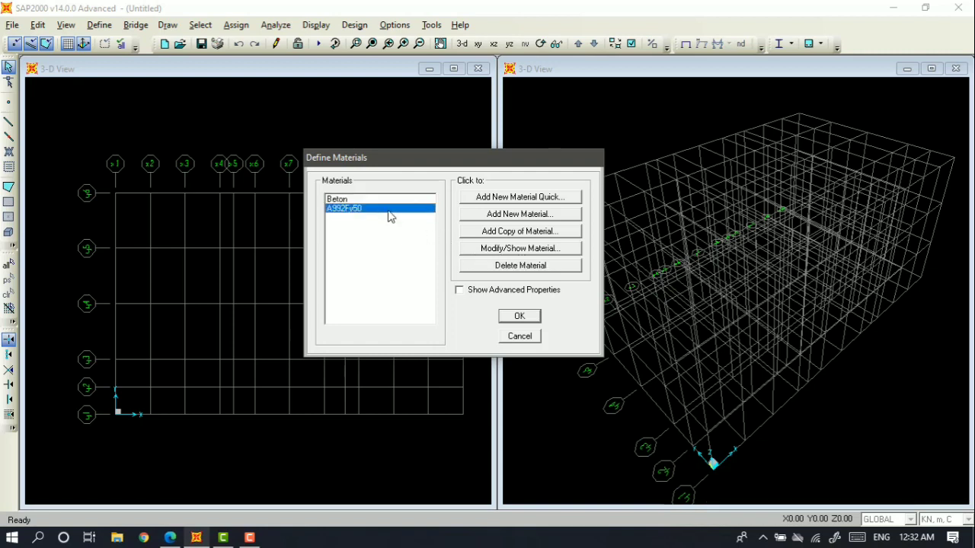
{"action": "left_click", "coordinate": [519, 248]}
{"action": "left_click", "coordinate": [541, 115]}
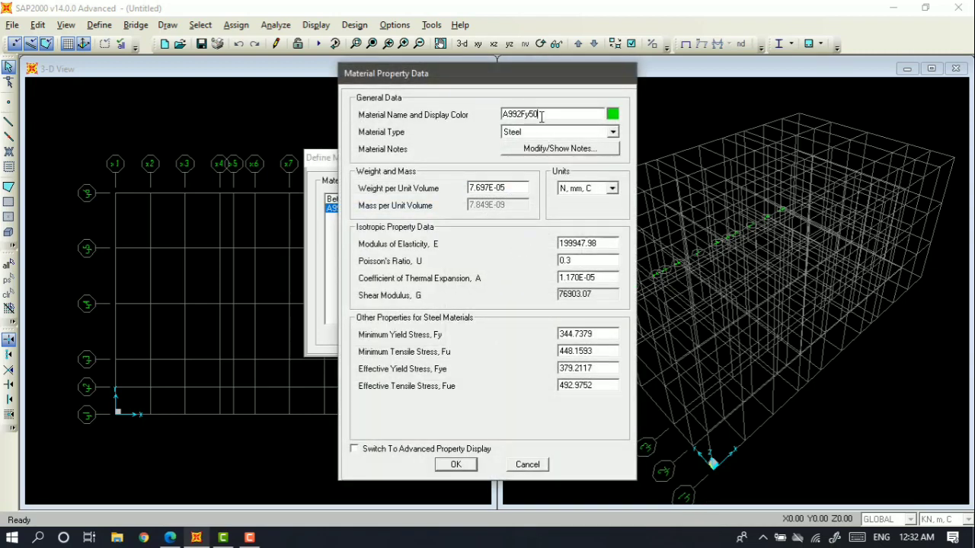
{"action": "left_click_drag", "start_coordinate": [540, 115], "coordinate": [484, 111]}
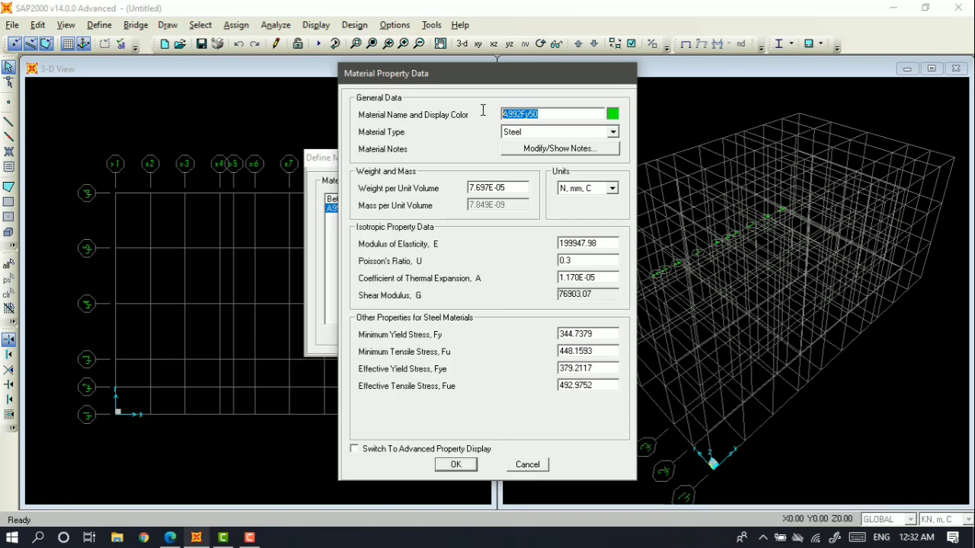
{"action": "type", "text": "Tulangan Pokok"}
{"action": "left_click", "coordinate": [612, 132]}
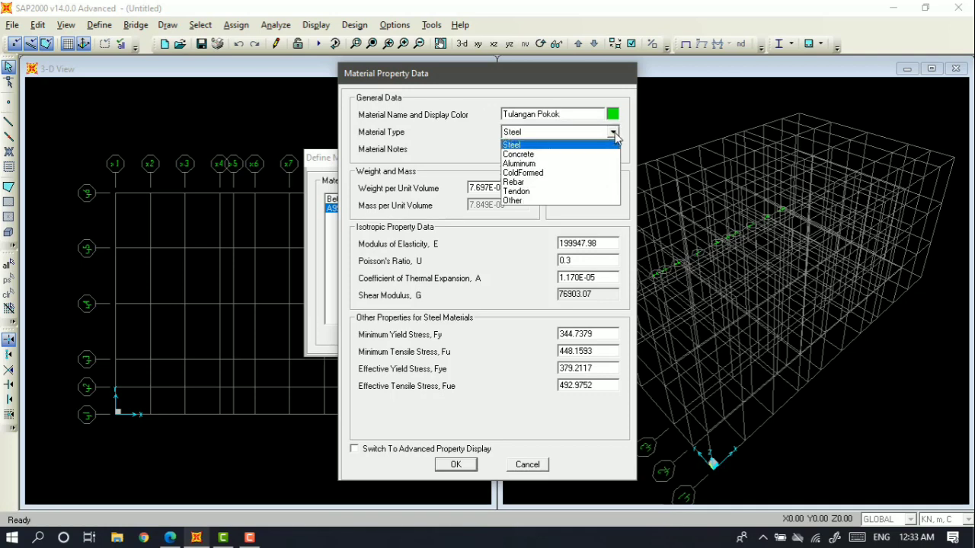
{"action": "left_click", "coordinate": [516, 183]}
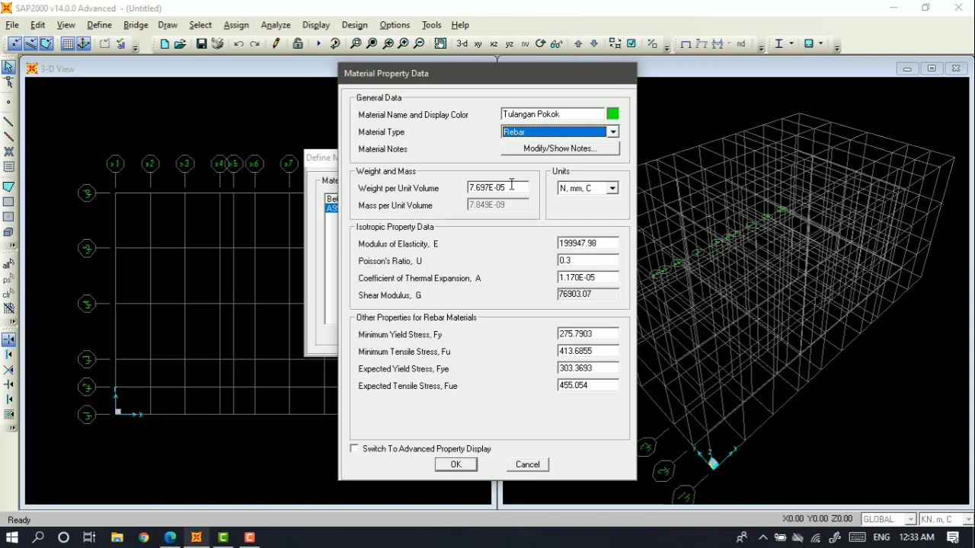
Set Tulangan Pokok's weight per unit volume to 7.85 in Tonf, m, C units.
{"action": "double_click", "coordinate": [511, 186]}
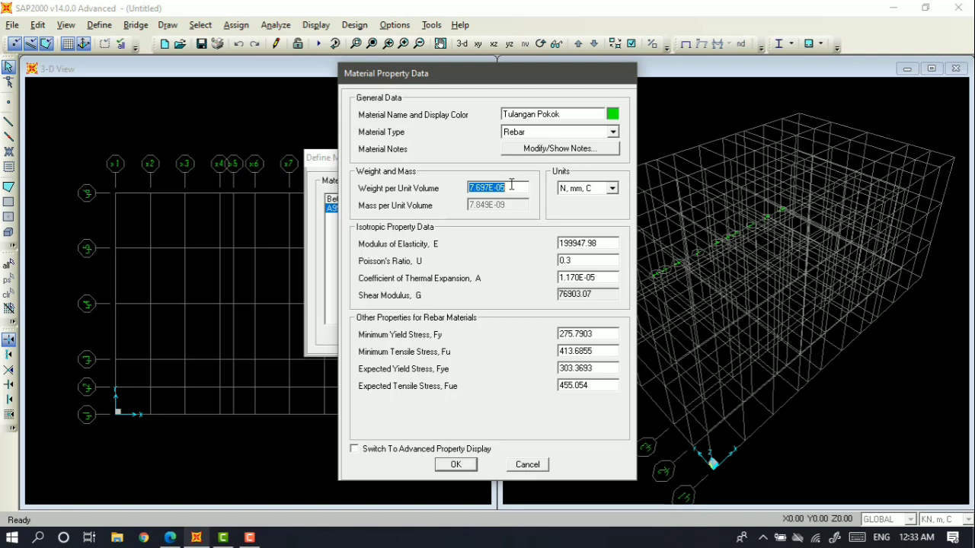
{"action": "left_click", "coordinate": [512, 186]}
{"action": "key", "text": "BackSpace"}
{"action": "key", "text": "BackSpace"}
{"action": "key", "text": "BackSpace"}
{"action": "key", "text": "BackSpace"}
{"action": "key", "text": "BackSpace"}
{"action": "key", "text": "BackSpace"}
{"action": "key", "text": "BackSpace"}
{"action": "key", "text": "BackSpace"}
{"action": "key", "text": "BackSpace"}
{"action": "left_click", "coordinate": [611, 189]}
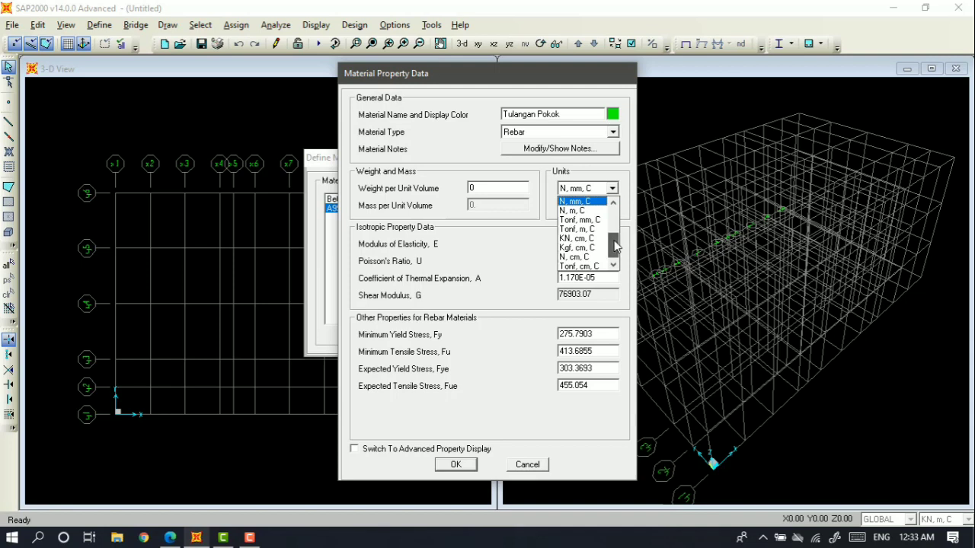
{"action": "left_click_drag", "start_coordinate": [613, 240], "coordinate": [615, 254]}
{"action": "mouse_move", "coordinate": [614, 250]}
{"action": "left_mouse_down"}
{"action": "mouse_move", "coordinate": [600, 235]}
{"action": "mouse_move", "coordinate": [609, 242]}
{"action": "left_mouse_up"}
{"action": "left_click", "coordinate": [578, 229]}
{"action": "left_click", "coordinate": [488, 187]}
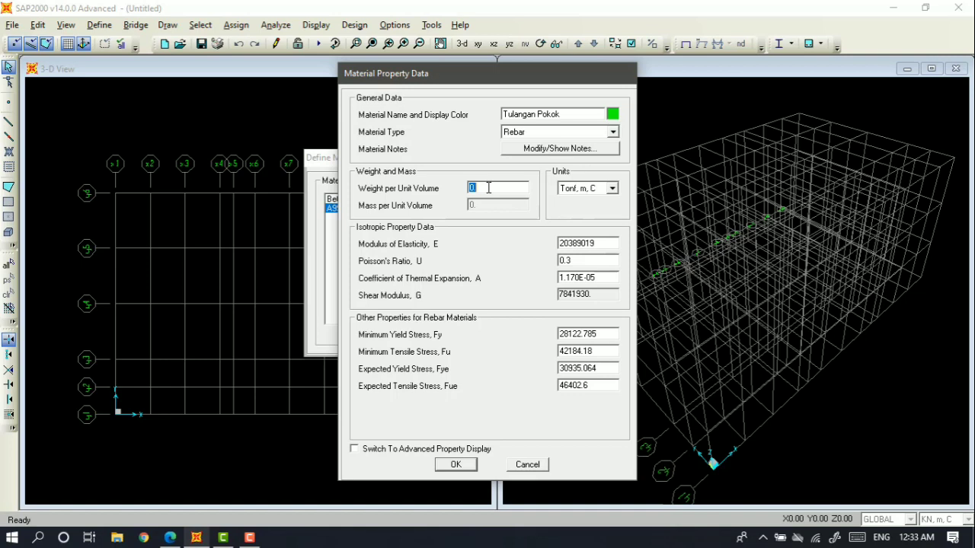
{"action": "key", "text": "BackSpace"}
{"action": "type", "text": "7.85"}
Switch Tulangan Pokok's units to N, mm, C and set its modulus of elasticity to 200000.
{"action": "double_click", "coordinate": [605, 243]}
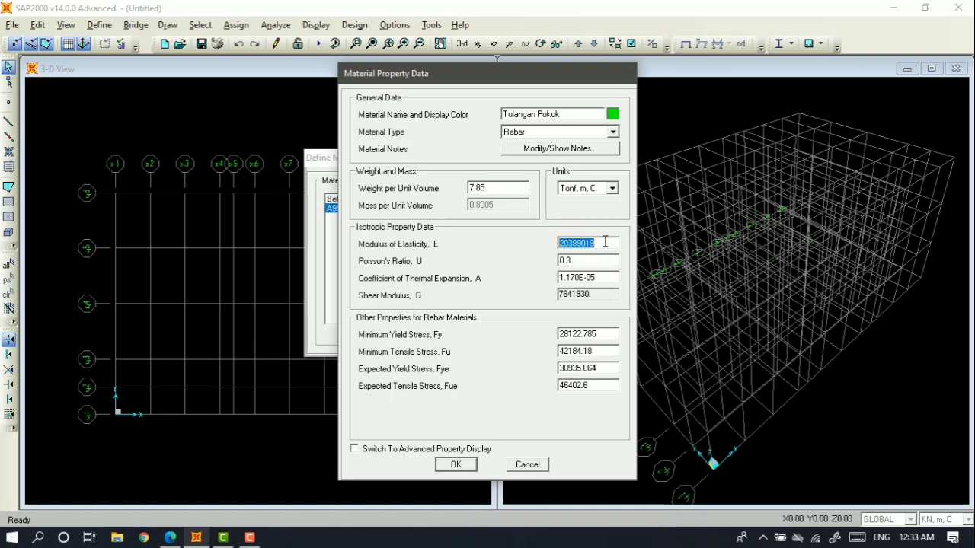
{"action": "key", "text": "BackSpace"}
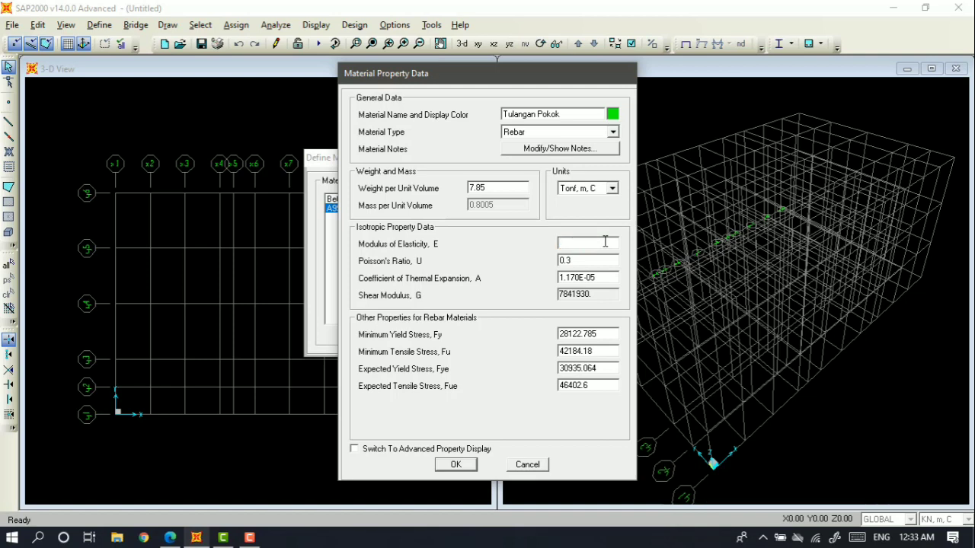
{"action": "left_click", "coordinate": [612, 189]}
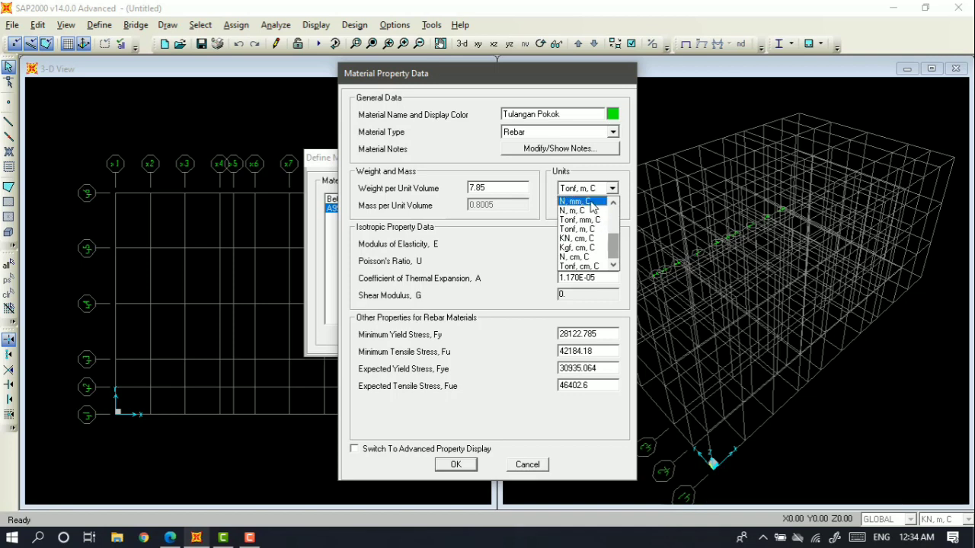
{"action": "left_click", "coordinate": [591, 202]}
{"action": "double_click", "coordinate": [587, 242]}
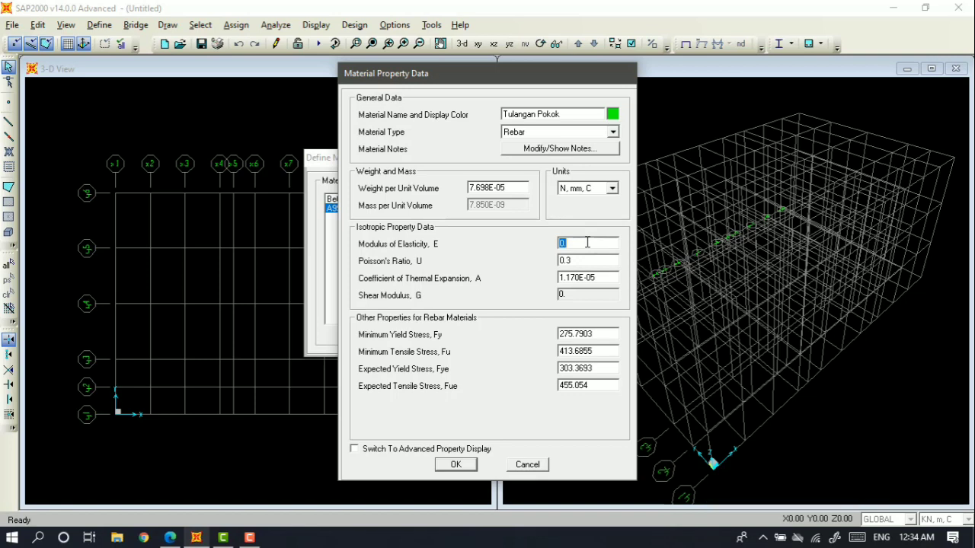
{"action": "type", "text": "200000"}
{"action": "left_click", "coordinate": [577, 263]}
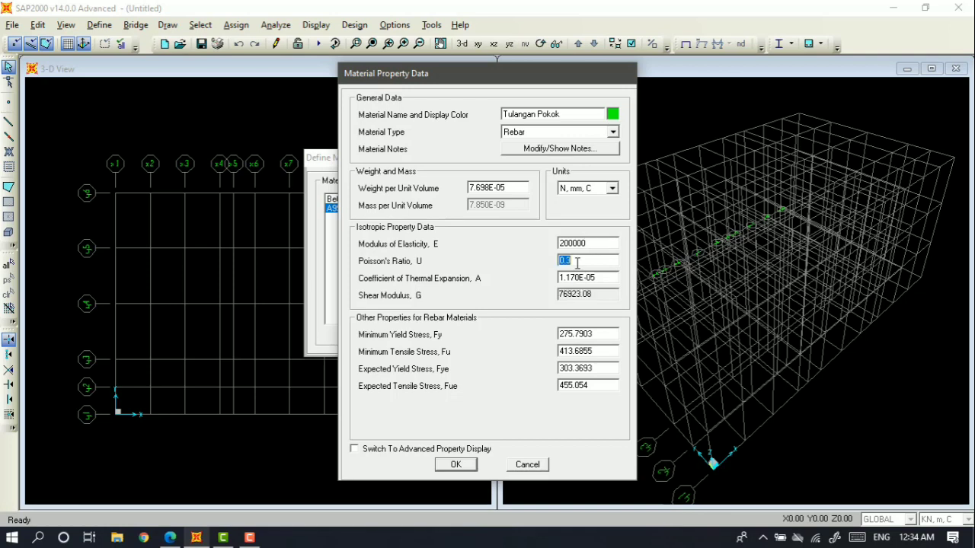
Set Tulangan Pokok's minimum yield stress, Fy, to 400 N/mm² and minimum tensile stress, Fu, to 500 N/mm².
{"action": "left_click", "coordinate": [596, 334]}
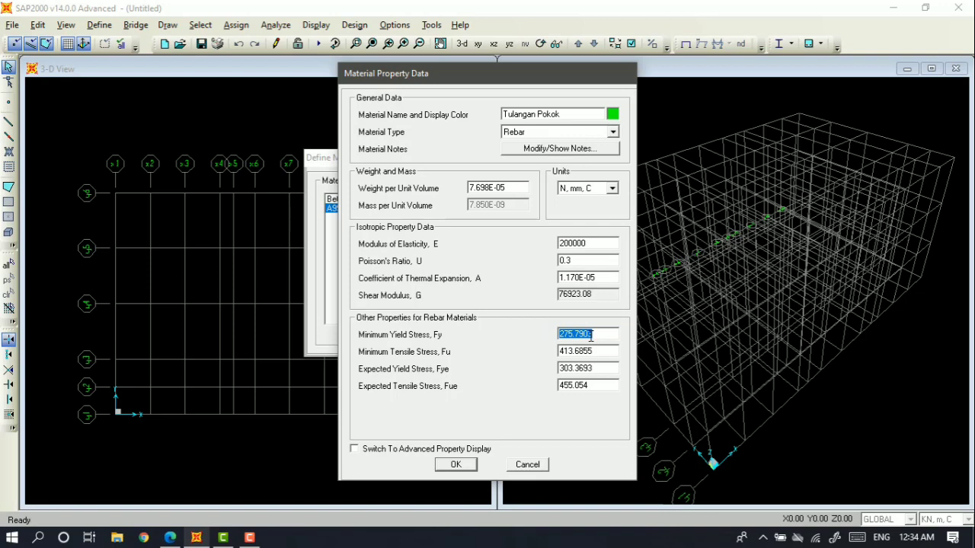
{"action": "key", "text": "BackSpace"}
{"action": "type", "text": "400"}
{"action": "double_click", "coordinate": [588, 352]}
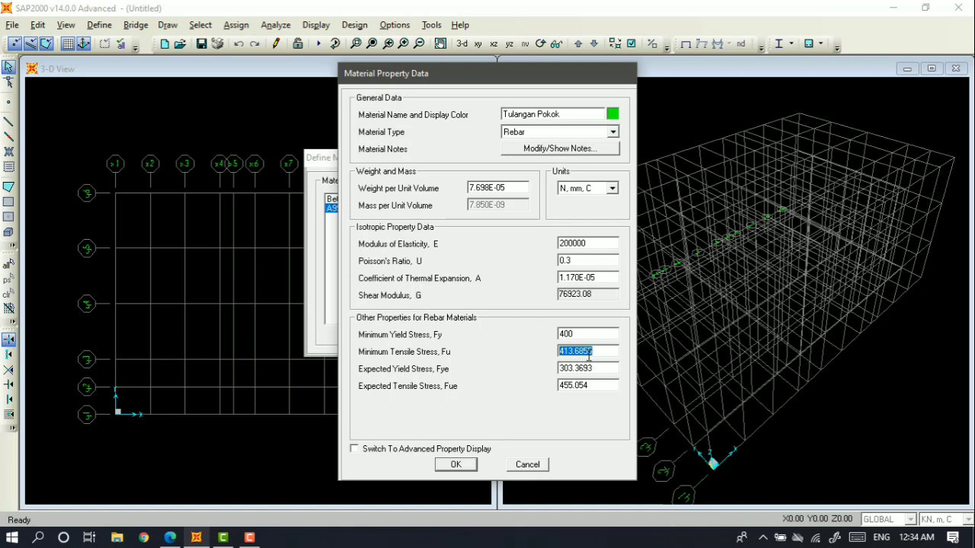
{"action": "type", "text": "500"}
Set Tulangan Pokok's expected yield stress, Fye, to 400 N/mm² and expected tensile stress, Fue, to 500 N/mm², and accept the material.
{"action": "left_click", "coordinate": [597, 370]}
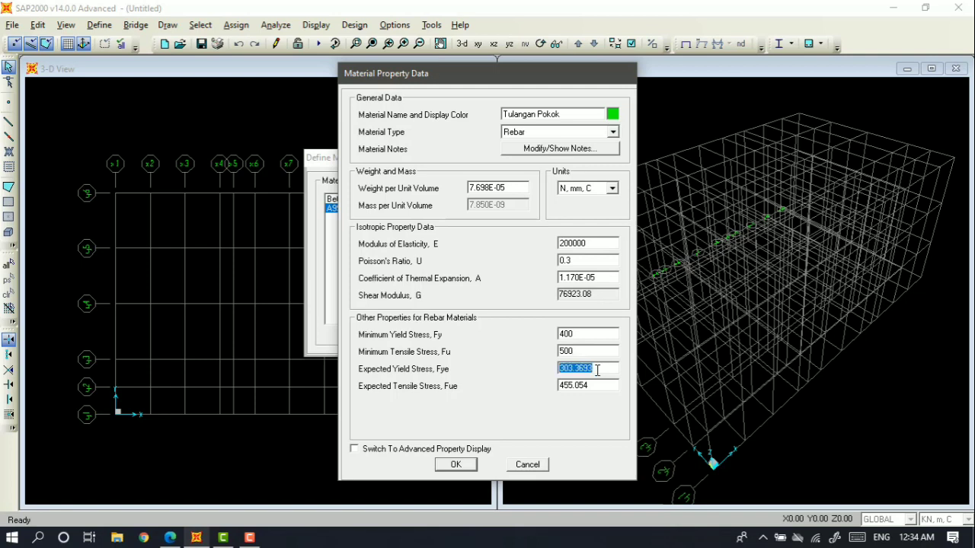
{"action": "type", "text": "400"}
{"action": "left_click", "coordinate": [593, 384]}
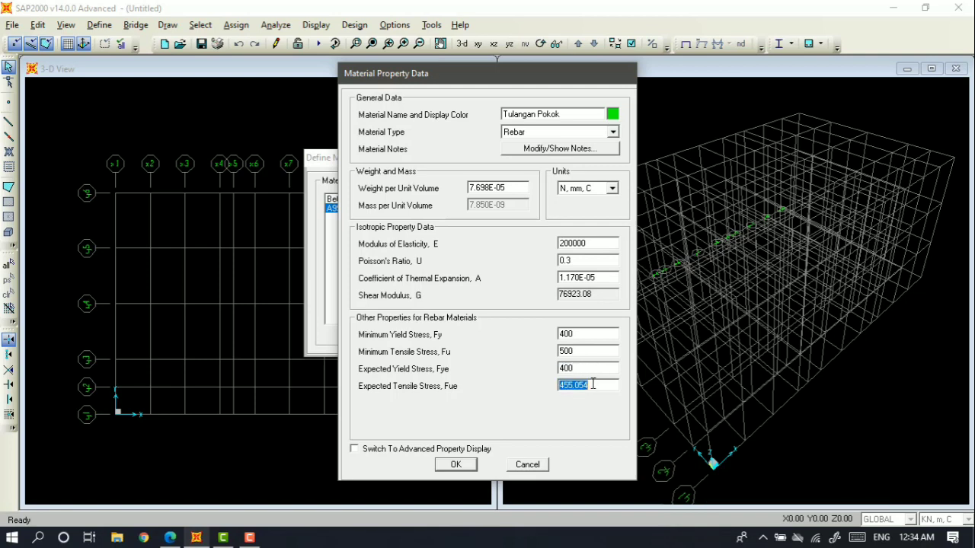
{"action": "type", "text": "500"}
{"action": "left_click", "coordinate": [470, 466]}
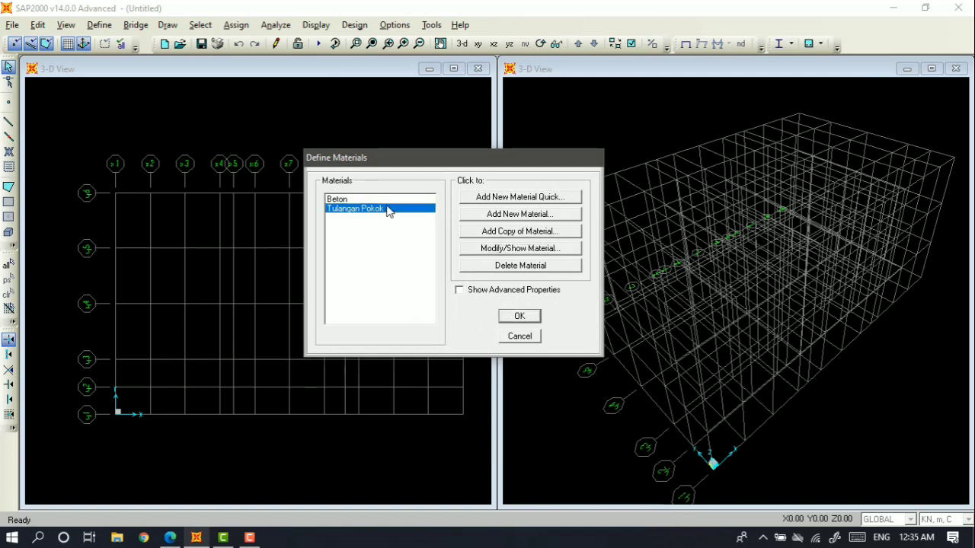
Add a copy of the Tulangan Pokok material and name it Tulangan Sengkang.
{"action": "left_click", "coordinate": [506, 233]}
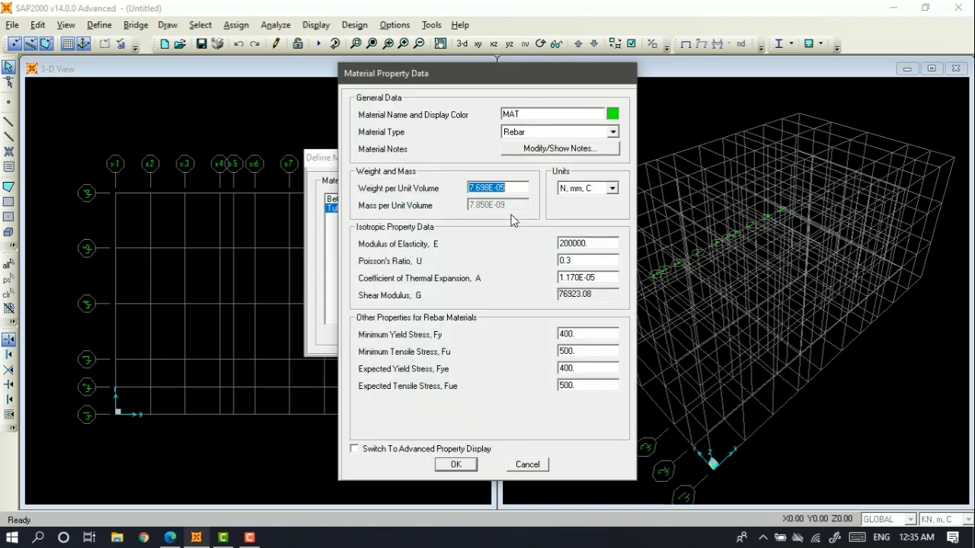
{"action": "left_click_drag", "start_coordinate": [498, 76], "coordinate": [563, 73]}
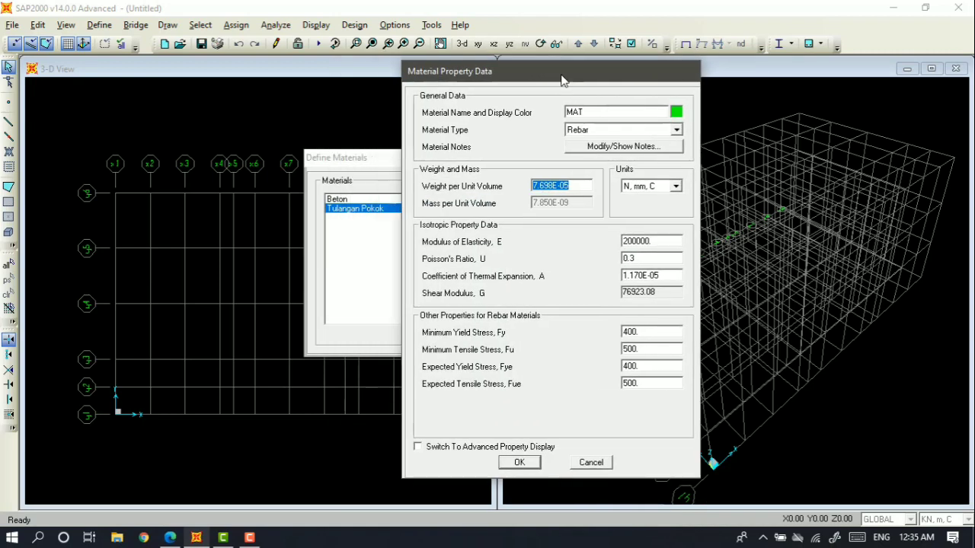
{"action": "left_click", "coordinate": [598, 110]}
{"action": "key", "text": "BackSpace"}
{"action": "key", "text": "BackSpace"}
{"action": "key", "text": "BackSpace"}
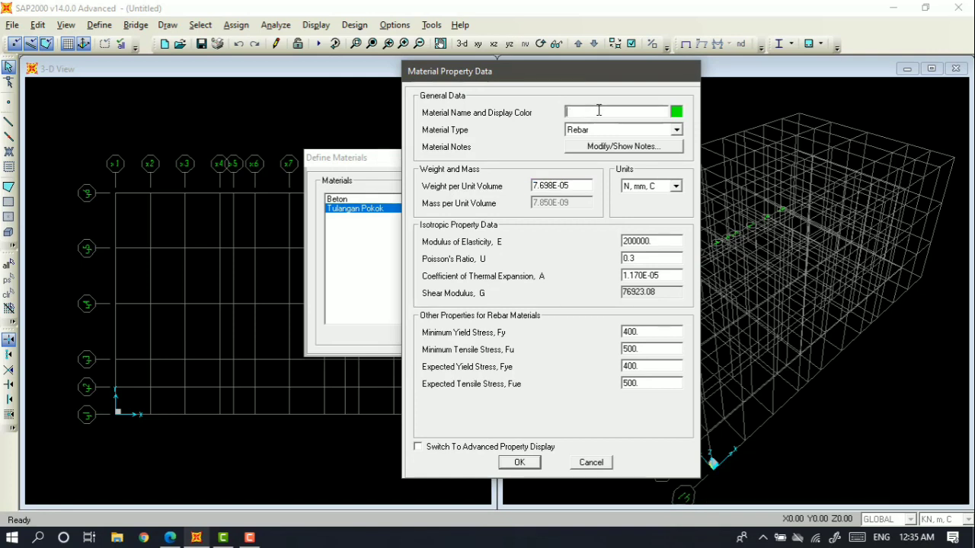
{"action": "type", "text": "Tulangan Sengkang"}
Choose Rebar as Tulangan Sengkang's material type, keep its units at N, mm, C, and accept the material.
{"action": "left_click", "coordinate": [677, 131]}
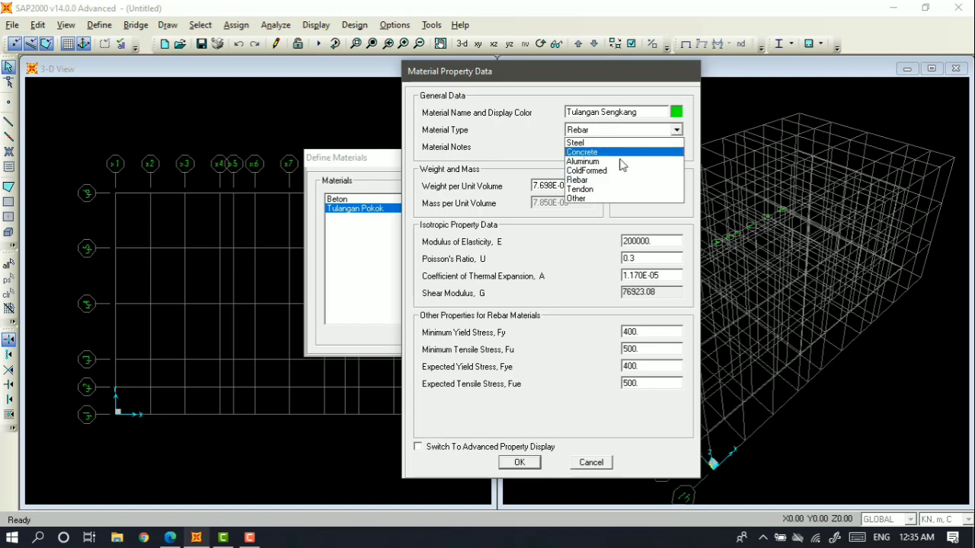
{"action": "left_click", "coordinate": [601, 181]}
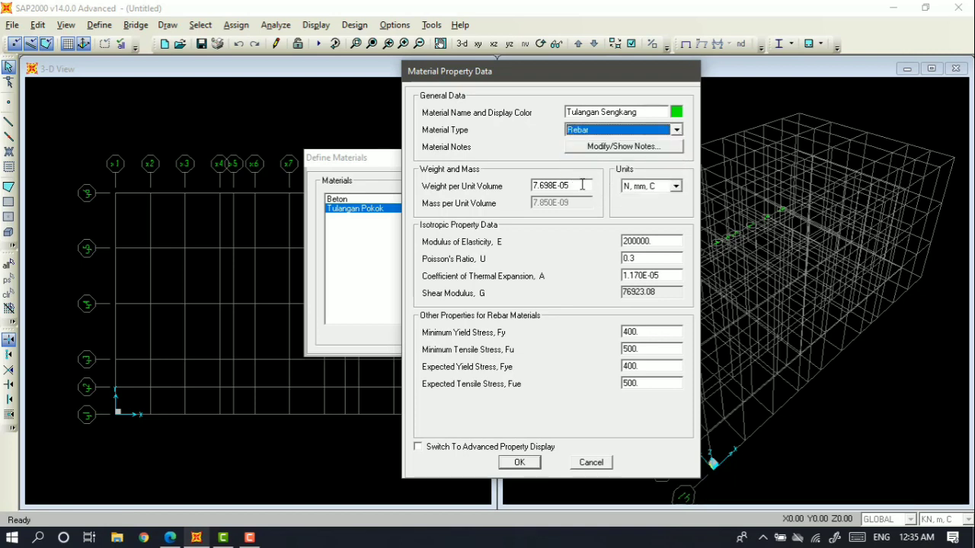
{"action": "double_click", "coordinate": [579, 185]}
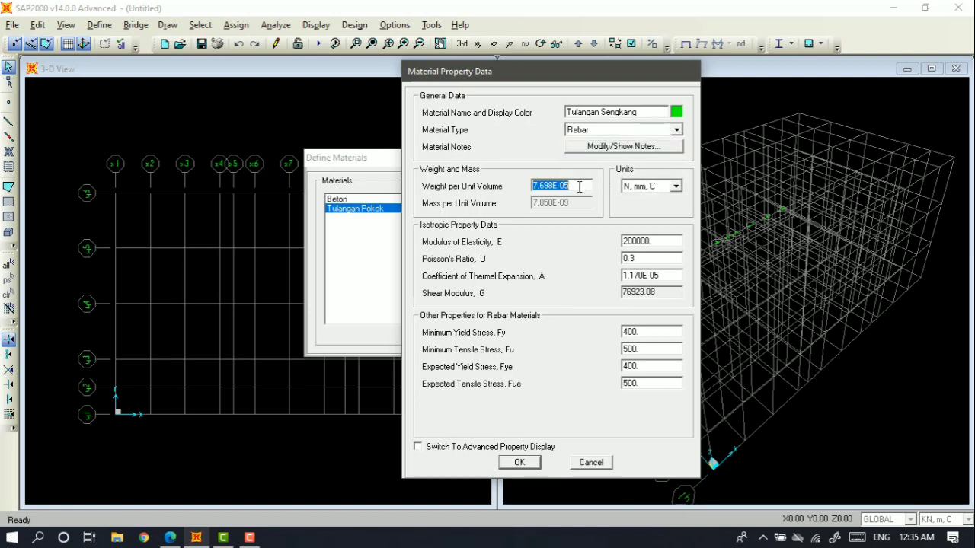
{"action": "left_click", "coordinate": [675, 187]}
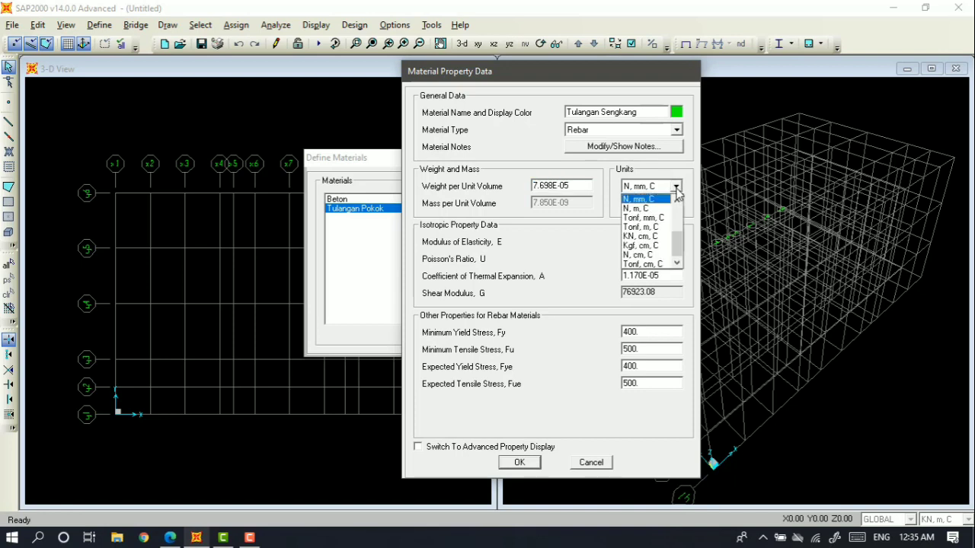
{"action": "left_click", "coordinate": [675, 189]}
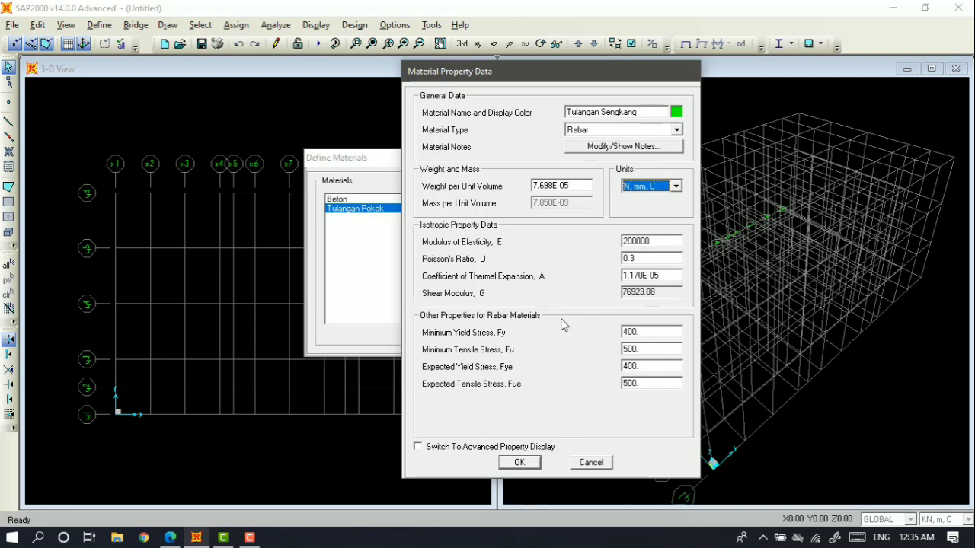
{"action": "left_click", "coordinate": [520, 463]}
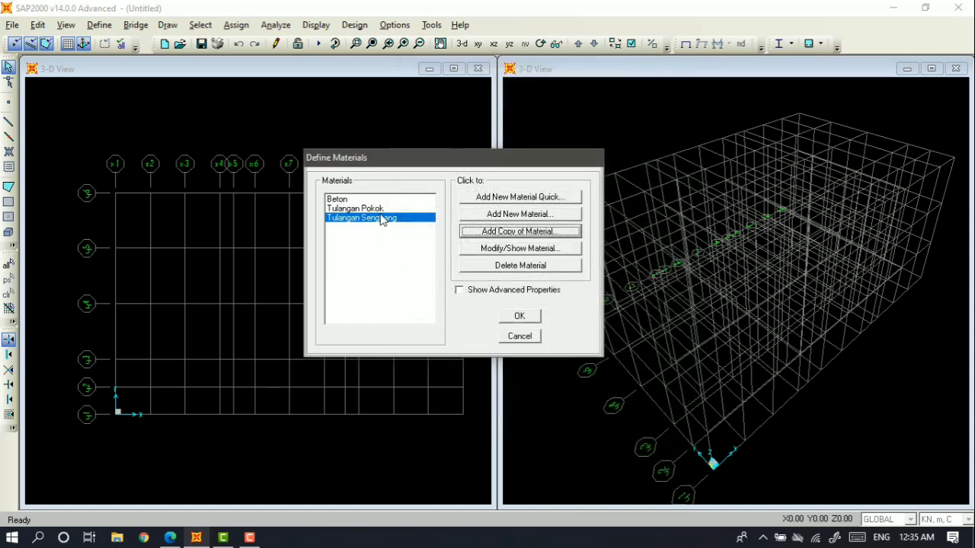
Go through the three defined materials and accept the material list.
{"action": "left_click", "coordinate": [382, 208]}
{"action": "left_click", "coordinate": [382, 200]}
{"action": "left_click", "coordinate": [382, 209]}
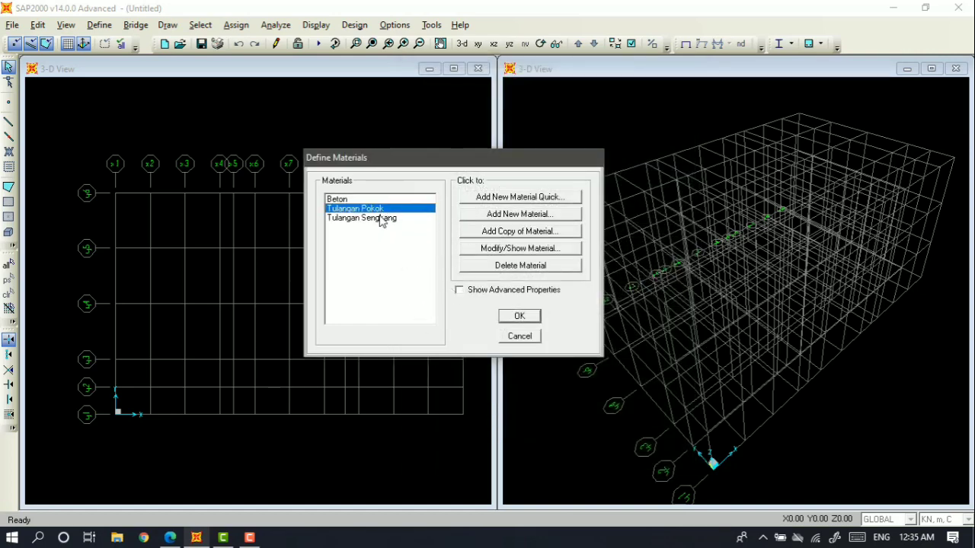
{"action": "left_click", "coordinate": [383, 219]}
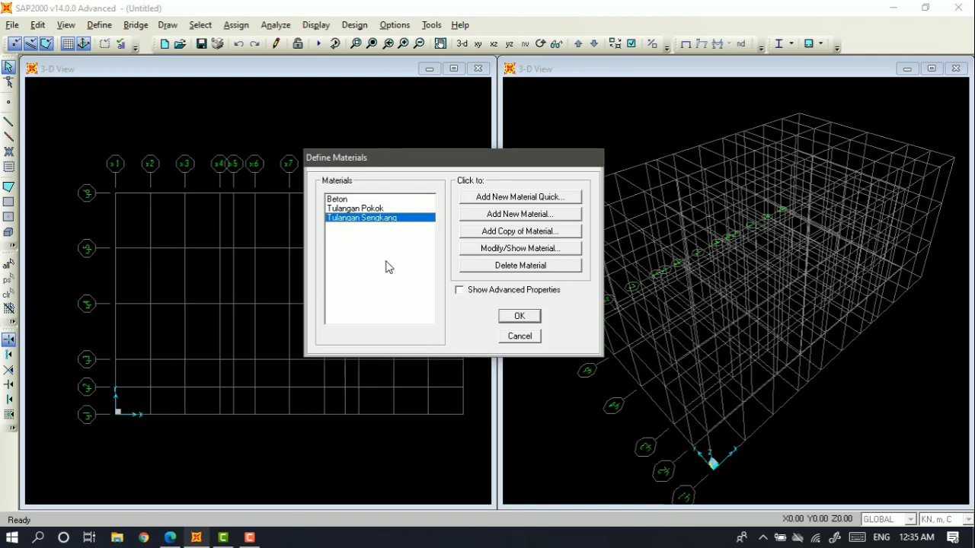
{"action": "left_click", "coordinate": [520, 319]}
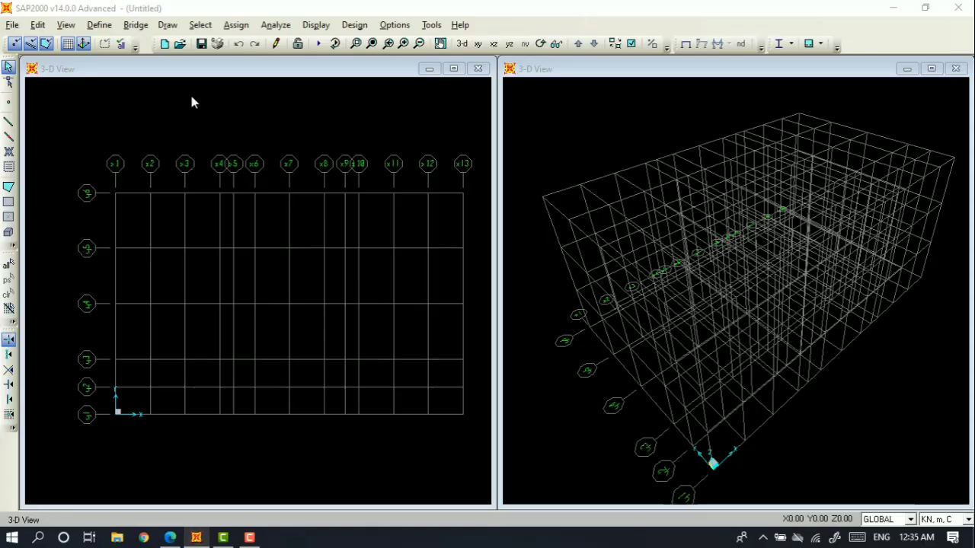
Reopen the Tulangan Sengkang material for modification and switch its units to N, mm, C.
{"action": "left_click", "coordinate": [99, 25]}
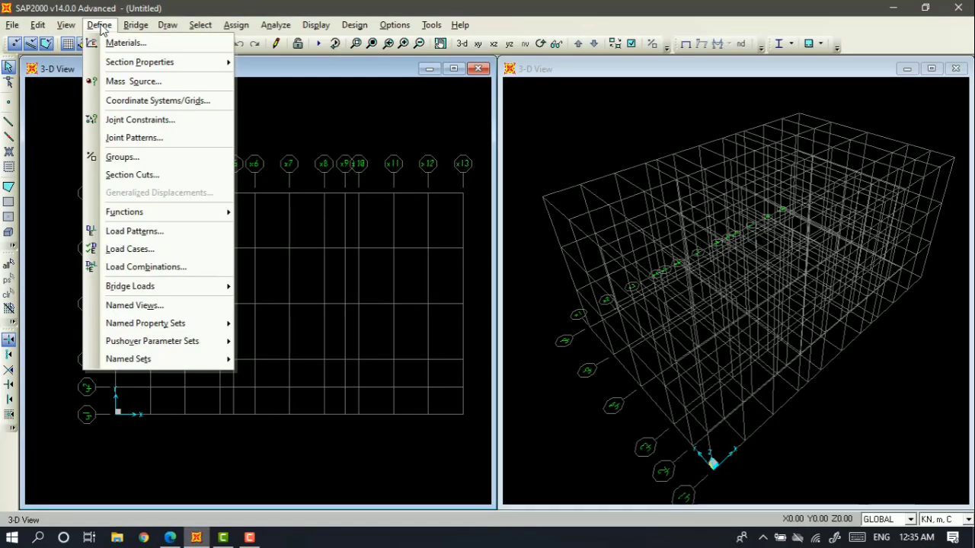
{"action": "left_click", "coordinate": [159, 45]}
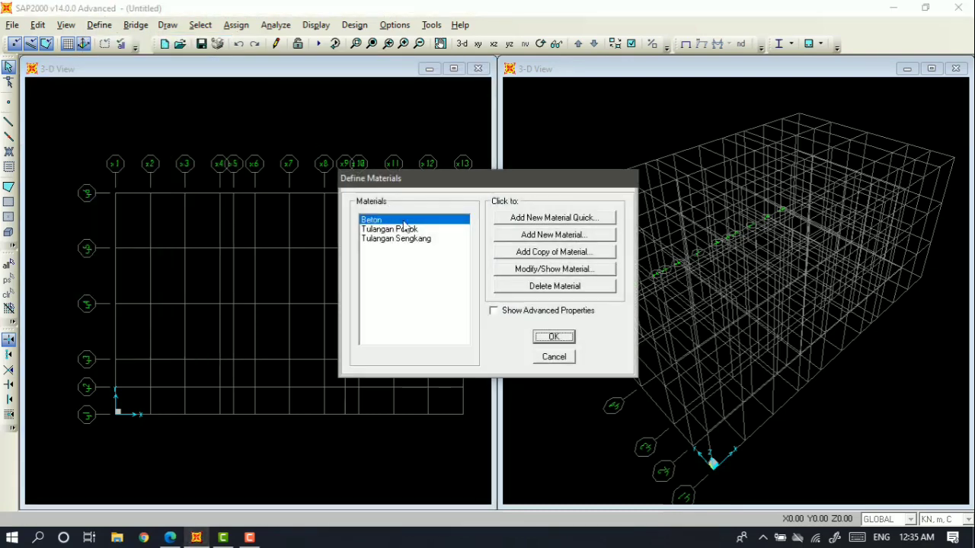
{"action": "left_click", "coordinate": [420, 239]}
{"action": "left_click", "coordinate": [553, 271]}
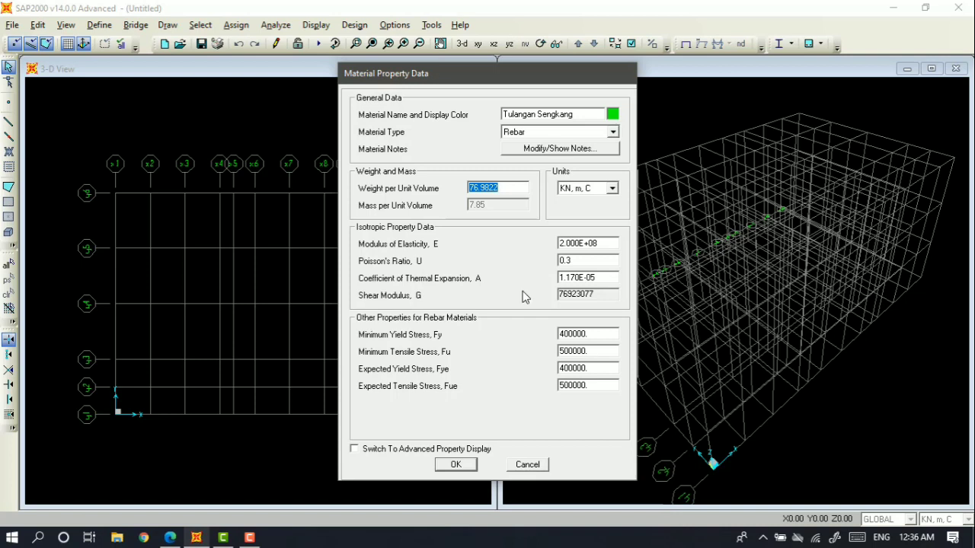
{"action": "double_click", "coordinate": [596, 334]}
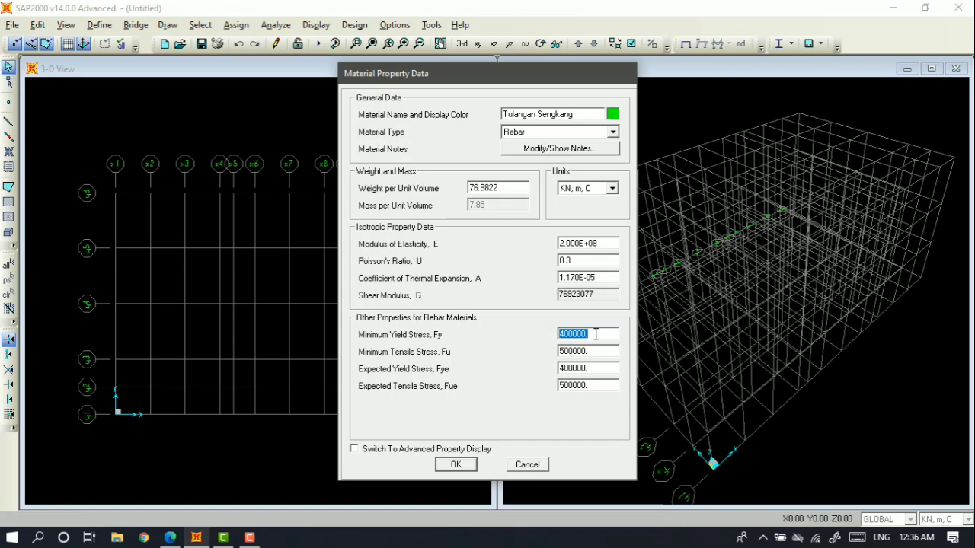
{"action": "type", "text": "240"}
{"action": "left_click", "coordinate": [611, 189]}
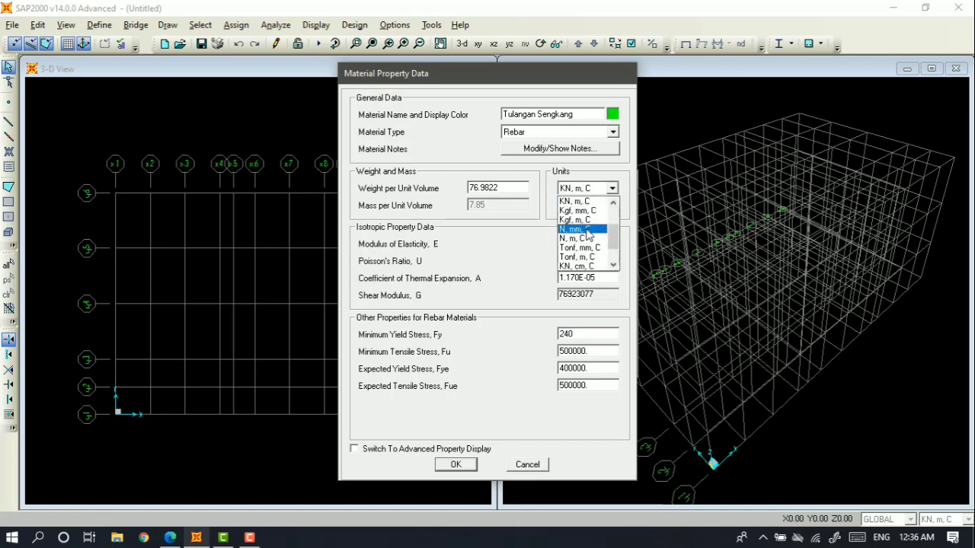
{"action": "left_click", "coordinate": [586, 230]}
Set Tulangan Sengkang's minimum and expected yield stresses to 240 N/mm² and its minimum and expected tensile stresses to 380 N/mm².
{"action": "double_click", "coordinate": [579, 335]}
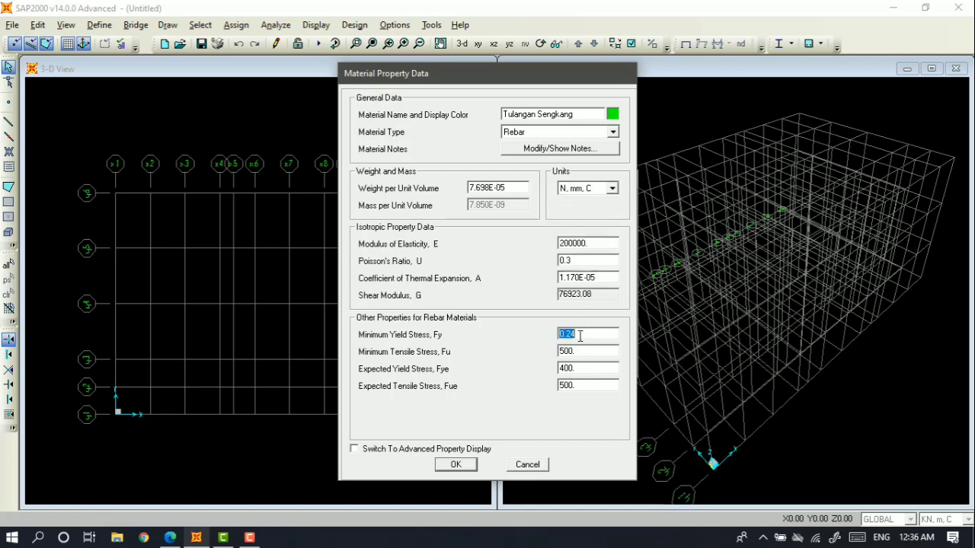
{"action": "type", "text": "240"}
{"action": "double_click", "coordinate": [579, 352]}
{"action": "type", "text": "380"}
{"action": "double_click", "coordinate": [584, 367]}
{"action": "type", "text": "240"}
{"action": "double_click", "coordinate": [580, 387]}
{"action": "type", "text": "380"}
{"action": "left_click", "coordinate": [455, 464]}
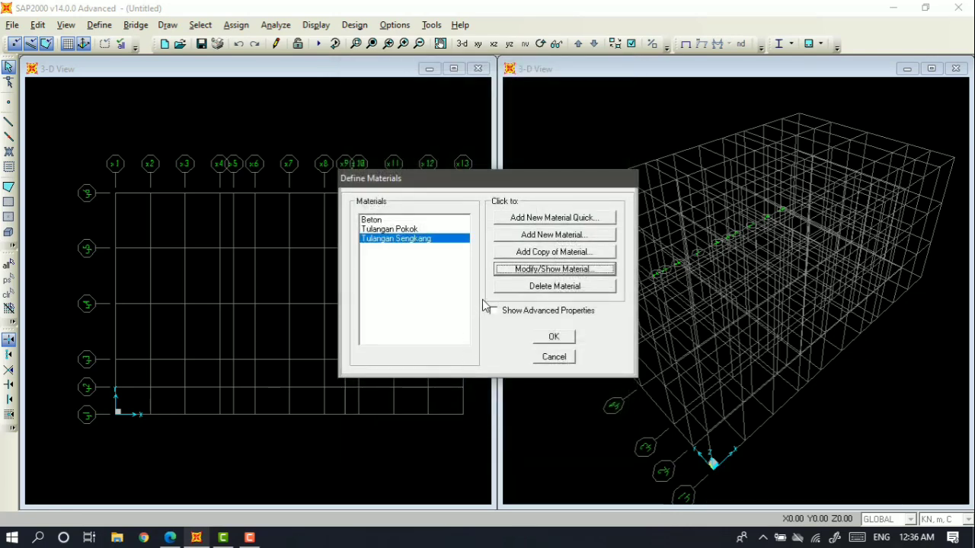
Check the Beton, Tulangan Pokok and Tulangan Sengkang entries and close the material definitions, keeping the changes.
{"action": "left_click", "coordinate": [415, 230]}
{"action": "left_click", "coordinate": [406, 220]}
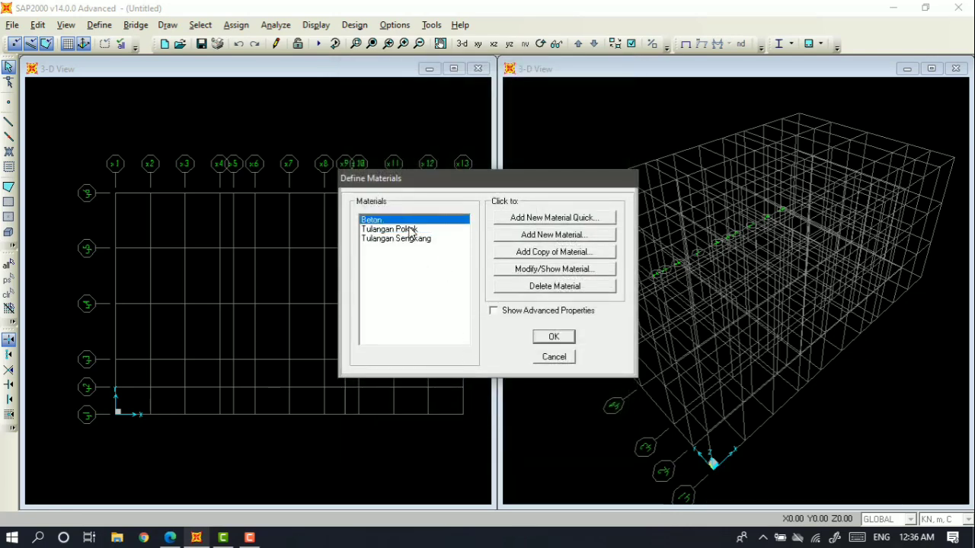
{"action": "left_click", "coordinate": [411, 231]}
{"action": "left_click", "coordinate": [412, 239]}
{"action": "left_click", "coordinate": [554, 340]}
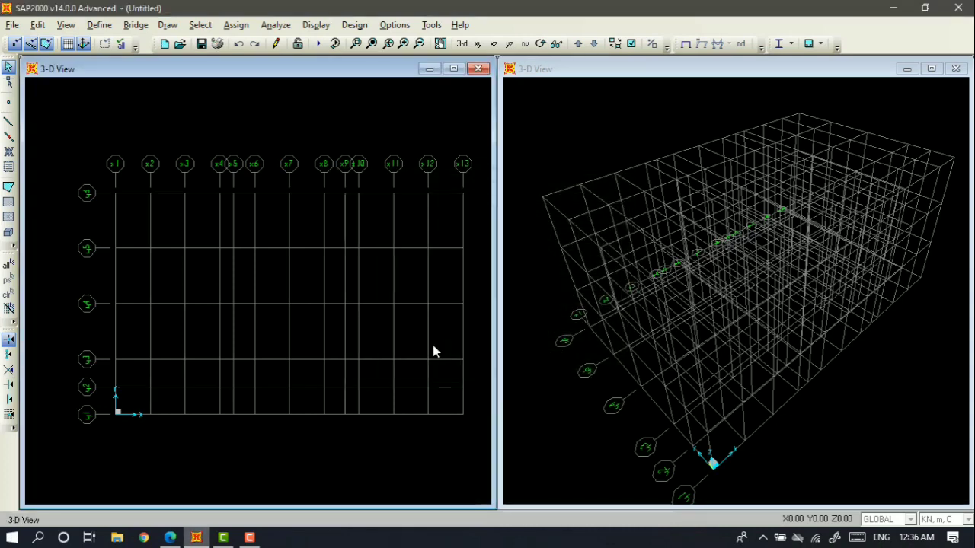
Start a new area section of type Shell.
{"action": "scroll", "coordinate": [412, 360], "scroll_direction": "up", "scroll_amount": 1}
{"action": "middle_click_drag", "start_coordinate": [411, 358], "coordinate": [367, 357]}
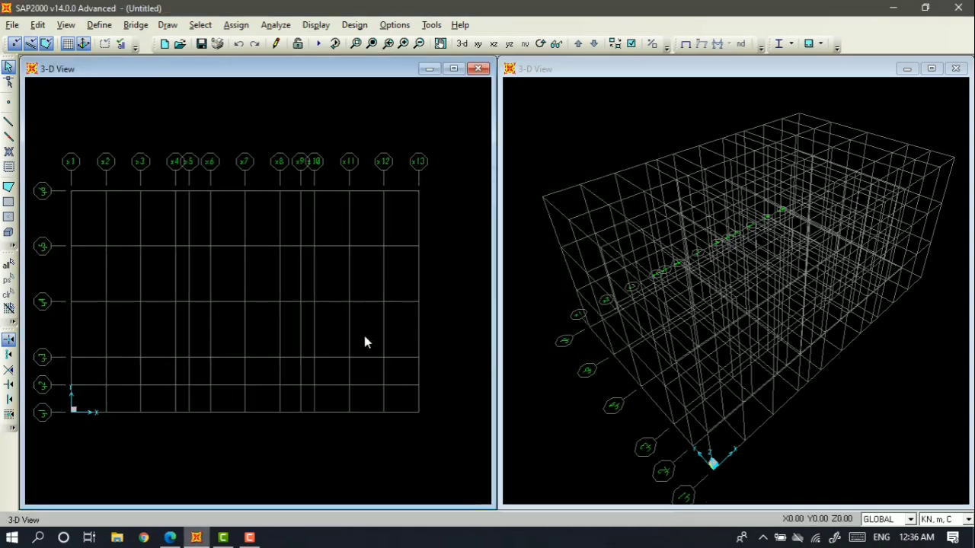
{"action": "scroll", "coordinate": [223, 188], "scroll_direction": "down", "scroll_amount": 3}
{"action": "middle_click_drag", "start_coordinate": [154, 115], "coordinate": [179, 126]}
{"action": "scroll", "coordinate": [179, 127], "scroll_direction": "up", "scroll_amount": 1}
{"action": "left_click", "coordinate": [100, 25]}
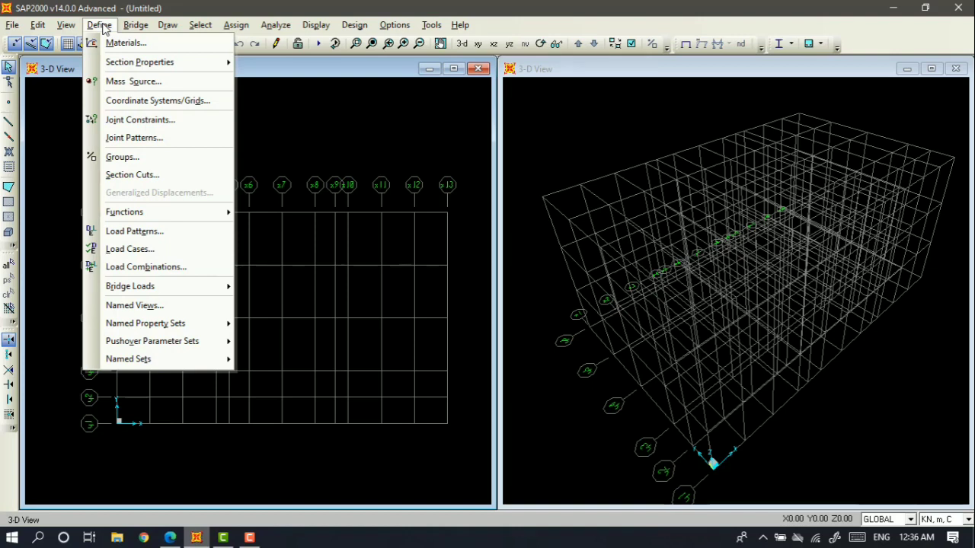
{"action": "mouse_move", "coordinate": [130, 66]}
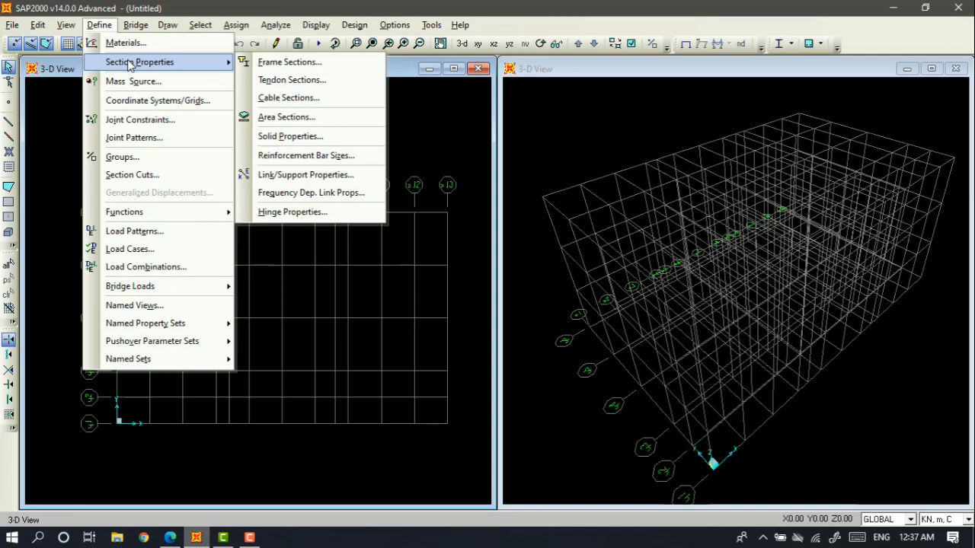
{"action": "left_click", "coordinate": [303, 117]}
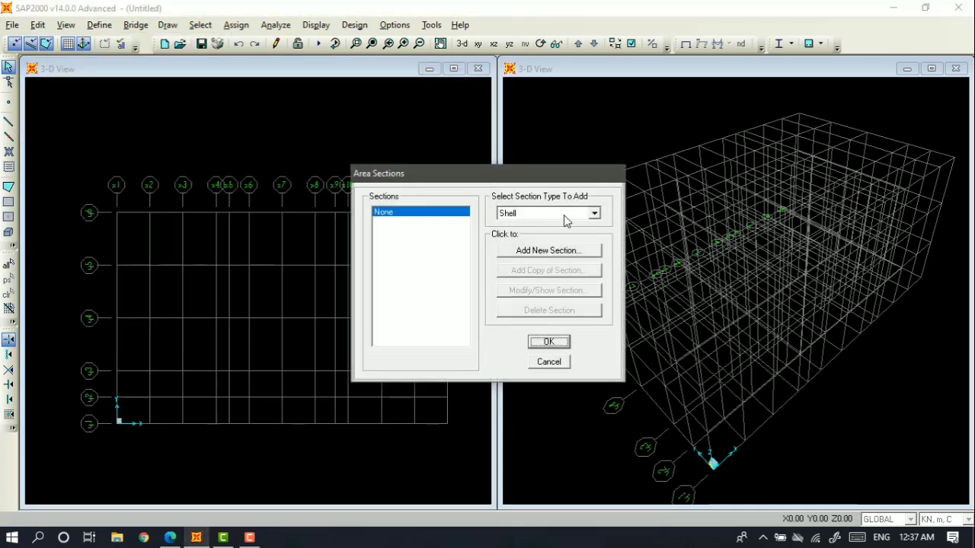
{"action": "left_click_drag", "start_coordinate": [564, 179], "coordinate": [510, 155]}
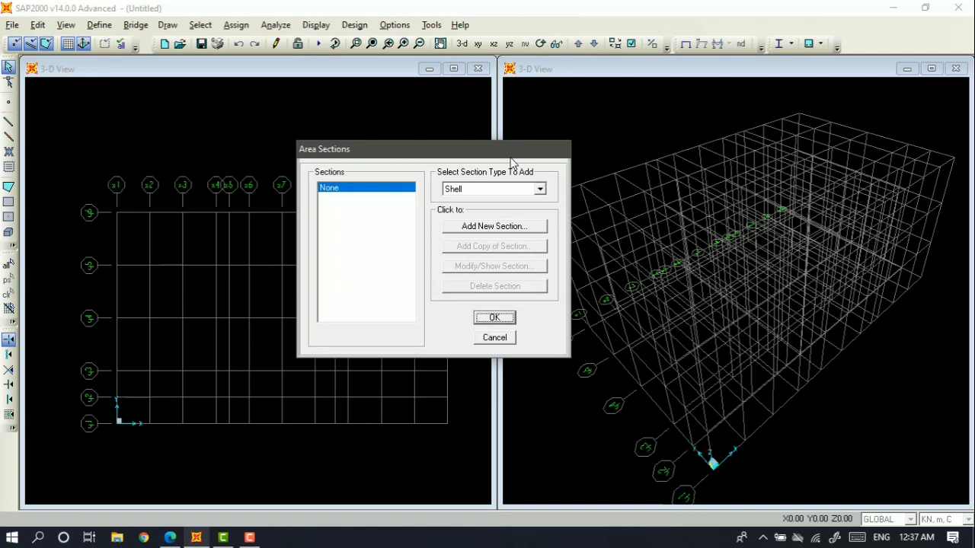
{"action": "left_click", "coordinate": [540, 189]}
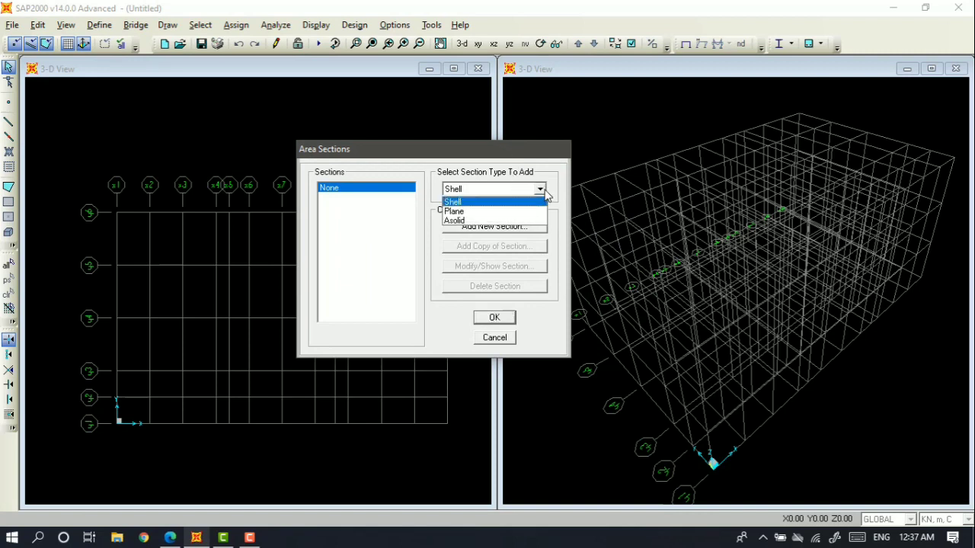
{"action": "left_click", "coordinate": [541, 201]}
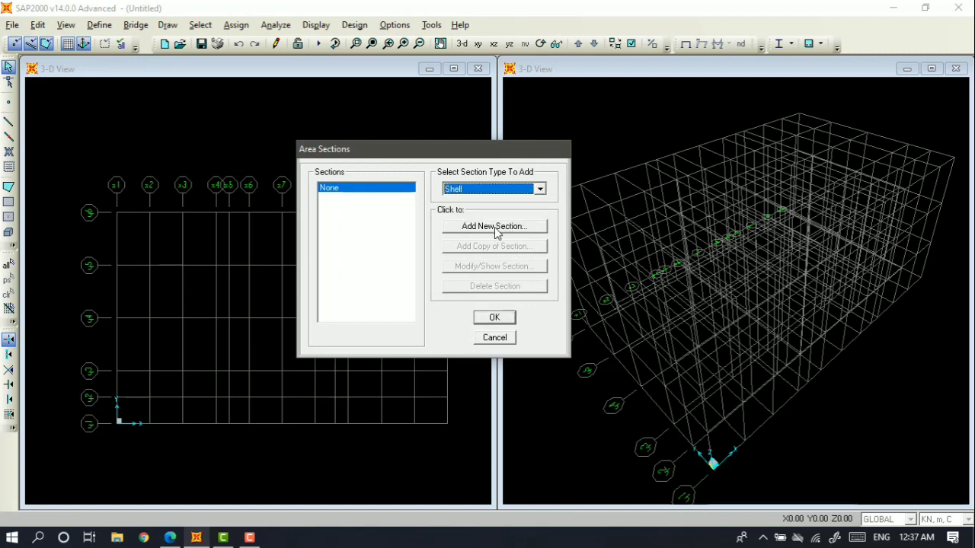
{"action": "left_click", "coordinate": [494, 227]}
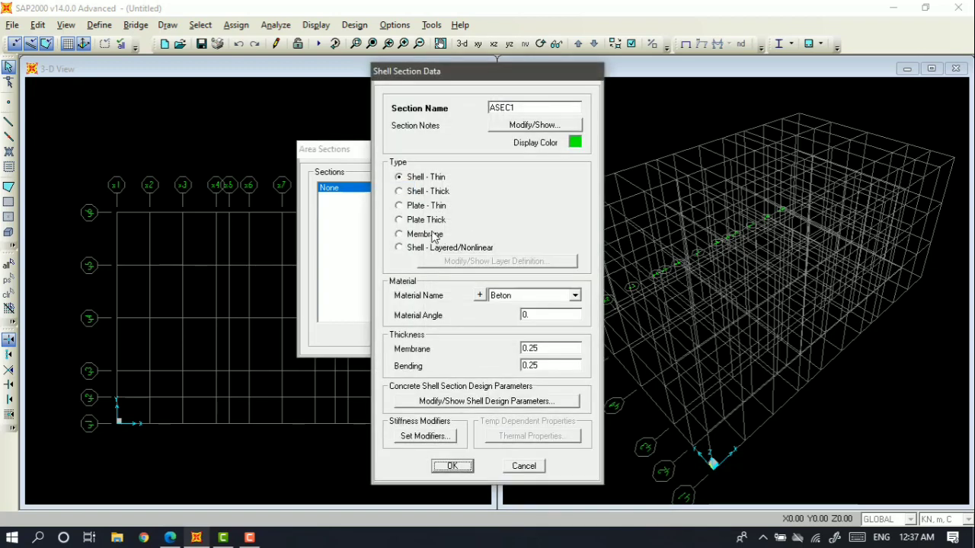
Name the new shell section PL and use Beton as its material.
{"action": "left_click", "coordinate": [516, 106]}
{"action": "left_click", "coordinate": [523, 107]}
{"action": "key", "text": "BackSpace"}
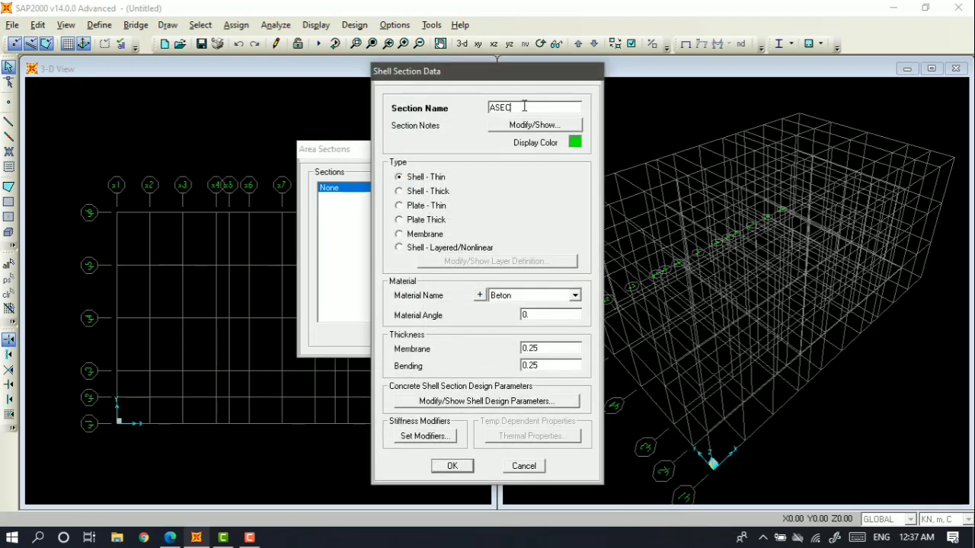
{"action": "key", "text": "BackSpace"}
{"action": "key", "text": "BackSpace"}
{"action": "key", "text": "BackSpace"}
{"action": "key", "text": "BackSpace"}
{"action": "type", "text": "PL"}
{"action": "left_click", "coordinate": [574, 296]}
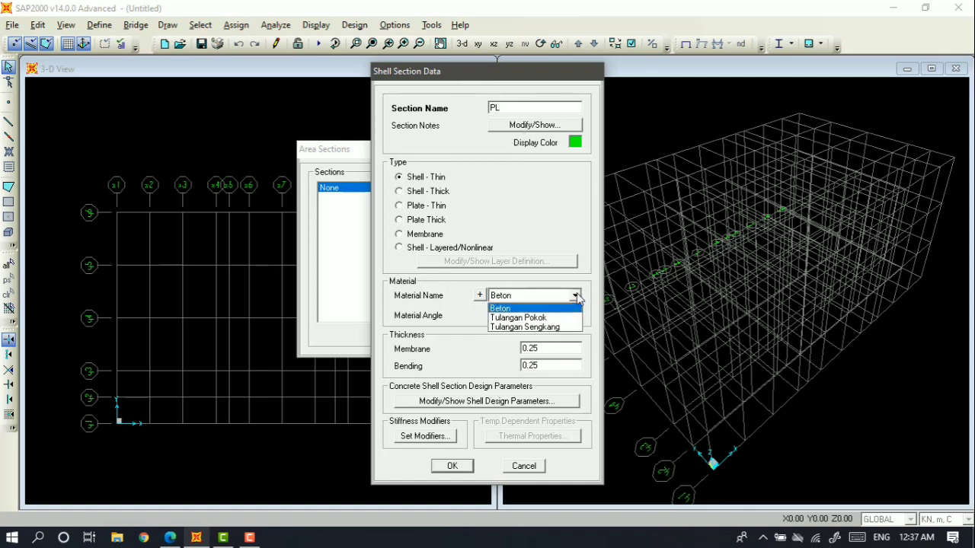
{"action": "left_click", "coordinate": [576, 296]}
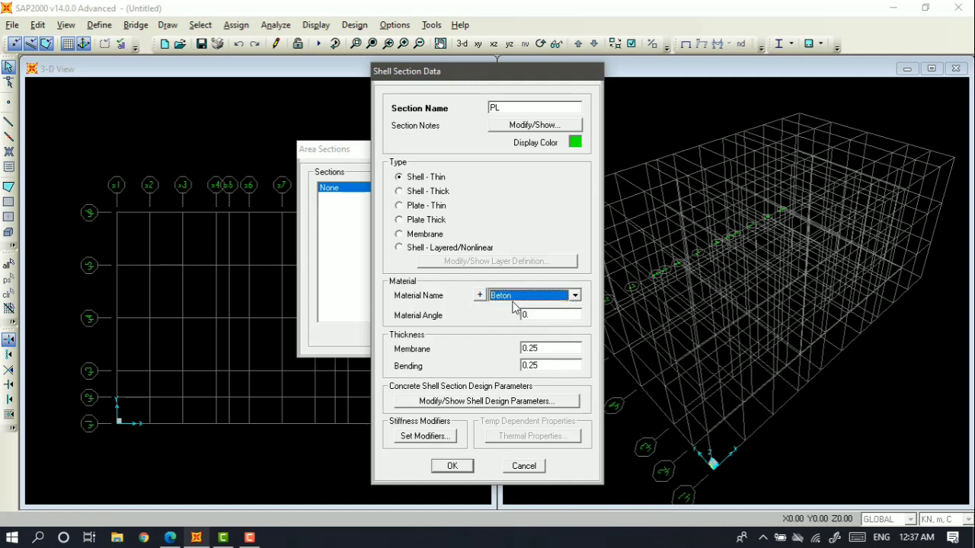
Set the PL section's membrane and bending thicknesses to 0.12 m and accept the section.
{"action": "left_click", "coordinate": [549, 348]}
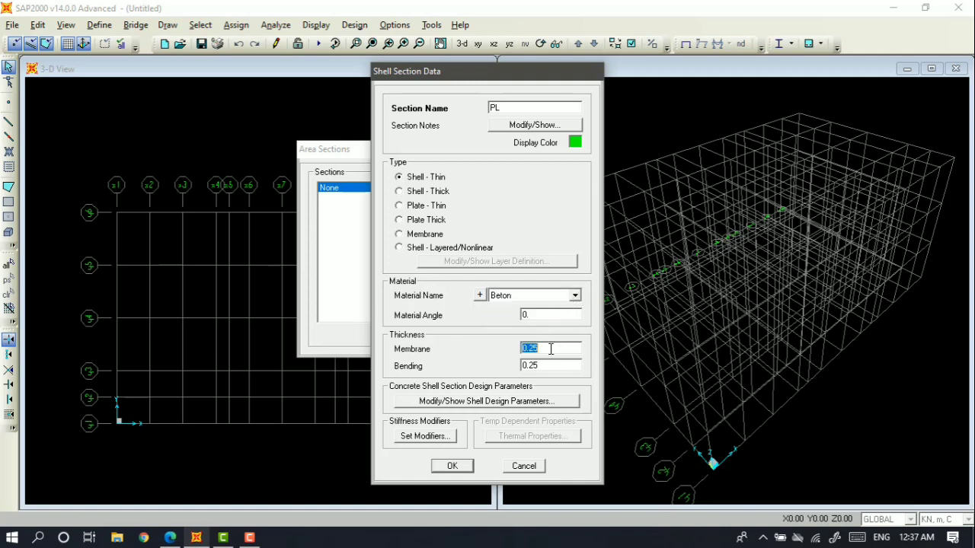
{"action": "left_click", "coordinate": [550, 348]}
{"action": "key", "text": "BackSpace"}
{"action": "key", "text": "BackSpace"}
{"action": "type", "text": "12"}
{"action": "double_click", "coordinate": [545, 365]}
{"action": "left_click", "coordinate": [545, 365]}
{"action": "key", "text": "BackSpace"}
{"action": "key", "text": "BackSpace"}
{"action": "type", "text": "12"}
{"action": "left_click", "coordinate": [452, 466]}
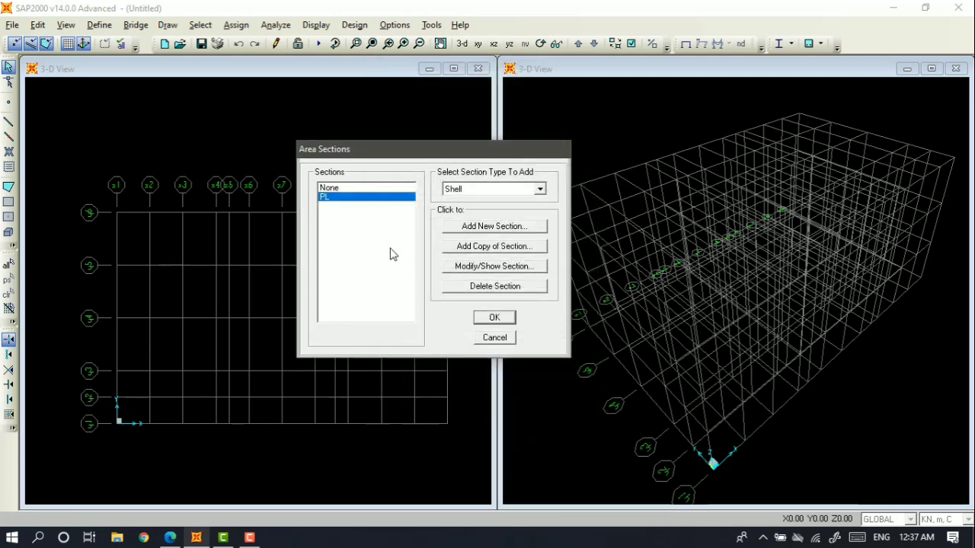
Create a copy of the PL shell section and name it PA.
{"action": "left_click", "coordinate": [494, 247]}
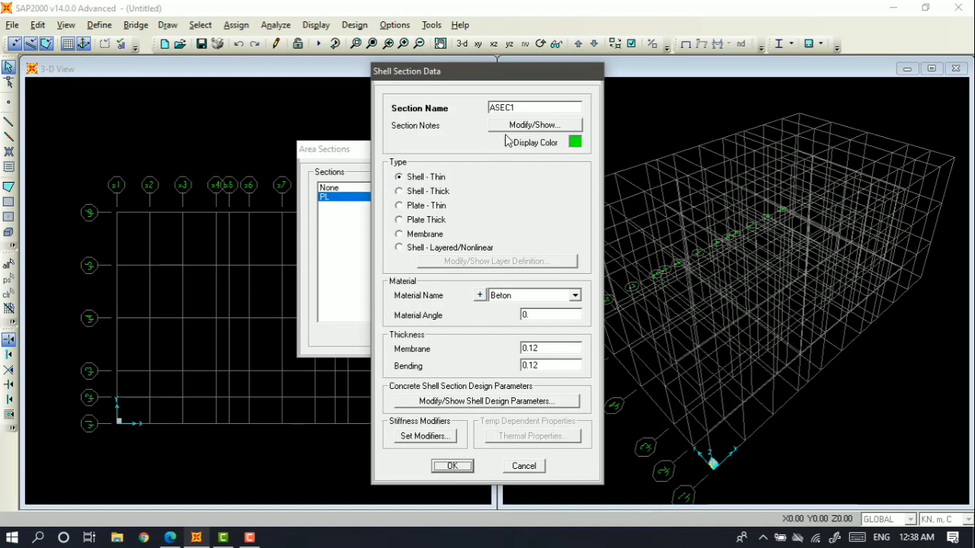
{"action": "left_click", "coordinate": [523, 108]}
{"action": "left_click_drag", "start_coordinate": [537, 107], "coordinate": [487, 108]}
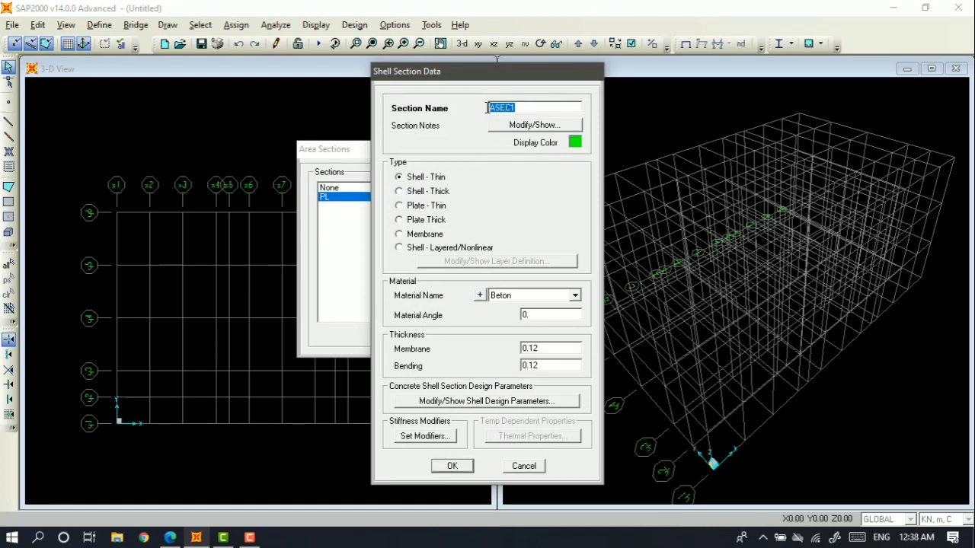
{"action": "type", "text": "PA"}
Set the PA section's membrane and bending thicknesses to 0.10 m and accept the section.
{"action": "double_click", "coordinate": [546, 352]}
{"action": "left_click", "coordinate": [546, 352]}
{"action": "key", "text": "BackSpace"}
{"action": "type", "text": "0"}
{"action": "double_click", "coordinate": [544, 367]}
{"action": "left_click", "coordinate": [543, 367]}
{"action": "key", "text": "BackSpace"}
{"action": "type", "text": "0"}
{"action": "left_click", "coordinate": [452, 466]}
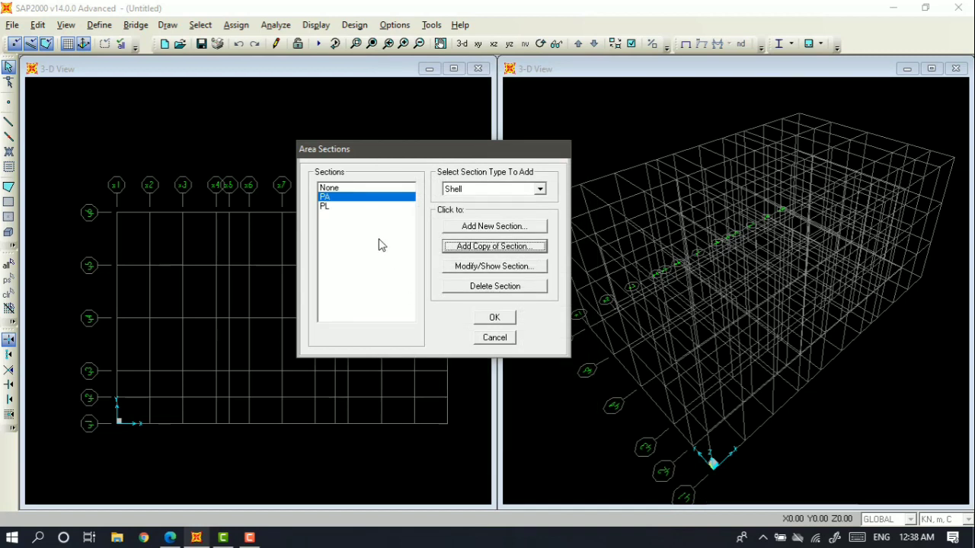
Check the PA and PL entries and close the area section definitions, keeping the changes.
{"action": "left_click", "coordinate": [342, 206]}
{"action": "left_click", "coordinate": [343, 198]}
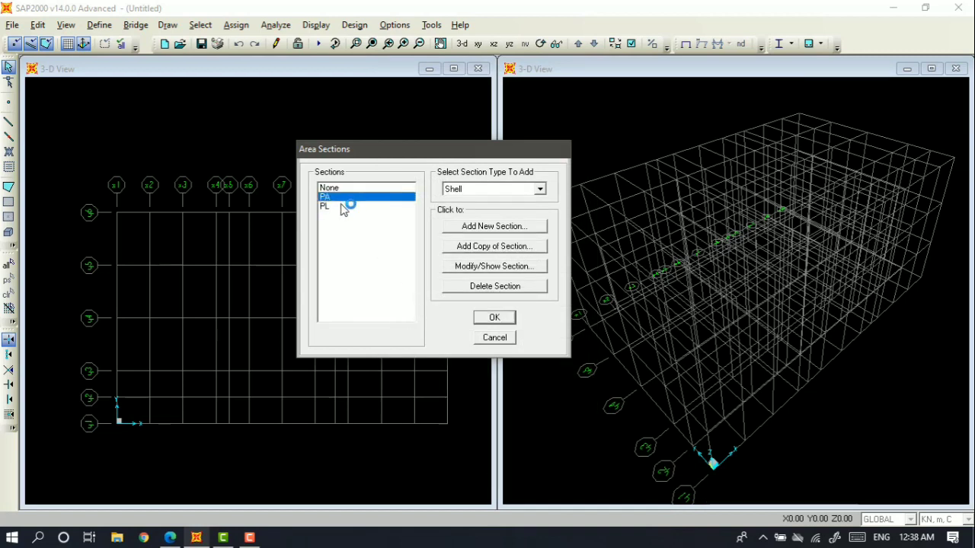
{"action": "left_click", "coordinate": [344, 207]}
{"action": "left_click", "coordinate": [352, 197]}
{"action": "left_click", "coordinate": [359, 208]}
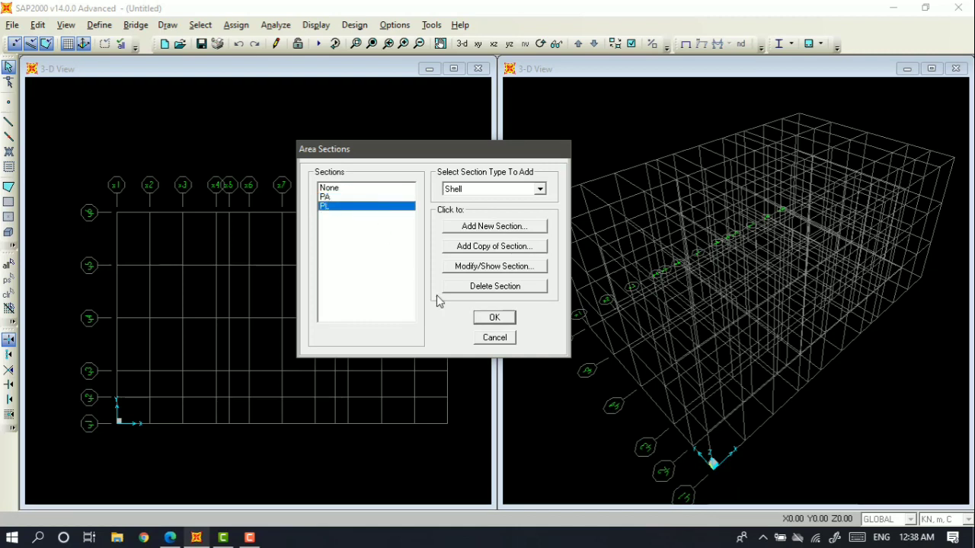
{"action": "left_click", "coordinate": [493, 317]}
{"action": "scroll", "coordinate": [373, 189], "scroll_direction": "down", "scroll_amount": 1}
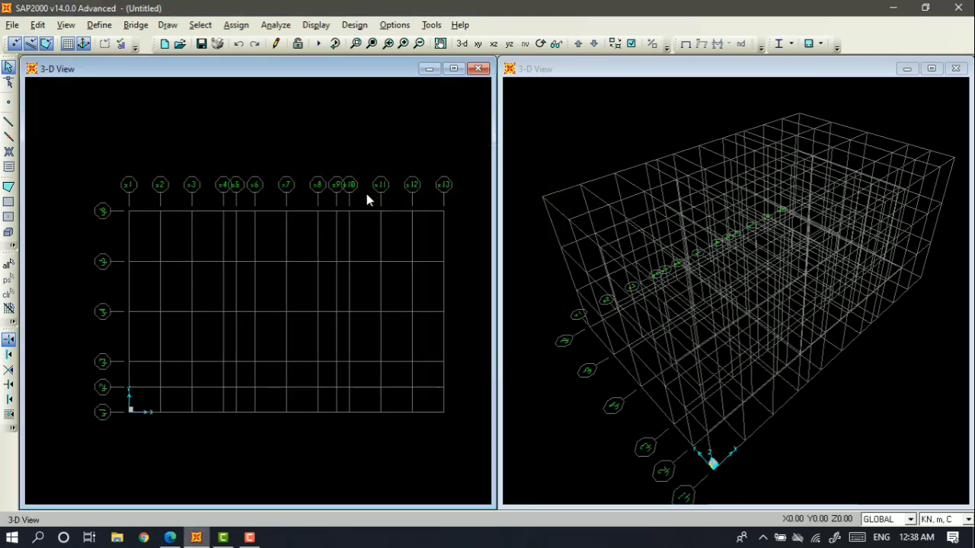
{"action": "scroll", "coordinate": [382, 259], "scroll_direction": "up", "scroll_amount": 1}
{"action": "left_click", "coordinate": [531, 284]}
{"action": "scroll", "coordinate": [533, 285], "scroll_direction": "down", "scroll_amount": 1}
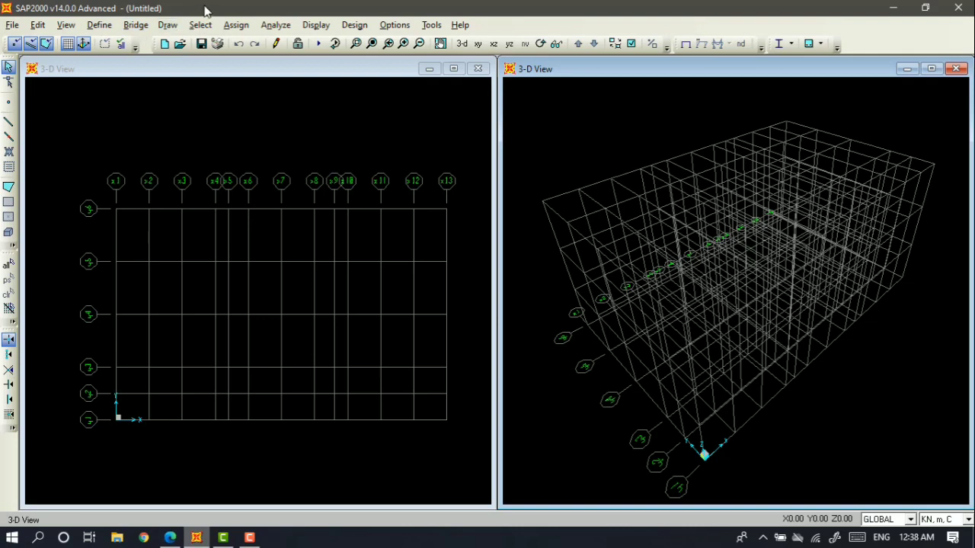
Start a new frame section property and set its property type to Concrete.
{"action": "left_click", "coordinate": [100, 25]}
{"action": "mouse_move", "coordinate": [136, 69]}
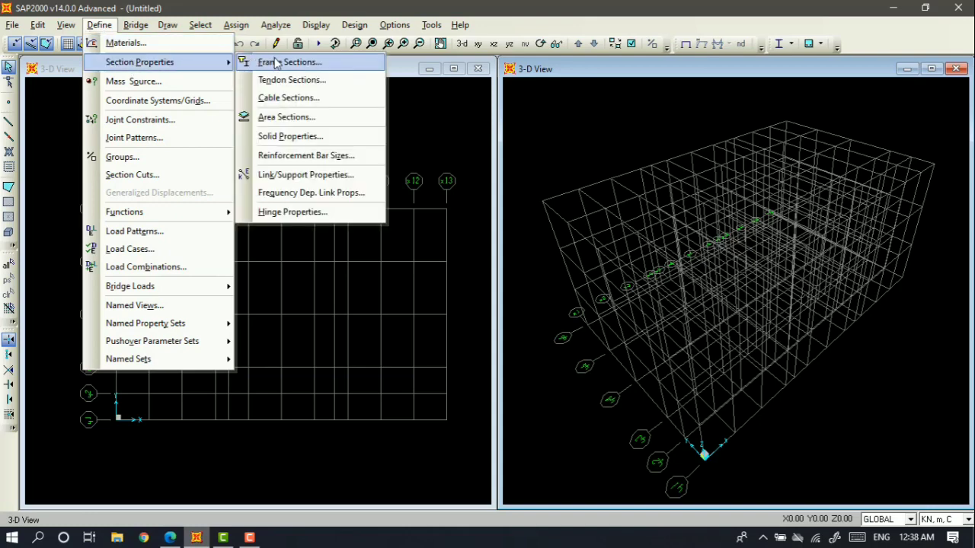
{"action": "left_click", "coordinate": [304, 65]}
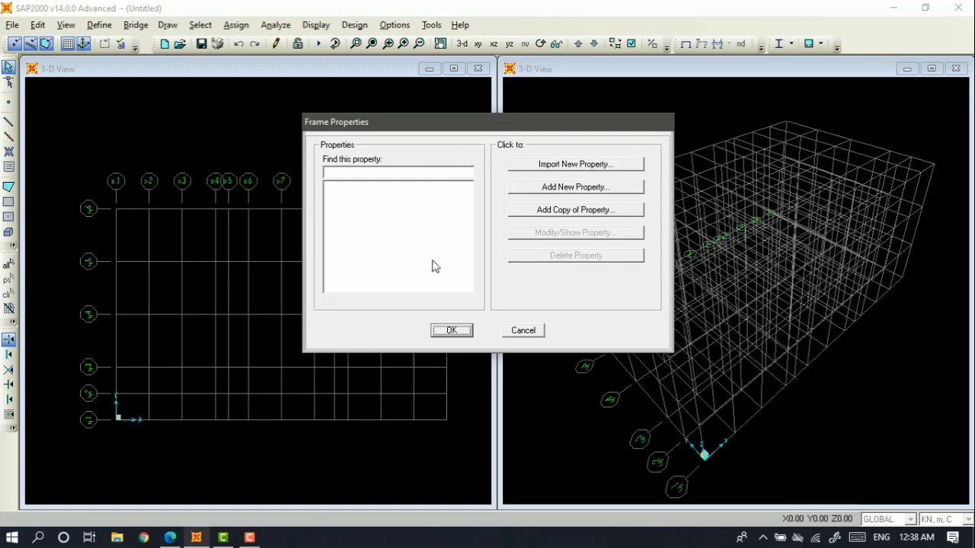
{"action": "left_click", "coordinate": [577, 189]}
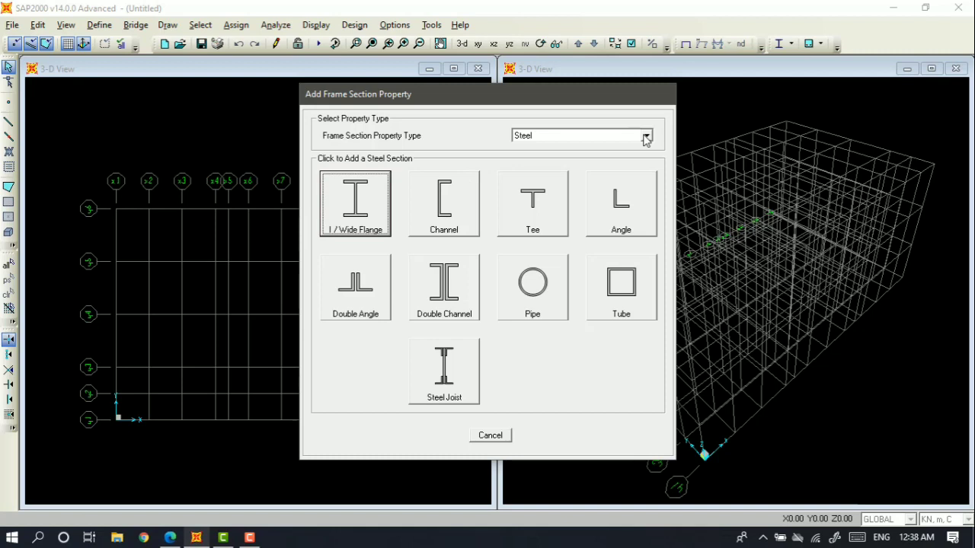
{"action": "left_click", "coordinate": [646, 137]}
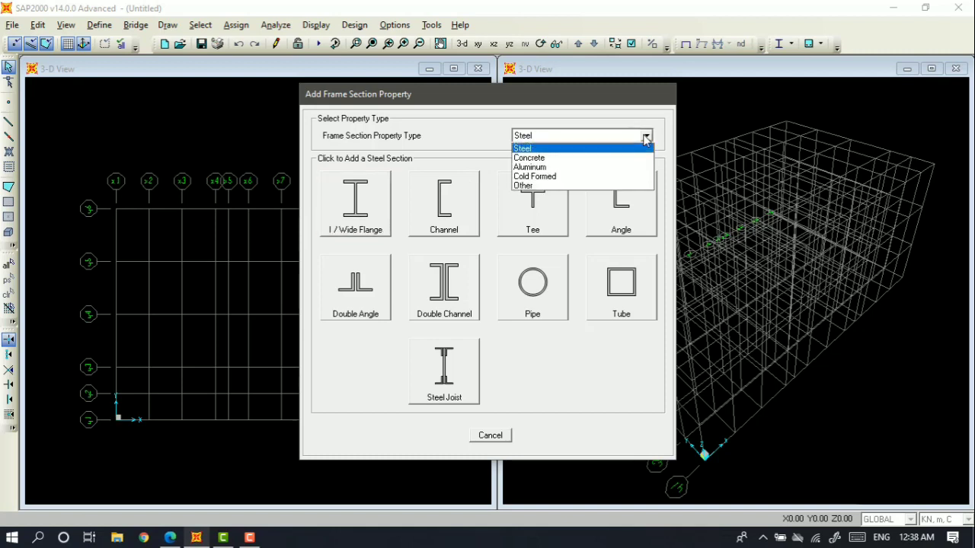
{"action": "left_click", "coordinate": [545, 159]}
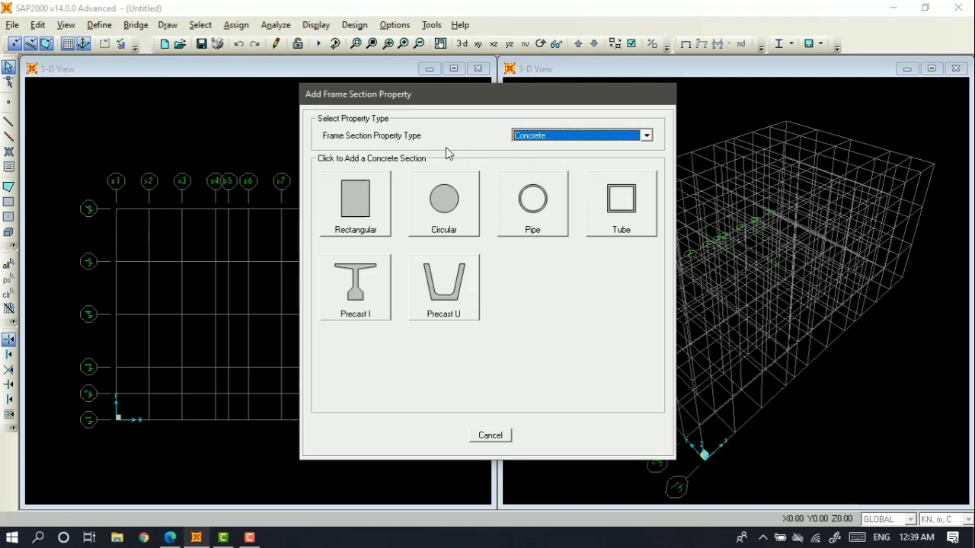
{"action": "left_click", "coordinate": [354, 198]}
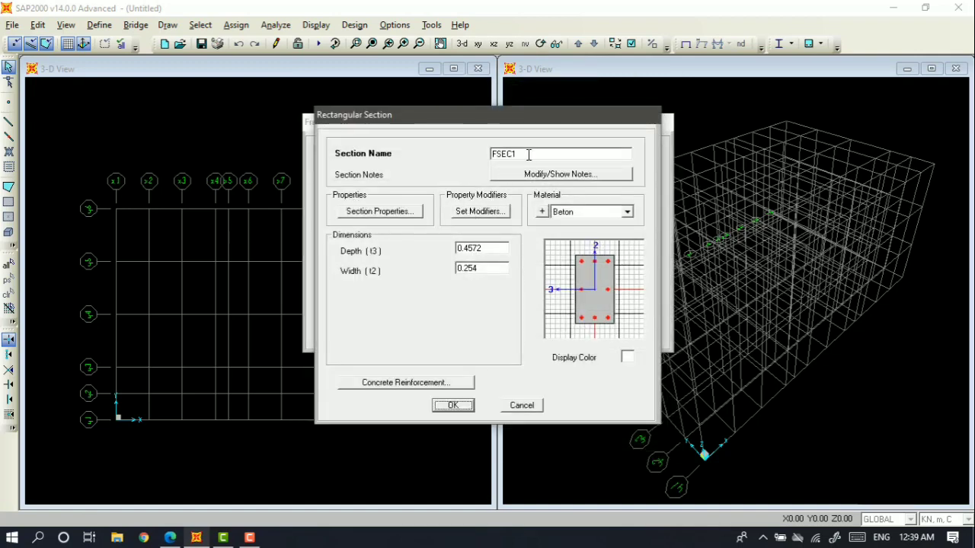
{"action": "left_click", "coordinate": [530, 153]}
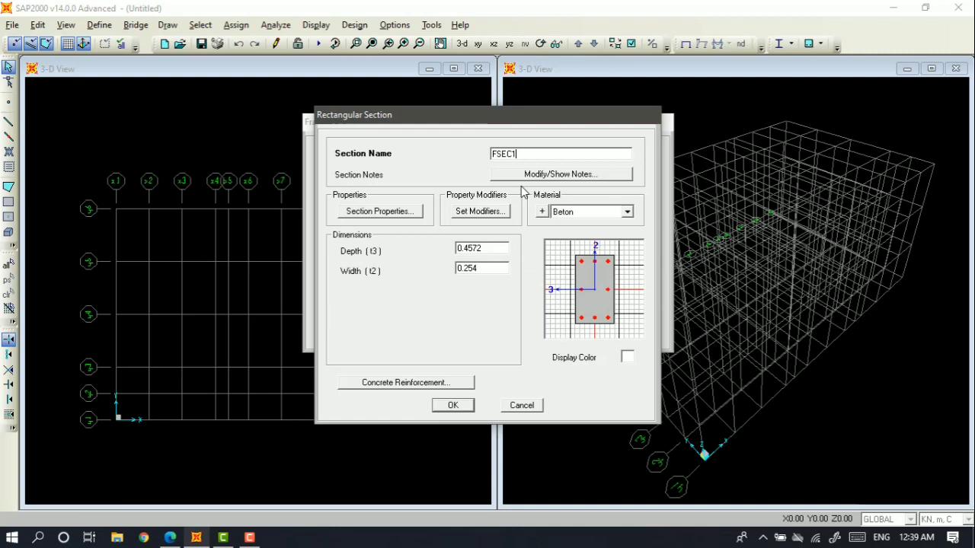
{"action": "left_click", "coordinate": [522, 406]}
{"action": "left_click", "coordinate": [538, 335]}
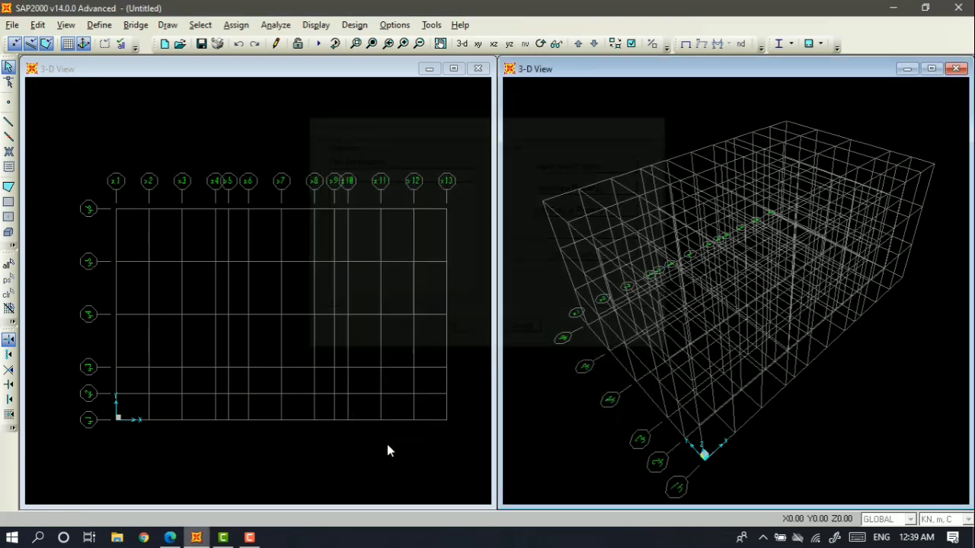
Switch to Microsoft Edge, read the B1 and B2 beam sizes in BALOK.pdf and the K1 and K2 column sizes in KOLOM M.pdf, and return to SAP2000.
{"action": "key", "text": "alt+Tab"}
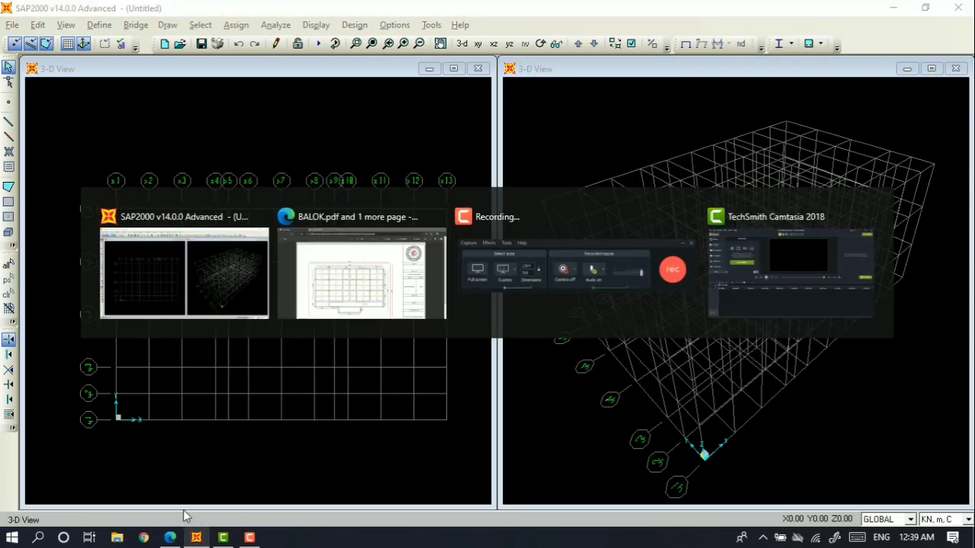
{"action": "scroll", "coordinate": [469, 369], "scroll_direction": "down", "scroll_amount": 1}
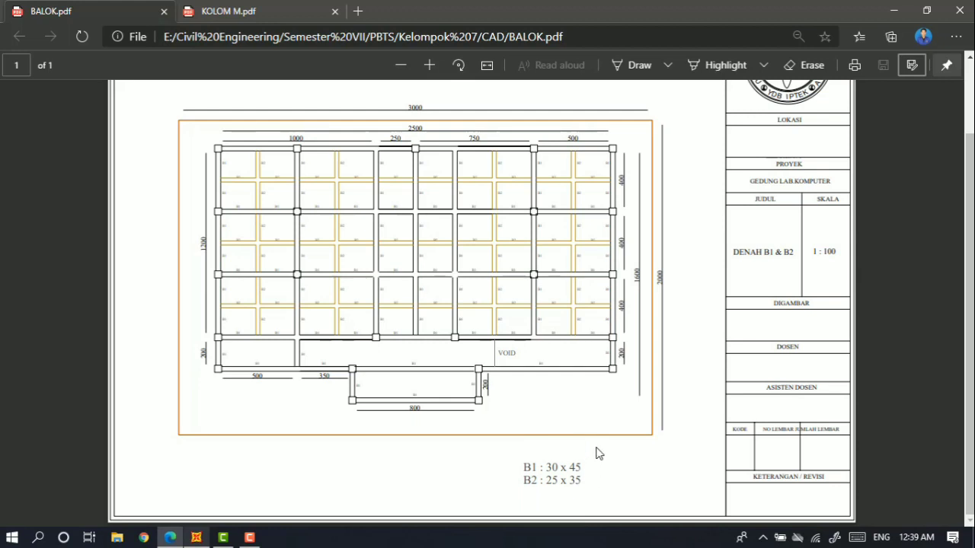
{"action": "left_click", "coordinate": [295, 14]}
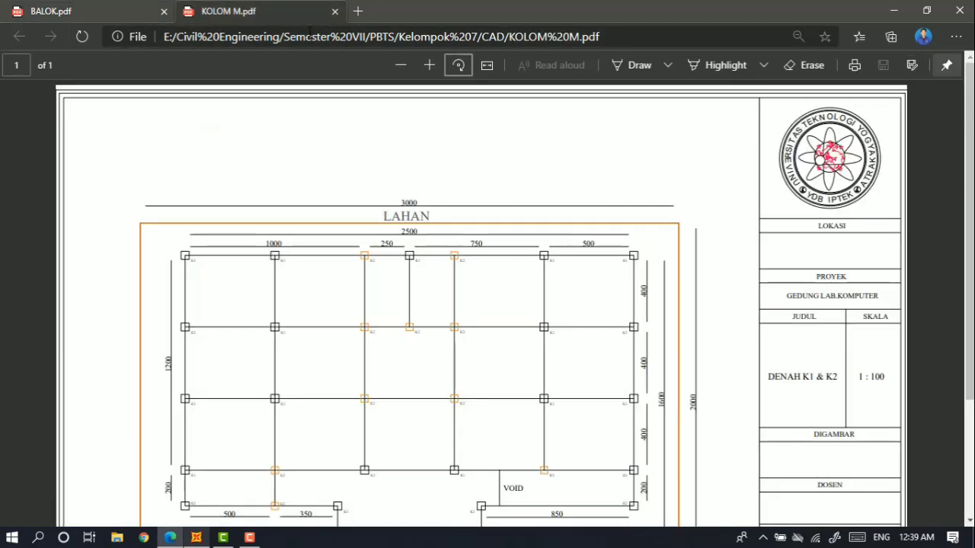
{"action": "scroll", "coordinate": [548, 288], "scroll_direction": "down", "scroll_amount": 3}
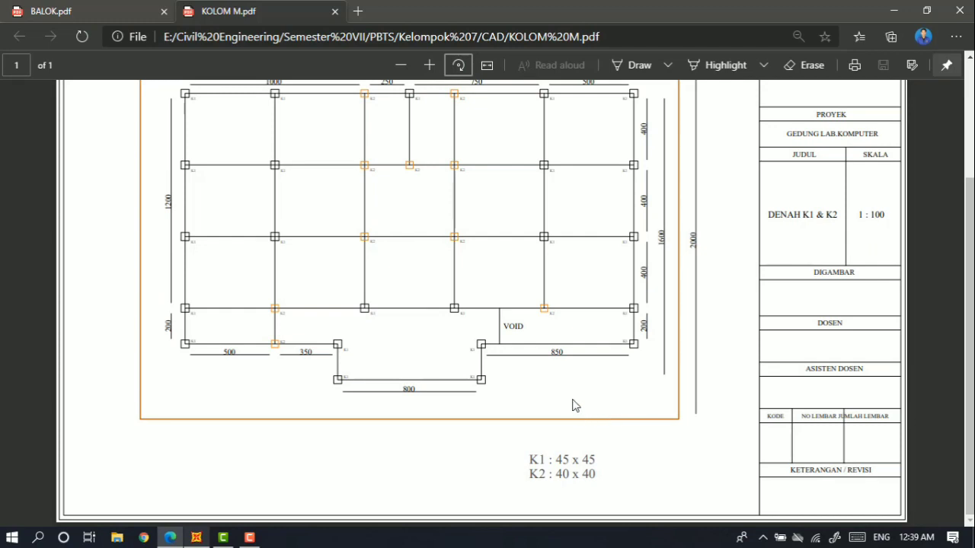
{"action": "key", "text": "alt+Tab"}
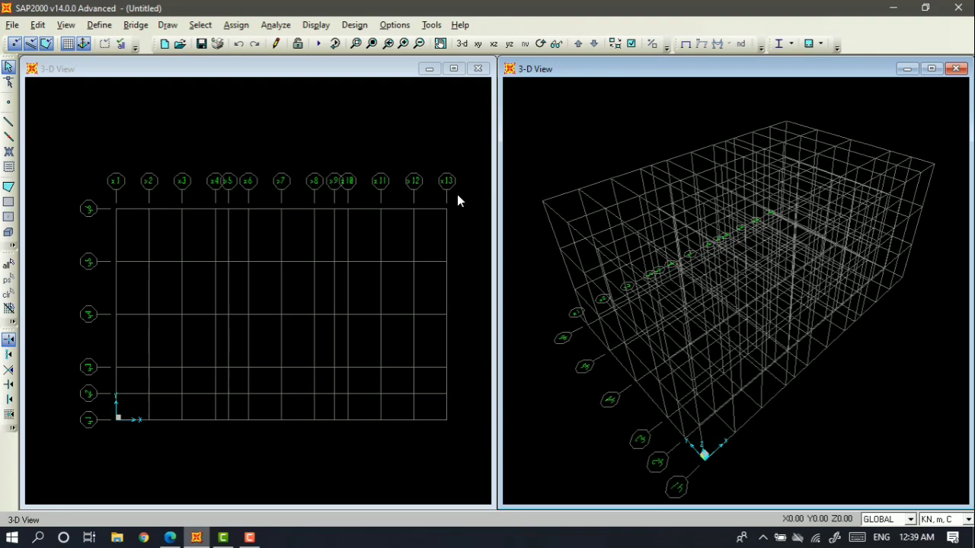
Add a new rectangular concrete frame section and name it B1.
{"action": "left_click", "coordinate": [415, 109]}
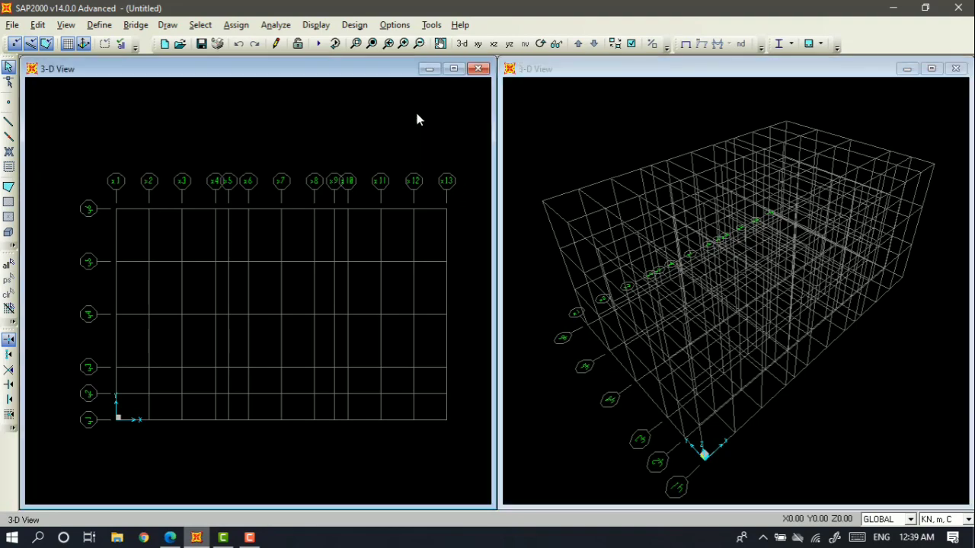
{"action": "left_click", "coordinate": [99, 24]}
{"action": "mouse_move", "coordinate": [124, 66]}
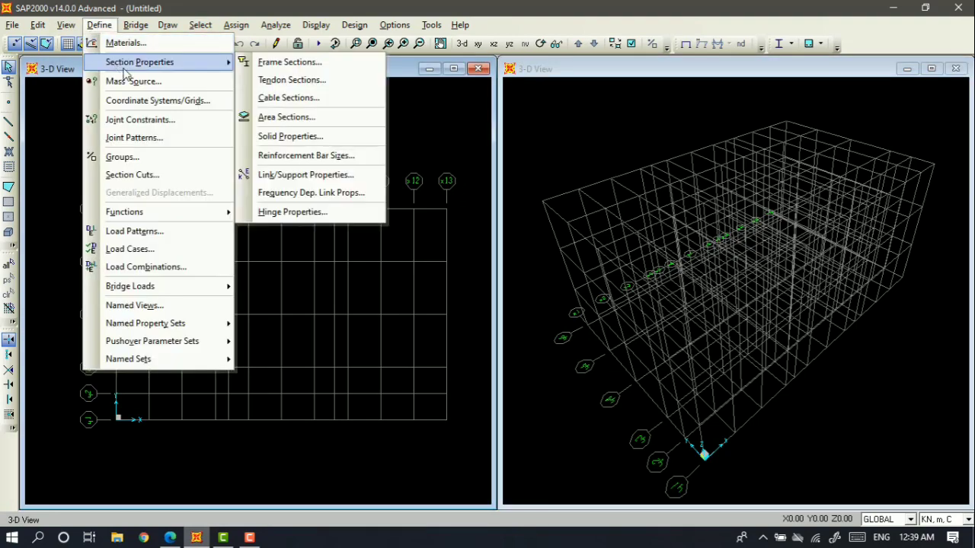
{"action": "left_click", "coordinate": [288, 62]}
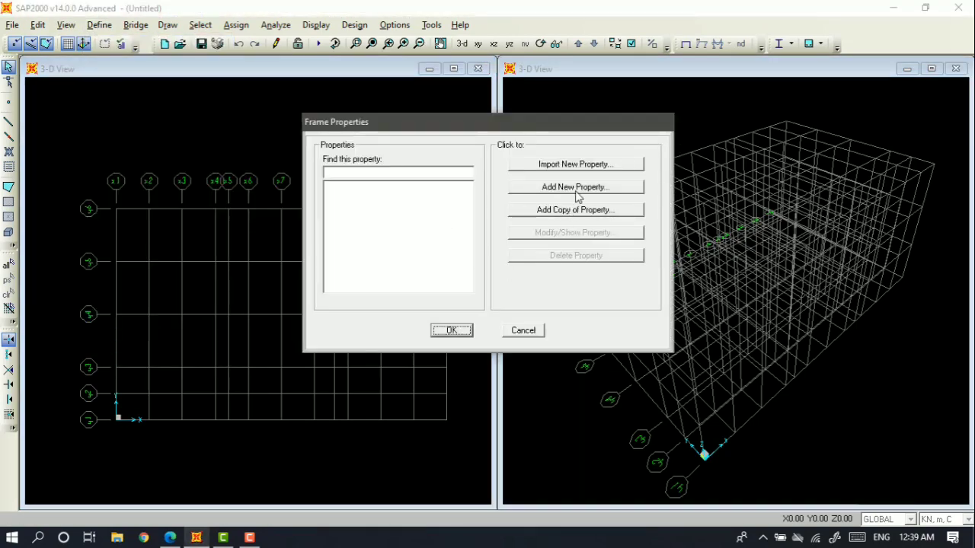
{"action": "left_click", "coordinate": [576, 187]}
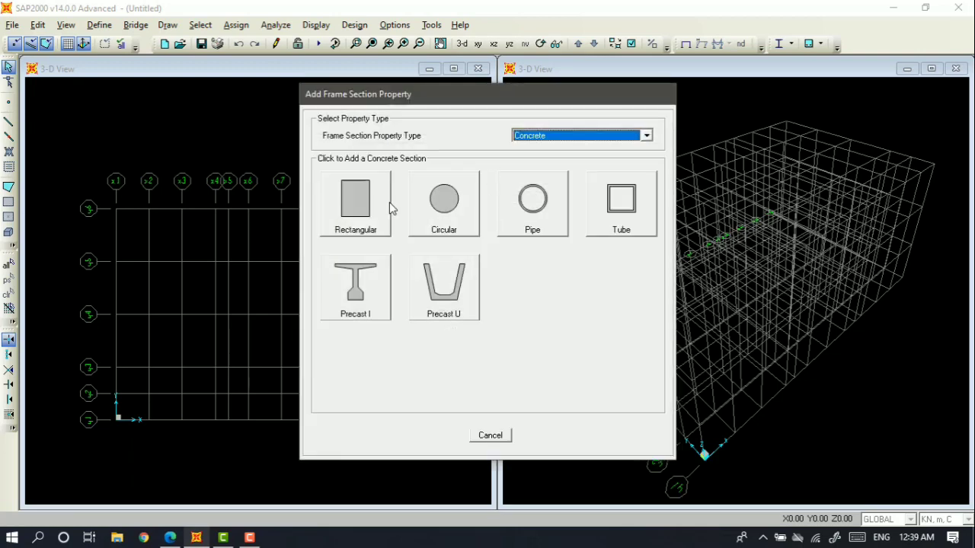
{"action": "left_click", "coordinate": [366, 215]}
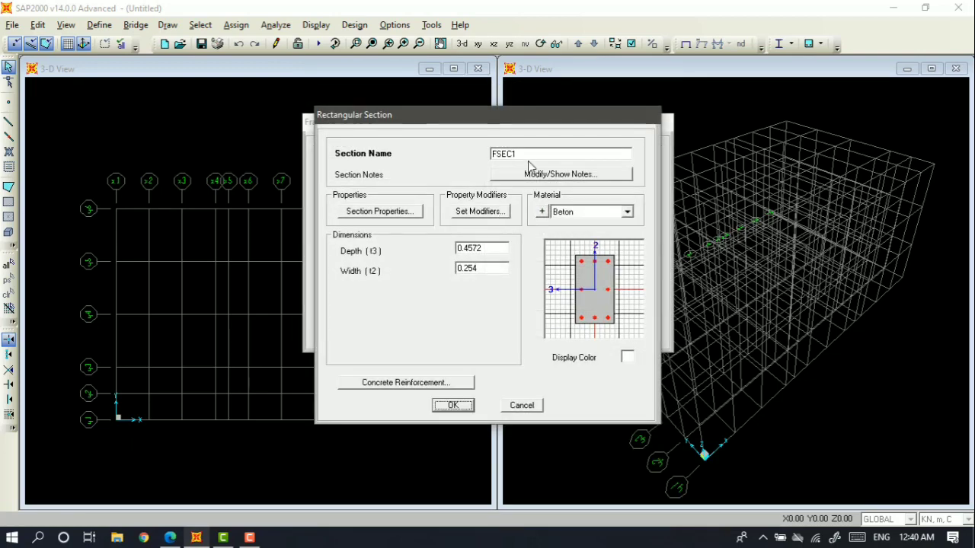
{"action": "left_click", "coordinate": [524, 153]}
{"action": "left_click_drag", "start_coordinate": [524, 153], "coordinate": [481, 155]}
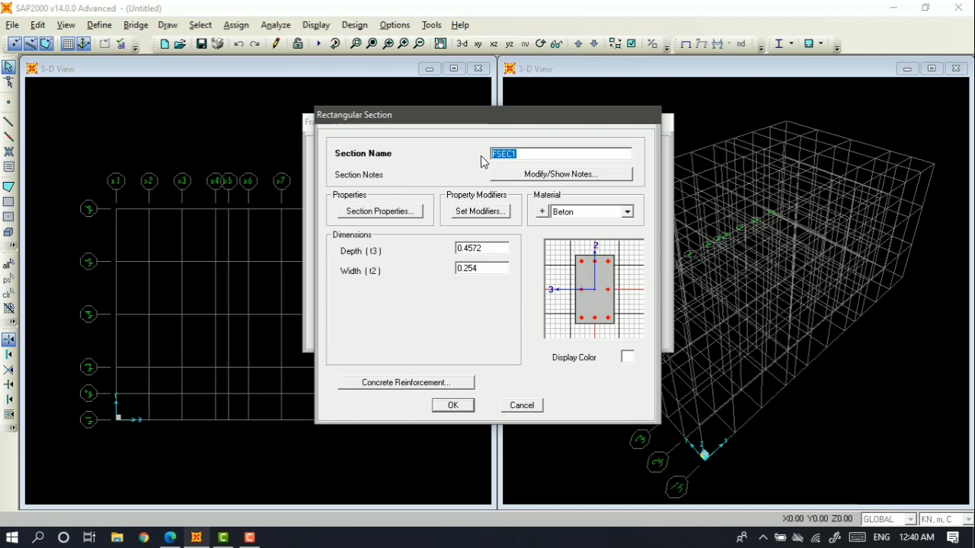
{"action": "type", "text": "B1"}
Set the B1 section's depth to 0.45 m and its width to 0.30 m.
{"action": "double_click", "coordinate": [499, 249]}
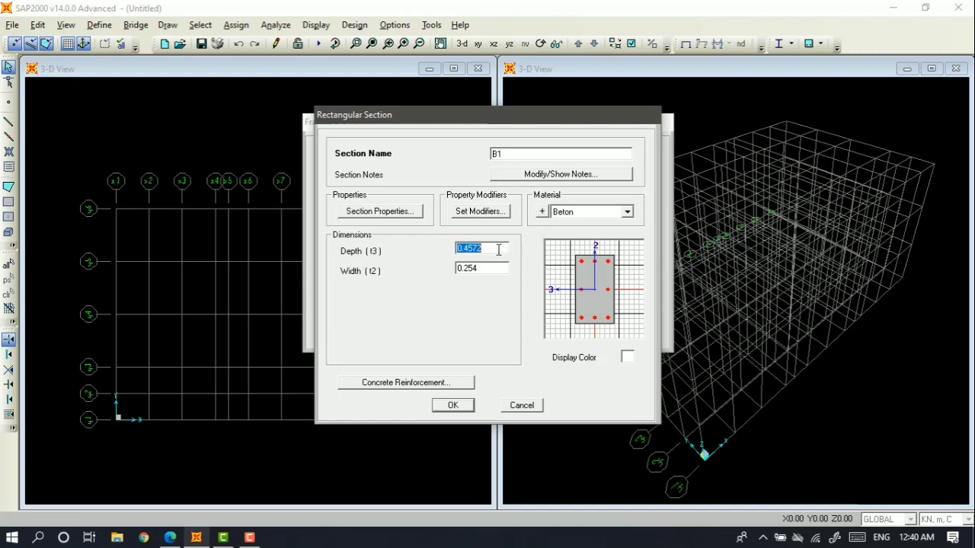
{"action": "left_click", "coordinate": [499, 249]}
{"action": "key", "text": "BackSpace"}
{"action": "key", "text": "BackSpace"}
{"action": "key", "text": "BackSpace"}
{"action": "type", "text": ".45"}
{"action": "double_click", "coordinate": [490, 269]}
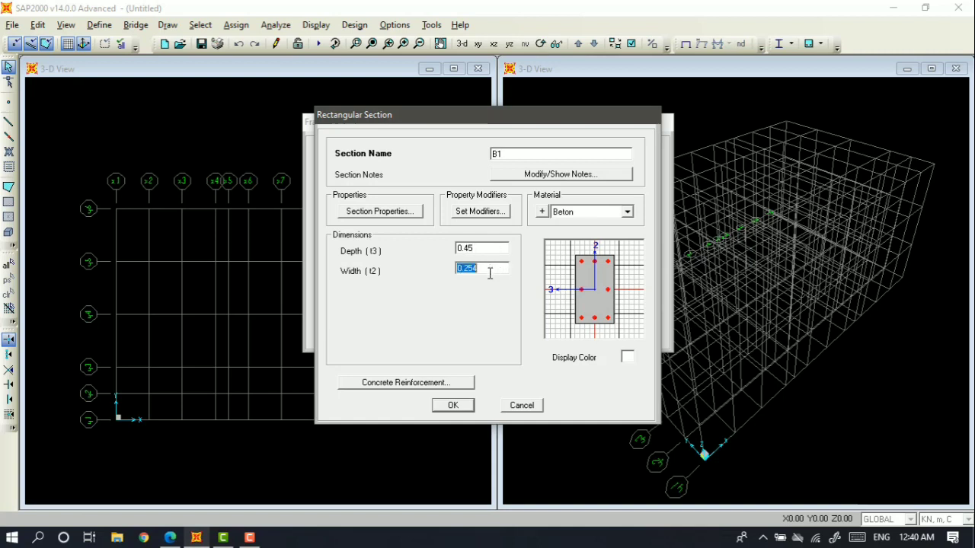
{"action": "left_click", "coordinate": [487, 270]}
{"action": "key", "text": "BackSpace"}
{"action": "key", "text": "BackSpace"}
{"action": "type", "text": "30"}
In B1's concrete reinforcement data, use Tulangan Sengkang for the confinement bars and set the design type to Beam (M3 Design Only).
{"action": "left_click", "coordinate": [442, 383]}
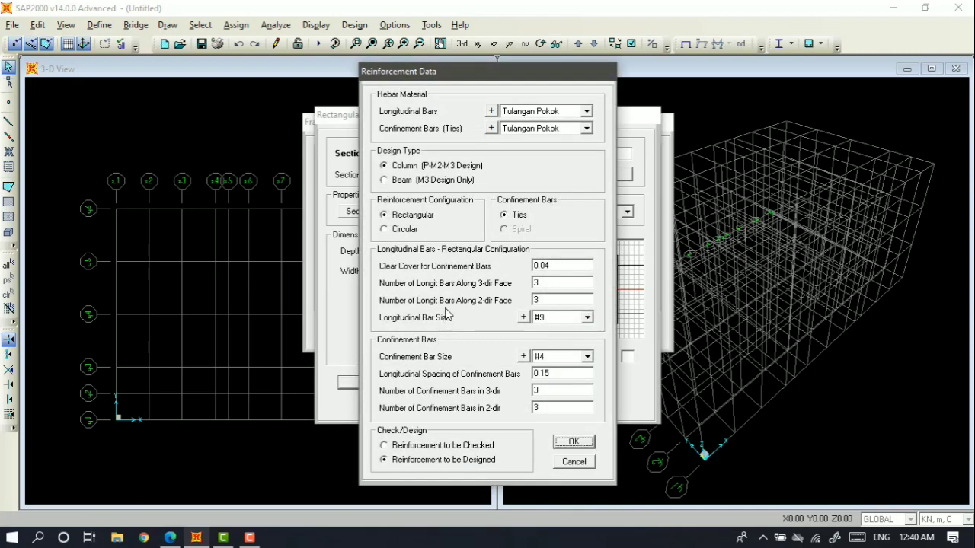
{"action": "left_click", "coordinate": [586, 128]}
{"action": "left_click", "coordinate": [573, 151]}
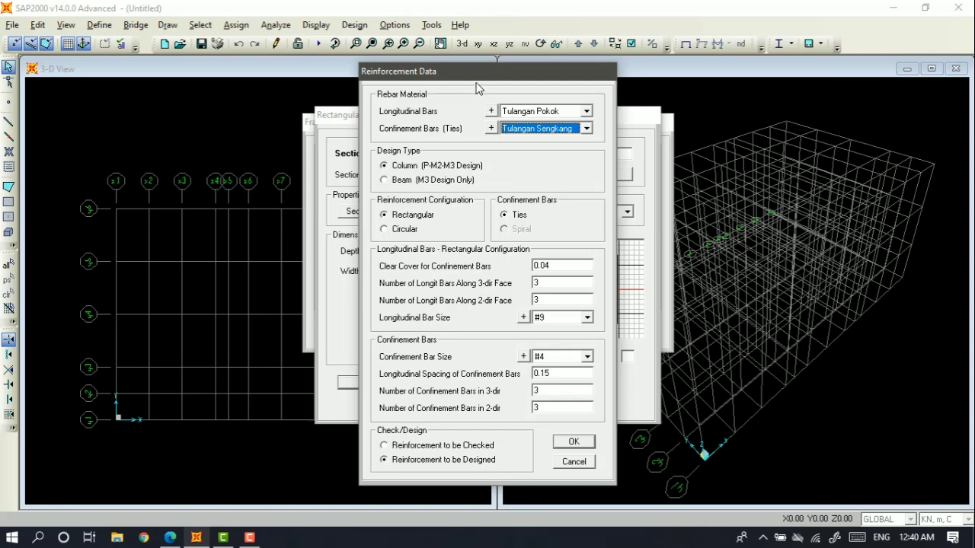
{"action": "left_click_drag", "start_coordinate": [478, 75], "coordinate": [673, 64]}
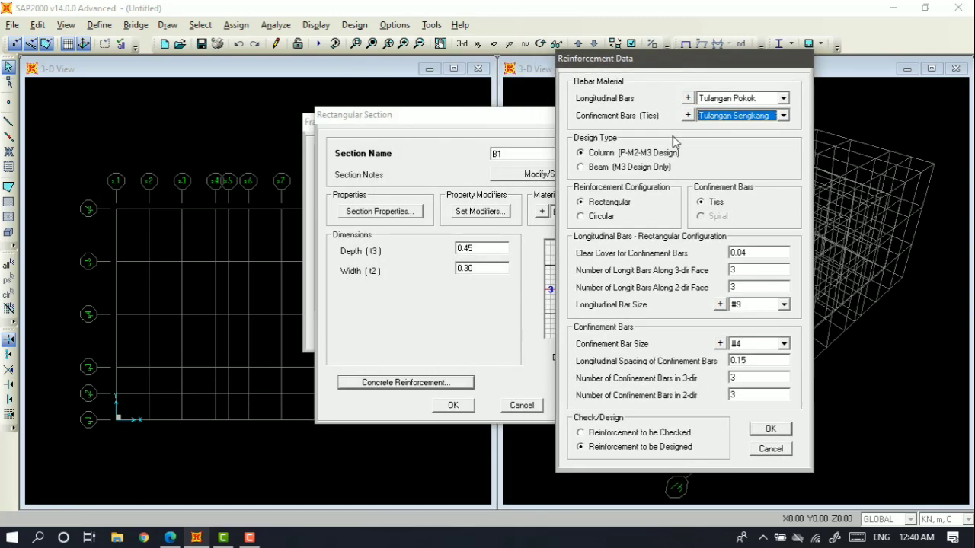
{"action": "left_click", "coordinate": [587, 168]}
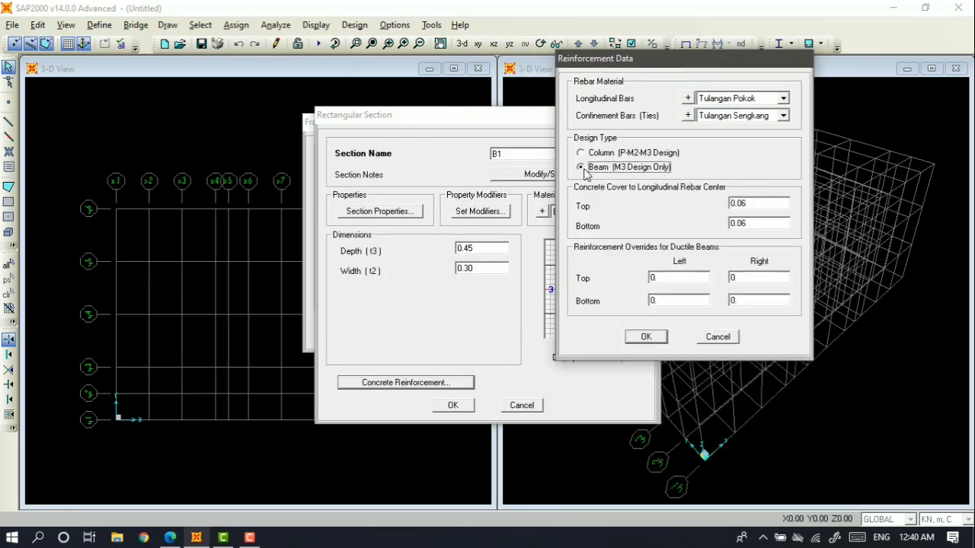
Set the top and bottom concrete cover of B1 to 0.05 m and save the section.
{"action": "double_click", "coordinate": [758, 206]}
{"action": "left_click", "coordinate": [758, 208]}
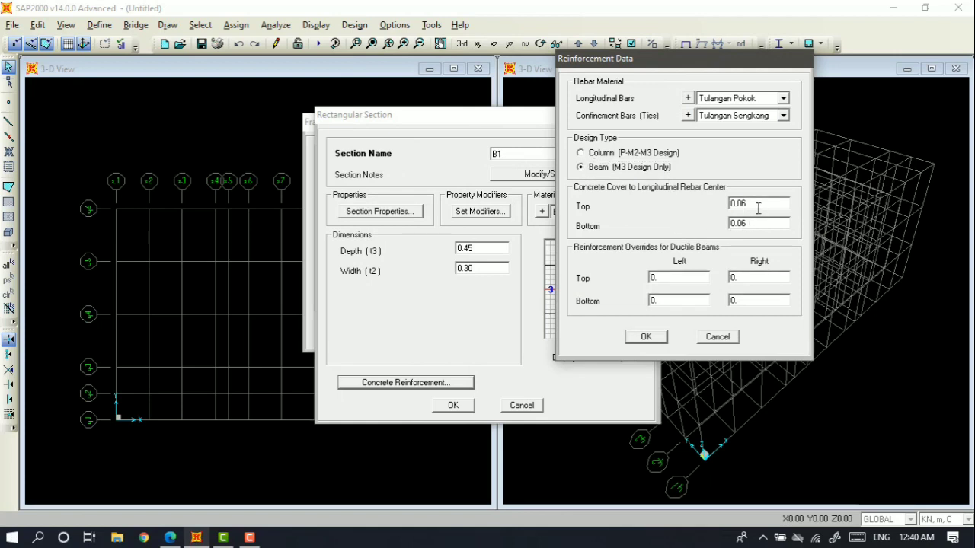
{"action": "key", "text": "BackSpace"}
{"action": "type", "text": "5"}
{"action": "double_click", "coordinate": [751, 221]}
{"action": "left_click", "coordinate": [751, 222]}
{"action": "key", "text": "BackSpace"}
{"action": "type", "text": "5"}
{"action": "left_click", "coordinate": [647, 338]}
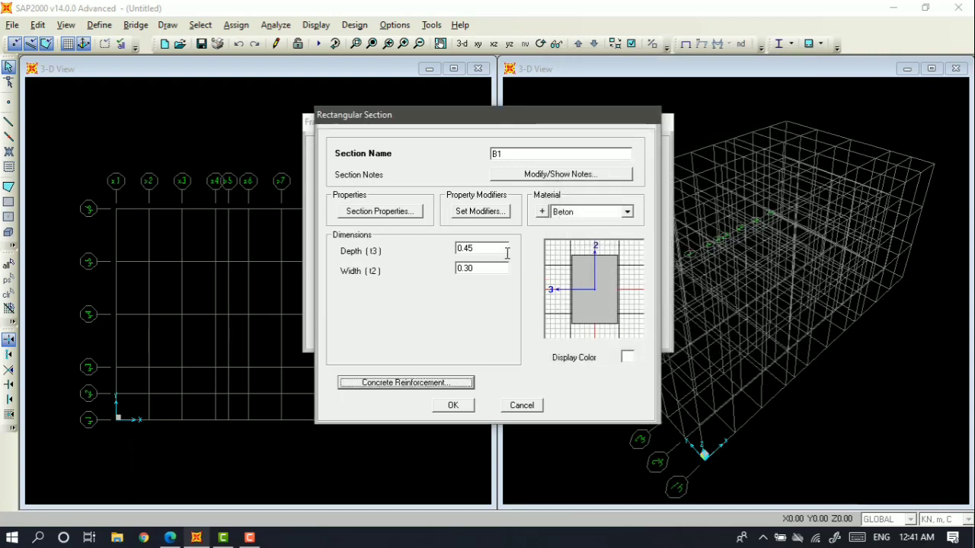
{"action": "left_click", "coordinate": [453, 406]}
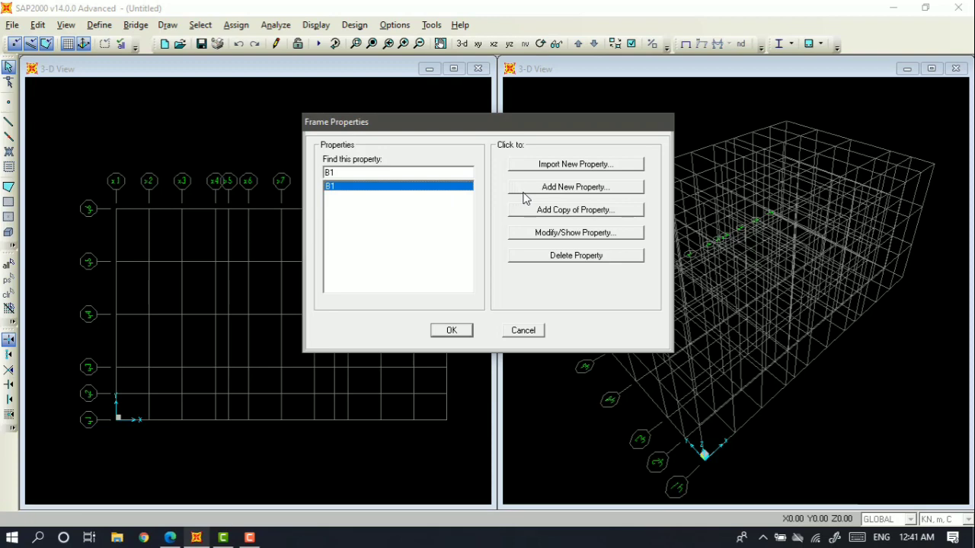
Create a copy of the B1 frame section and name it B2.
{"action": "left_click", "coordinate": [576, 210]}
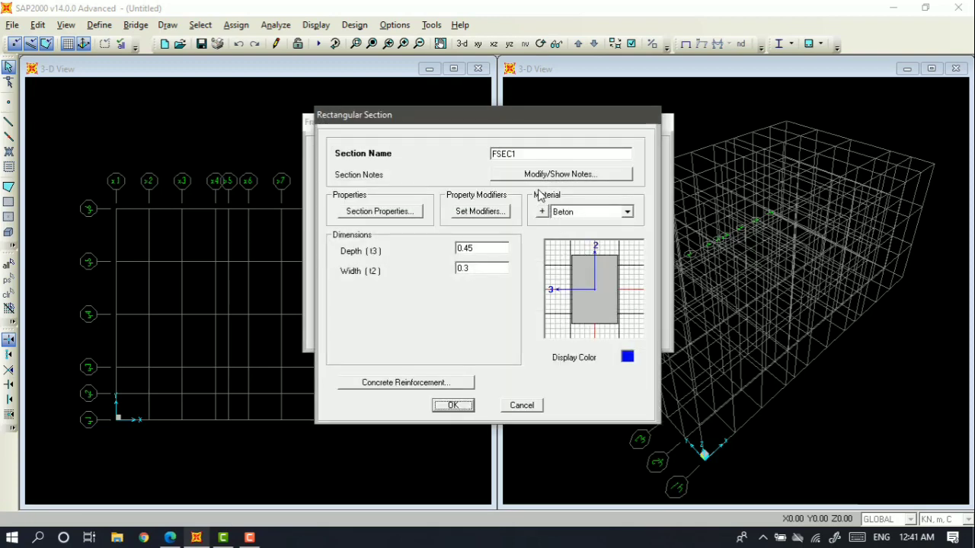
{"action": "left_click_drag", "start_coordinate": [522, 153], "coordinate": [482, 148]}
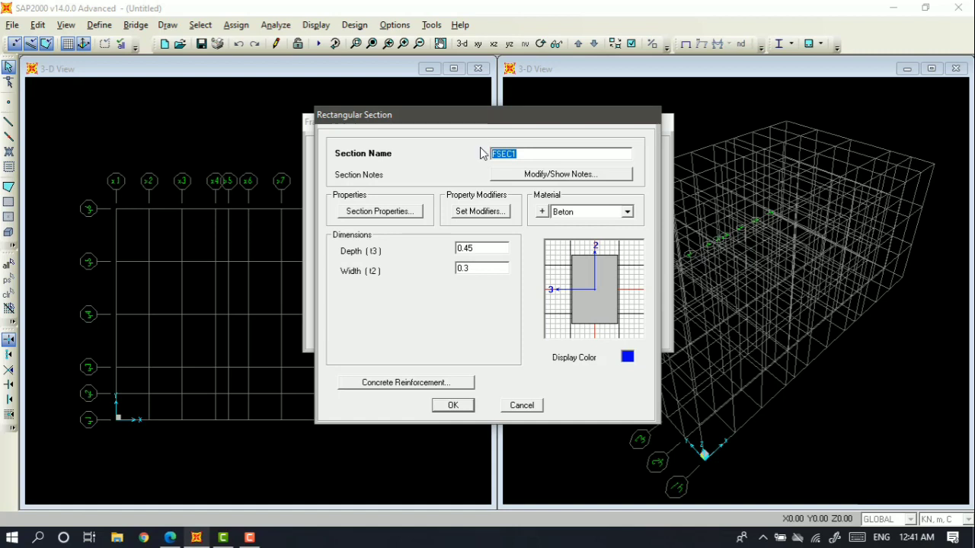
{"action": "type", "text": "B2"}
Set the B2 section's depth to 0.35 m and its width to 0.25 m.
{"action": "left_click", "coordinate": [495, 247]}
{"action": "left_click", "coordinate": [496, 246]}
{"action": "double_click", "coordinate": [496, 272]}
{"action": "left_click", "coordinate": [496, 272]}
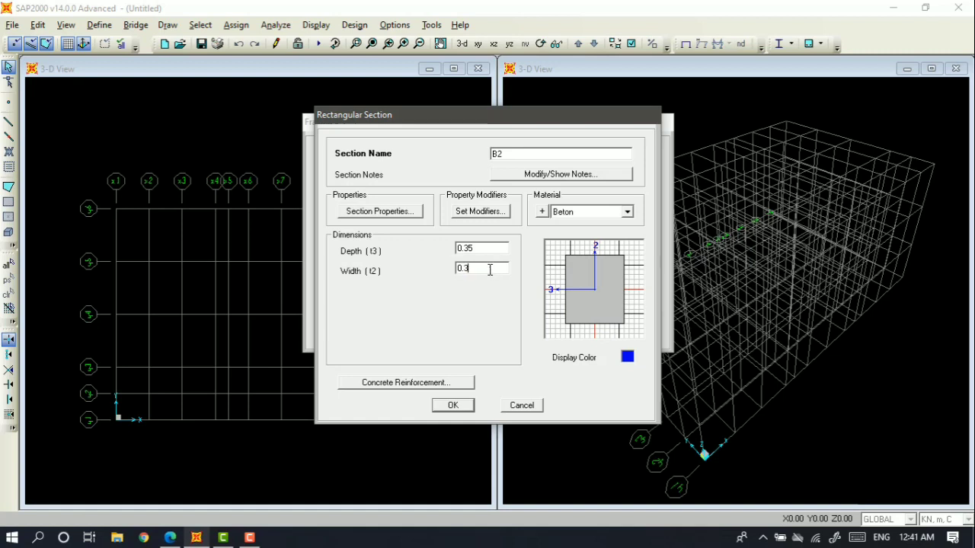
{"action": "key", "text": "BackSpace"}
{"action": "type", "text": "25"}
Review B2's concrete reinforcement data, accept it and save the B2 section.
{"action": "left_click", "coordinate": [417, 383]}
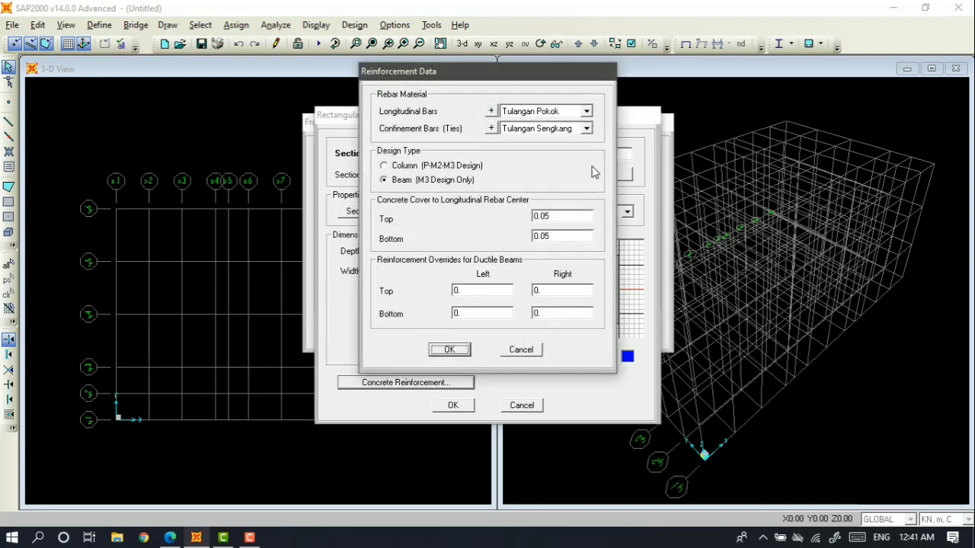
{"action": "left_click", "coordinate": [449, 349]}
{"action": "left_click", "coordinate": [453, 406]}
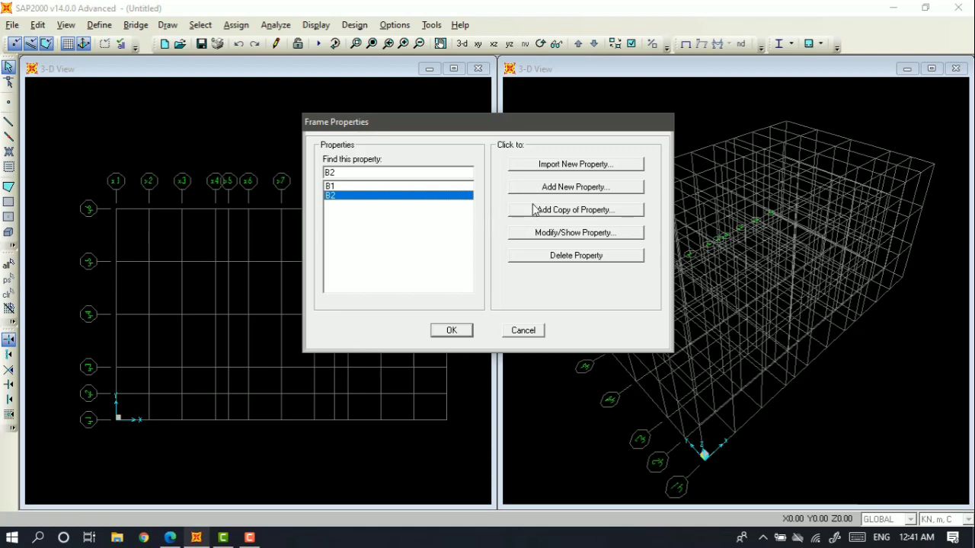
Add a copy of the B2 frame section named K1, with depth and width both 0.45 m.
{"action": "left_click", "coordinate": [578, 215]}
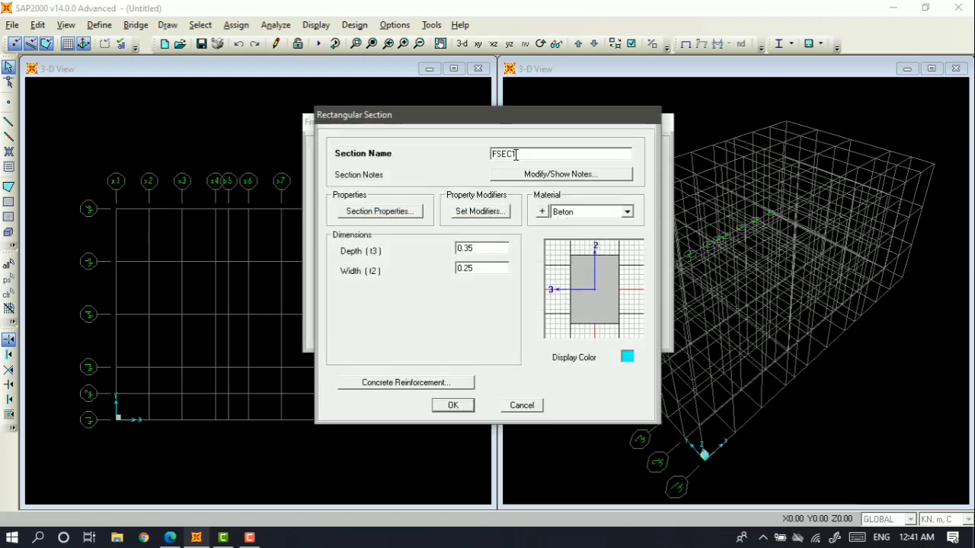
{"action": "type", "text": "K1"}
{"action": "double_click", "coordinate": [492, 246]}
{"action": "left_click", "coordinate": [492, 246]}
{"action": "type", "text": "45"}
{"action": "double_click", "coordinate": [486, 268]}
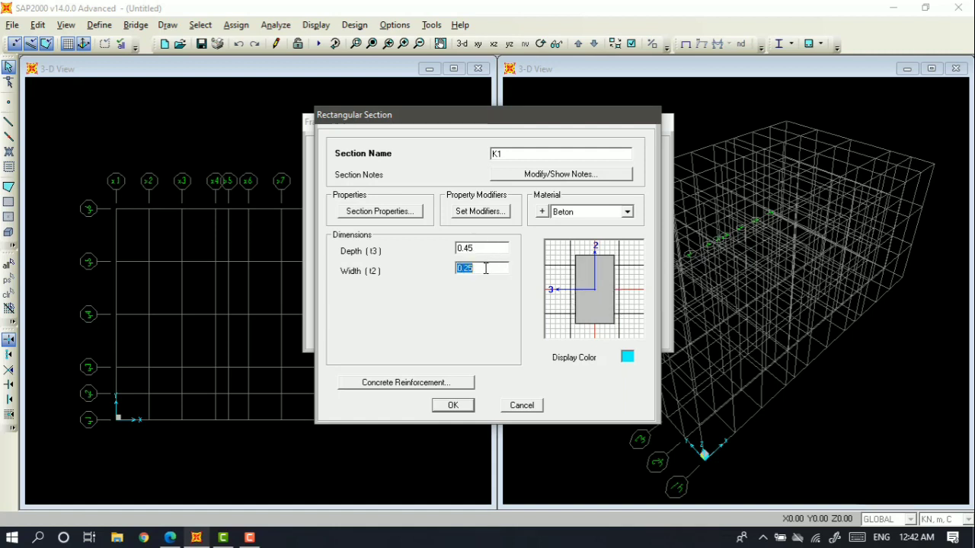
{"action": "left_click", "coordinate": [485, 268]}
{"action": "type", "text": ".45"}
Set K1's concrete reinforcement design type to Column (P-M2-M3 Design) and save the section.
{"action": "left_click", "coordinate": [428, 383]}
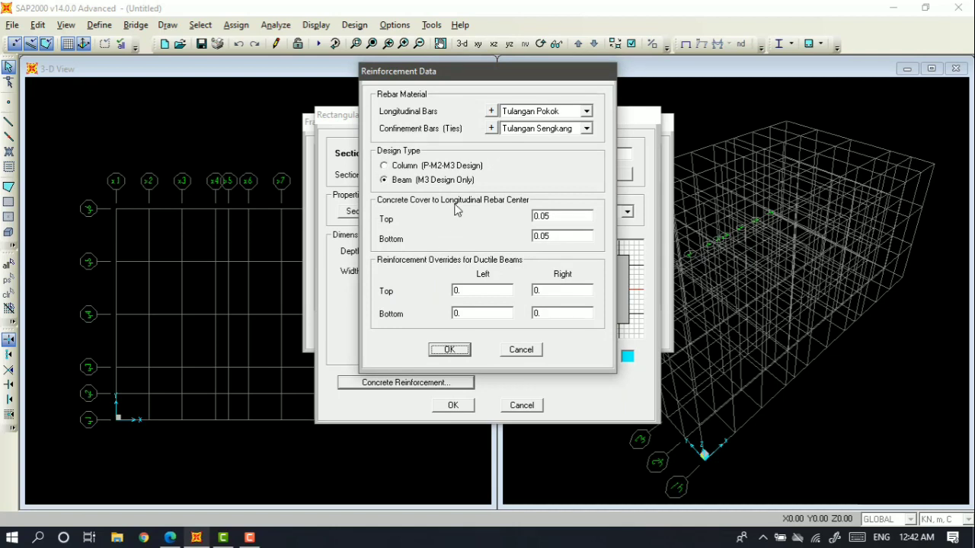
{"action": "left_click", "coordinate": [384, 166]}
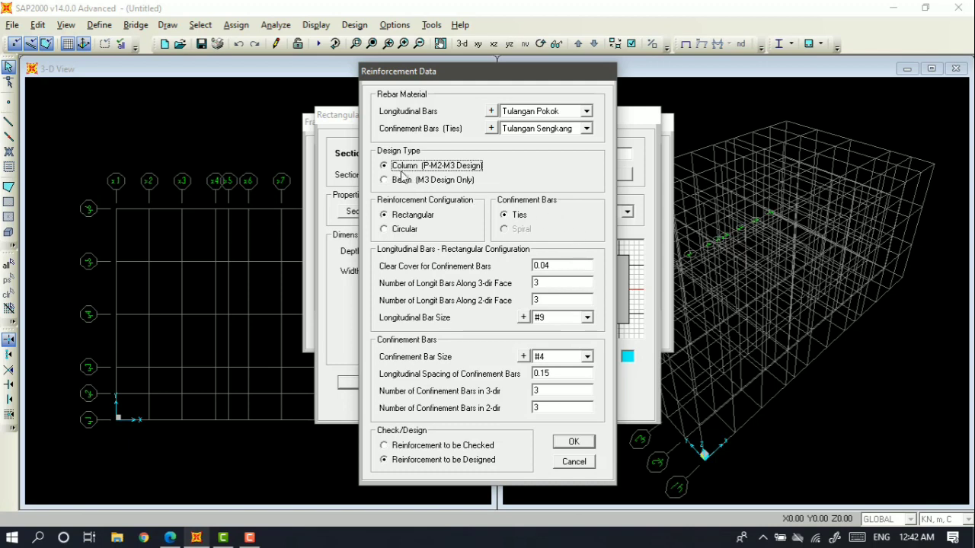
{"action": "left_click", "coordinate": [573, 446]}
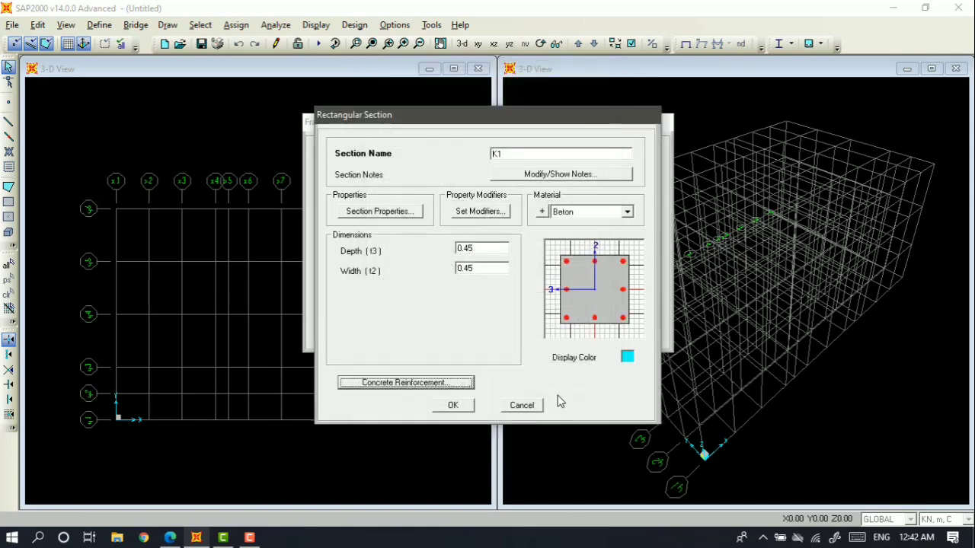
{"action": "left_click", "coordinate": [454, 407]}
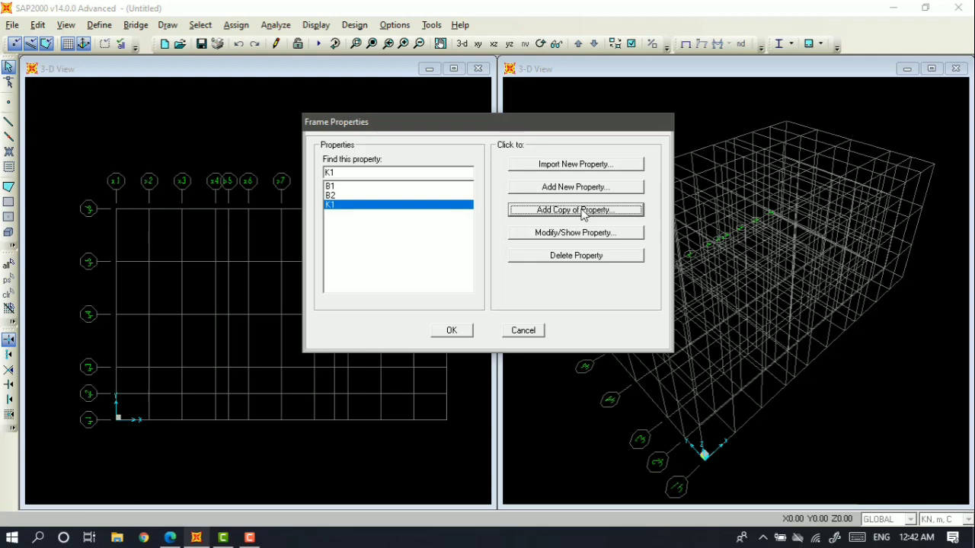
Add a copy of K1 named K2, with depth and width both 0.40 m, keeping its column reinforcement data.
{"action": "left_click", "coordinate": [582, 212]}
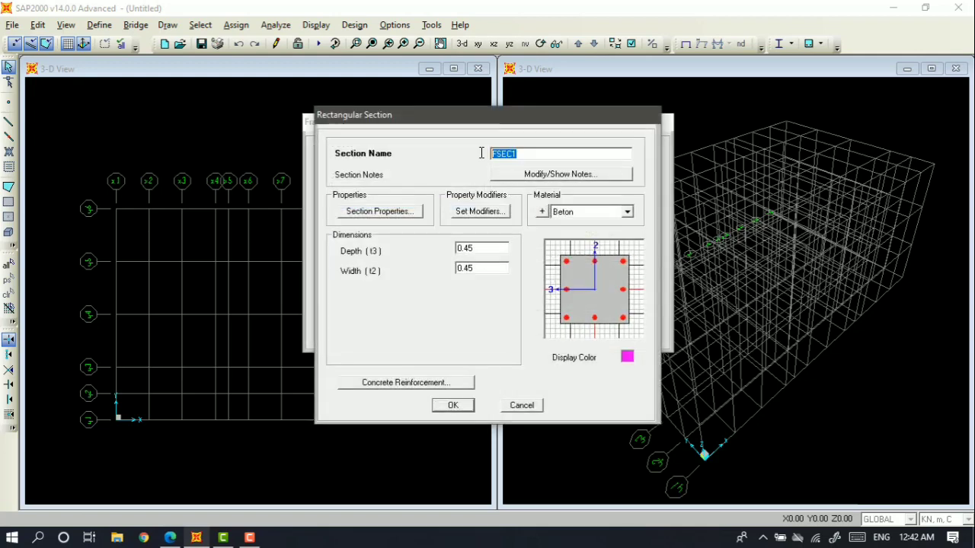
{"action": "type", "text": "K2"}
{"action": "double_click", "coordinate": [486, 253]}
{"action": "left_click", "coordinate": [483, 250]}
{"action": "key", "text": "Tab"}
{"action": "left_click", "coordinate": [479, 271]}
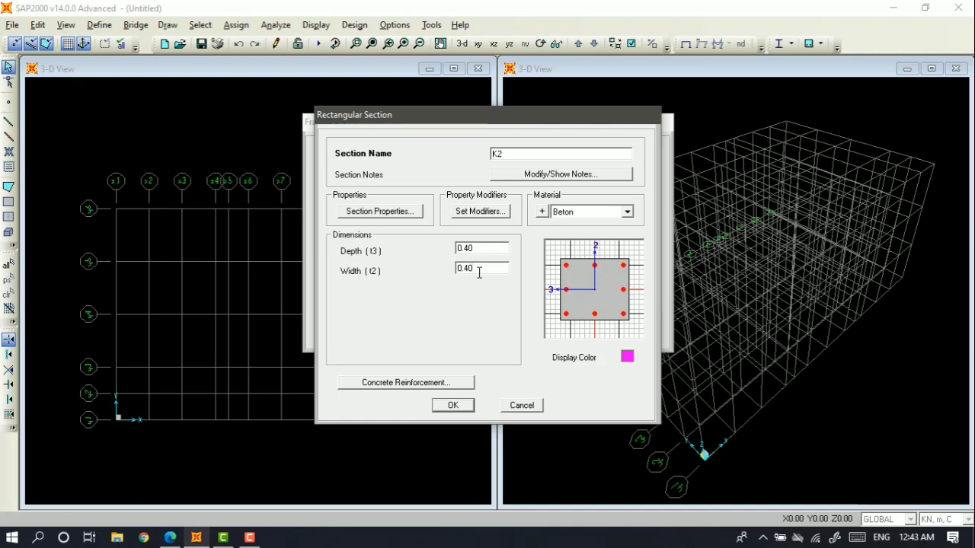
{"action": "left_click", "coordinate": [429, 382]}
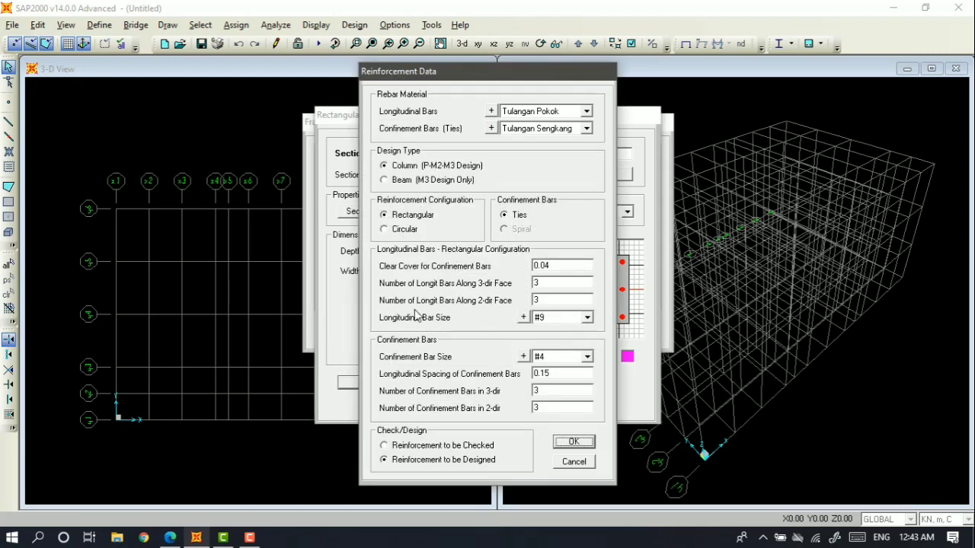
{"action": "left_click", "coordinate": [573, 443]}
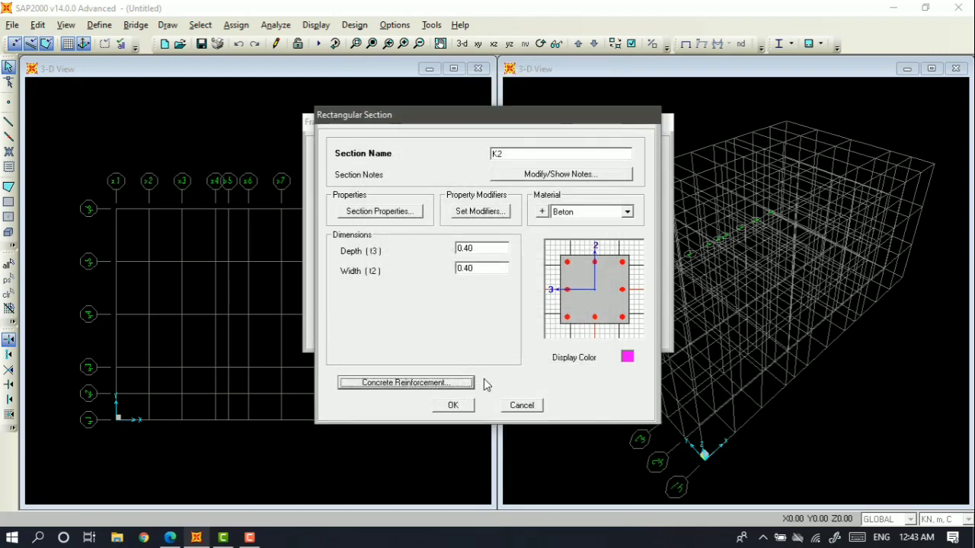
{"action": "left_click", "coordinate": [460, 406]}
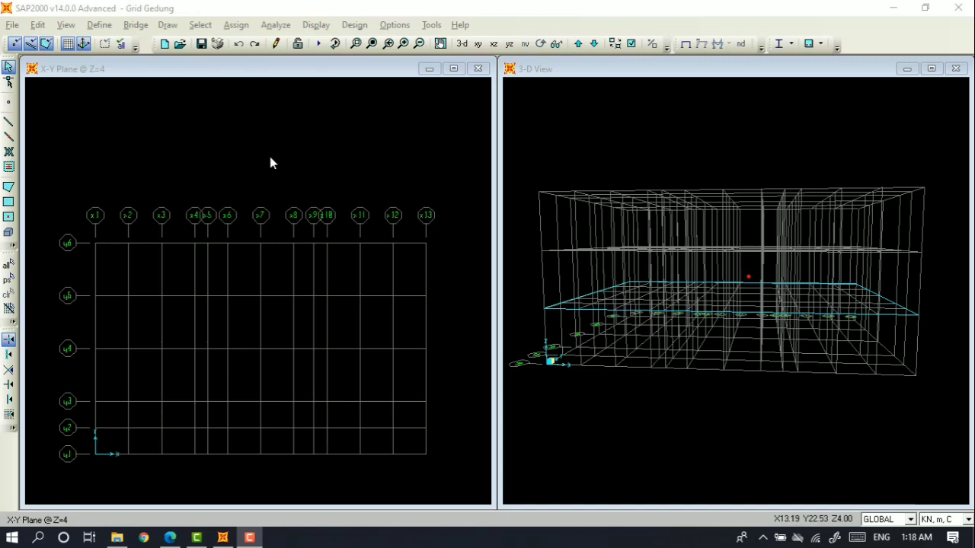
Switch to the browser and examine the beam layout and B1/B2 sizes in BALOK.pdf, and return to SAP2000.
{"action": "key", "text": "alt+Tab"}
{"action": "key", "text": "alt+Tab"}
{"action": "key", "text": "alt+Tab"}
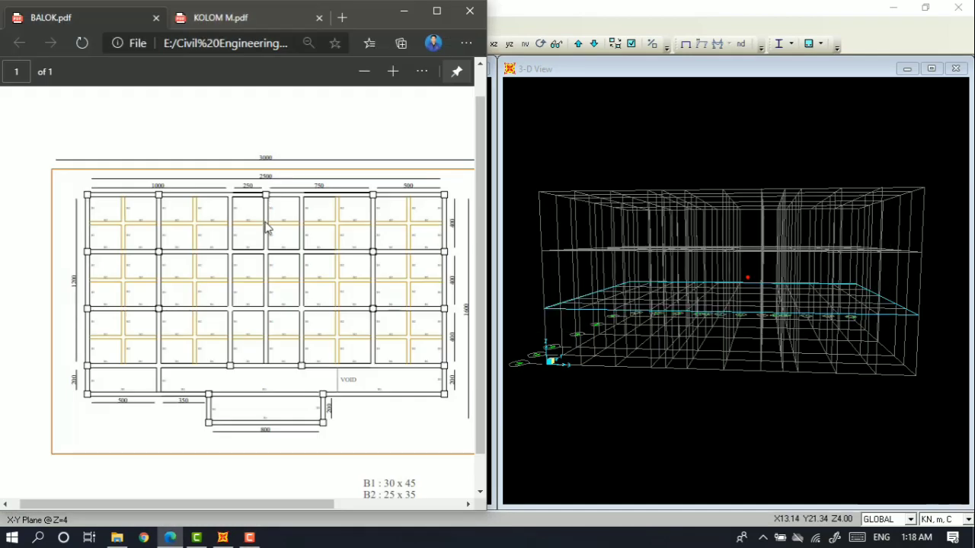
{"action": "scroll", "coordinate": [265, 227], "scroll_direction": "down", "scroll_amount": 1}
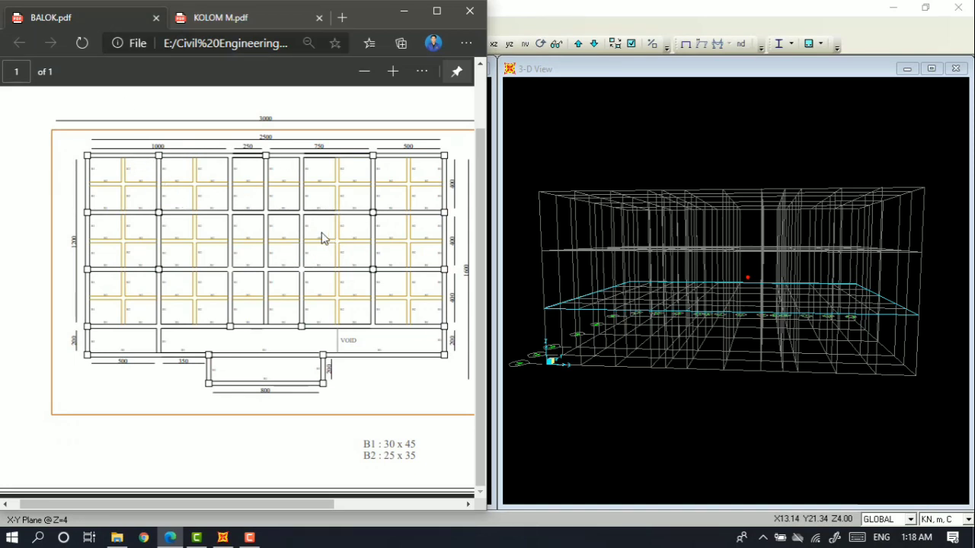
{"action": "key", "text": "alt+Tab"}
{"action": "key", "text": "alt+Tab"}
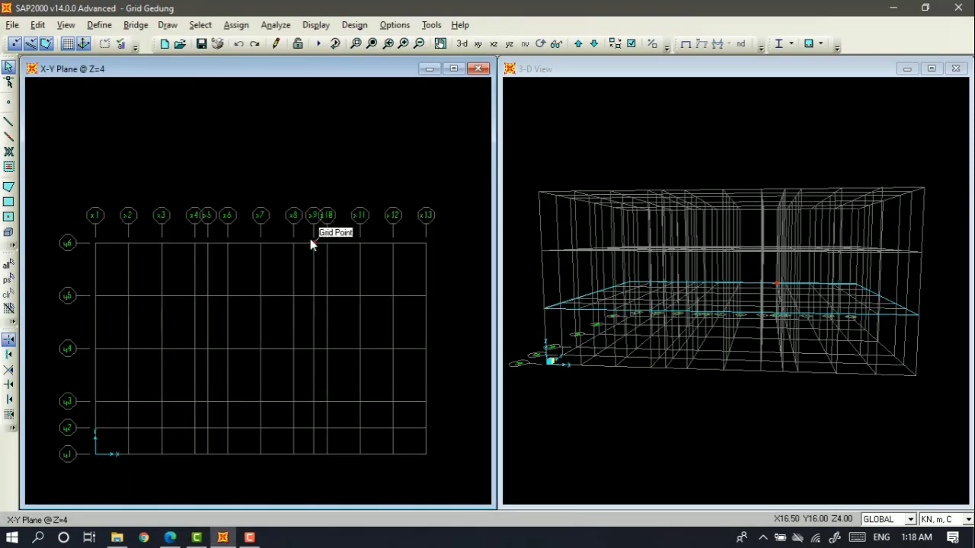
Draw B1 straight frame beams along grid y6 at Z=4 from x1 to x13, with joints at x3, x6, x7, x8 and x11.
{"action": "left_click", "coordinate": [9, 123]}
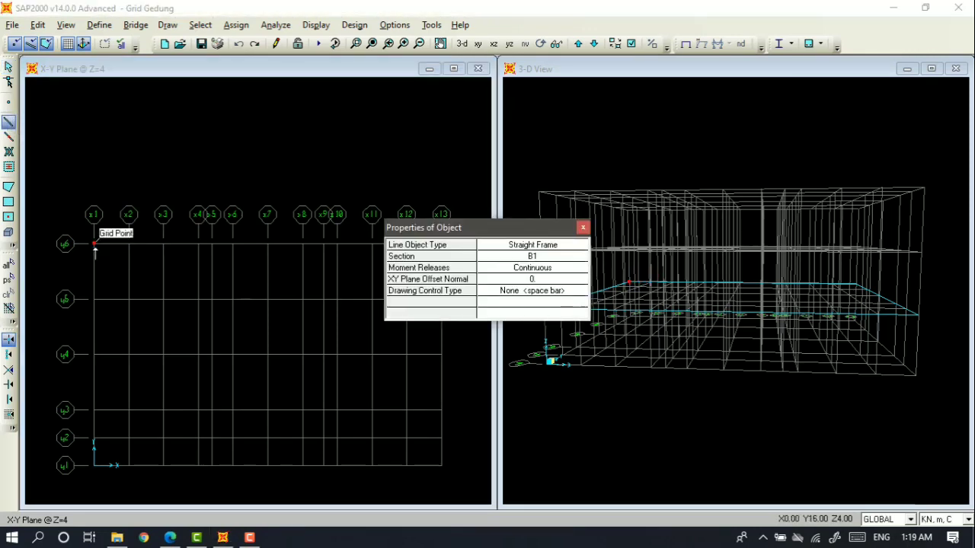
{"action": "left_click", "coordinate": [538, 258]}
{"action": "left_click", "coordinate": [537, 258]}
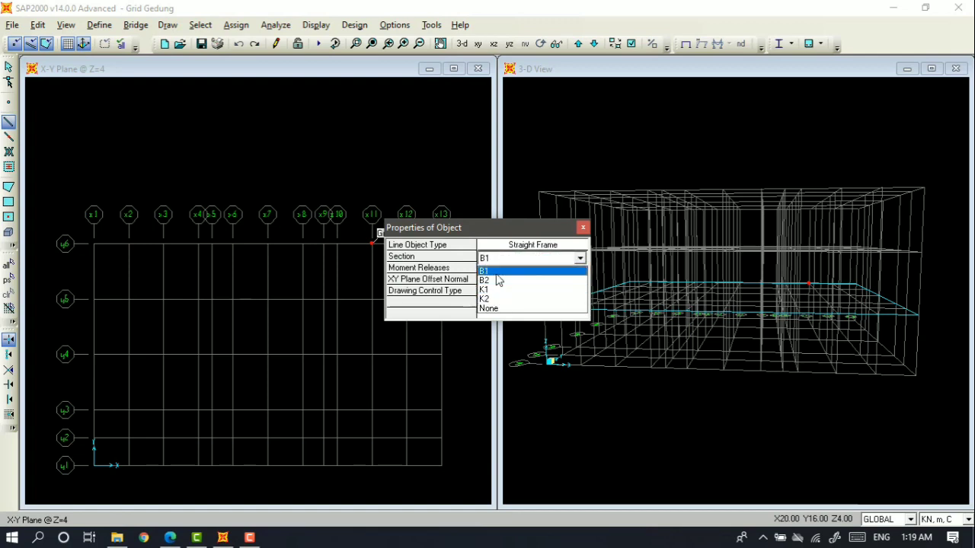
{"action": "left_click", "coordinate": [496, 273]}
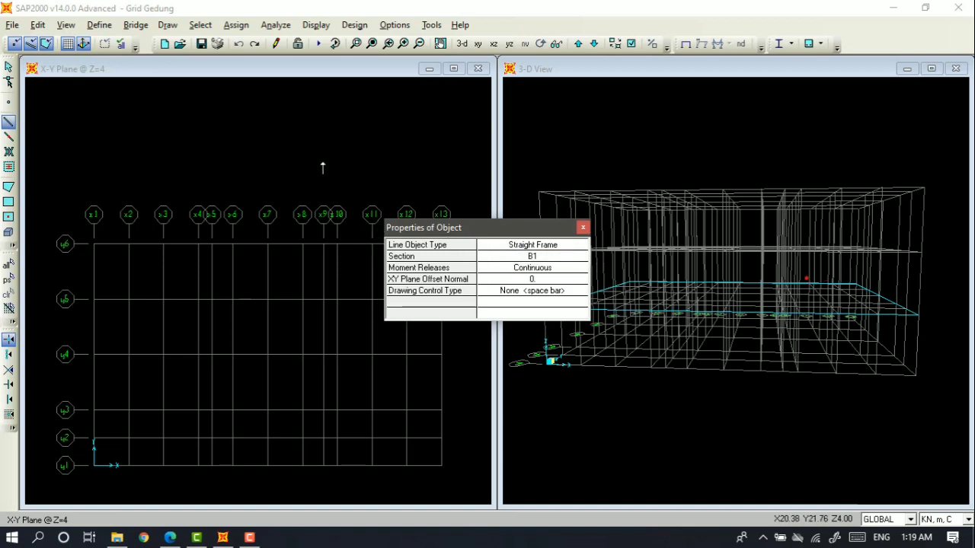
{"action": "scroll", "coordinate": [211, 157], "scroll_direction": "down", "scroll_amount": 1}
{"action": "middle_click_drag", "start_coordinate": [280, 165], "coordinate": [274, 131]}
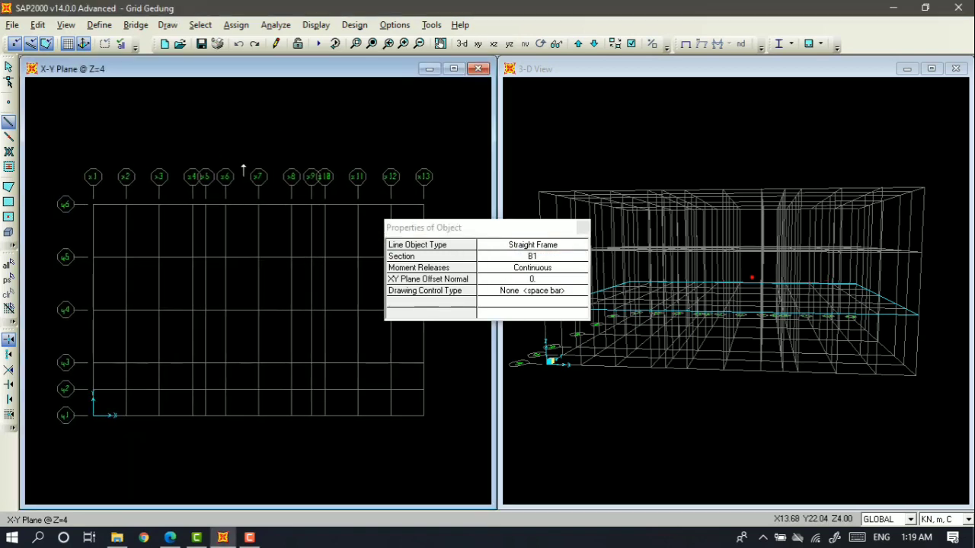
{"action": "left_click", "coordinate": [92, 205]}
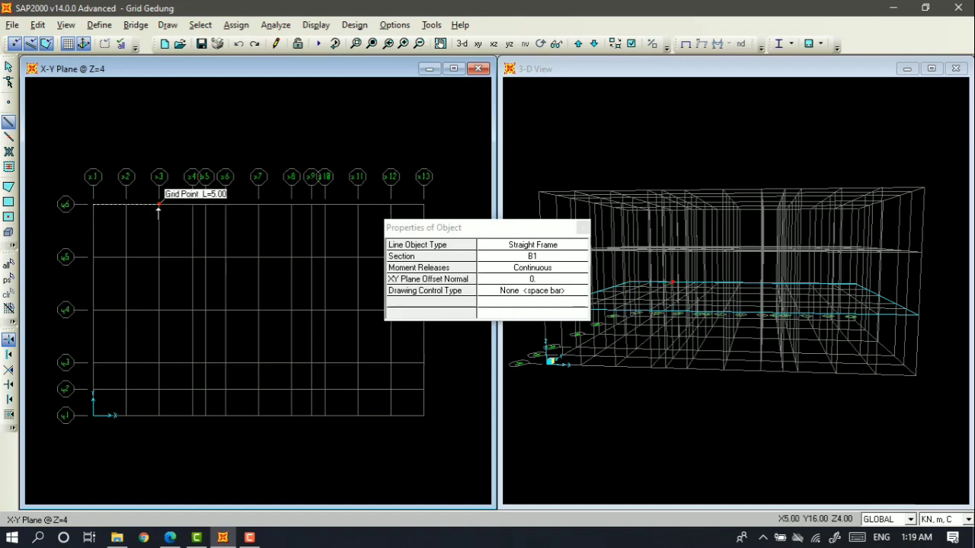
{"action": "left_click", "coordinate": [158, 205]}
{"action": "left_click", "coordinate": [226, 205]}
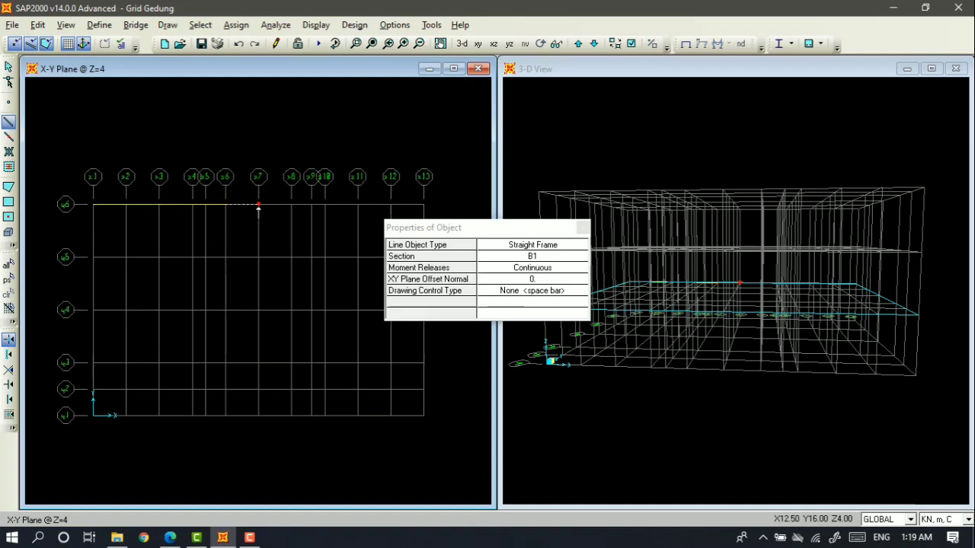
{"action": "left_click", "coordinate": [258, 205]}
{"action": "left_click", "coordinate": [291, 205]}
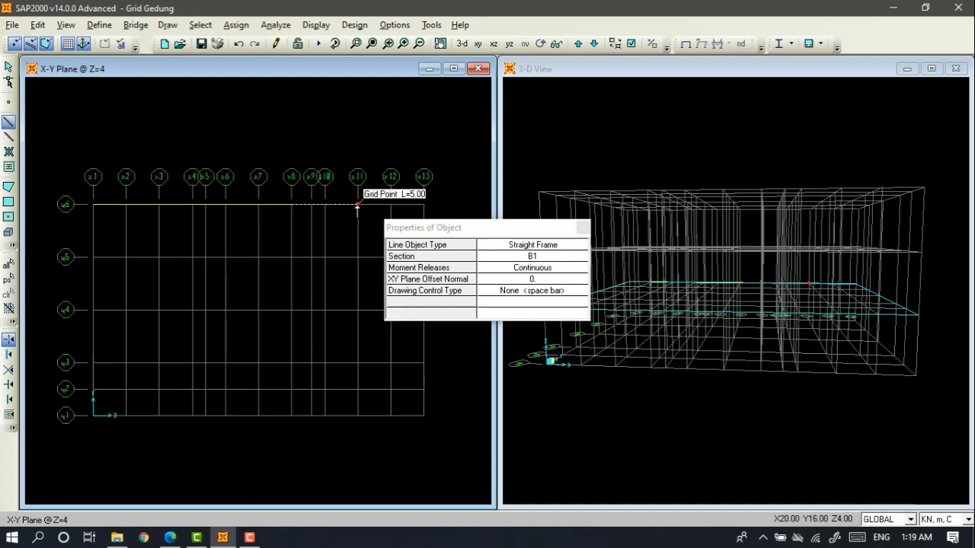
{"action": "left_click", "coordinate": [357, 205]}
{"action": "left_click", "coordinate": [423, 204]}
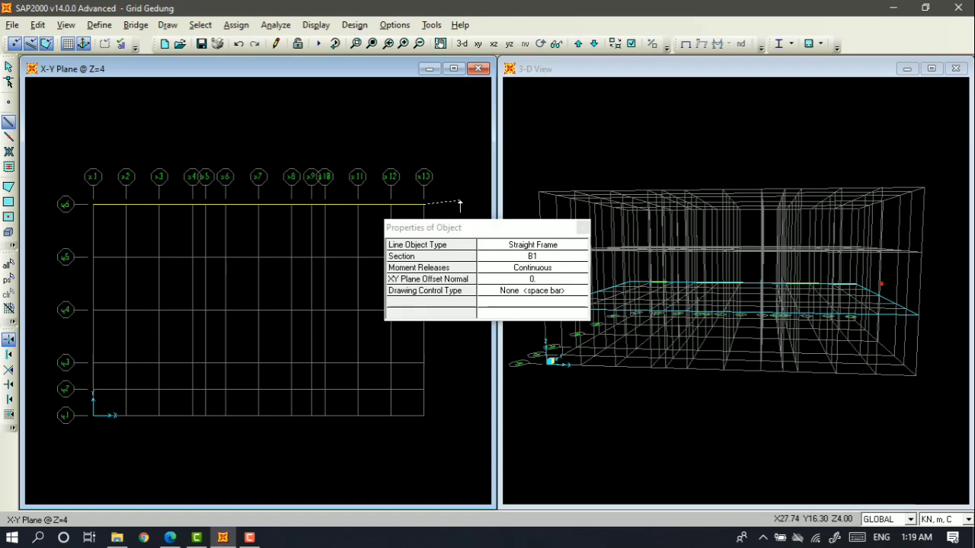
{"action": "key", "text": "Escape"}
Replicate the grid y6 beams linearly with dy -4 and number 3, checking the spacing against BALOK.pdf.
{"action": "scroll", "coordinate": [83, 190], "scroll_direction": "up", "scroll_amount": 3}
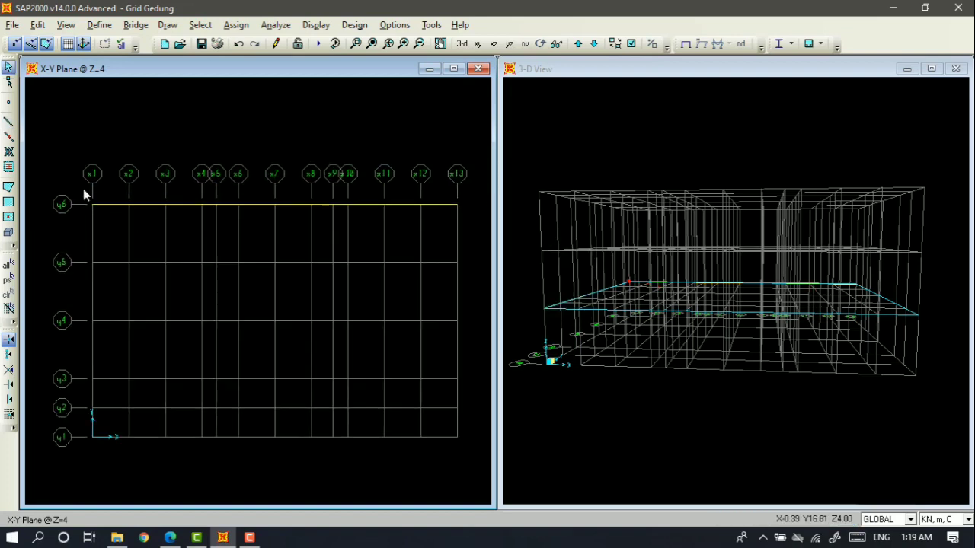
{"action": "left_click_drag", "start_coordinate": [83, 191], "coordinate": [453, 231]}
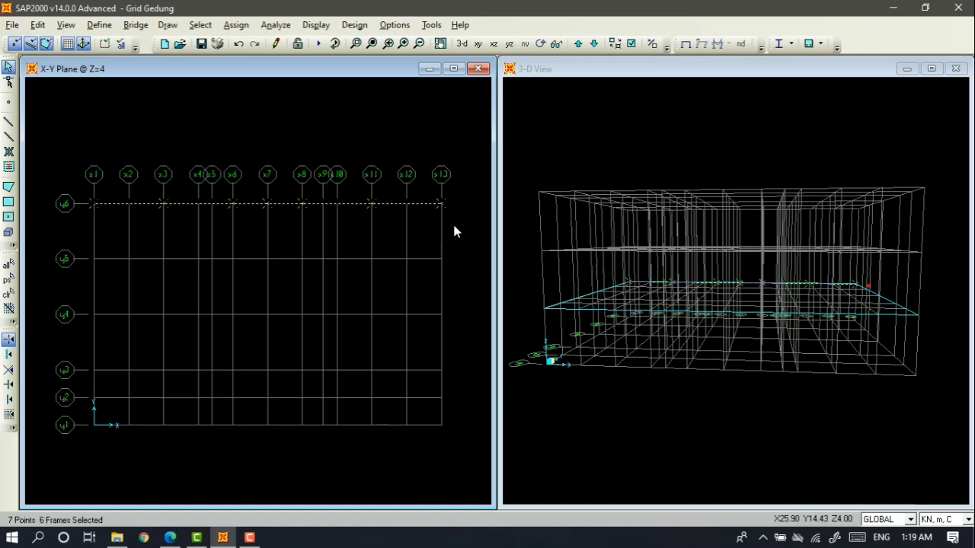
{"action": "key", "text": "ctrl+r"}
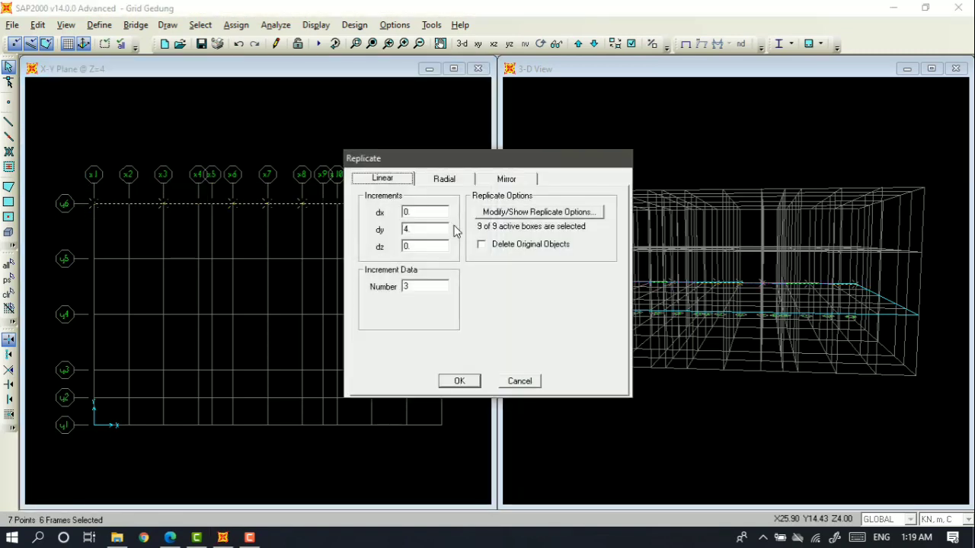
{"action": "double_click", "coordinate": [414, 231]}
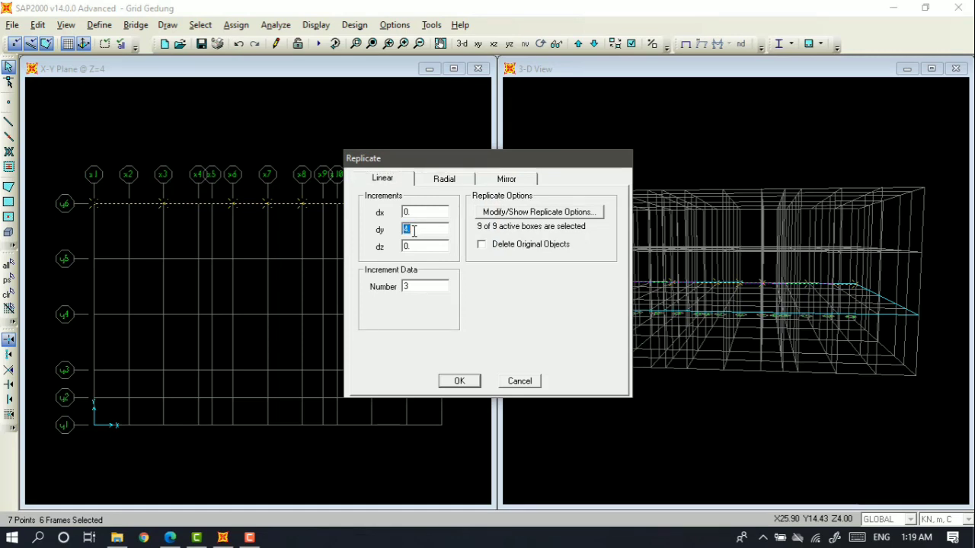
{"action": "key", "text": "alt+Tab"}
{"action": "key", "text": "alt+Tab"}
{"action": "key", "text": "alt+Tab"}
{"action": "key", "text": "alt+Tab"}
{"action": "key", "text": "alt+Tab"}
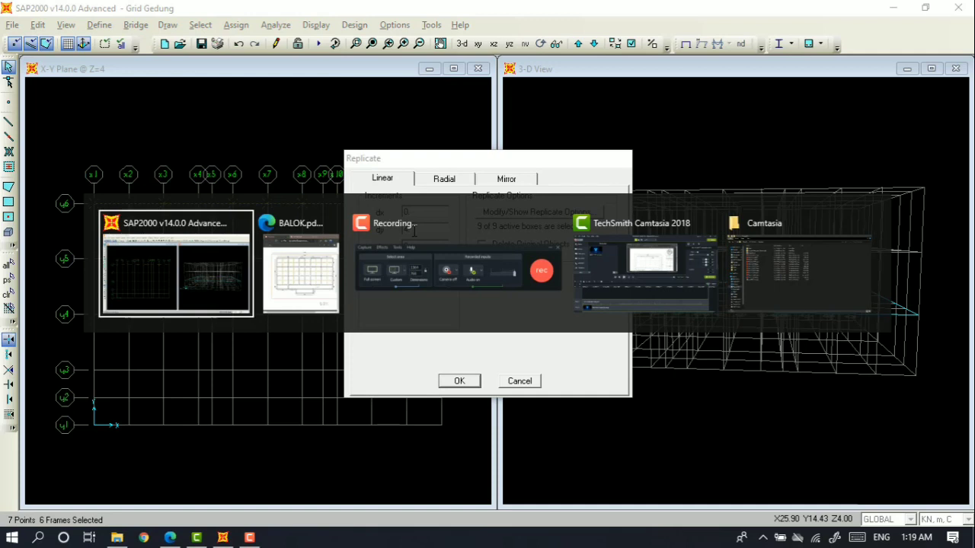
{"action": "key", "text": "alt+Tab"}
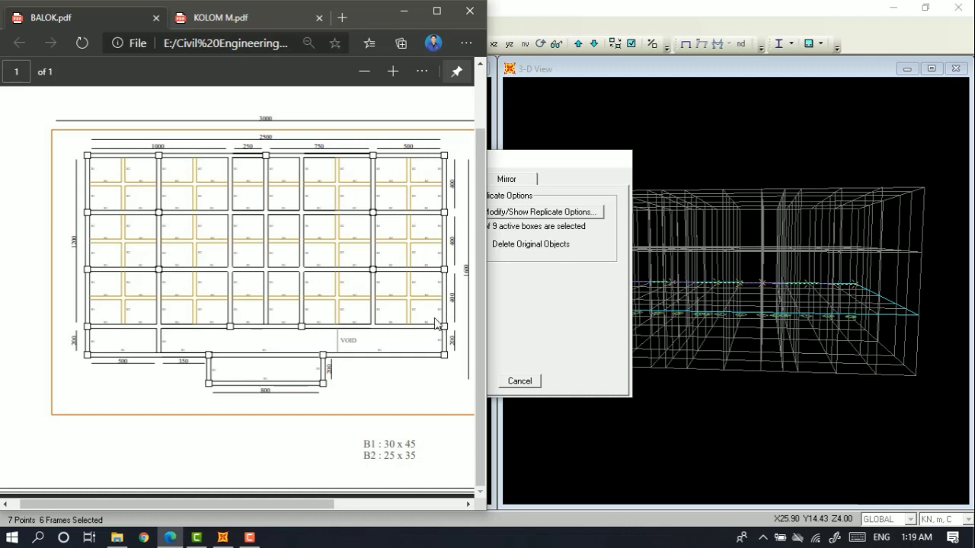
{"action": "key", "text": "alt+Tab"}
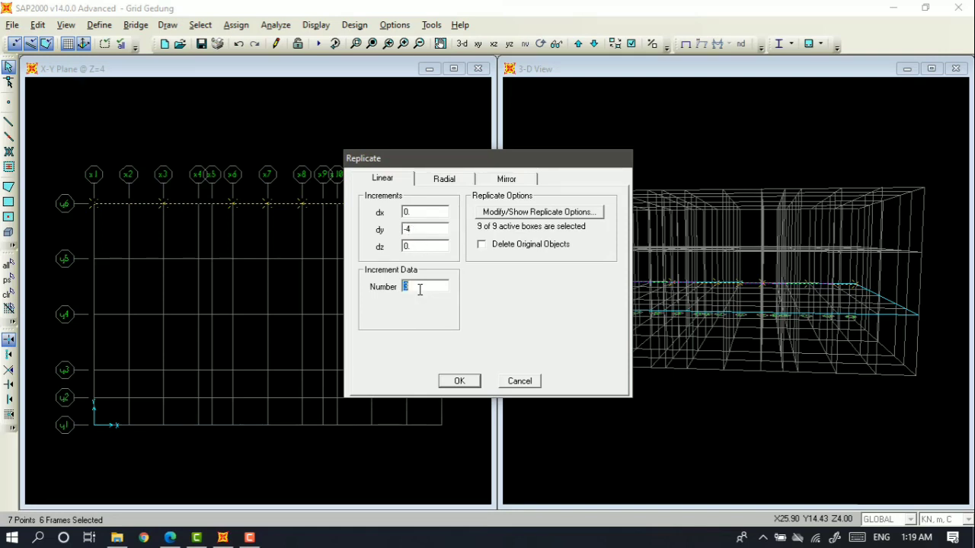
{"action": "left_click", "coordinate": [462, 381]}
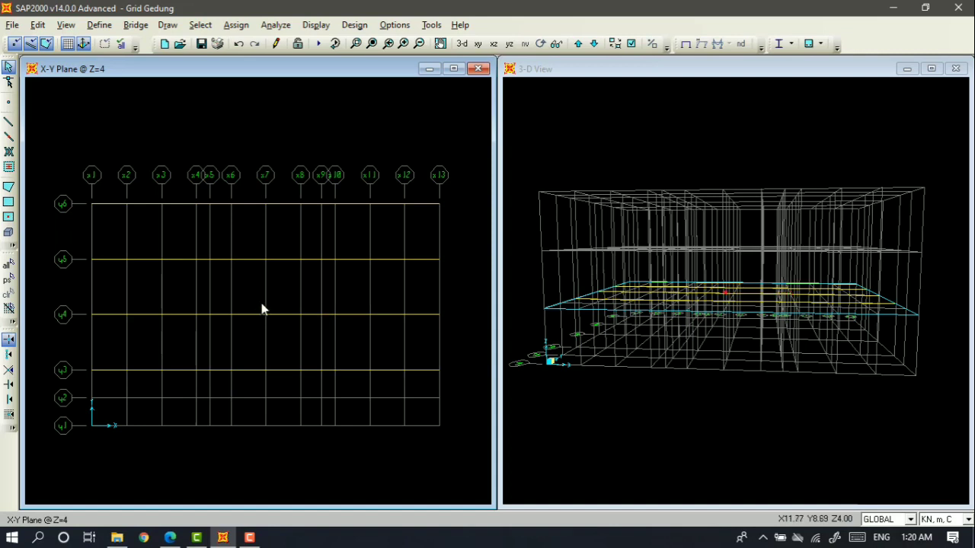
Check the beam layout in BALOK.pdf, and in SAP2000 draw B1 frame beams along grid x1 from y3 to y6 at Z=4, jointed at y4 and y5.
{"action": "key", "text": "alt+Tab"}
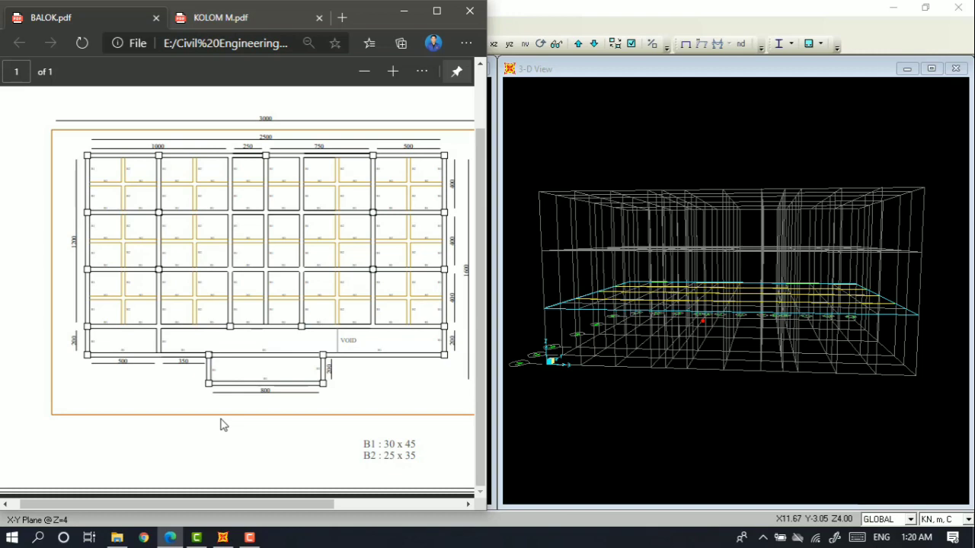
{"action": "key", "text": "alt+Tab"}
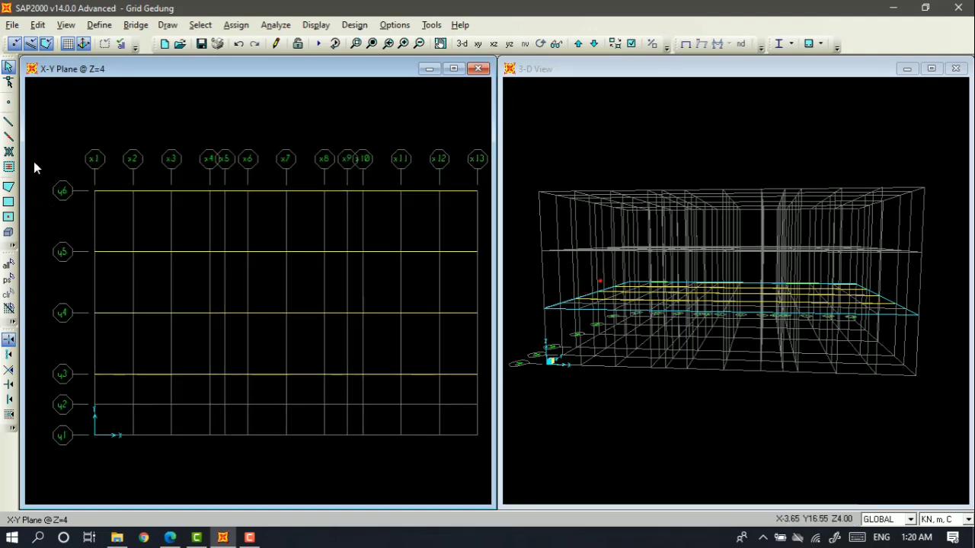
{"action": "left_click", "coordinate": [9, 122]}
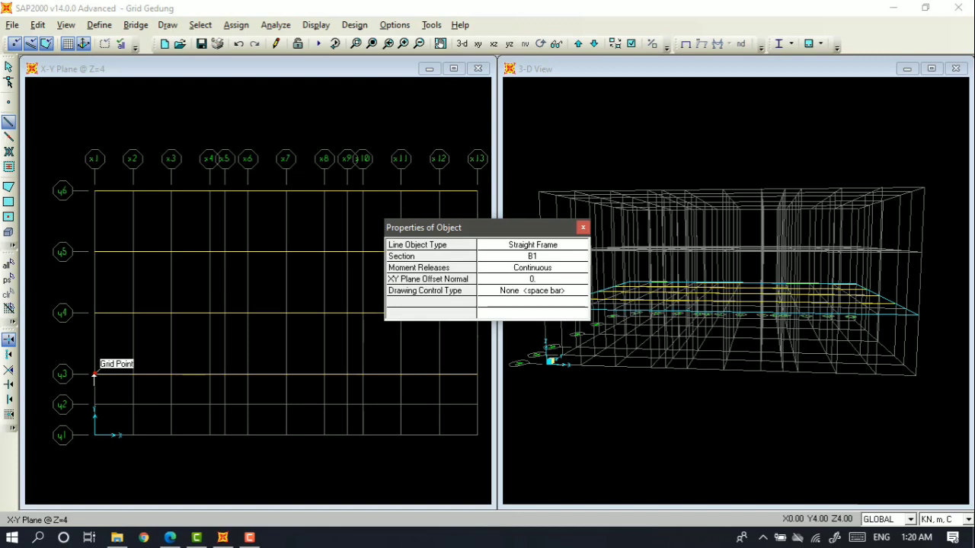
{"action": "left_click", "coordinate": [94, 374]}
{"action": "left_click", "coordinate": [95, 313]}
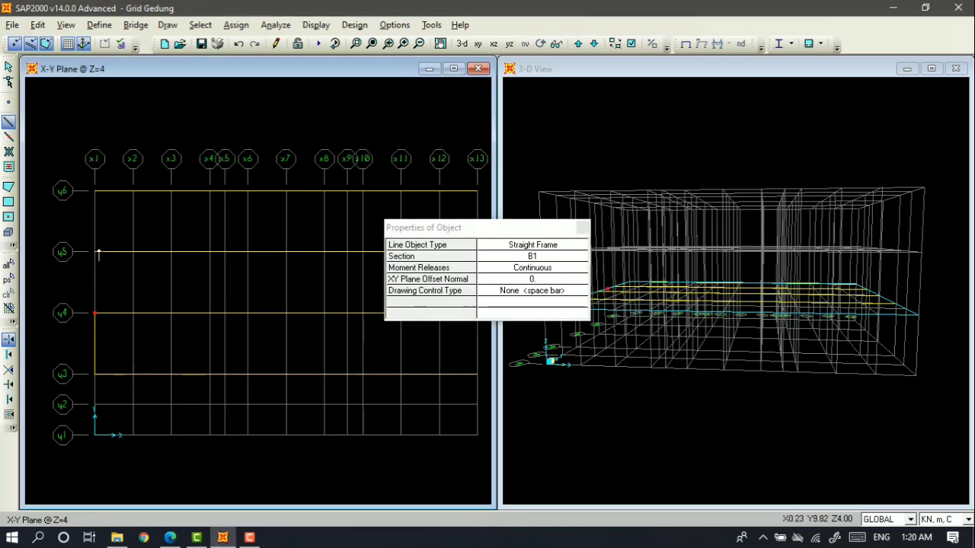
{"action": "left_click", "coordinate": [95, 190]}
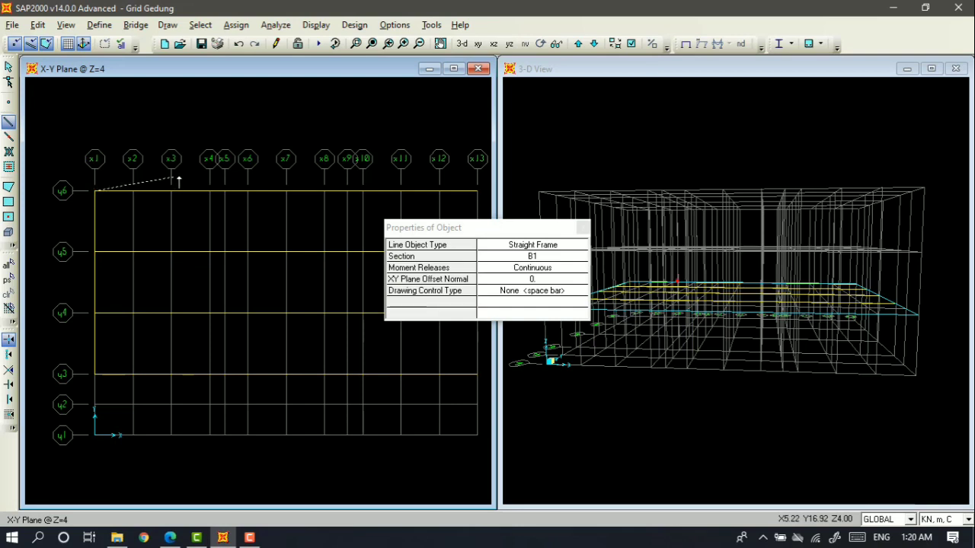
{"action": "key", "text": "Escape"}
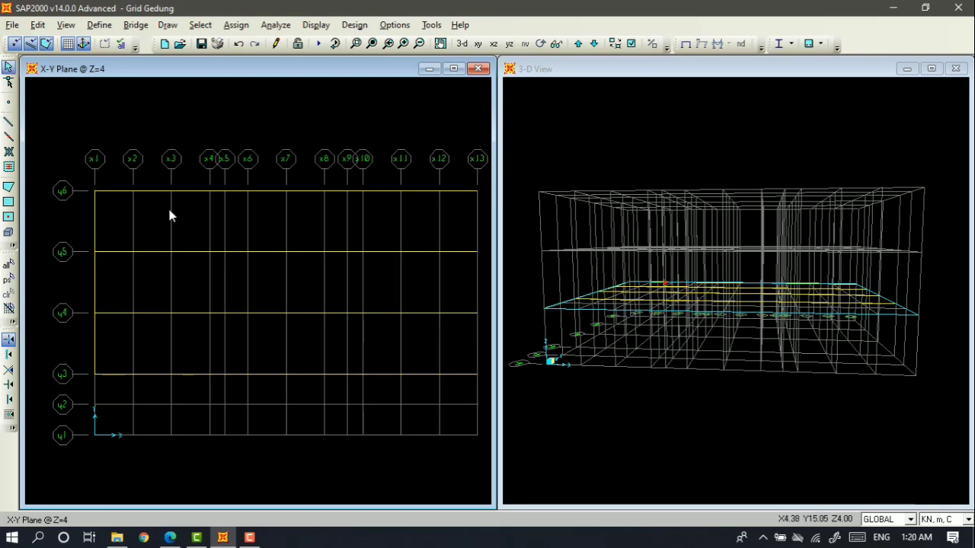
Draw B1 frame beams along grids x3 and x6 from y3 to y6 at Z=4, with joints at y4 and y5.
{"action": "left_click", "coordinate": [8, 121]}
{"action": "left_click", "coordinate": [170, 374]}
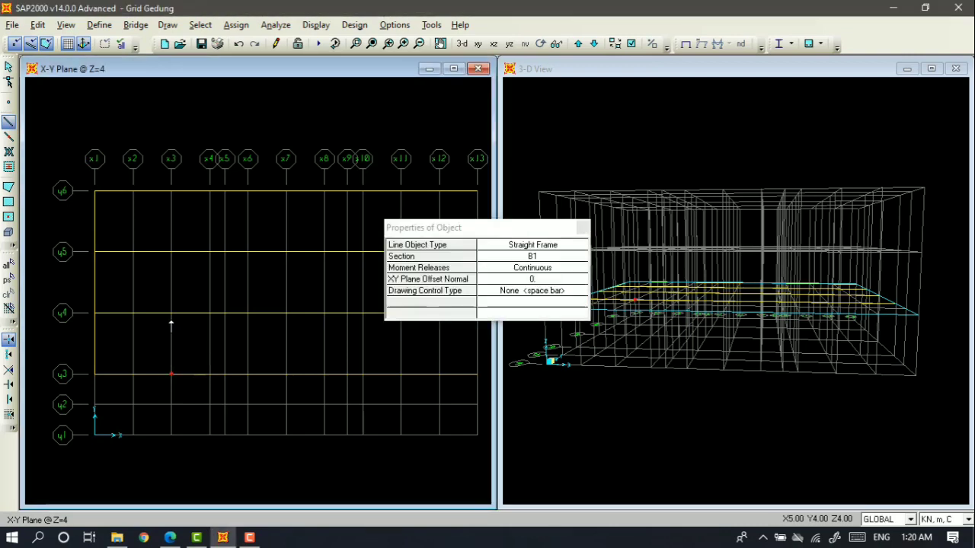
{"action": "left_click", "coordinate": [171, 251]}
{"action": "left_click", "coordinate": [172, 195]}
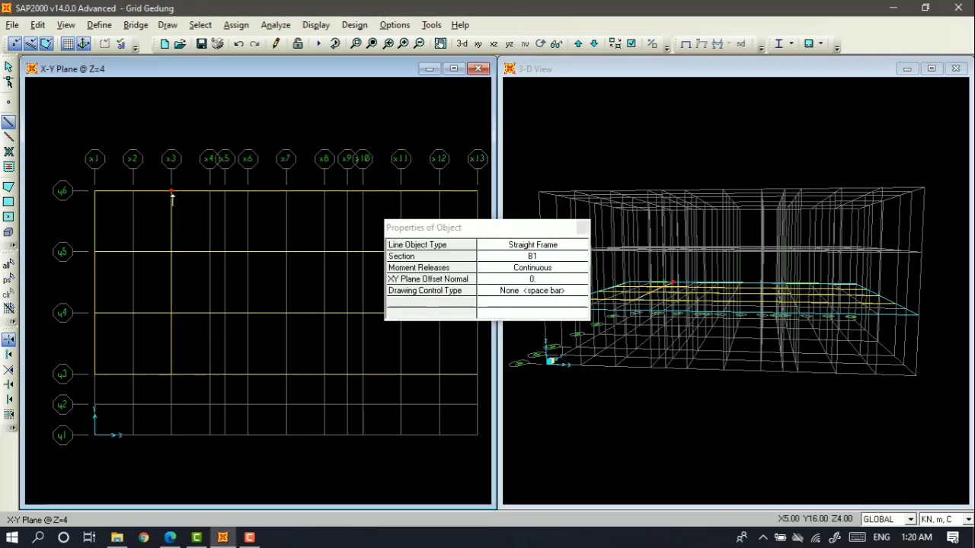
{"action": "key", "text": "Escape"}
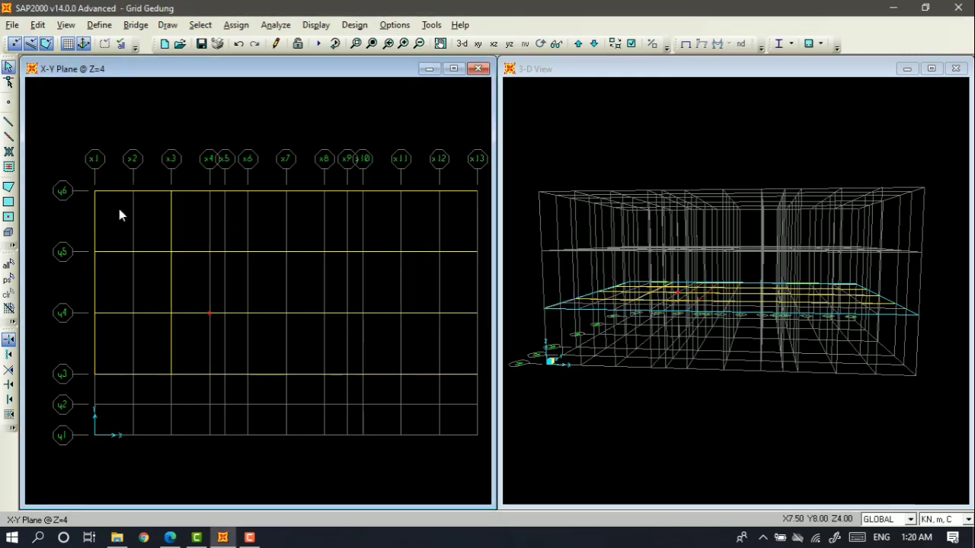
{"action": "left_click", "coordinate": [9, 121]}
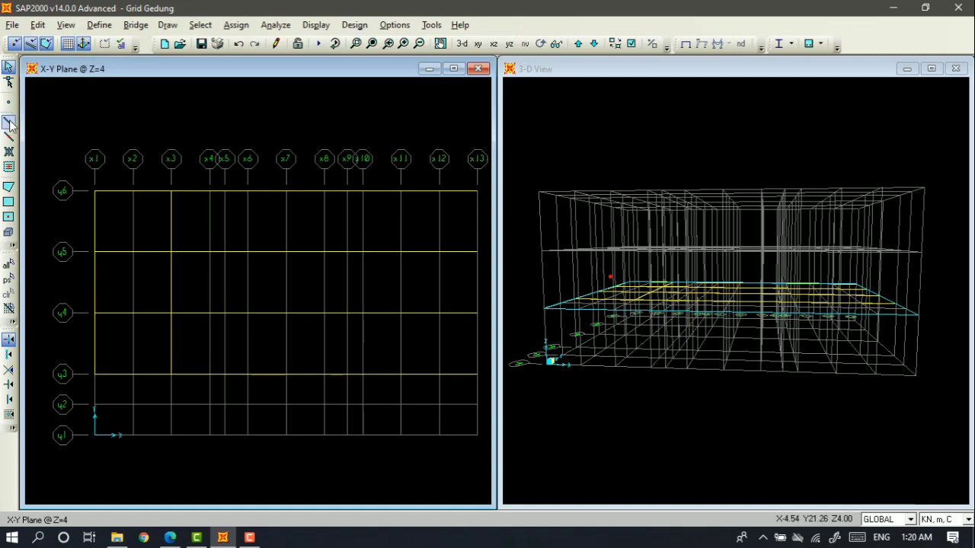
{"action": "left_click", "coordinate": [247, 374]}
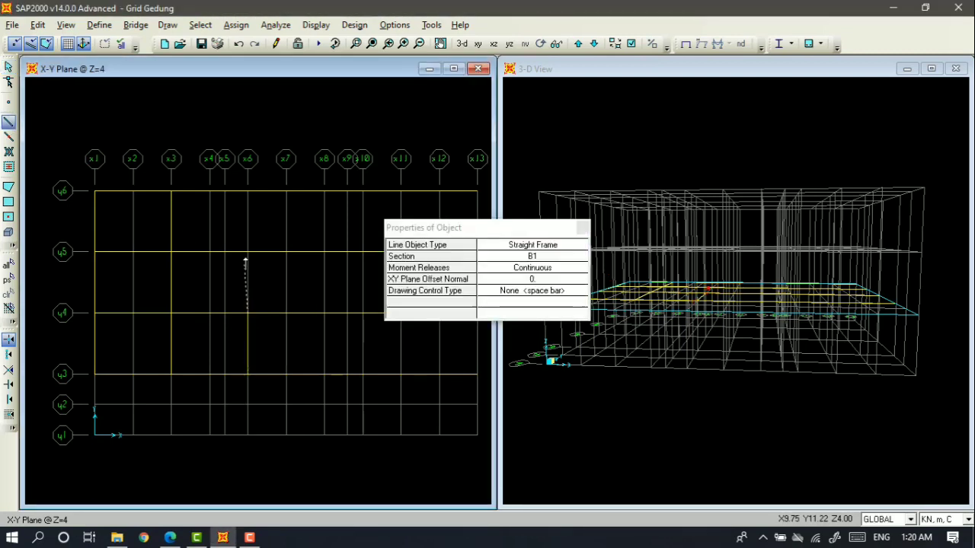
{"action": "left_click", "coordinate": [260, 192]}
{"action": "key", "text": "Escape"}
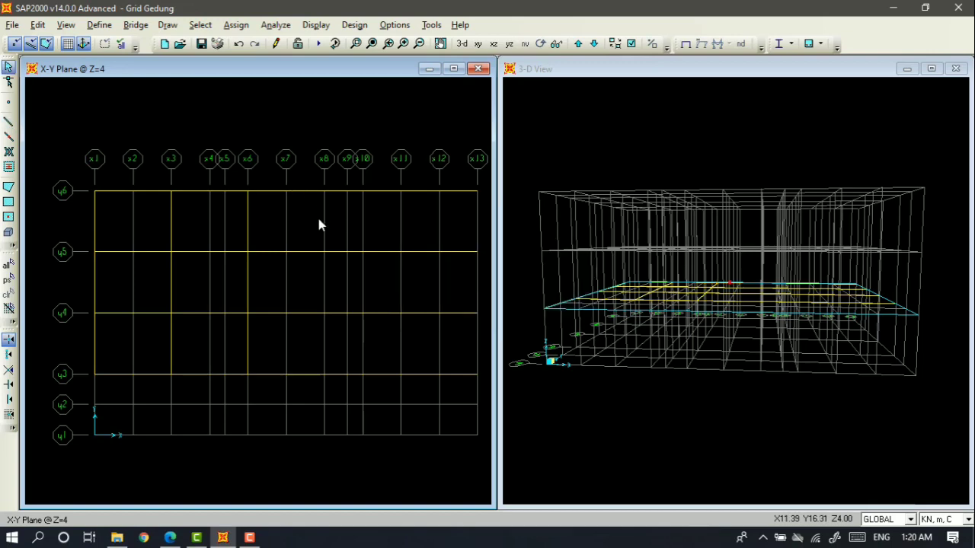
Check BALOK.pdf and draw B1 frame beams along grids x7 and x8 from y3 to y6 in SAP2000, with joints at y4 and y5.
{"action": "key", "text": "alt+Tab"}
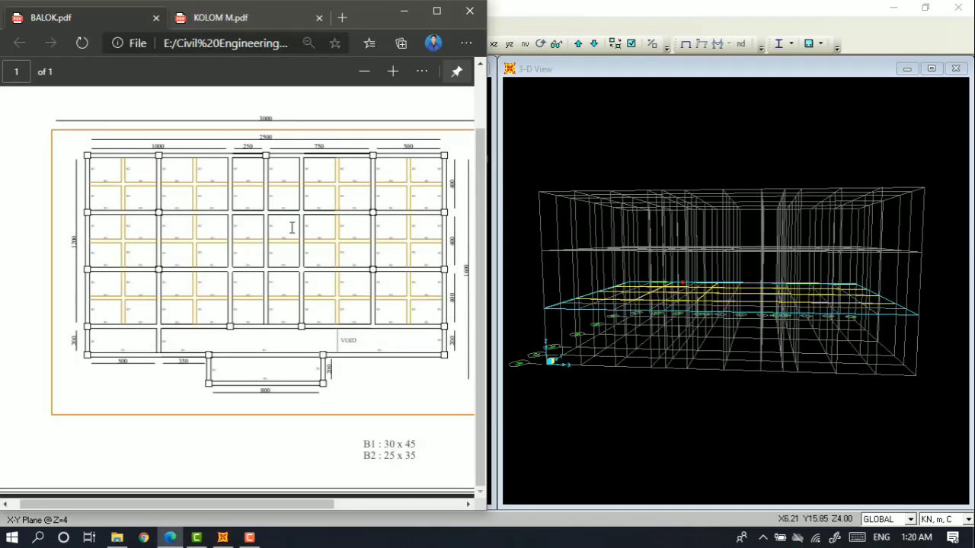
{"action": "key", "text": "alt+Tab"}
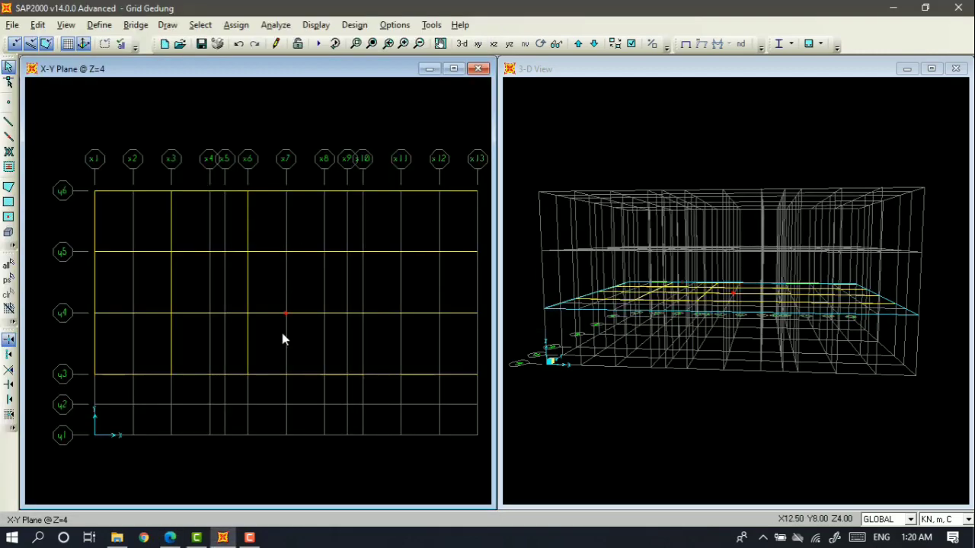
{"action": "left_click", "coordinate": [8, 122]}
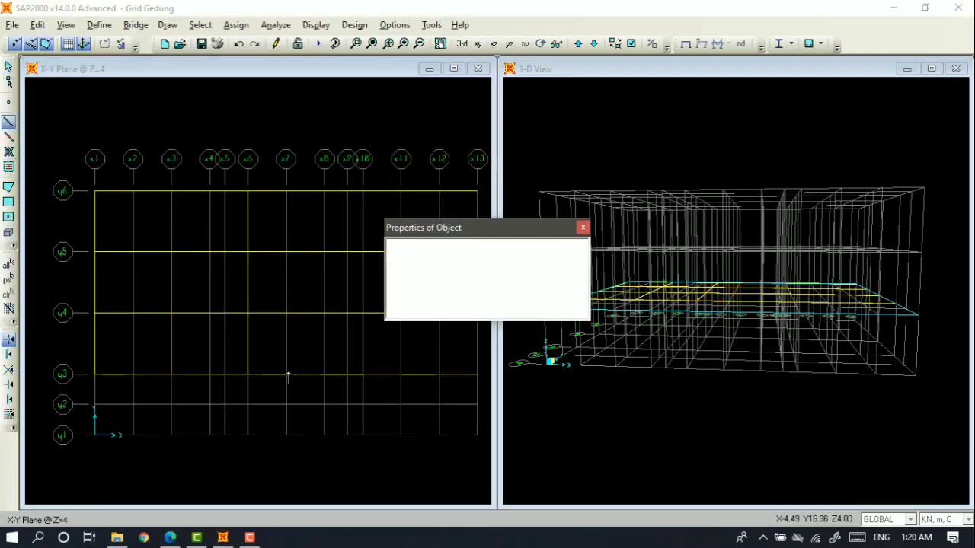
{"action": "left_click", "coordinate": [288, 374]}
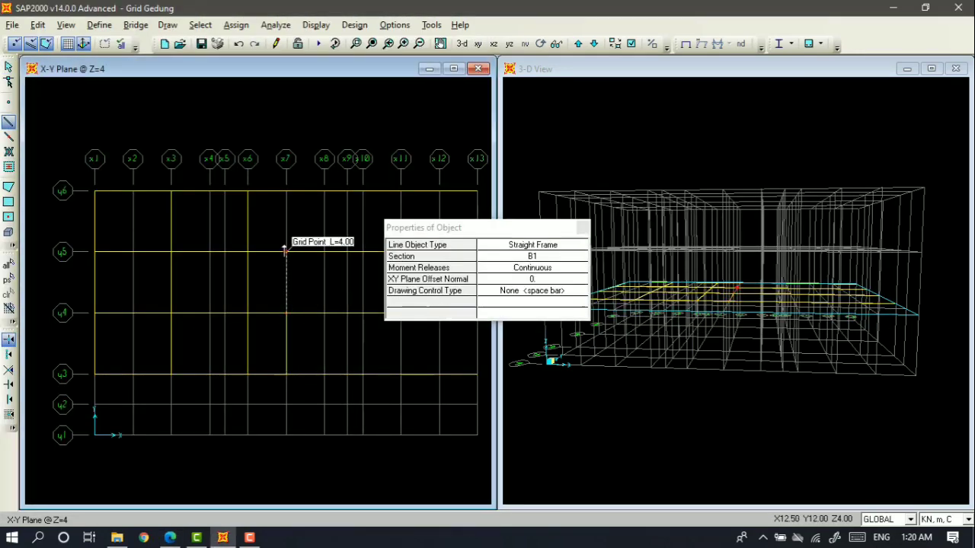
{"action": "left_click", "coordinate": [287, 191]}
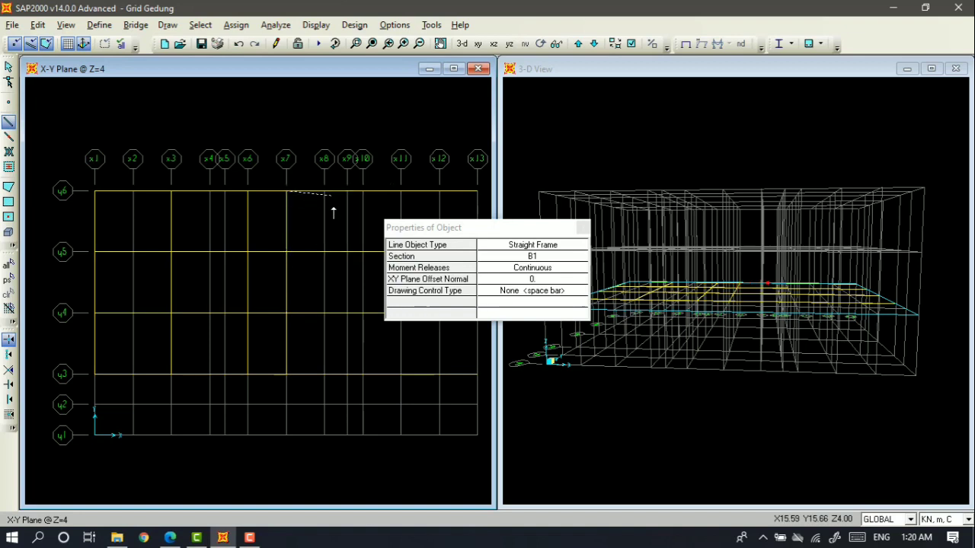
{"action": "left_click", "coordinate": [9, 125]}
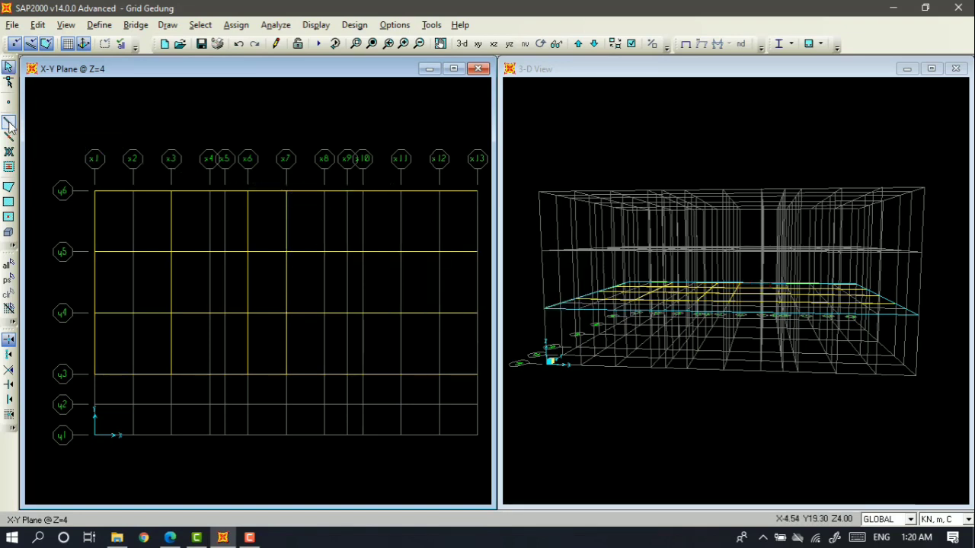
{"action": "left_click", "coordinate": [324, 374]}
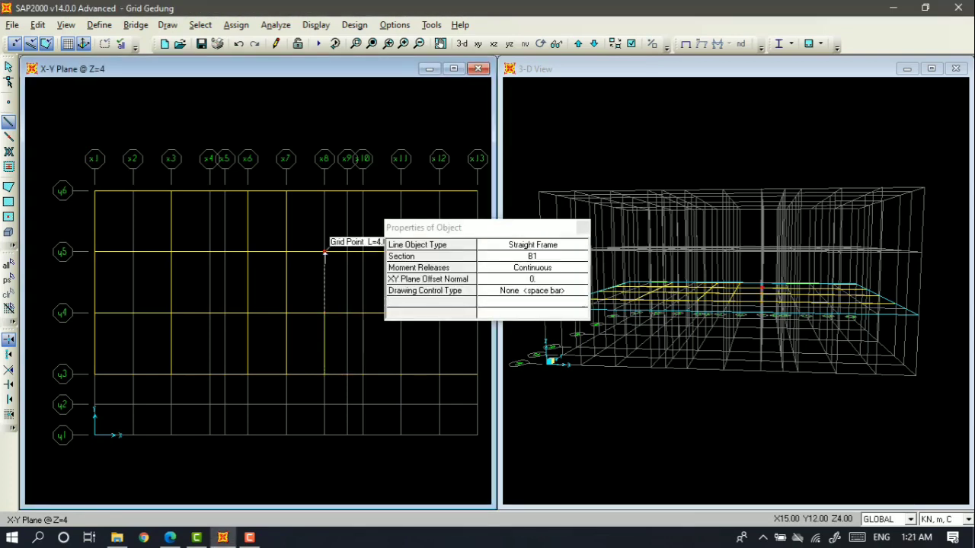
{"action": "key", "text": "Escape"}
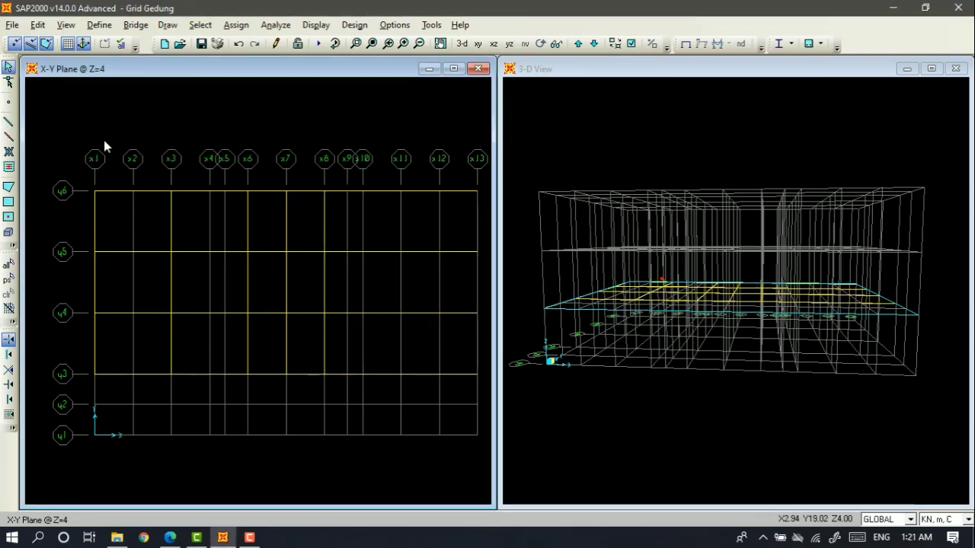
Draw B1 frame beams along grid x11 from y3 to y6 at Z=4, with joints at y4 and y5.
{"action": "left_click", "coordinate": [10, 123]}
{"action": "scroll", "coordinate": [300, 317], "scroll_direction": "down", "scroll_amount": 1}
{"action": "middle_click_drag", "start_coordinate": [332, 325], "coordinate": [265, 312]}
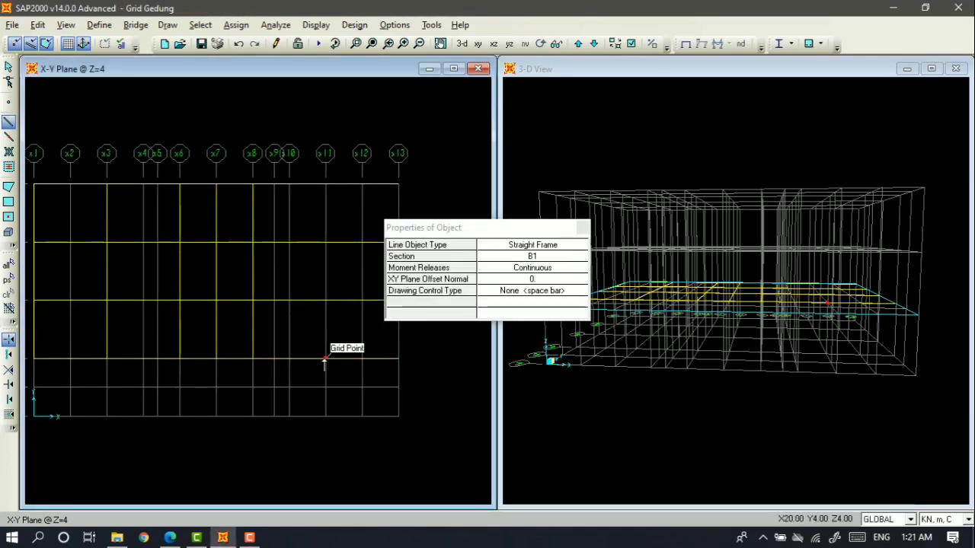
{"action": "left_click", "coordinate": [327, 300]}
{"action": "left_click", "coordinate": [327, 242]}
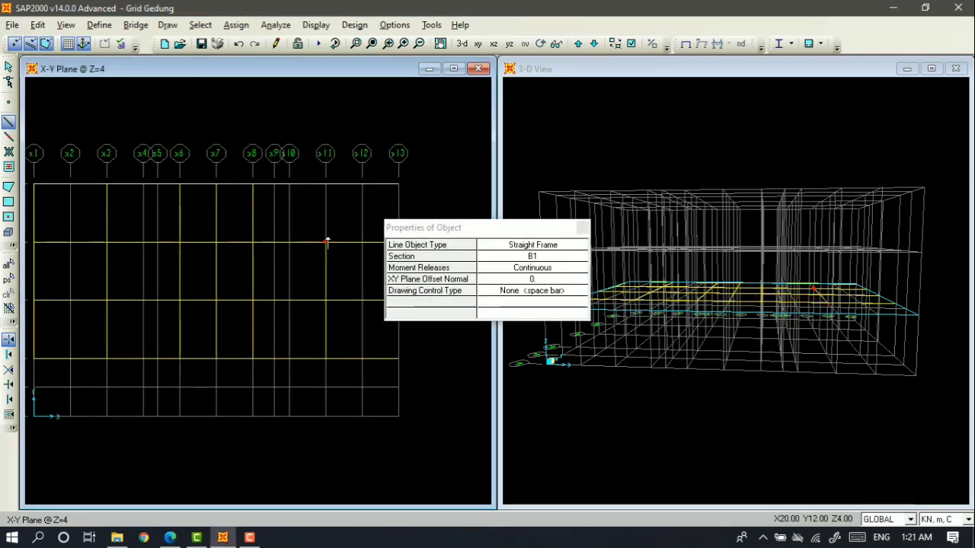
{"action": "left_click", "coordinate": [326, 185]}
{"action": "key", "text": "Escape"}
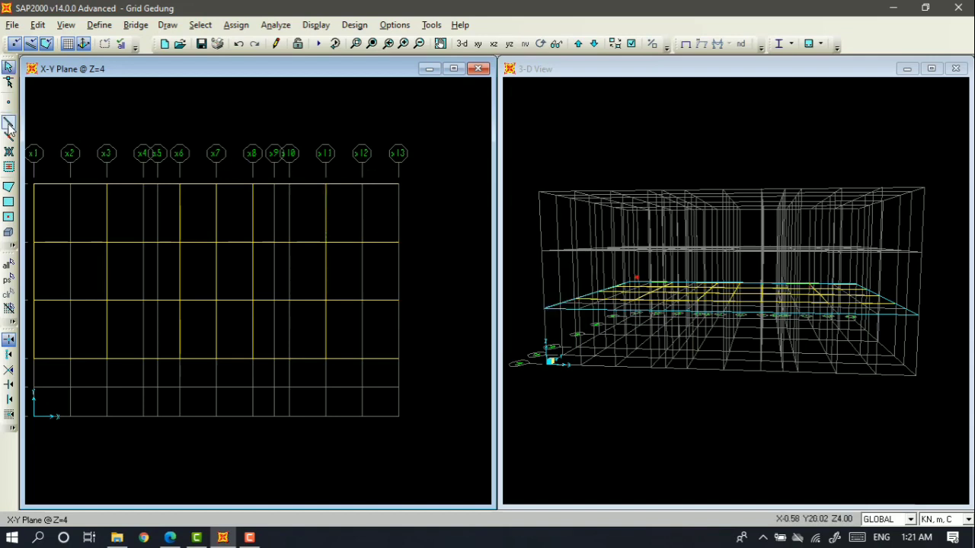
Draw B1 frame beams along the end grid x13 from y3 to y6 at Z=4, with joints at y4 and y5.
{"action": "left_click", "coordinate": [9, 122]}
{"action": "left_click", "coordinate": [398, 357]}
{"action": "middle_click_drag", "start_coordinate": [361, 325], "coordinate": [278, 338]}
{"action": "left_click", "coordinate": [314, 313]}
{"action": "left_click", "coordinate": [314, 255]}
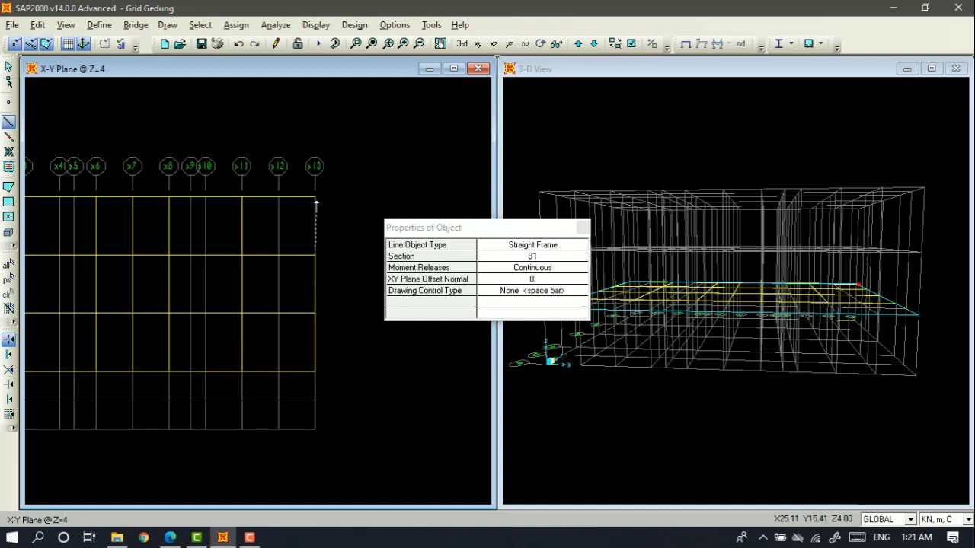
{"action": "key", "text": "Escape"}
{"action": "scroll", "coordinate": [320, 261], "scroll_direction": "down", "scroll_amount": 2}
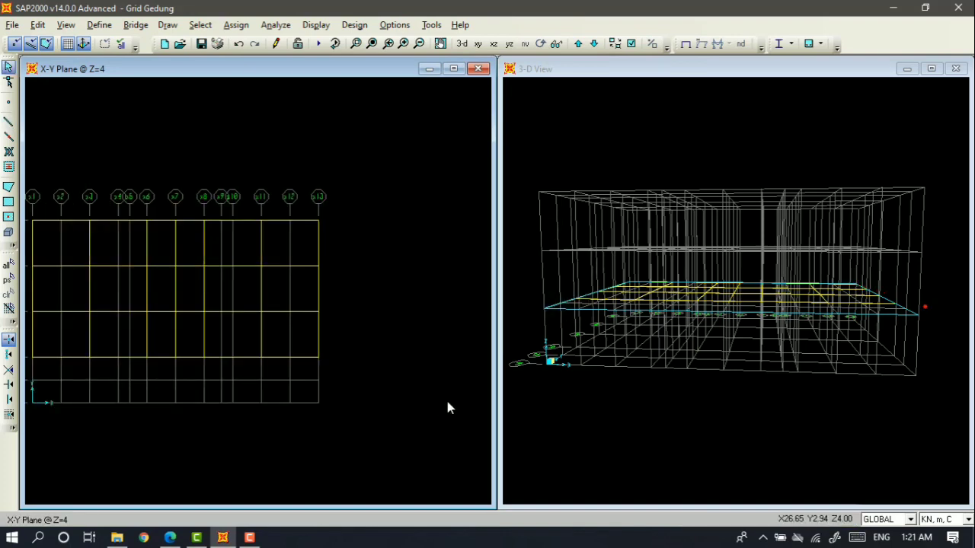
{"action": "key", "text": "F3"}
{"action": "scroll", "coordinate": [344, 398], "scroll_direction": "up", "scroll_amount": 2}
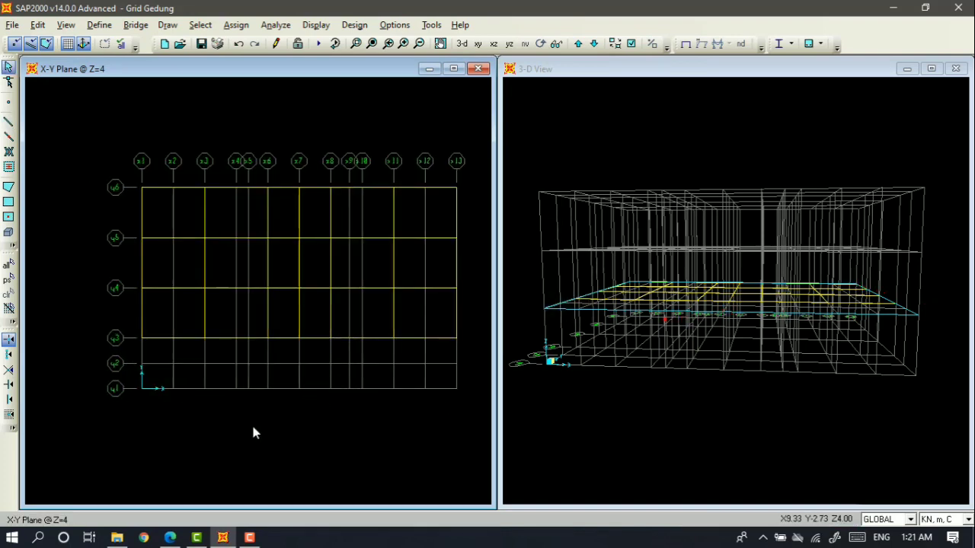
Examine the beams below grid y3 in BALOK.pdf, and in SAP2000 draw a B1 frame beam along grid x1 between y2 and y3.
{"action": "key", "text": "alt+Tab"}
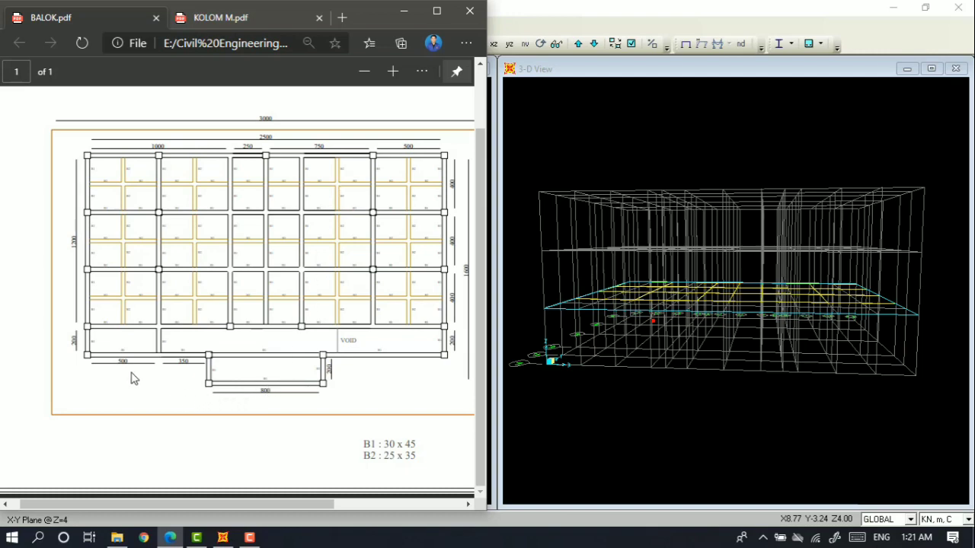
{"action": "scroll", "coordinate": [112, 358], "scroll_direction": "up", "scroll_amount": 5, "text": "ctrl"}
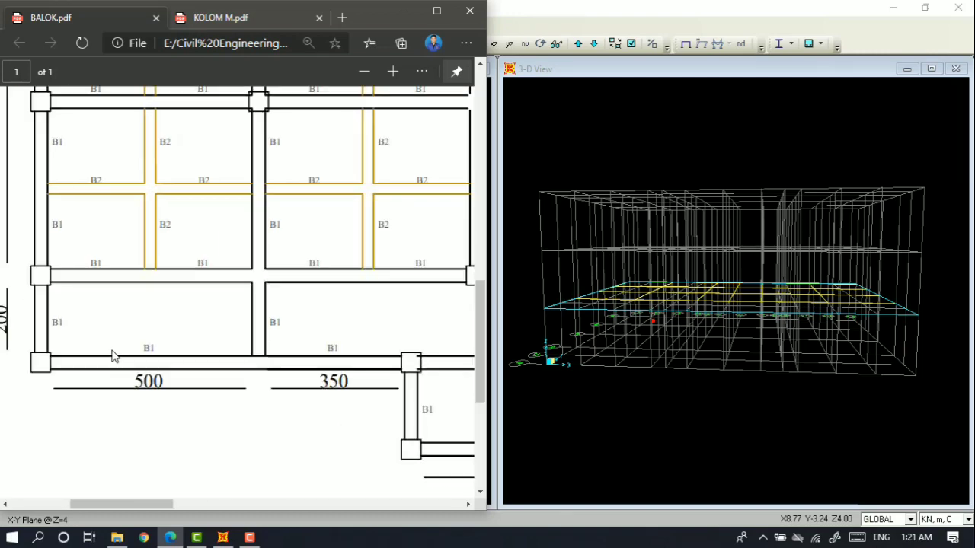
{"action": "scroll", "coordinate": [113, 345], "scroll_direction": "down", "scroll_amount": 1, "text": "ctrl"}
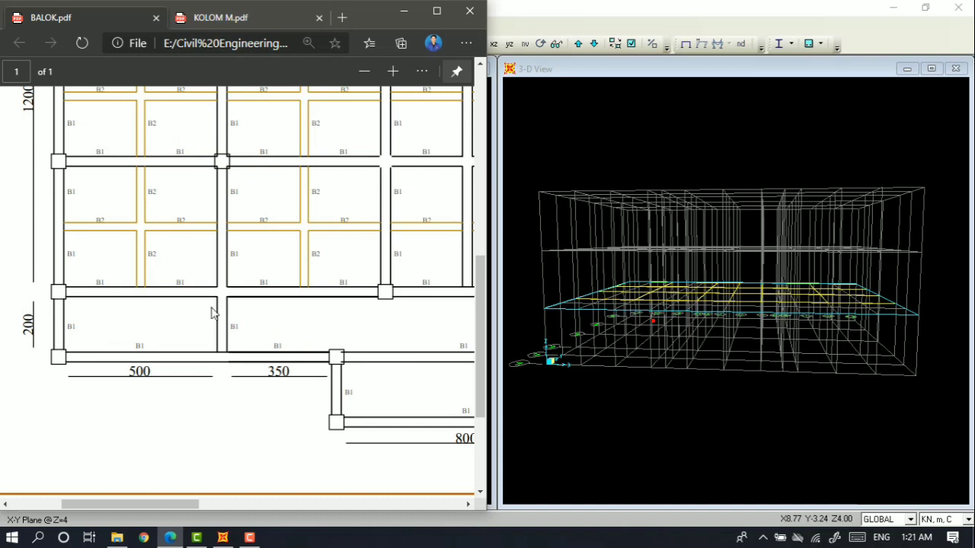
{"action": "left_click", "coordinate": [409, 17]}
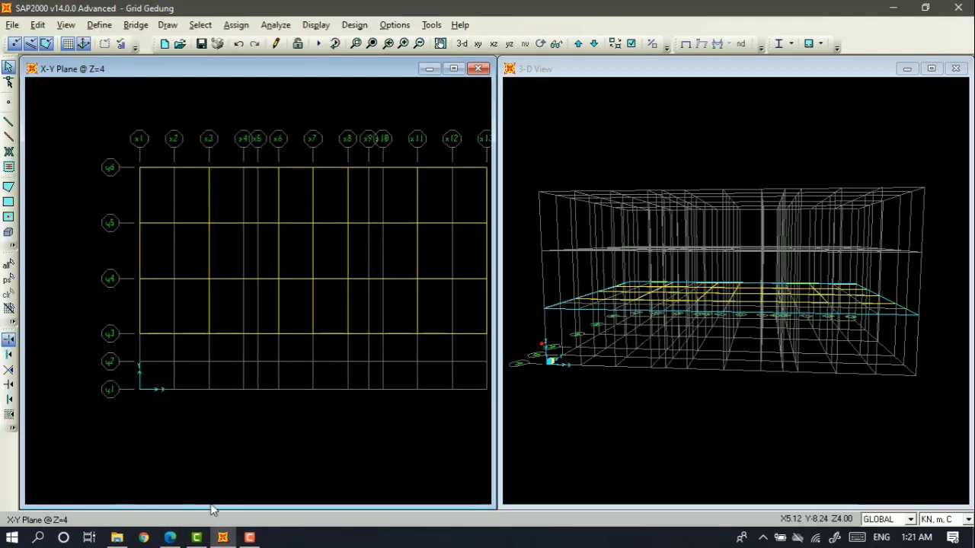
{"action": "key", "text": "alt+Tab"}
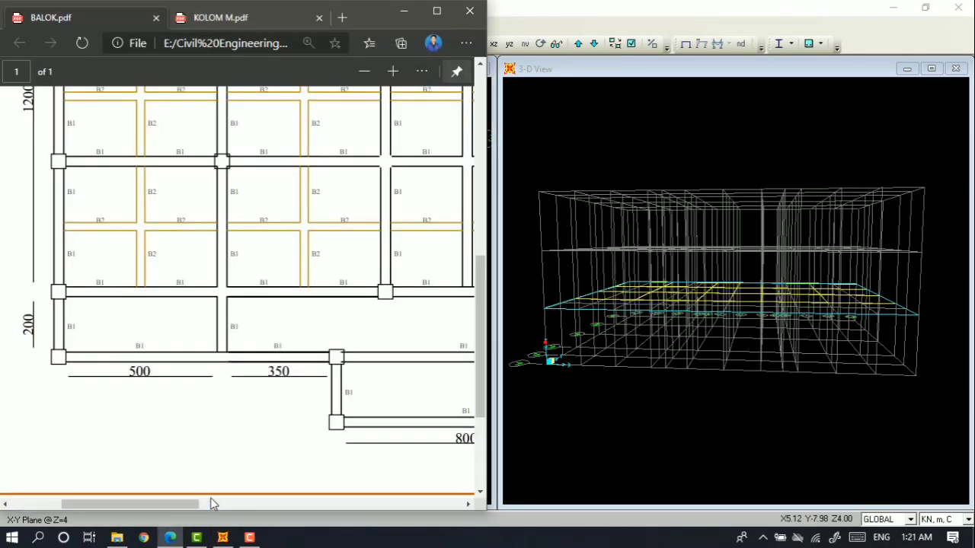
{"action": "key", "text": "alt+Tab"}
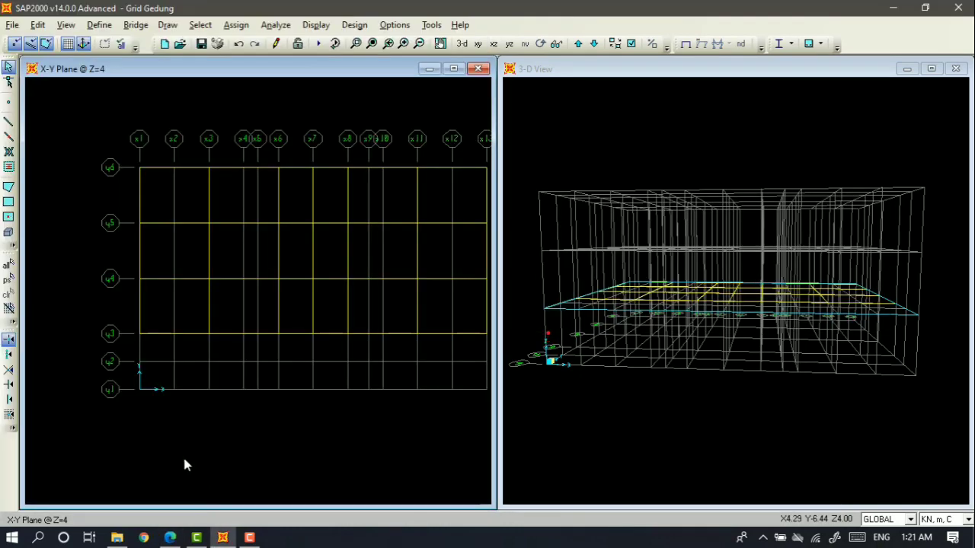
{"action": "left_click", "coordinate": [10, 123]}
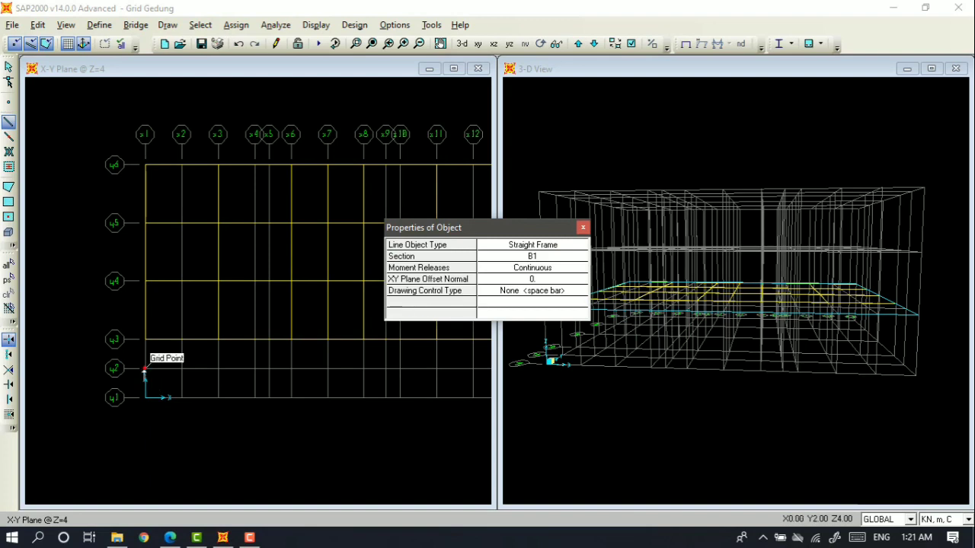
{"action": "left_click", "coordinate": [145, 339]}
{"action": "key", "text": "Escape"}
{"action": "scroll", "coordinate": [248, 391], "scroll_direction": "down", "scroll_amount": 3}
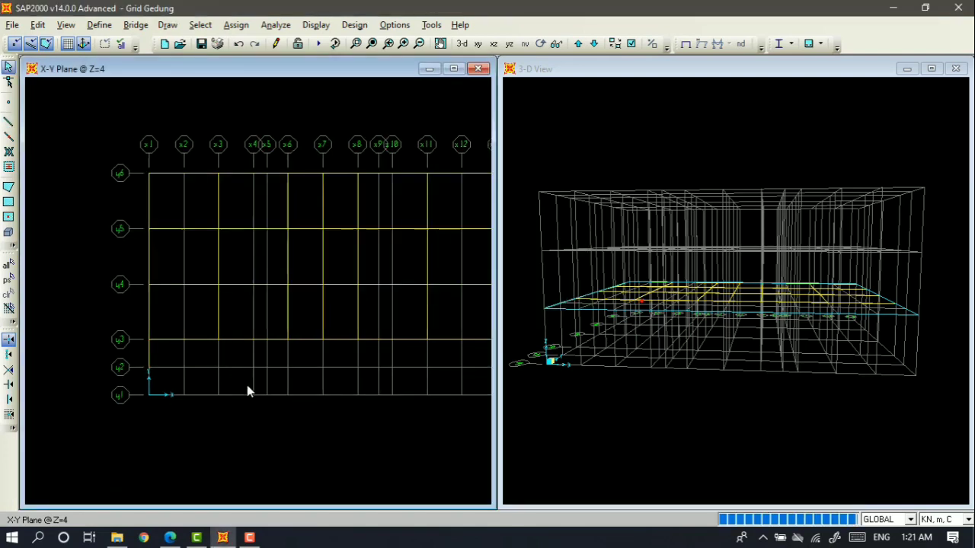
{"action": "middle_click_drag", "start_coordinate": [298, 429], "coordinate": [287, 421]}
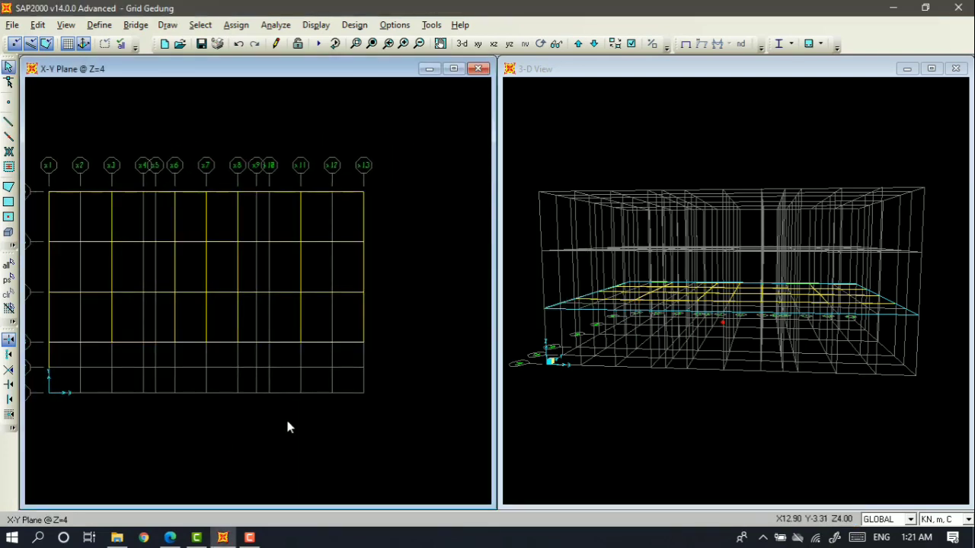
Draw a B1 frame beam along grid x13 between y2 and y3 in the Z=4 plan.
{"action": "left_click", "coordinate": [9, 124]}
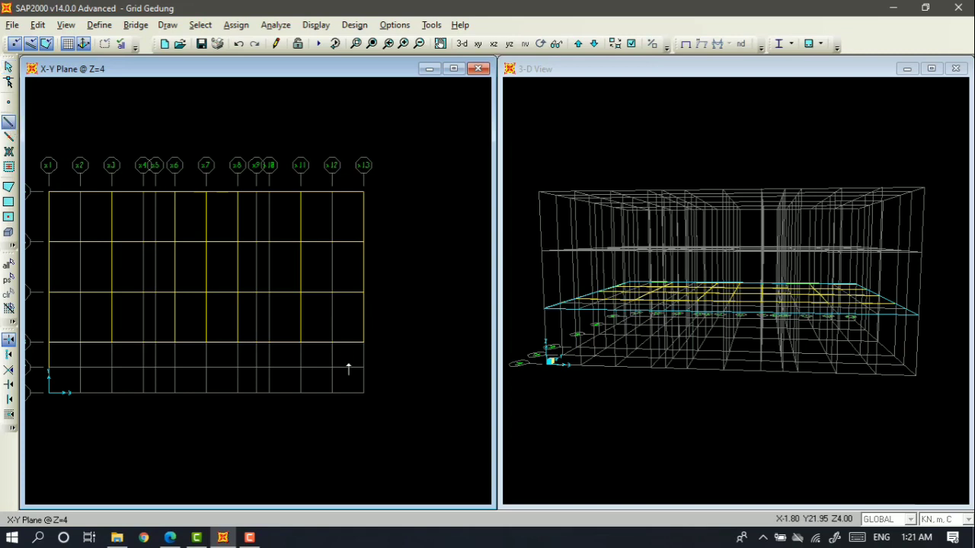
{"action": "key", "text": "Escape"}
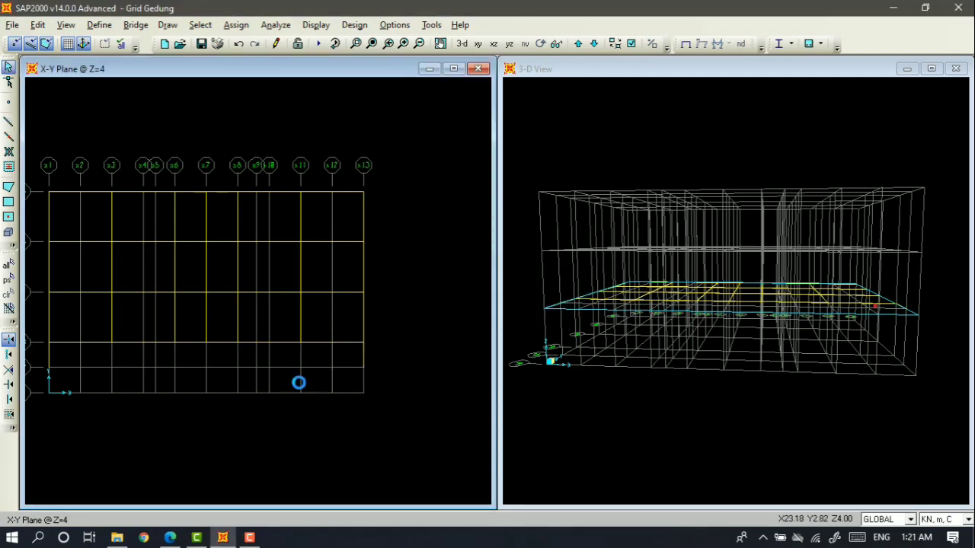
Place BALOK.pdf beside the SAP2000 plan view and compare the beam layout below grid y3 with the grid lines.
{"action": "scroll", "coordinate": [299, 383], "scroll_direction": "down", "scroll_amount": 2}
{"action": "middle_click_drag", "start_coordinate": [299, 383], "coordinate": [387, 371]}
{"action": "scroll", "coordinate": [243, 394], "scroll_direction": "up", "scroll_amount": 1}
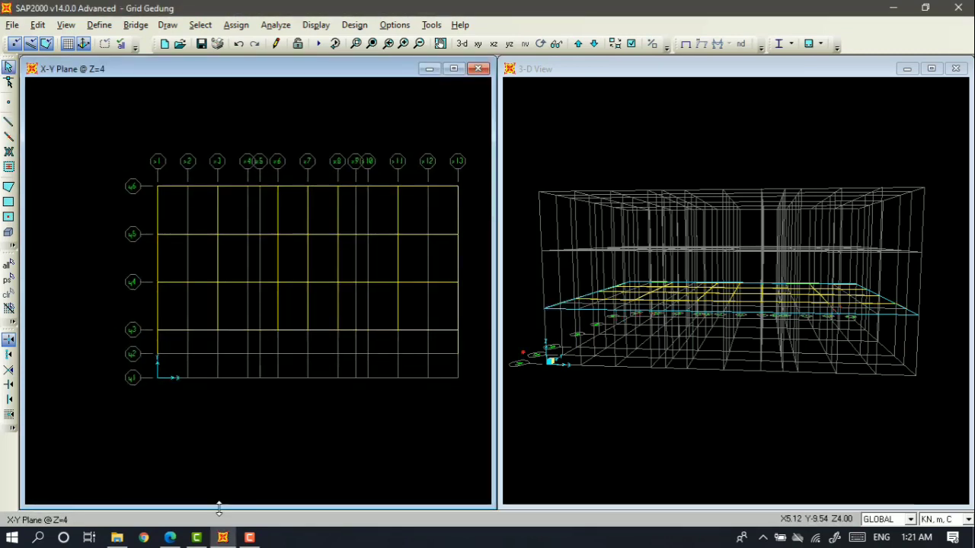
{"action": "key", "text": "alt+Tab"}
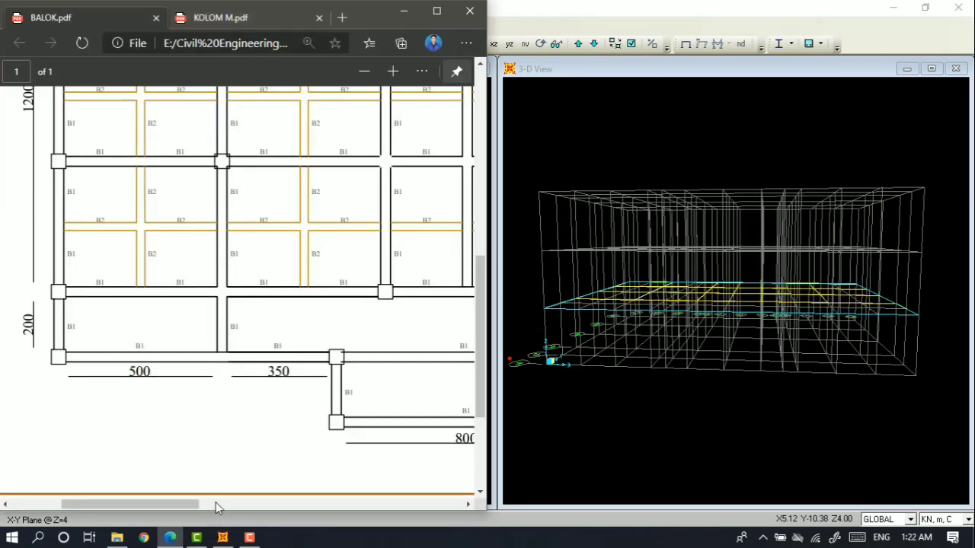
{"action": "key", "text": "alt+Tab"}
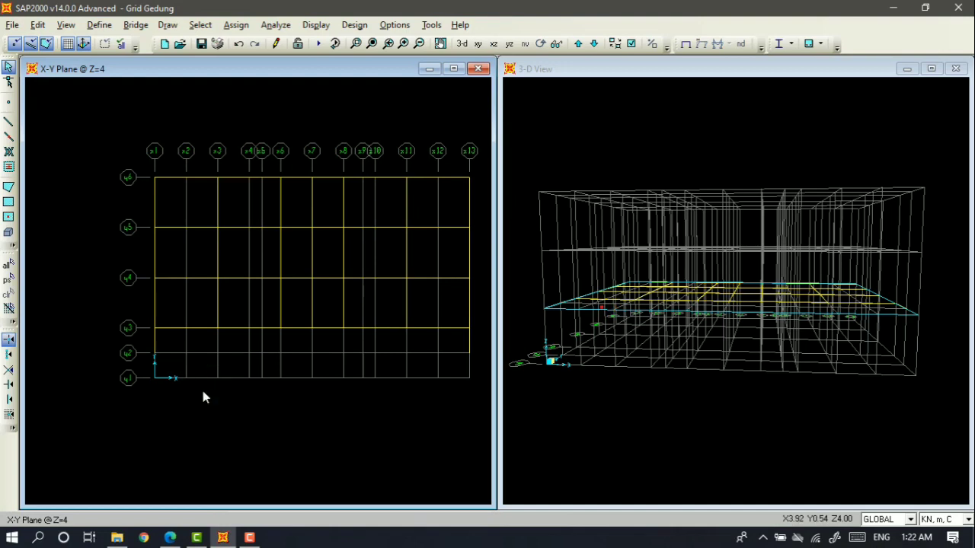
{"action": "scroll", "coordinate": [263, 385], "scroll_direction": "up", "scroll_amount": 1}
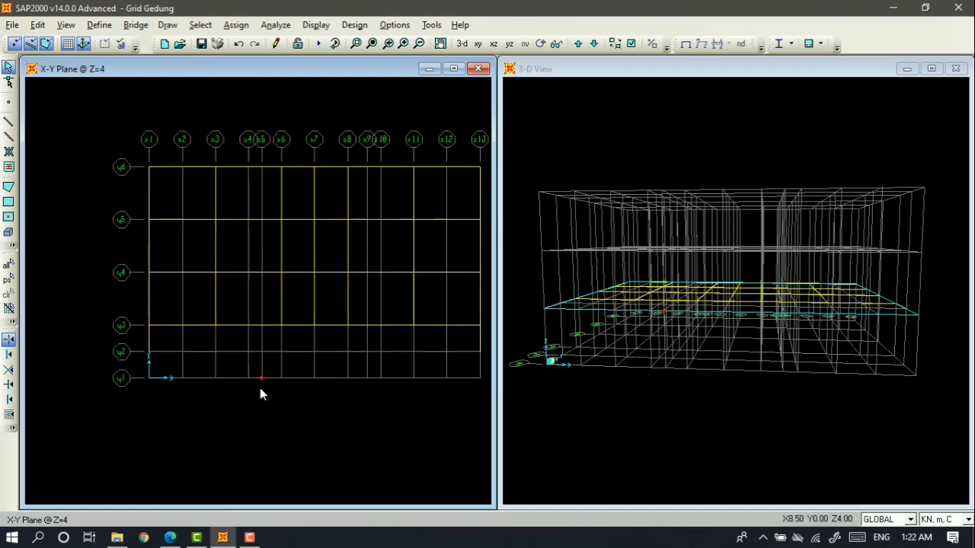
{"action": "key", "text": "alt+Tab"}
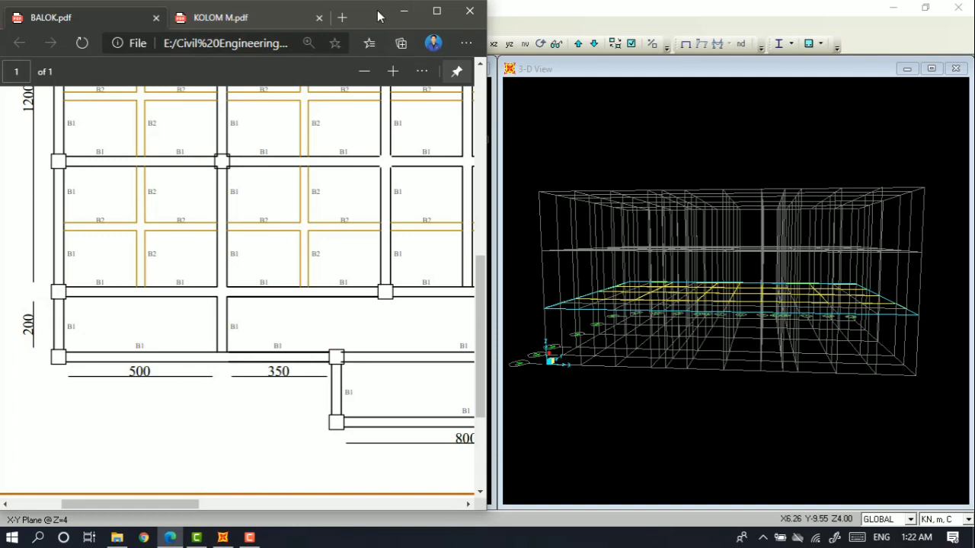
{"action": "left_click_drag", "start_coordinate": [378, 17], "coordinate": [845, 27]}
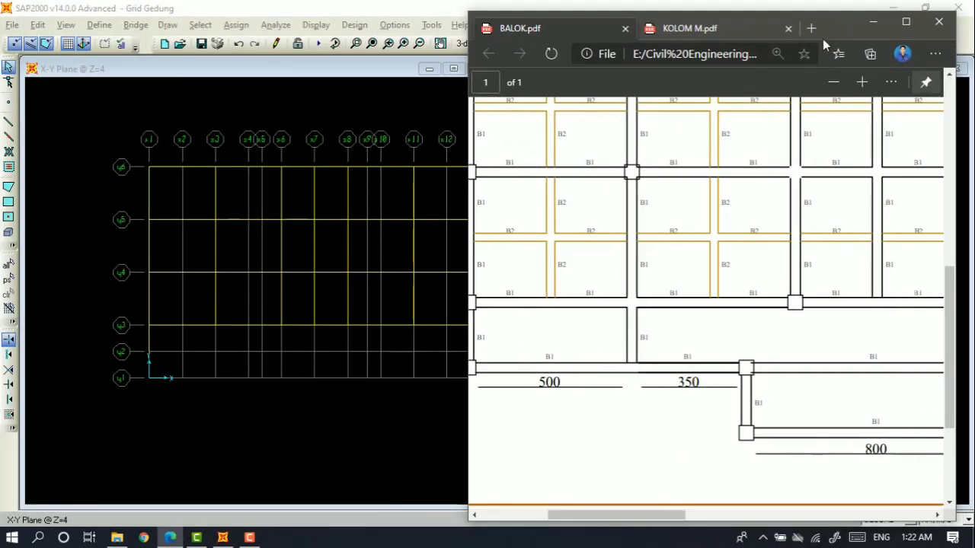
{"action": "left_click_drag", "start_coordinate": [681, 516], "coordinate": [613, 516]}
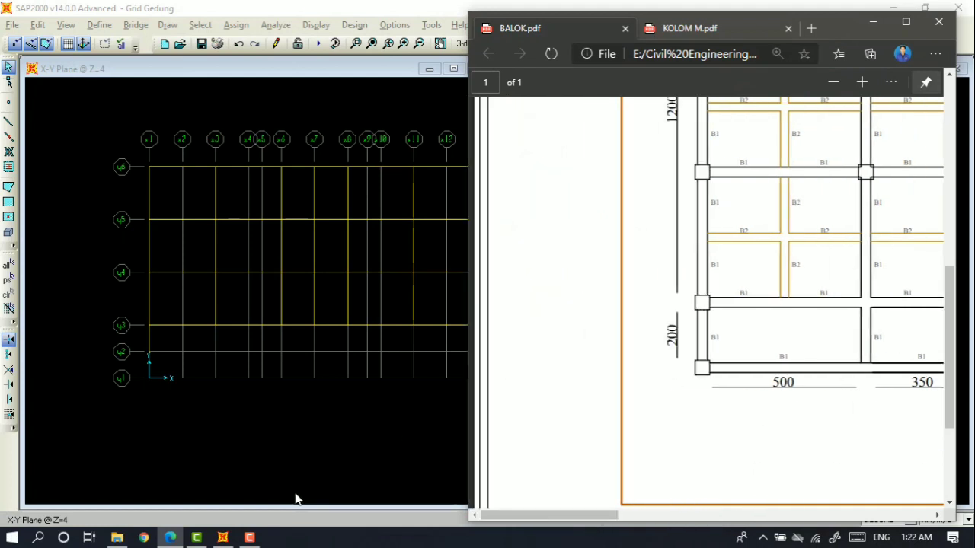
{"action": "scroll", "coordinate": [266, 389], "scroll_direction": "down", "scroll_amount": 2}
{"action": "middle_click_drag", "start_coordinate": [307, 396], "coordinate": [241, 405]}
{"action": "scroll", "coordinate": [233, 401], "scroll_direction": "up", "scroll_amount": 1}
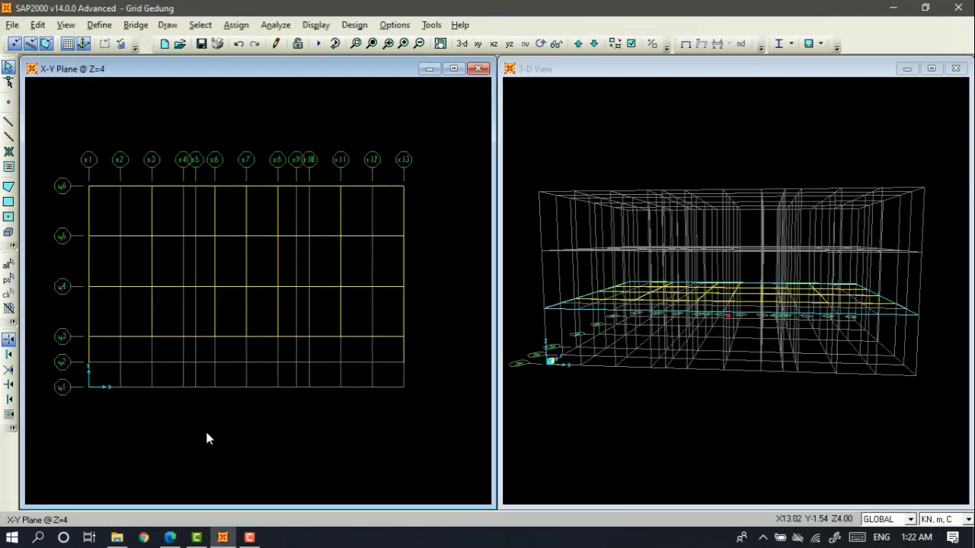
{"action": "scroll", "coordinate": [183, 404], "scroll_direction": "up", "scroll_amount": 1}
{"action": "key", "text": "alt+Tab"}
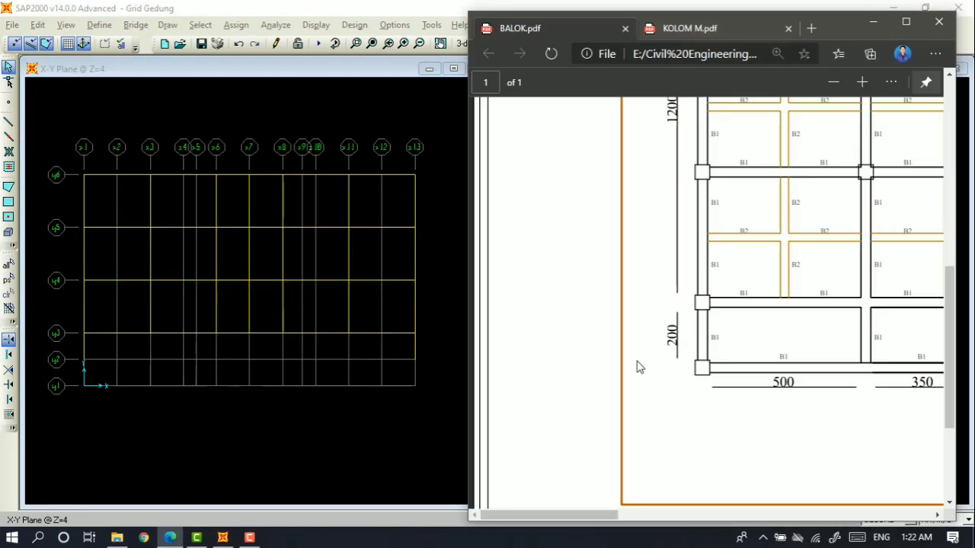
{"action": "scroll", "coordinate": [594, 352], "scroll_direction": "down", "scroll_amount": 3}
{"action": "scroll", "coordinate": [594, 355], "scroll_direction": "down", "scroll_amount": 5, "text": "ctrl"}
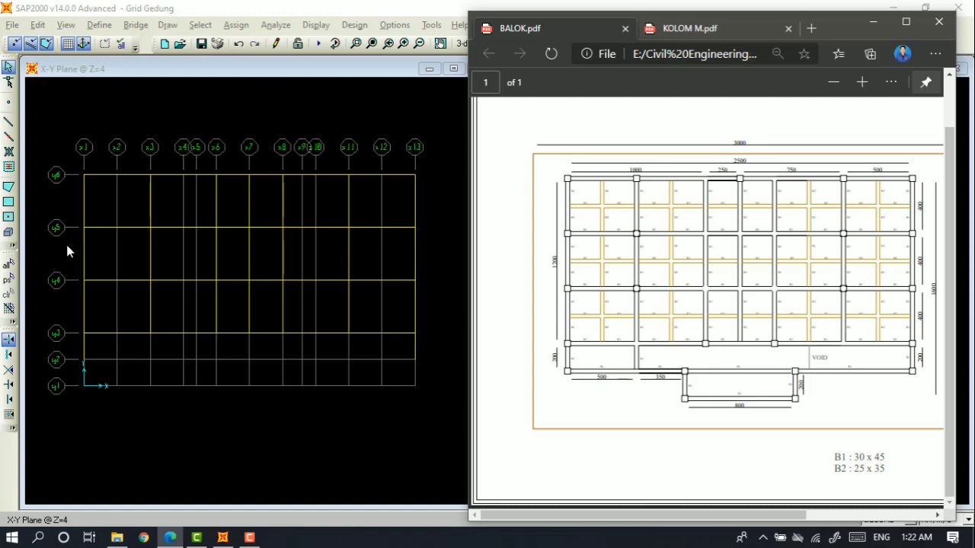
In SAP2000, draw B1 frame beams along grids x3 and x11 between y2 and y3 at Z=4.
{"action": "left_click", "coordinate": [9, 123]}
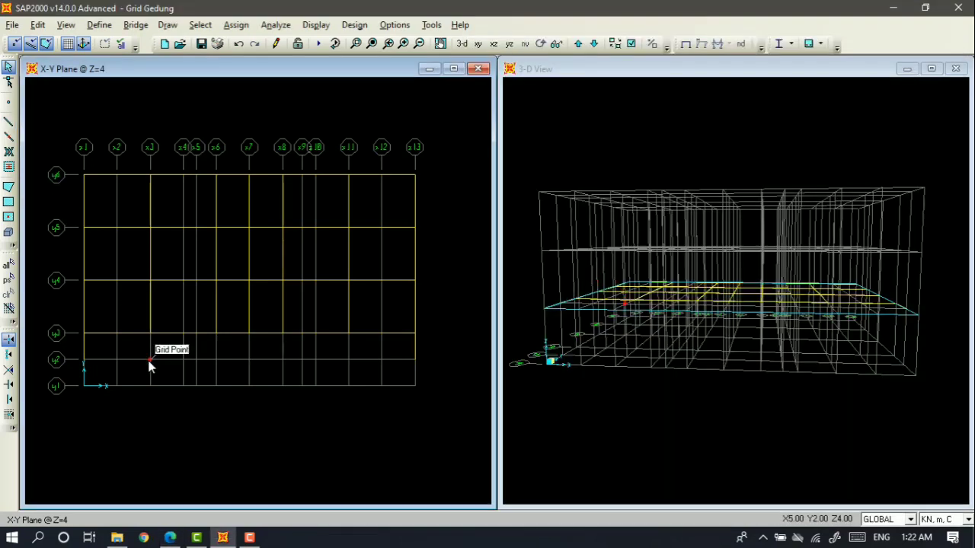
{"action": "left_click", "coordinate": [9, 122]}
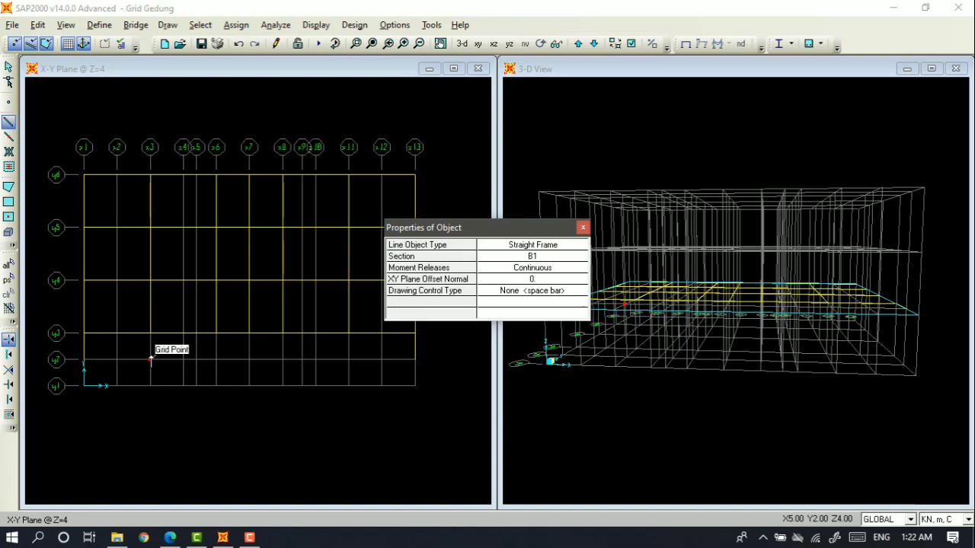
{"action": "left_click", "coordinate": [152, 333]}
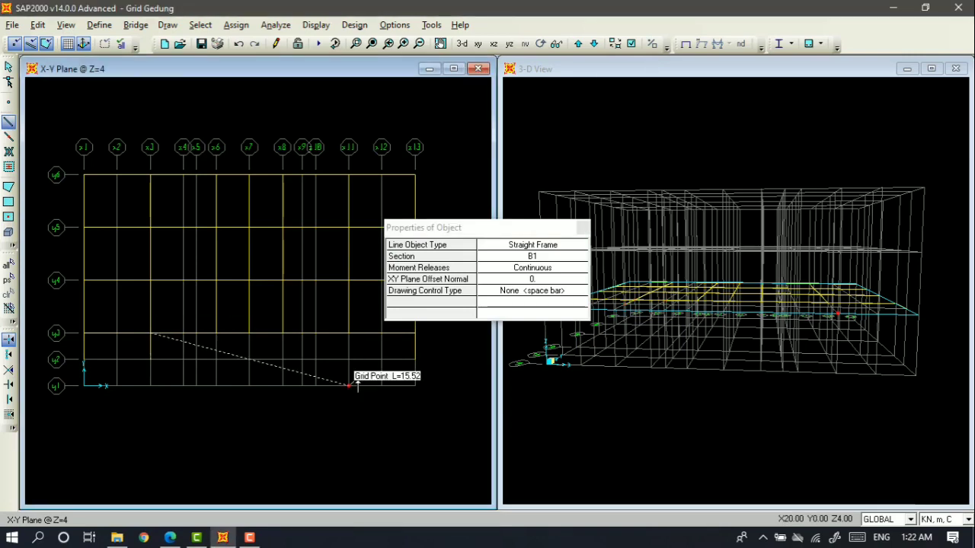
{"action": "key", "text": "Escape"}
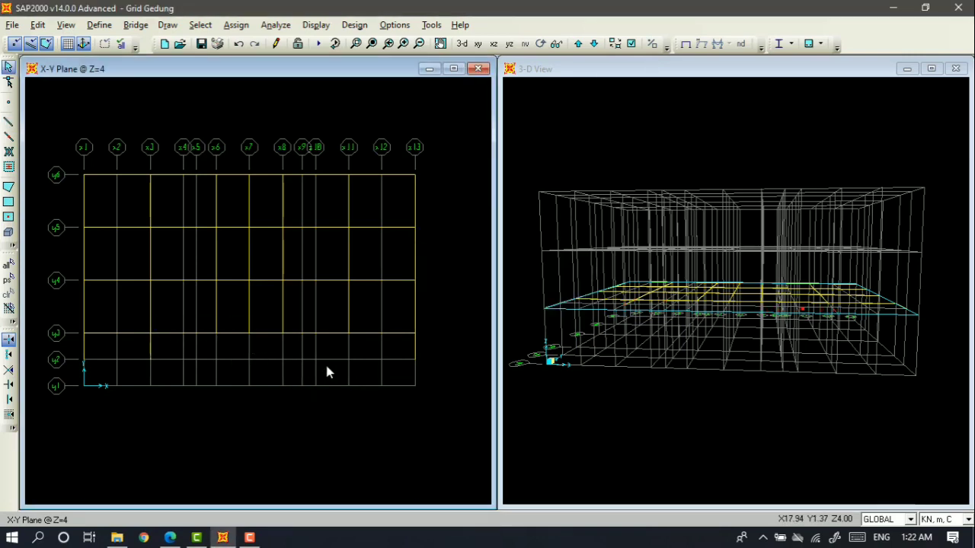
{"action": "left_click", "coordinate": [11, 125]}
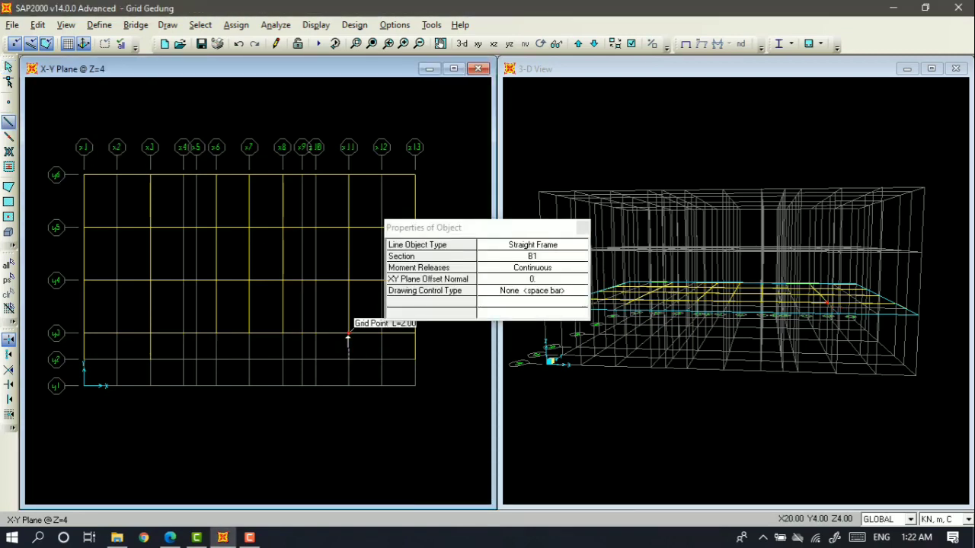
{"action": "key", "text": "Escape"}
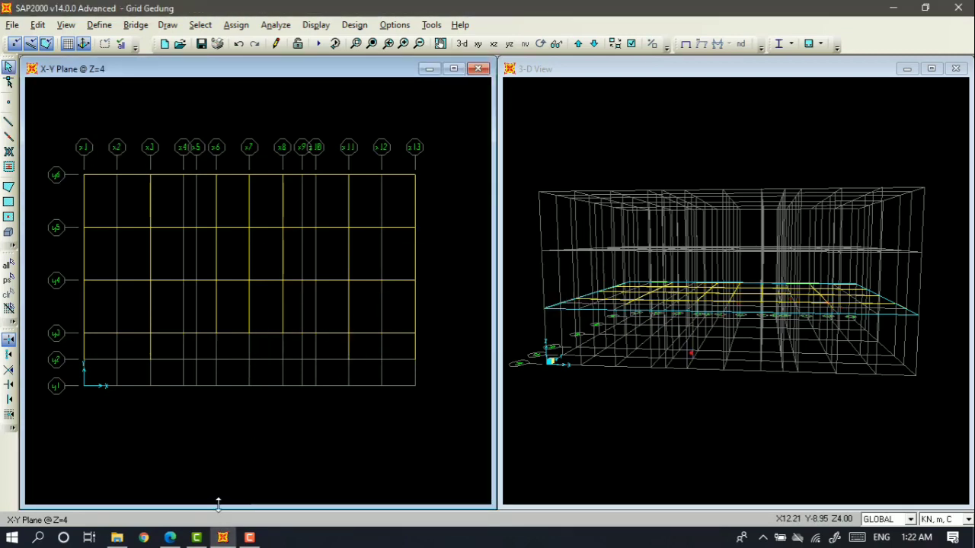
Check the front projection in BALOK.pdf and draw B1 frame beams along grids x5 and x9 between y1 and y2 in SAP2000.
{"action": "key", "text": "alt+Tab"}
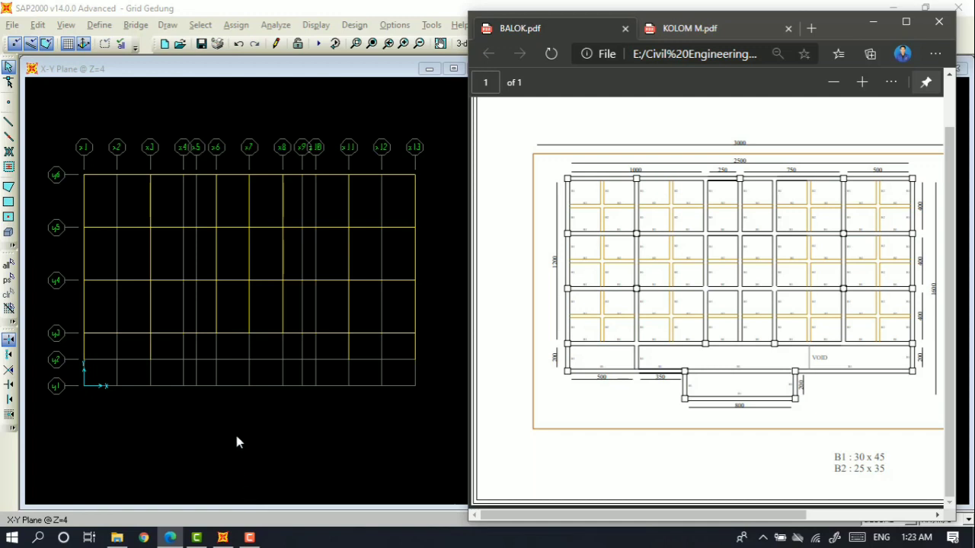
{"action": "left_click", "coordinate": [14, 130]}
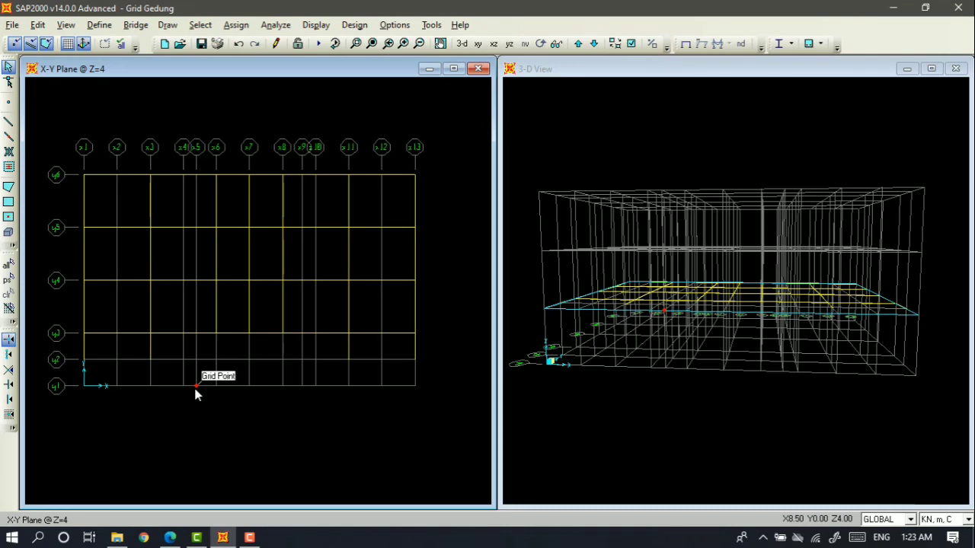
{"action": "left_click", "coordinate": [9, 122]}
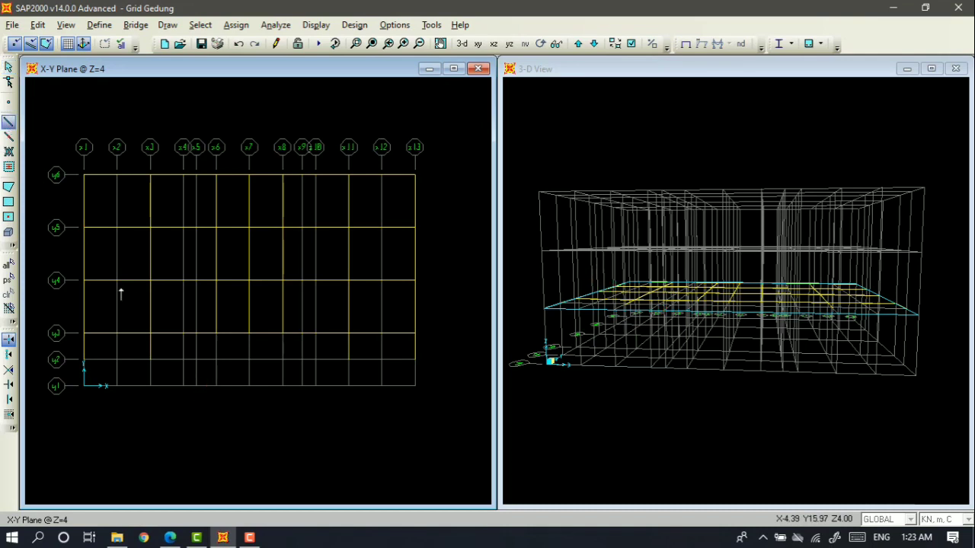
{"action": "left_click", "coordinate": [196, 360]}
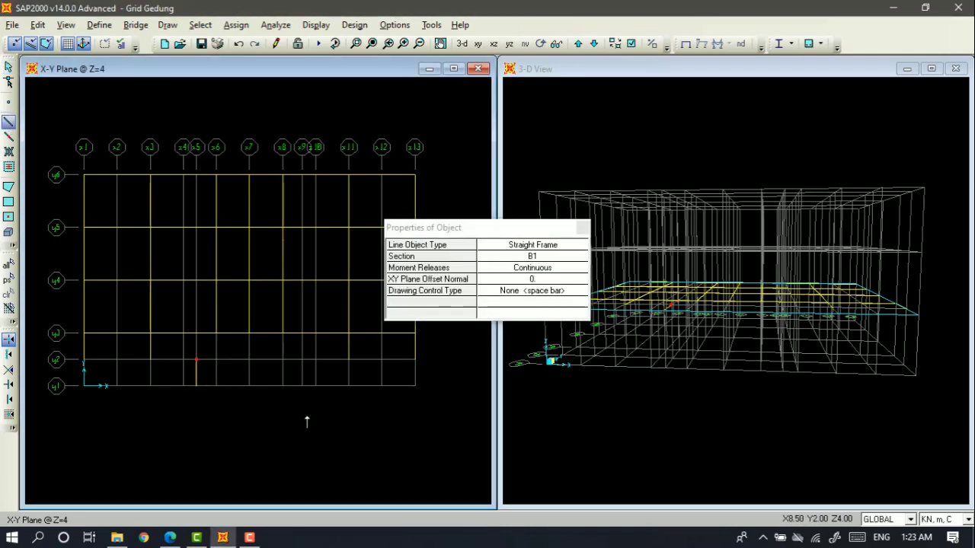
{"action": "key", "text": "Escape"}
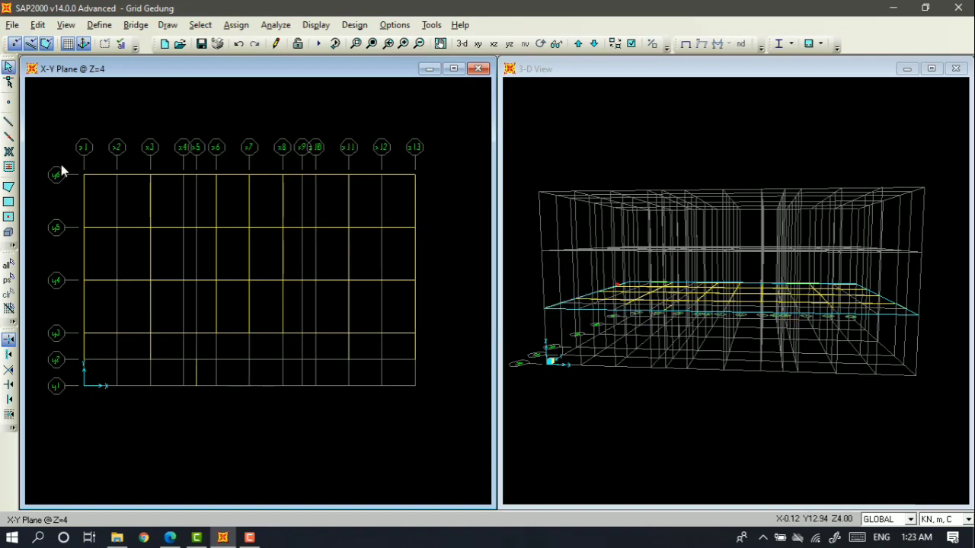
{"action": "left_click", "coordinate": [9, 122]}
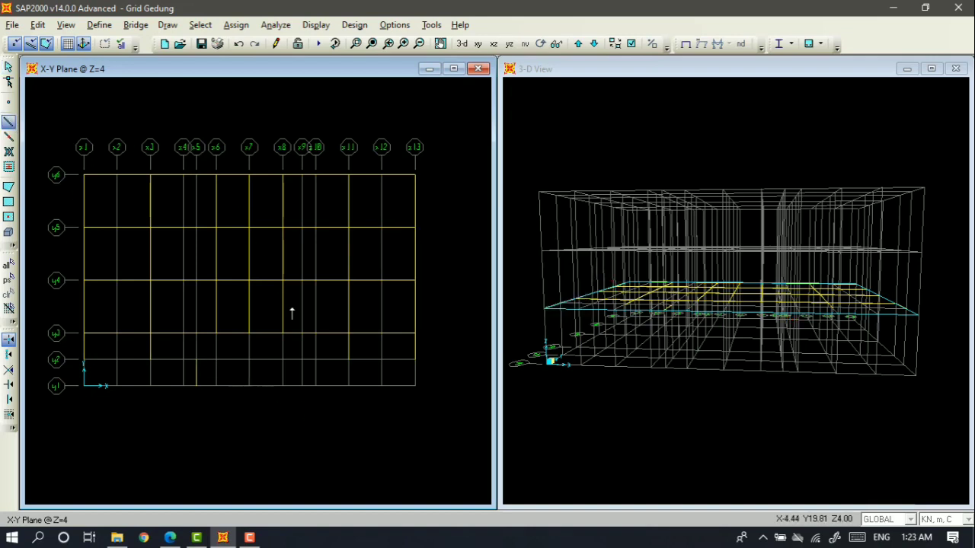
{"action": "left_click", "coordinate": [302, 386]}
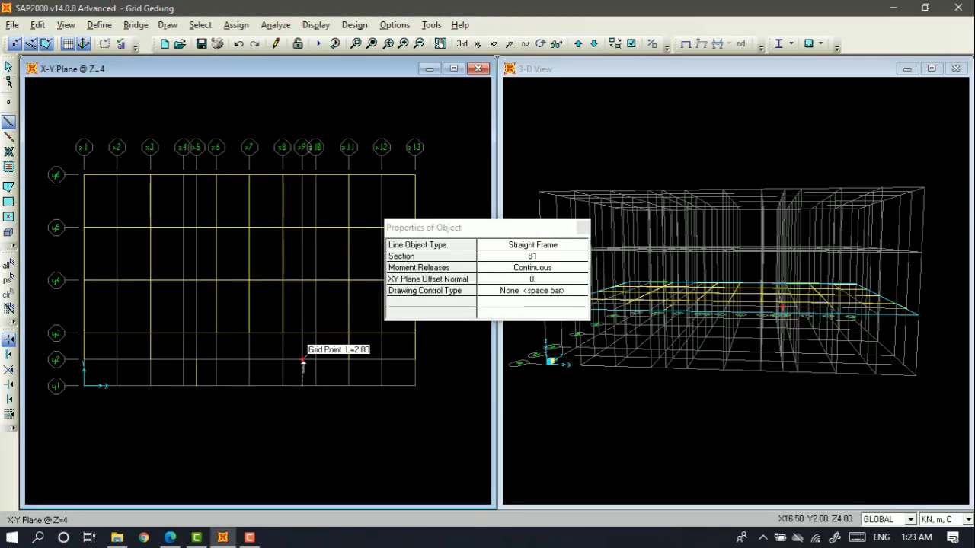
{"action": "left_click", "coordinate": [303, 359]}
{"action": "key", "text": "Escape"}
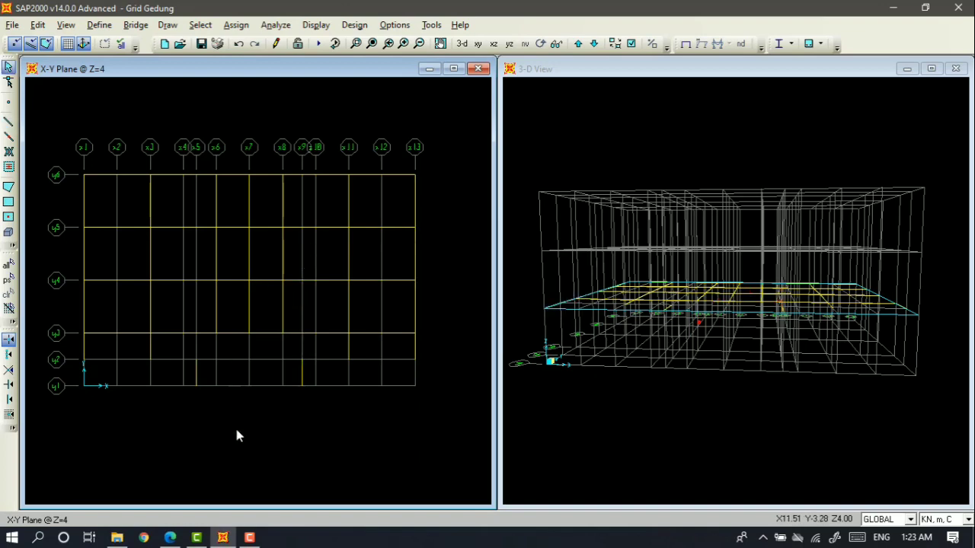
Check the front projection in BALOK.pdf and KOLOM M.pdf, and draw a B1 frame beam along grid y1 from x5 to x9 in SAP2000.
{"action": "key", "text": "alt+Tab"}
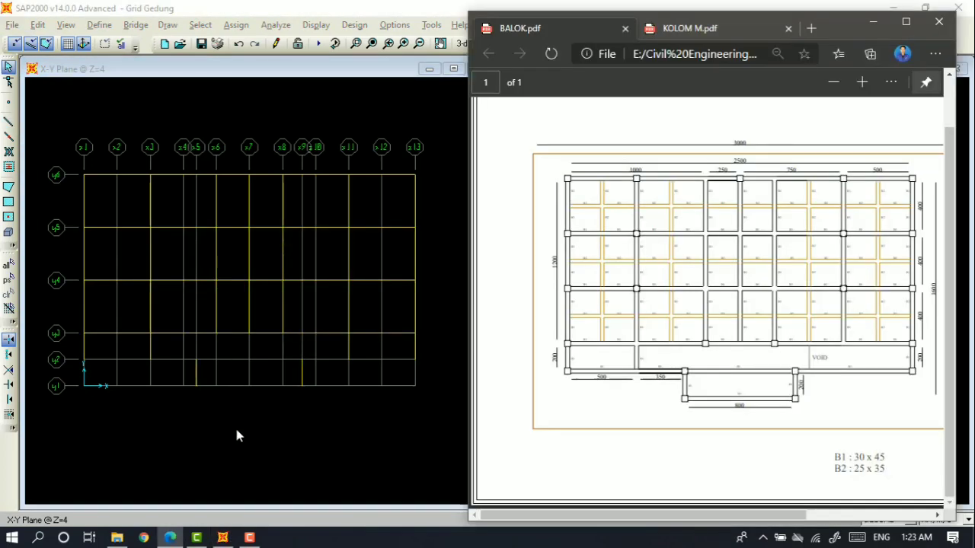
{"action": "scroll", "coordinate": [736, 433], "scroll_direction": "up", "scroll_amount": 3, "text": "ctrl"}
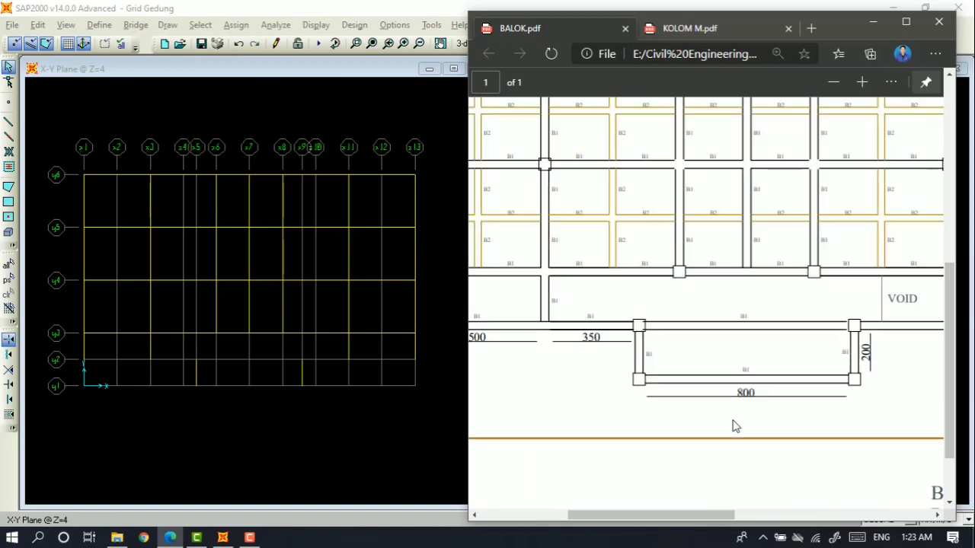
{"action": "scroll", "coordinate": [774, 367], "scroll_direction": "up", "scroll_amount": 1, "text": "ctrl"}
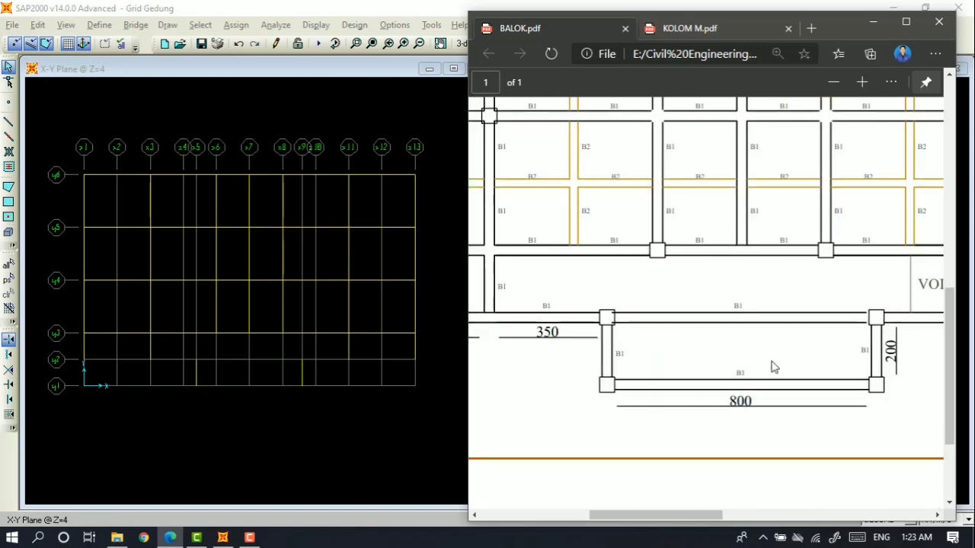
{"action": "scroll", "coordinate": [773, 367], "scroll_direction": "down", "scroll_amount": 2, "text": "ctrl"}
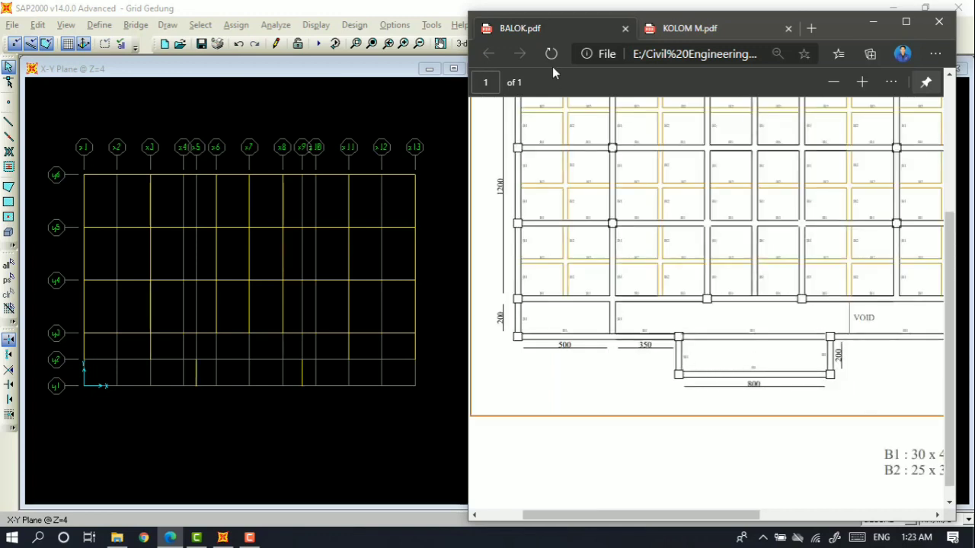
{"action": "left_click", "coordinate": [668, 35]}
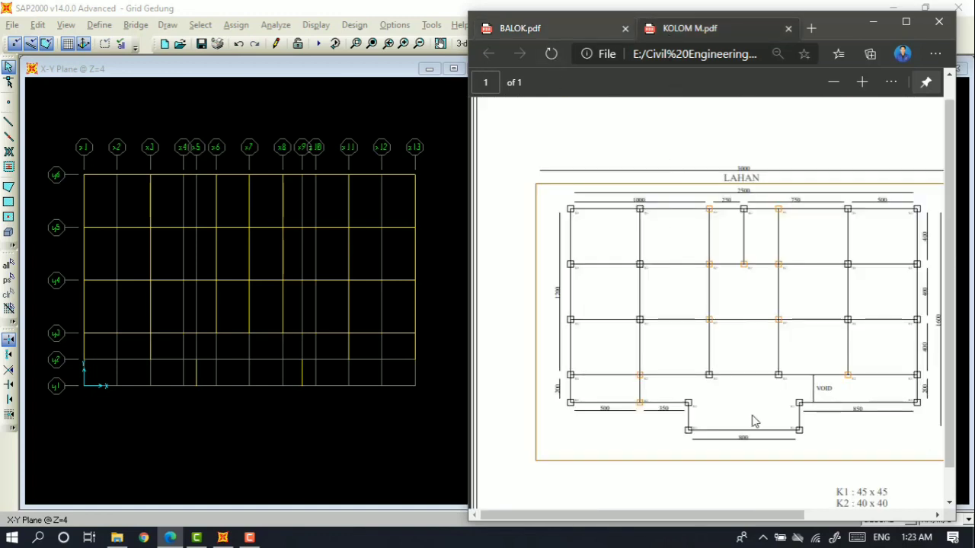
{"action": "left_click", "coordinate": [868, 27]}
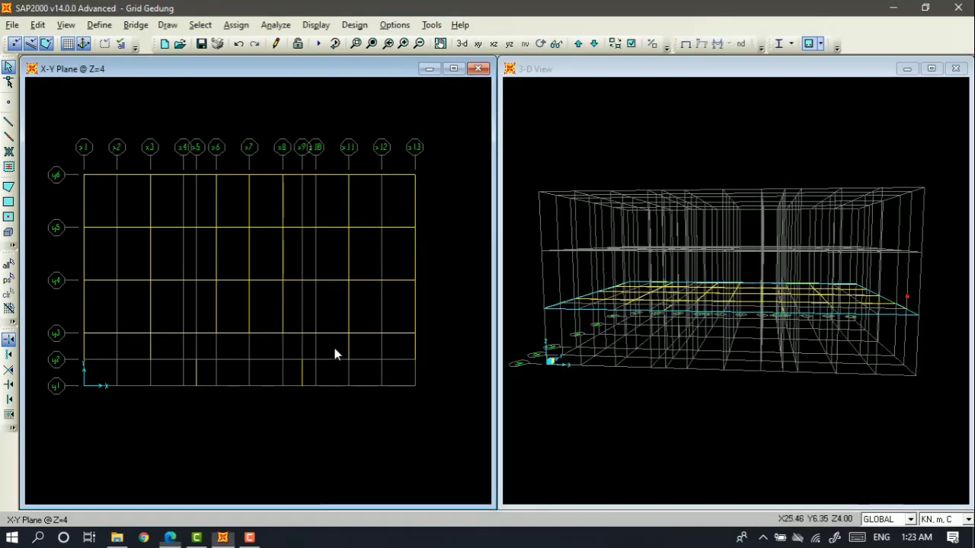
{"action": "left_click", "coordinate": [7, 124]}
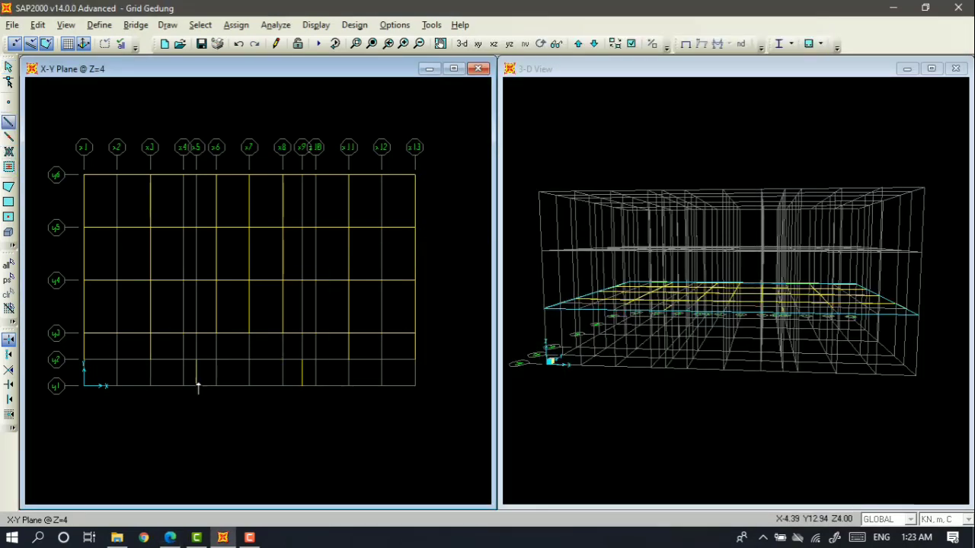
{"action": "left_click", "coordinate": [197, 386]}
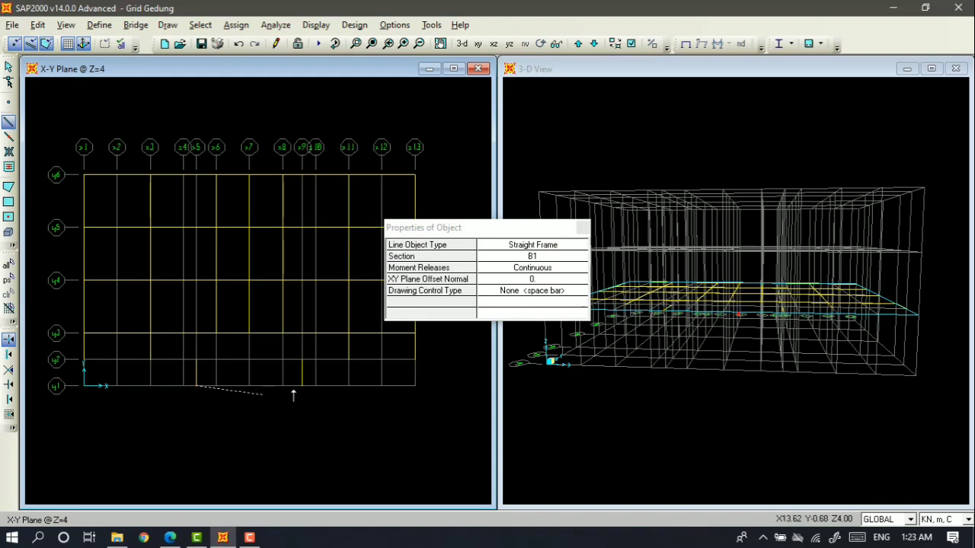
{"action": "left_click", "coordinate": [302, 385]}
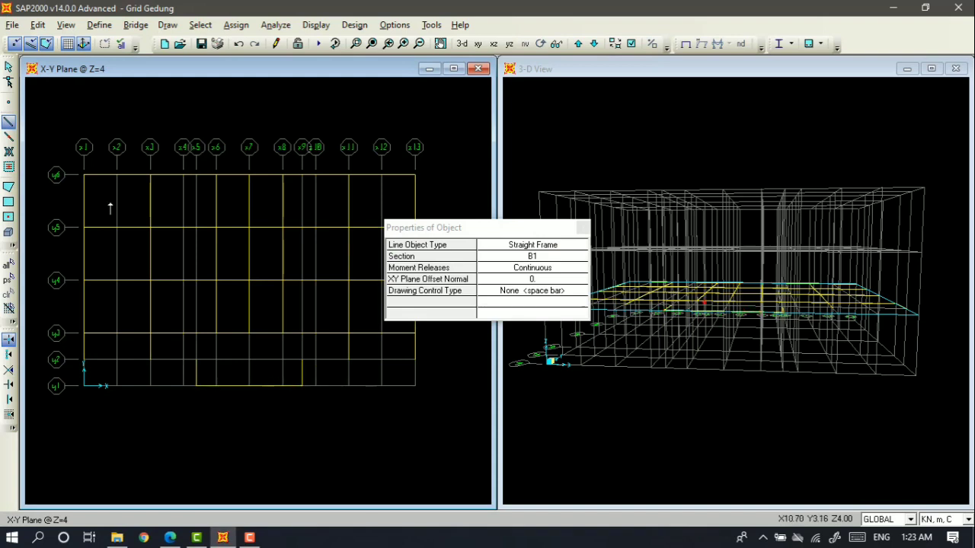
Draw a B1 frame beam along grid y2 from x5 to x9 in the Z=4 plan view.
{"action": "left_click", "coordinate": [9, 67]}
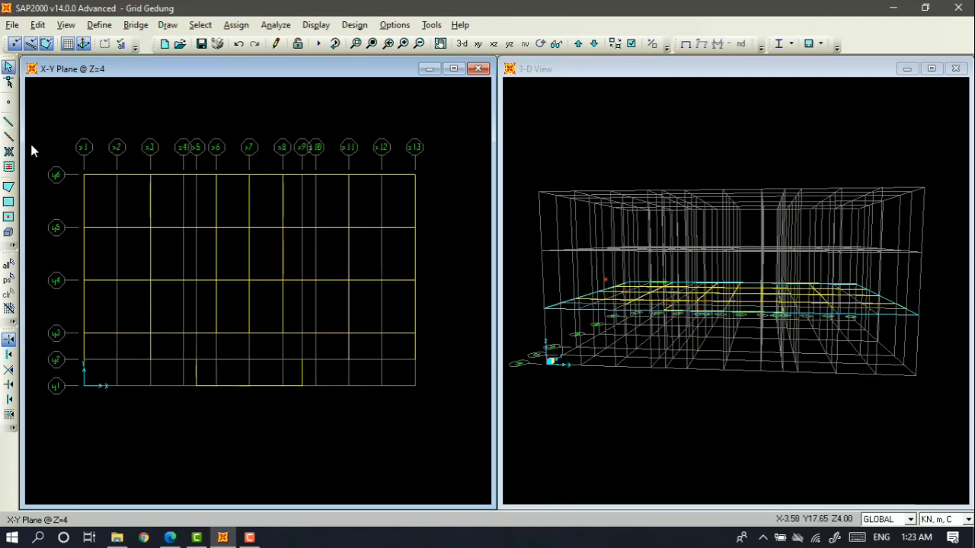
{"action": "left_click", "coordinate": [8, 122]}
{"action": "left_click", "coordinate": [197, 360]}
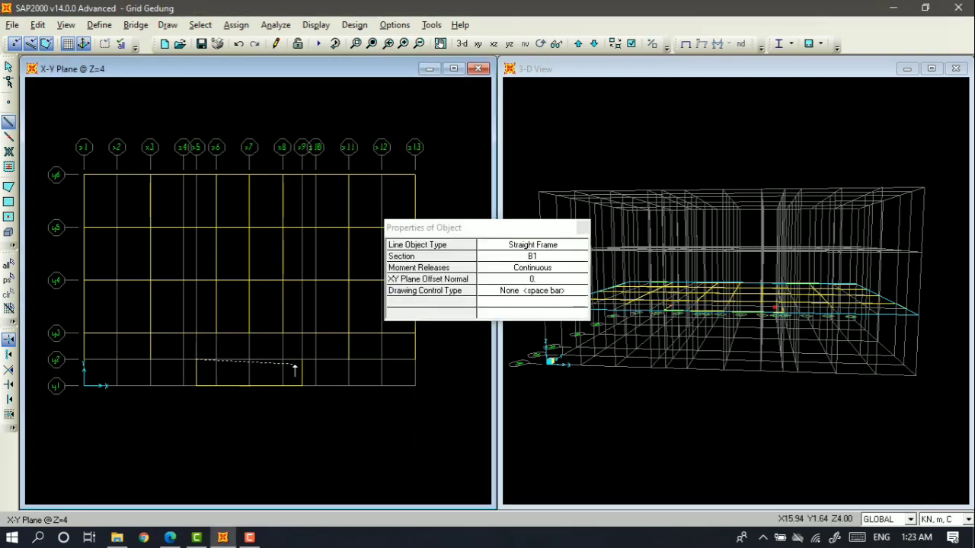
{"action": "left_click", "coordinate": [302, 360]}
{"action": "key", "text": "Escape"}
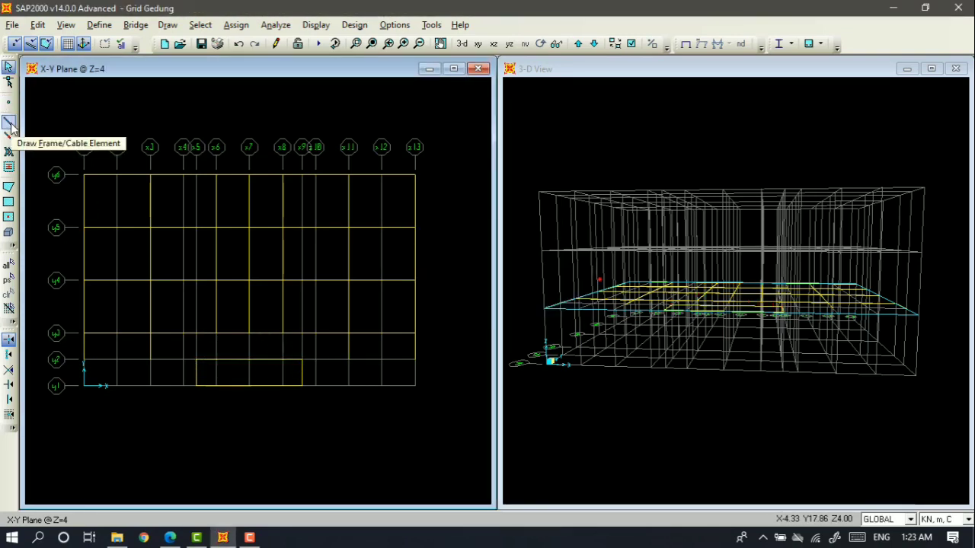
Check the front beam line in KOLOM M.pdf and draw a B1 frame beam along grid y2 from x1 to x5 in SAP2000.
{"action": "key", "text": "alt+Tab"}
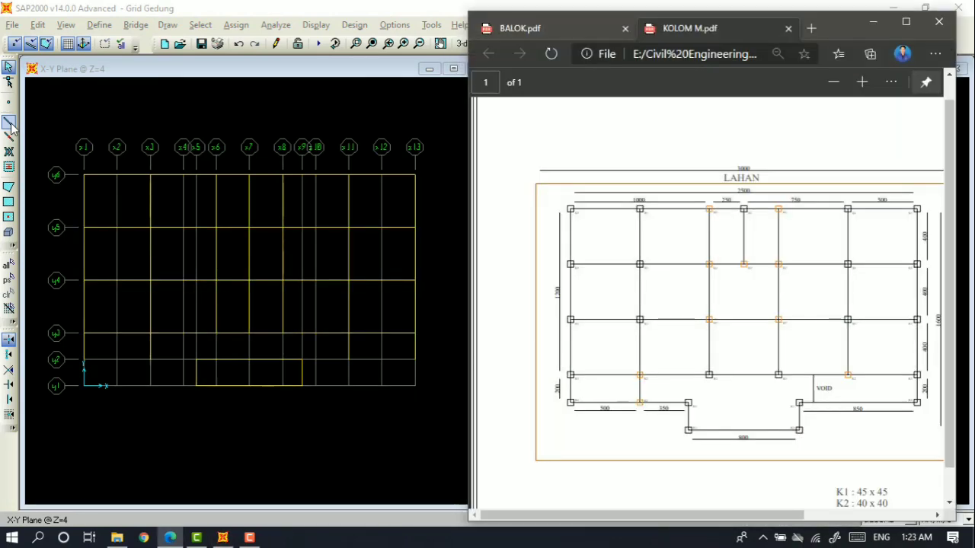
{"action": "key", "text": "alt+Tab"}
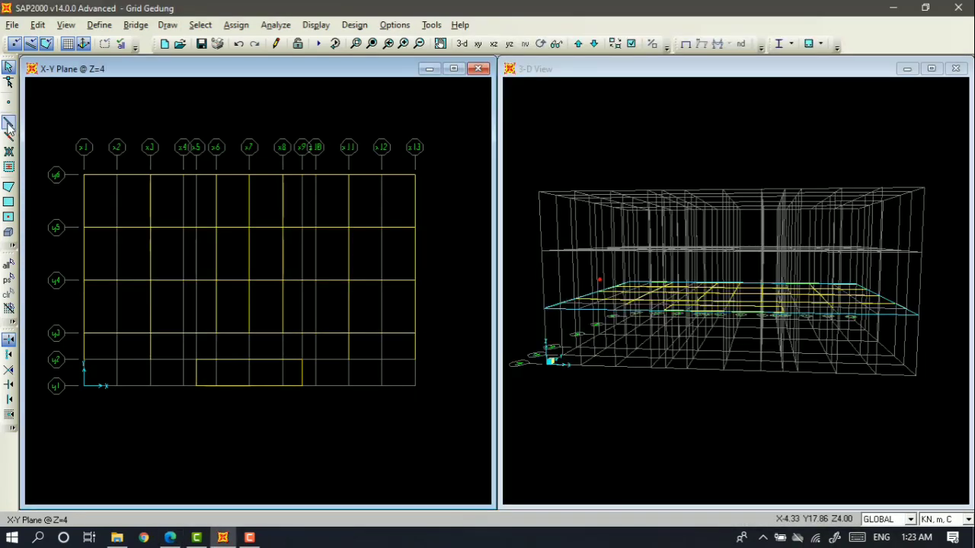
{"action": "left_click", "coordinate": [8, 124]}
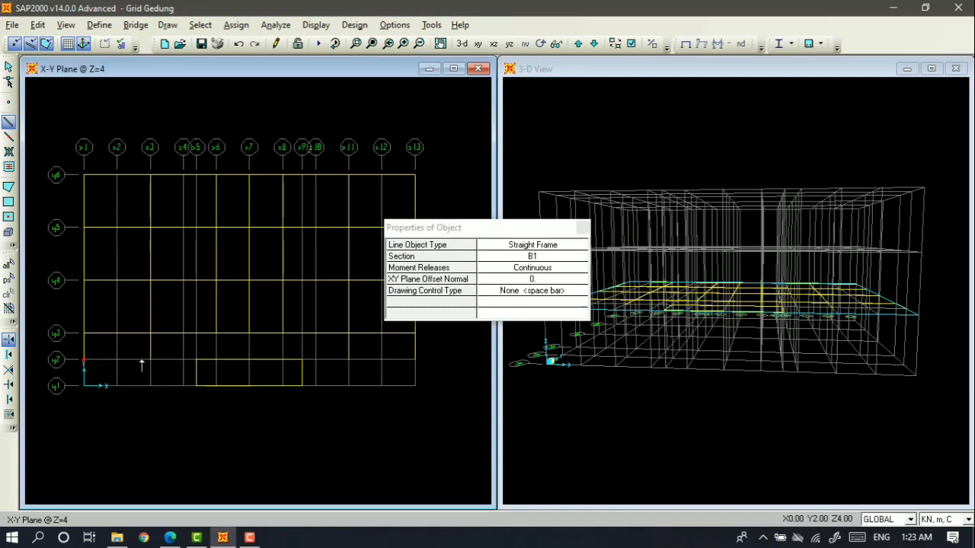
{"action": "left_click", "coordinate": [195, 360]}
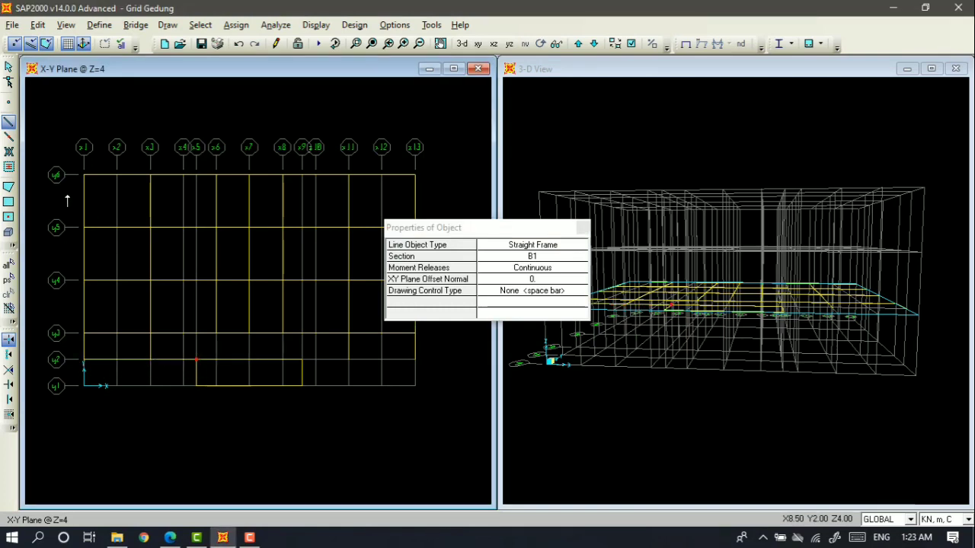
{"action": "key", "text": "Escape"}
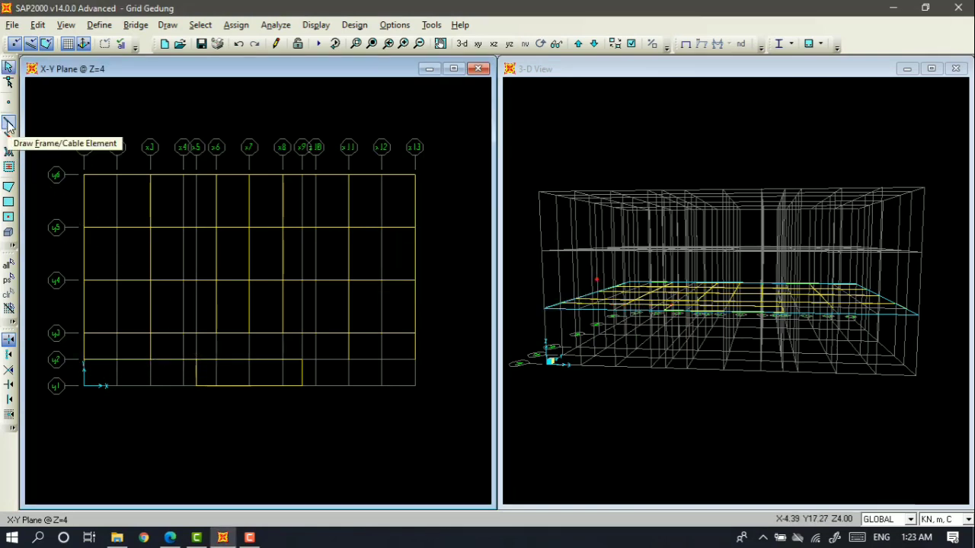
Draw B1 frame beams along grid y2 from x13 to x9 in the Z=4 plan view.
{"action": "left_click", "coordinate": [8, 124]}
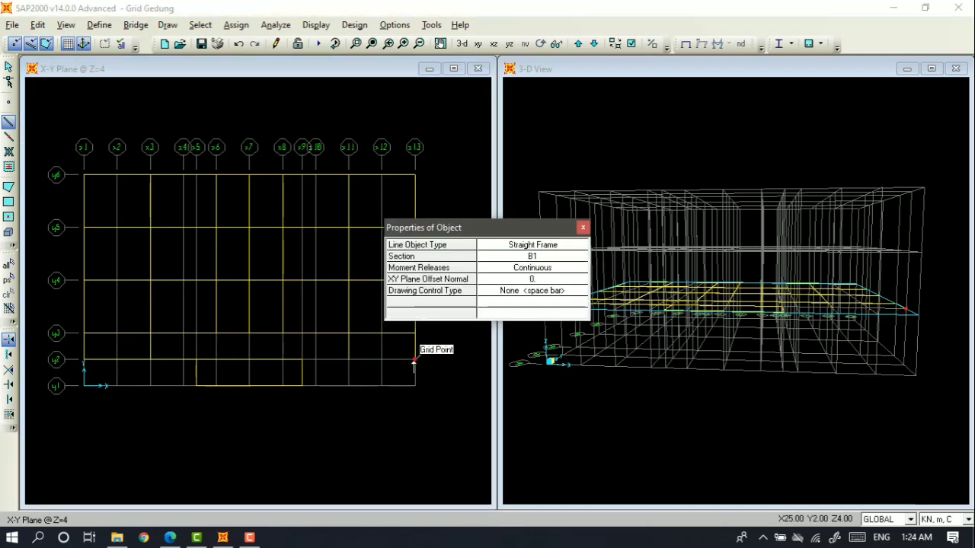
{"action": "left_click", "coordinate": [414, 359]}
{"action": "left_click", "coordinate": [349, 361]}
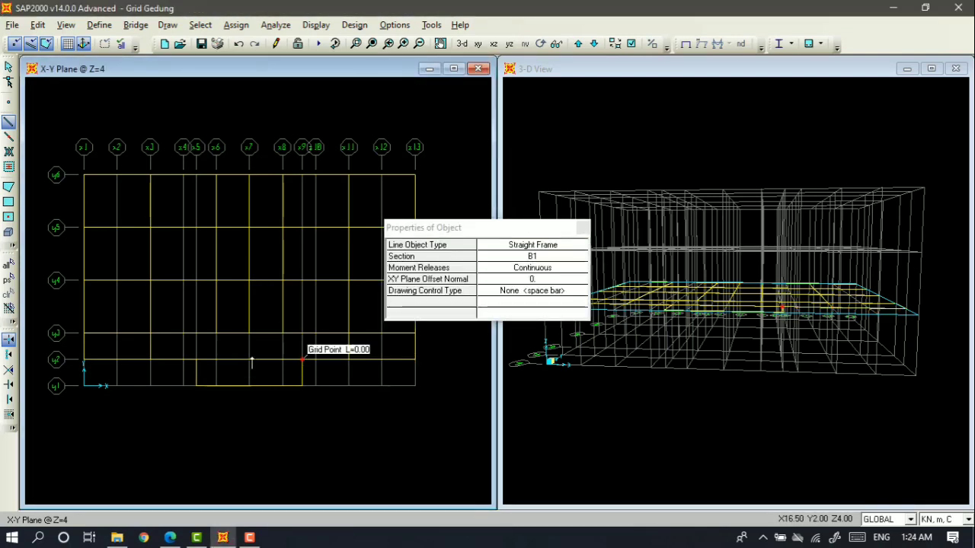
{"action": "key", "text": "Escape"}
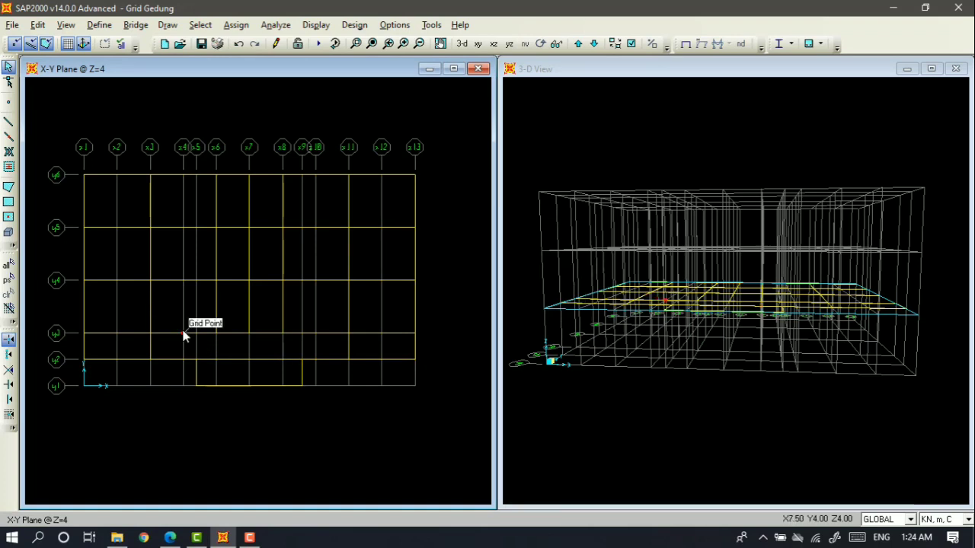
Compare the plan view with the void area in KOLOM M.pdf and delete the beam along grid x11 between y2 and y3 in SAP2000.
{"action": "key", "text": "alt+Tab"}
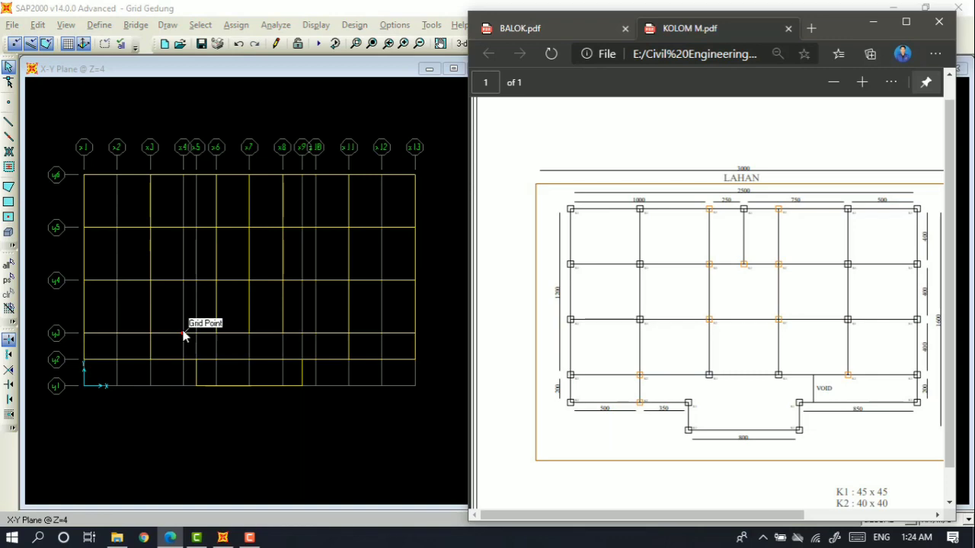
{"action": "key", "text": "alt+Tab"}
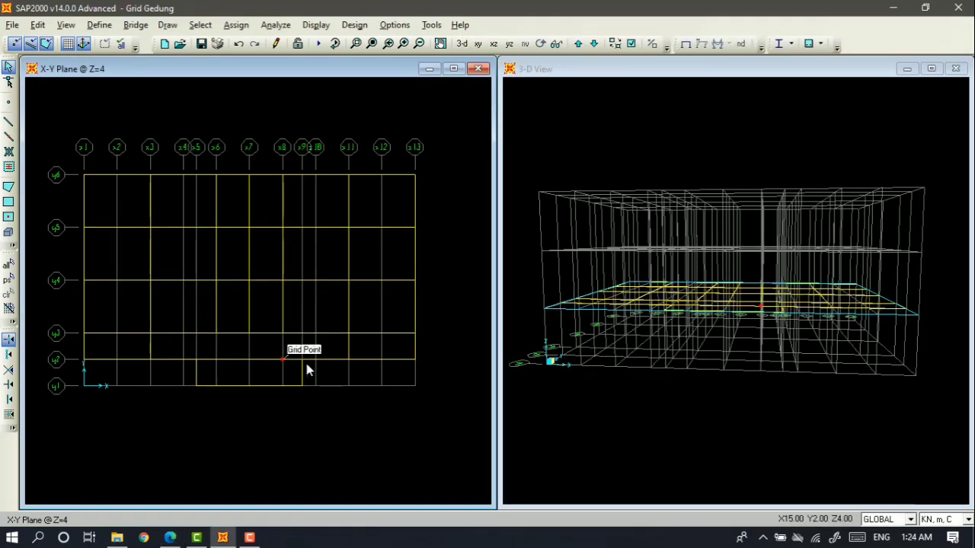
{"action": "key", "text": "alt+Tab"}
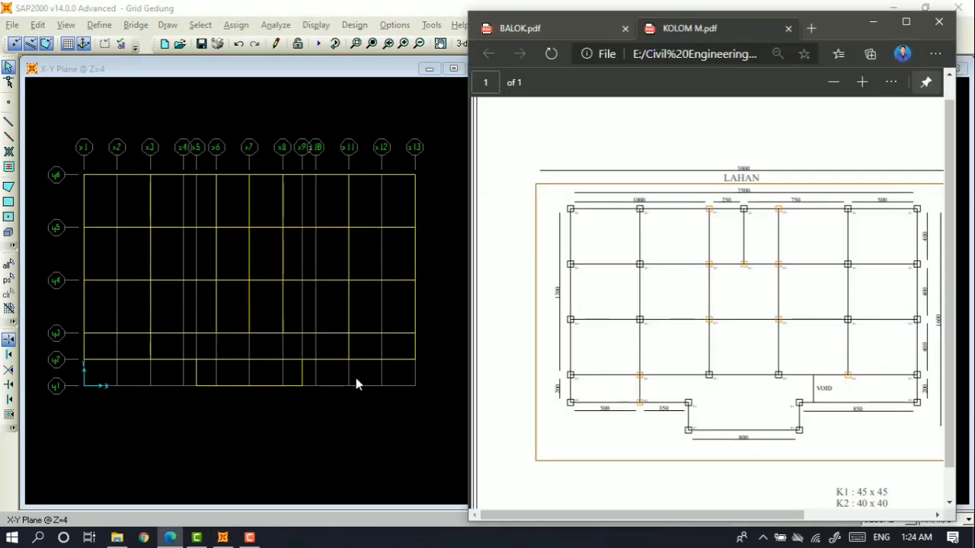
{"action": "key", "text": "alt+Tab"}
{"action": "scroll", "coordinate": [355, 357], "scroll_direction": "up", "scroll_amount": 1}
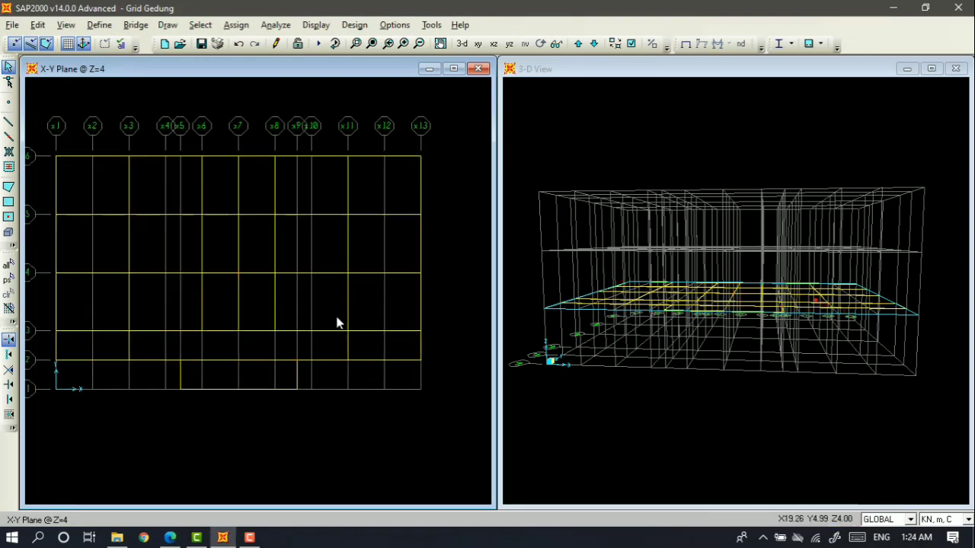
{"action": "left_click", "coordinate": [353, 364]}
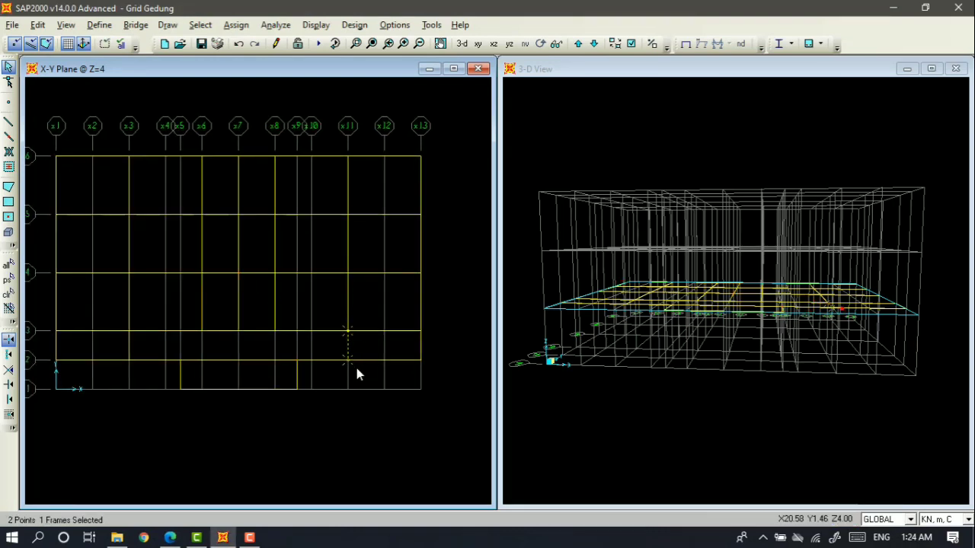
{"action": "key", "text": "Delete"}
{"action": "scroll", "coordinate": [332, 355], "scroll_direction": "up", "scroll_amount": 2}
{"action": "scroll", "coordinate": [295, 354], "scroll_direction": "down", "scroll_amount": 1}
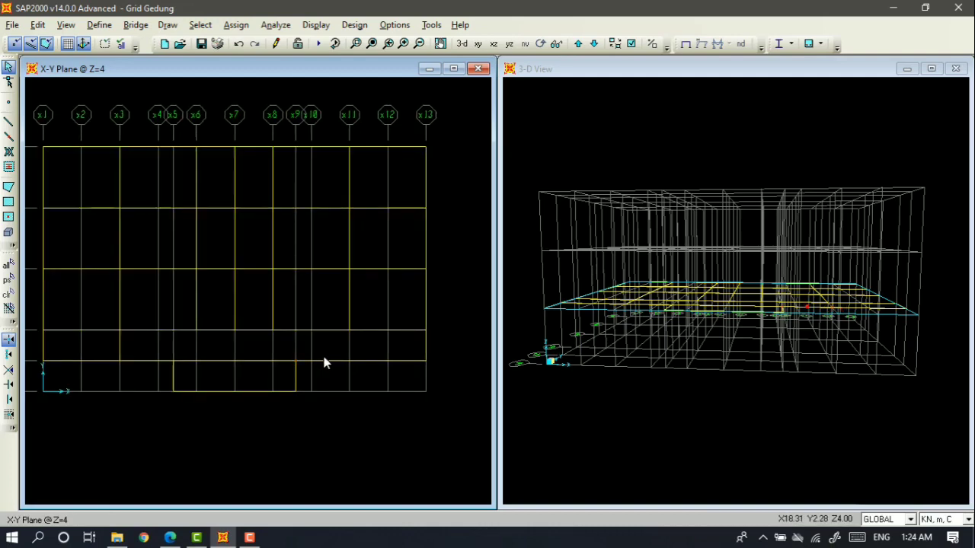
{"action": "scroll", "coordinate": [324, 363], "scroll_direction": "down", "scroll_amount": 1}
Examine the B1 and B2 beam layout in BALOK.pdf, from the upper bays down to the front projection.
{"action": "left_click", "coordinate": [169, 537]}
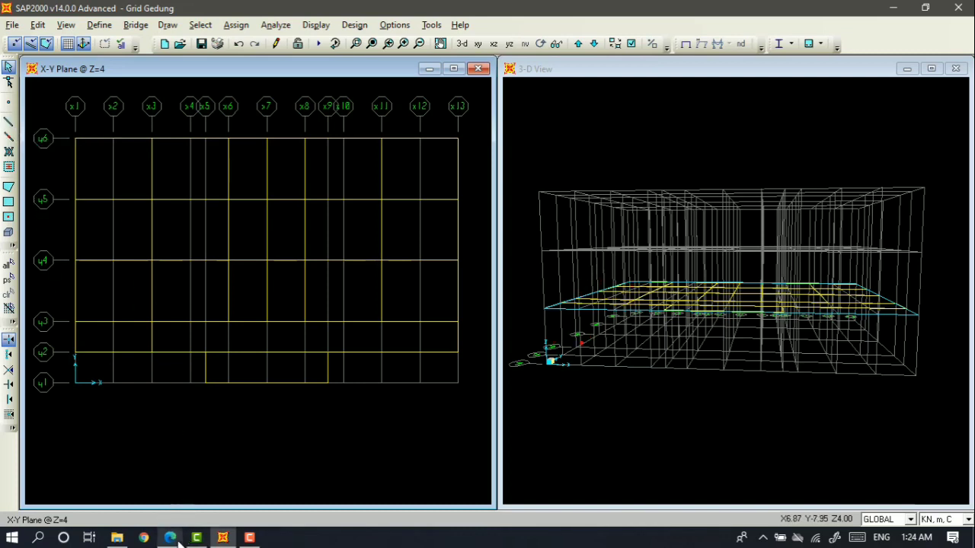
{"action": "key", "text": "alt+Tab"}
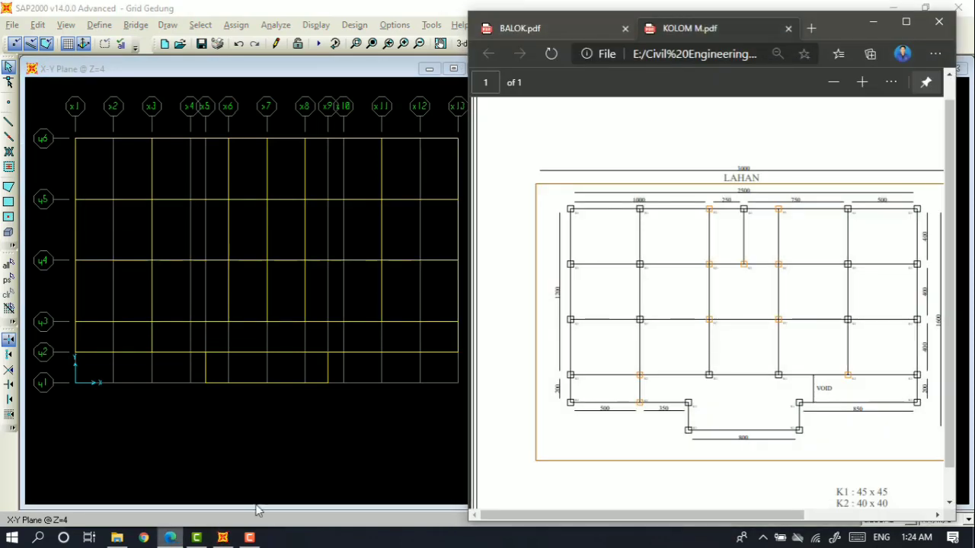
{"action": "left_click", "coordinate": [583, 30]}
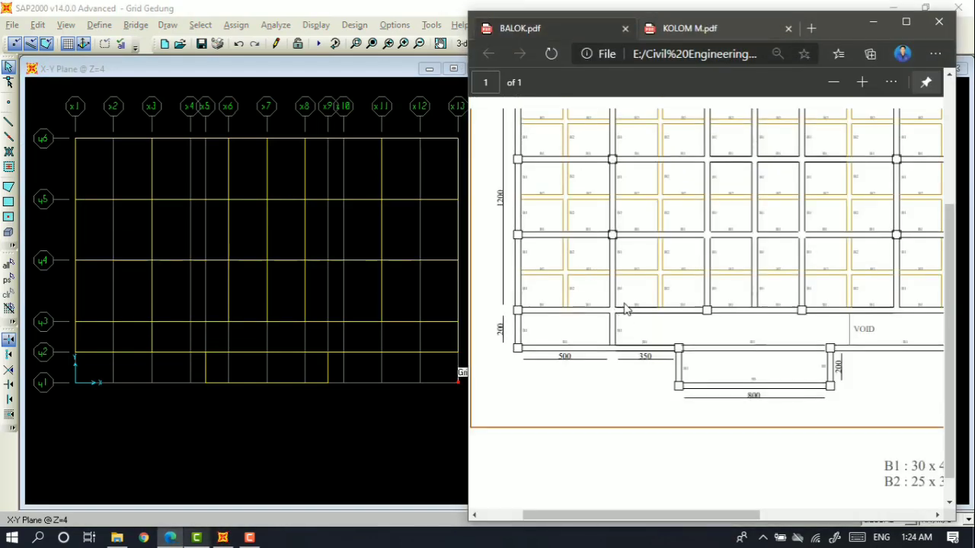
{"action": "scroll", "coordinate": [624, 308], "scroll_direction": "up", "scroll_amount": 3}
{"action": "scroll", "coordinate": [624, 308], "scroll_direction": "down", "scroll_amount": 3}
{"action": "scroll", "coordinate": [624, 308], "scroll_direction": "up", "scroll_amount": 3}
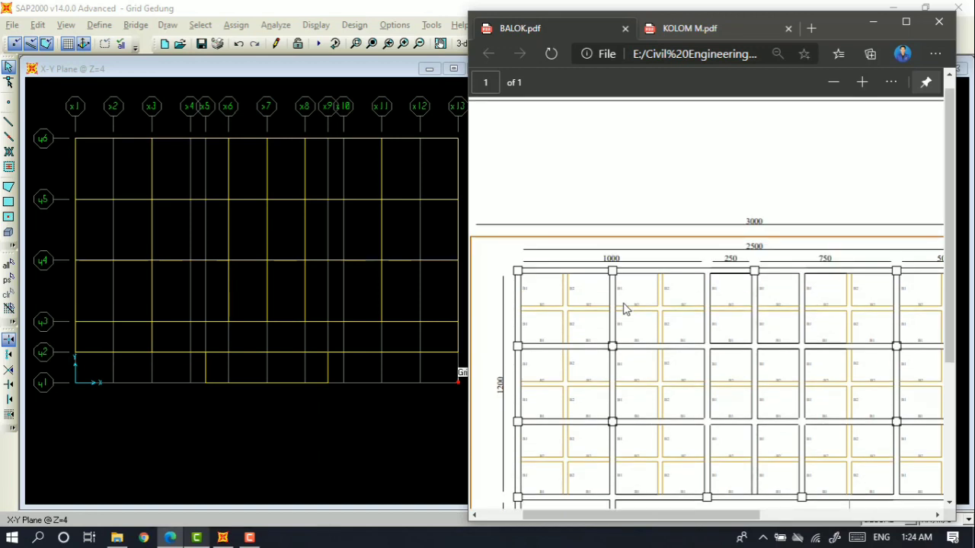
{"action": "scroll", "coordinate": [624, 308], "scroll_direction": "down", "scroll_amount": 3}
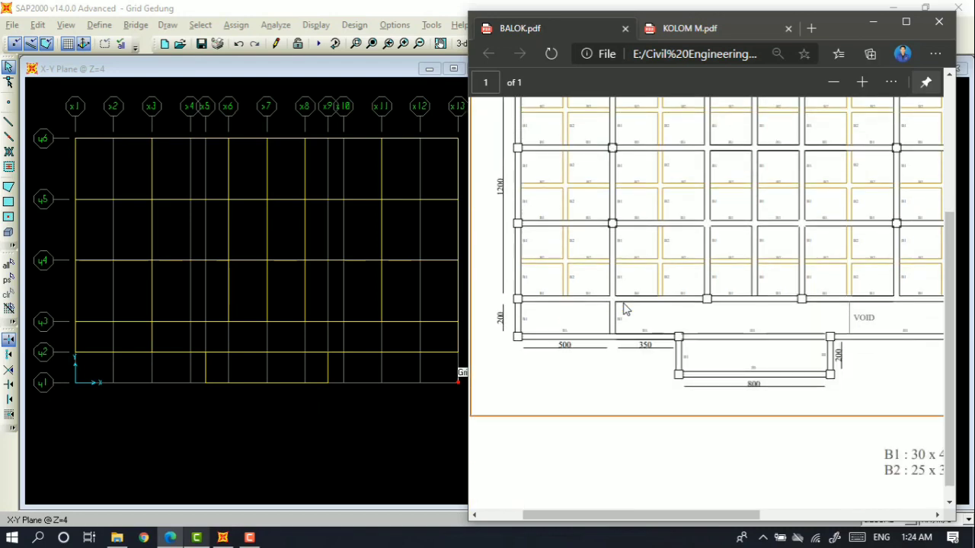
{"action": "scroll", "coordinate": [624, 308], "scroll_direction": "up", "scroll_amount": 3}
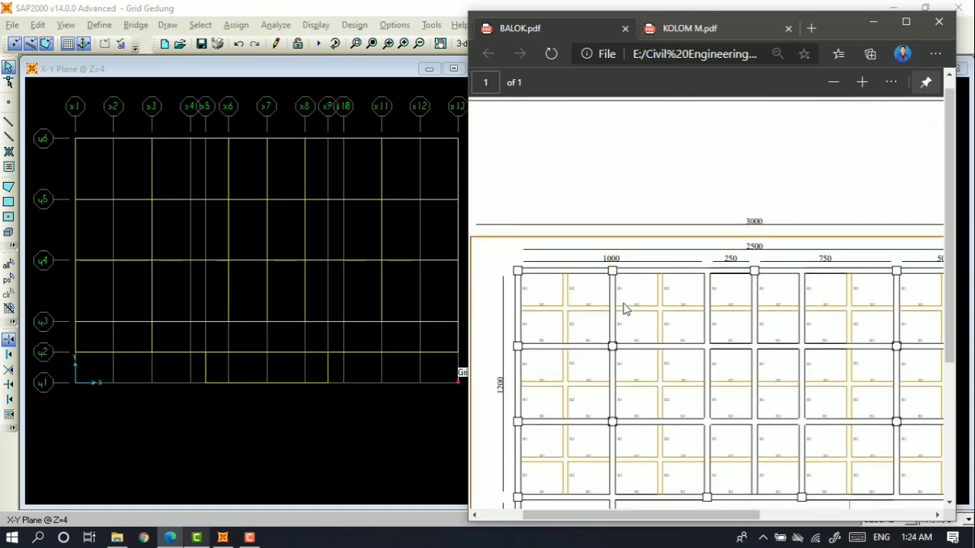
In SAP2000, set the frame section to B2 and draw beams along grid x2 from y6 to y3 at Z=4.
{"action": "key", "text": "alt+Tab"}
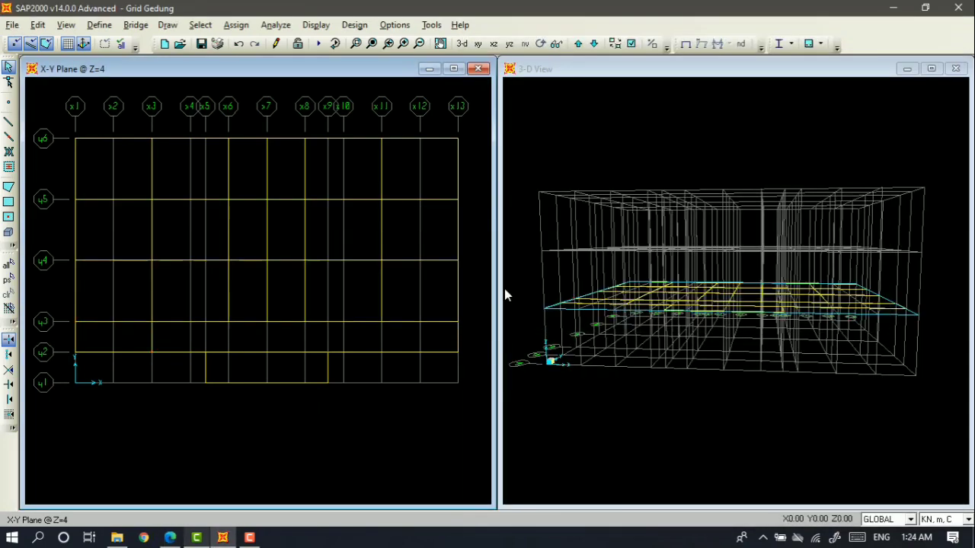
{"action": "scroll", "coordinate": [90, 128], "scroll_direction": "up", "scroll_amount": 2}
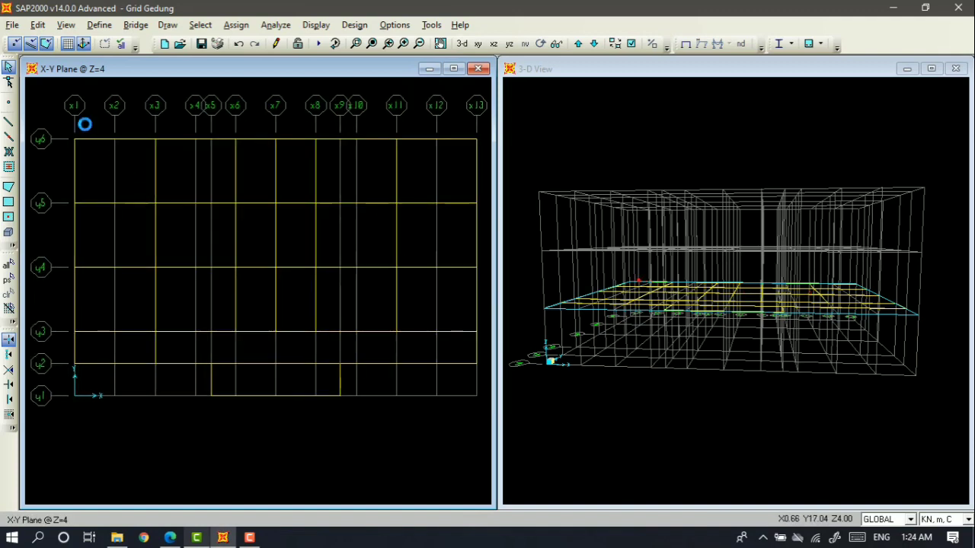
{"action": "scroll", "coordinate": [86, 125], "scroll_direction": "down", "scroll_amount": 2}
{"action": "middle_click_drag", "start_coordinate": [86, 126], "coordinate": [76, 140]}
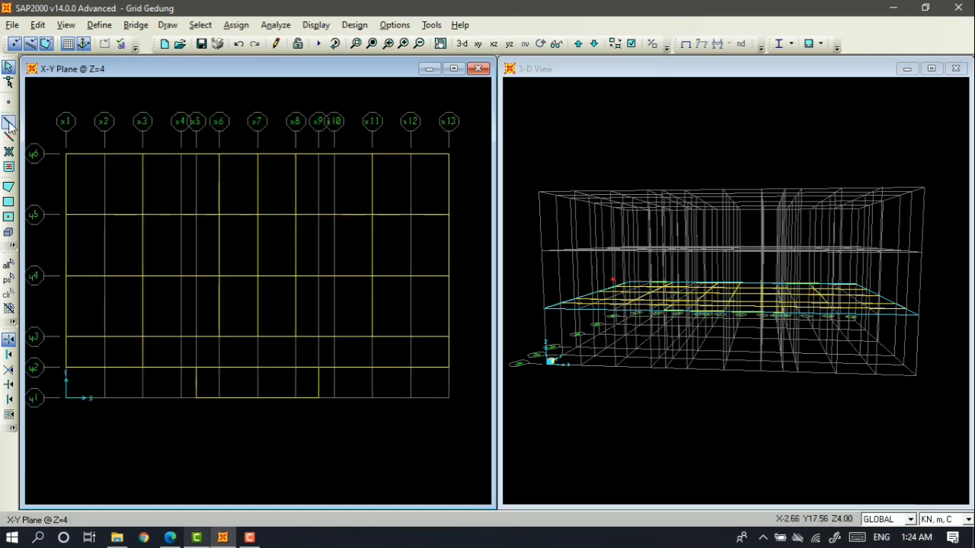
{"action": "left_click", "coordinate": [8, 122]}
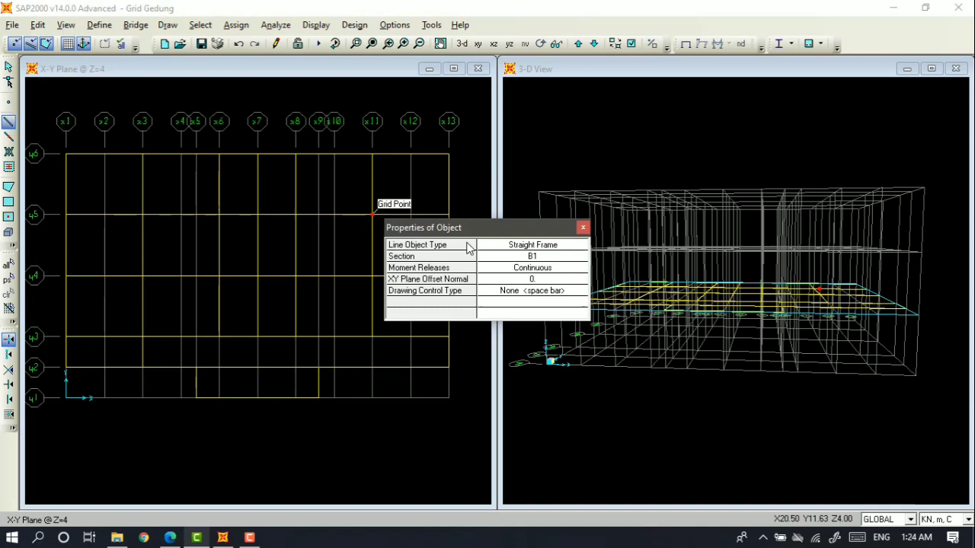
{"action": "left_click", "coordinate": [532, 257]}
{"action": "left_click", "coordinate": [537, 260]}
{"action": "left_click", "coordinate": [508, 283]}
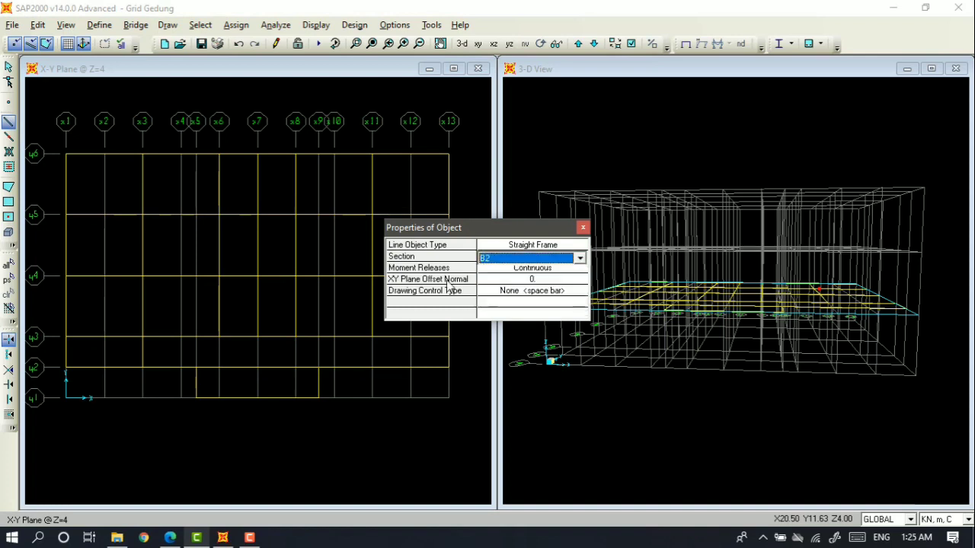
{"action": "left_click", "coordinate": [103, 156]}
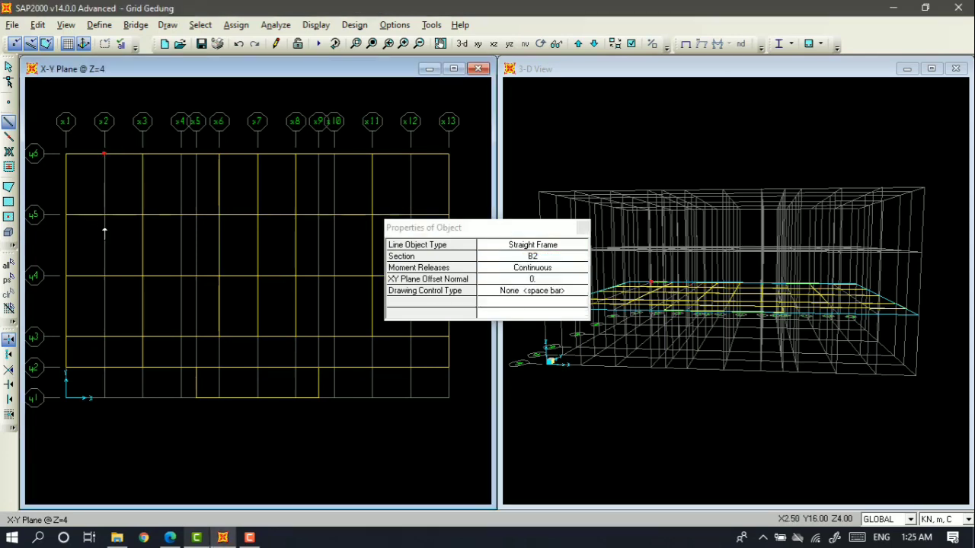
{"action": "left_click", "coordinate": [104, 214]}
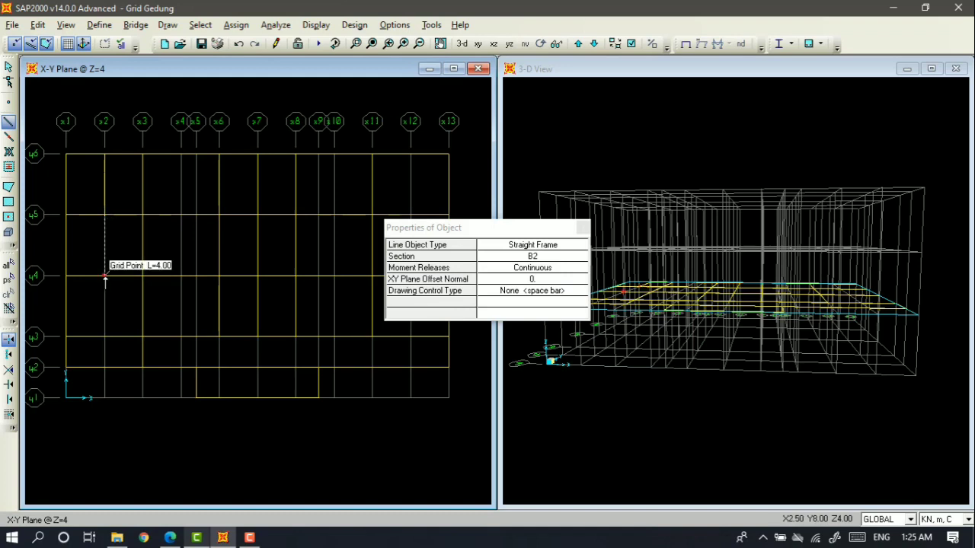
{"action": "left_click", "coordinate": [104, 336]}
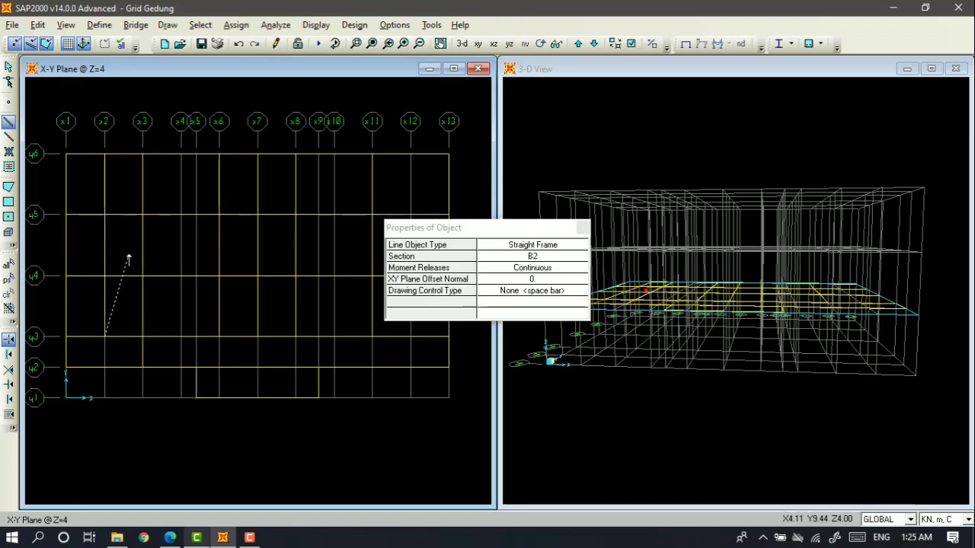
{"action": "key", "text": "Escape"}
Draw B2 frame beams along grid x4 from y6 to y3 in the Z=4 plan view.
{"action": "left_click", "coordinate": [8, 122]}
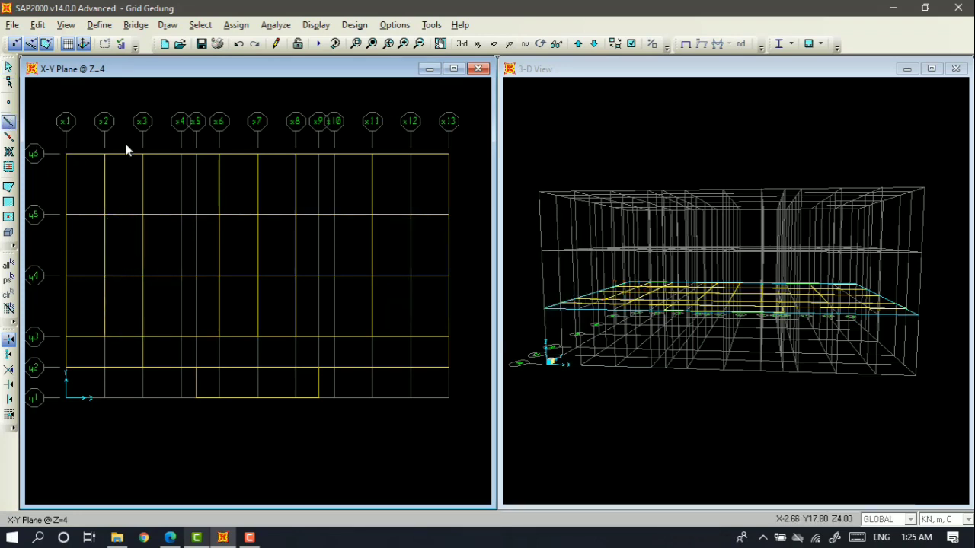
{"action": "left_click", "coordinate": [181, 153]}
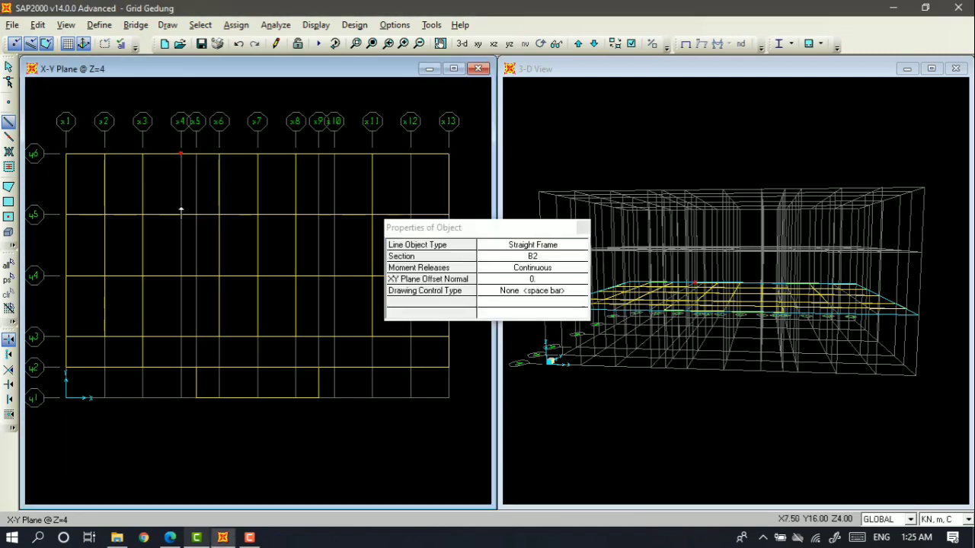
{"action": "left_click", "coordinate": [180, 215]}
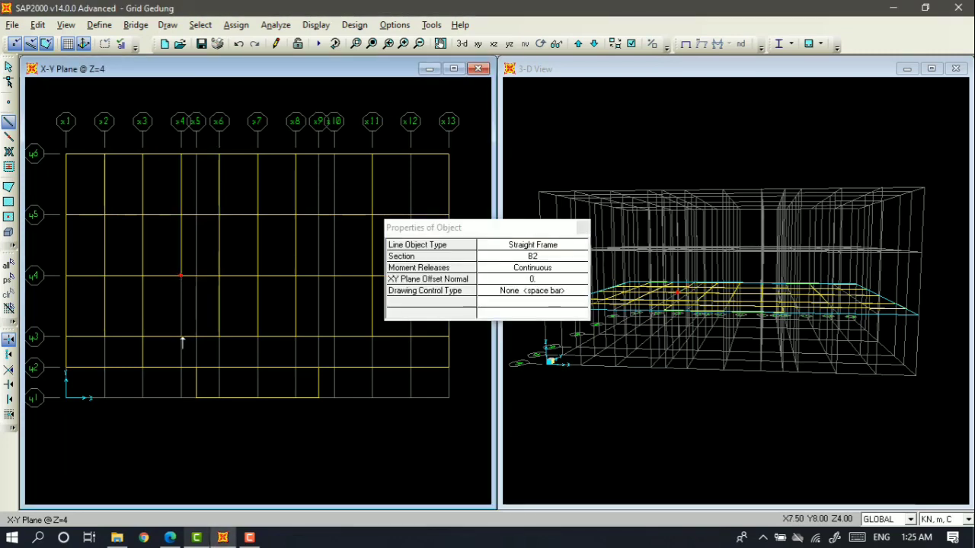
{"action": "key", "text": "Escape"}
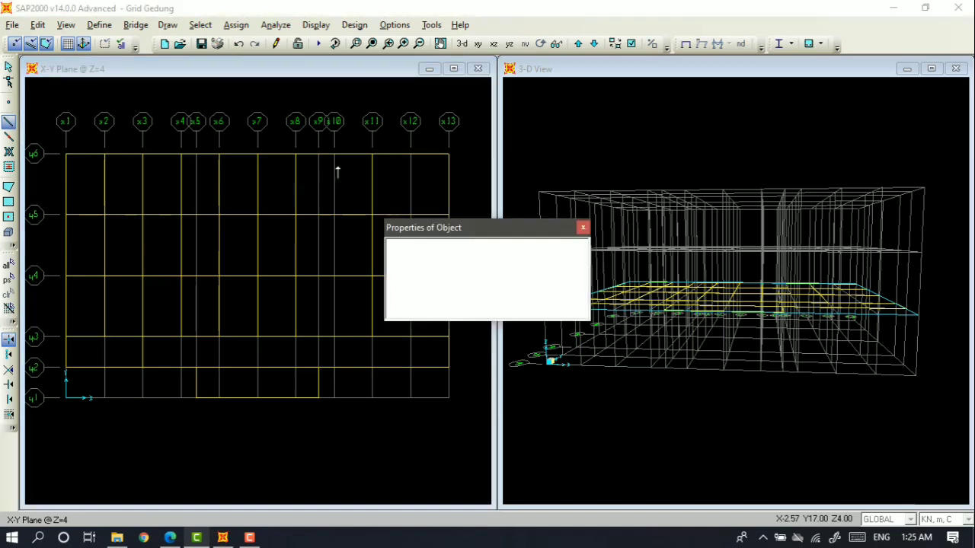
Draw B2 frame beams along grids x10 and x12 from y6 to y3 at Z=4.
{"action": "left_click", "coordinate": [332, 160]}
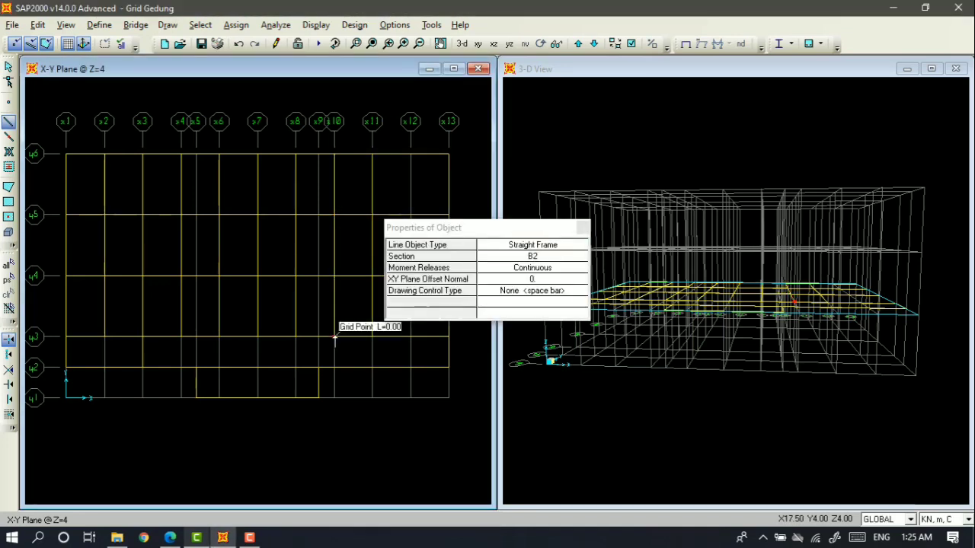
{"action": "key", "text": "Escape"}
{"action": "left_click", "coordinate": [8, 122]}
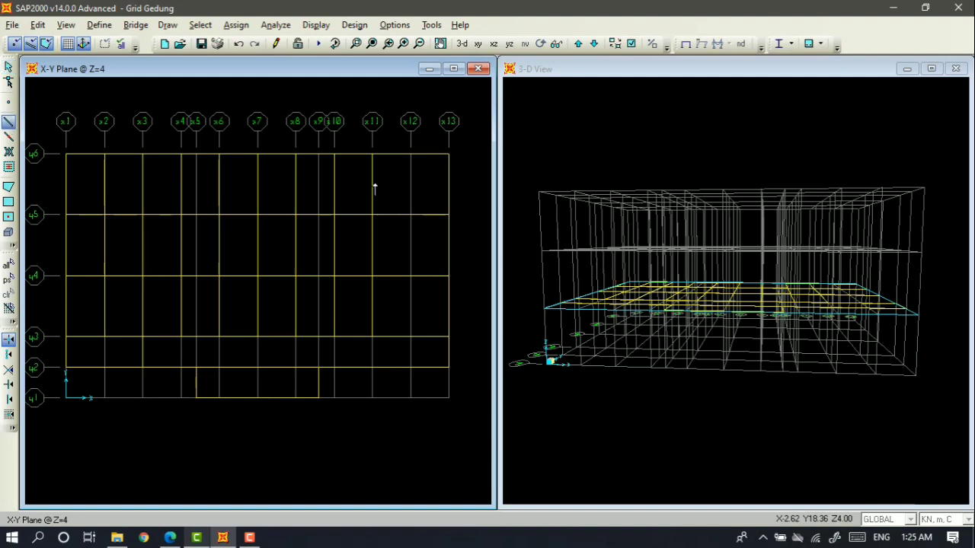
{"action": "left_click", "coordinate": [411, 155]}
{"action": "middle_click_drag", "start_coordinate": [417, 204], "coordinate": [318, 202]}
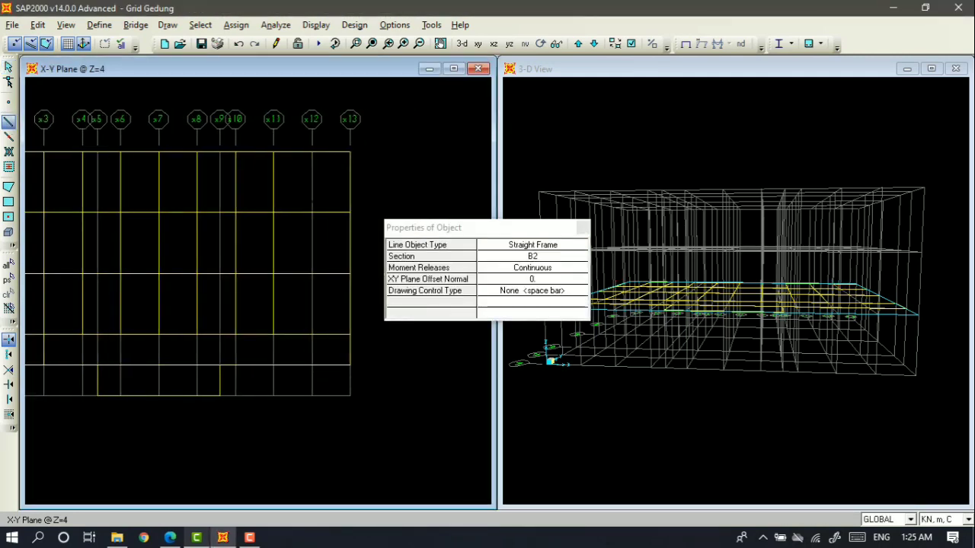
{"action": "left_click", "coordinate": [311, 273]}
{"action": "left_click", "coordinate": [313, 333]}
{"action": "key", "text": "Escape"}
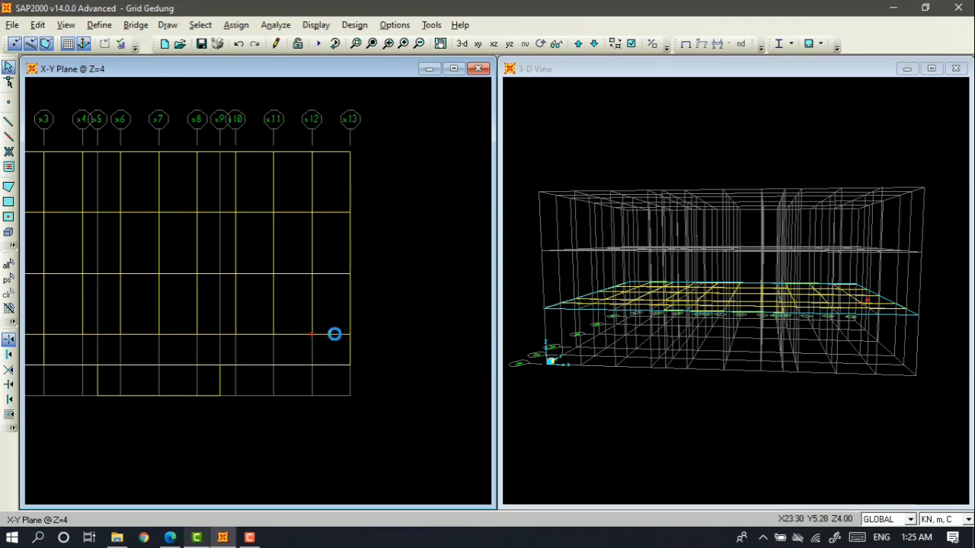
{"action": "scroll", "coordinate": [334, 335], "scroll_direction": "down", "scroll_amount": 1}
{"action": "middle_click_drag", "start_coordinate": [367, 377], "coordinate": [448, 391]}
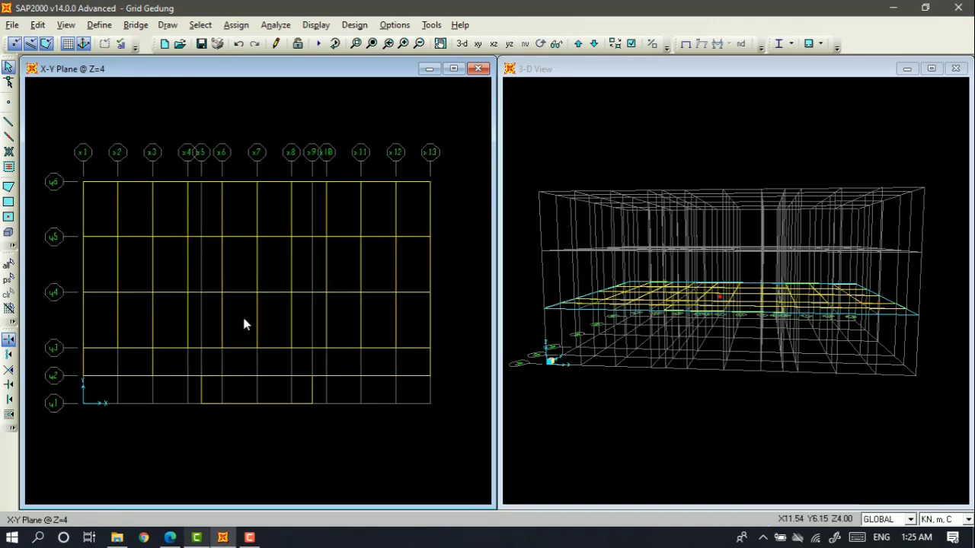
Compare the Z=4 beam layout with BALOK.pdf, from the upper bays down to the void and front projection.
{"action": "key", "text": "alt+Tab"}
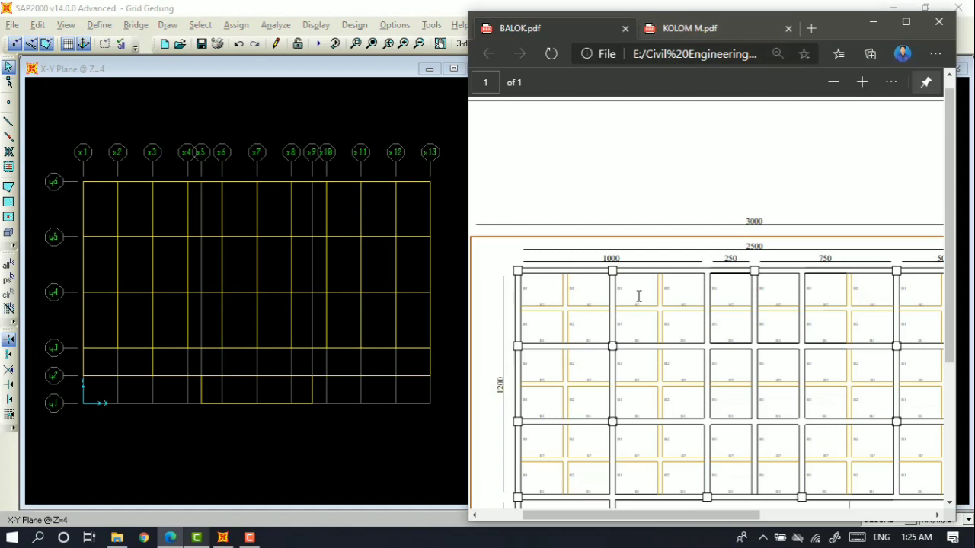
{"action": "scroll", "coordinate": [639, 295], "scroll_direction": "down", "scroll_amount": 3}
{"action": "scroll", "coordinate": [645, 301], "scroll_direction": "up", "scroll_amount": 3}
{"action": "scroll", "coordinate": [645, 302], "scroll_direction": "down", "scroll_amount": 1}
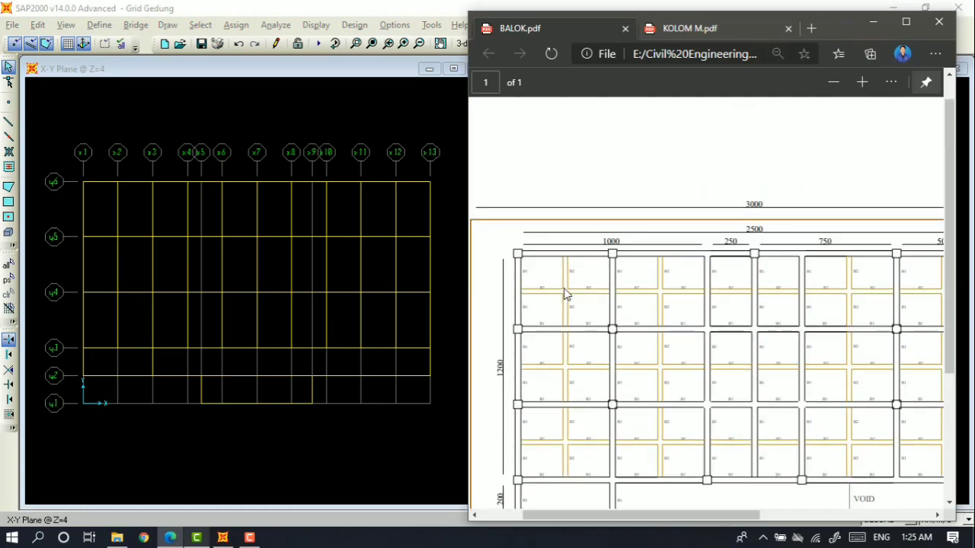
{"action": "scroll", "coordinate": [629, 298], "scroll_direction": "down", "scroll_amount": 3}
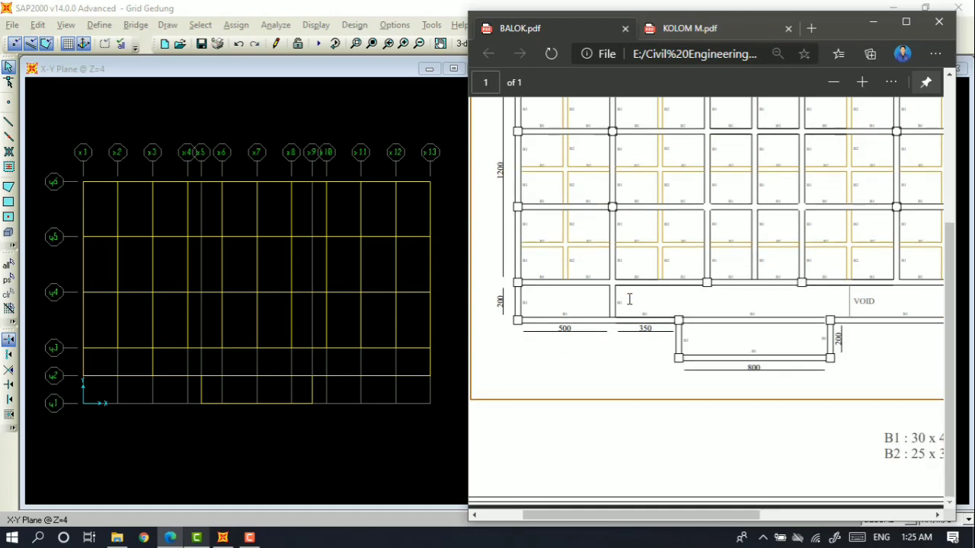
{"action": "scroll", "coordinate": [629, 299], "scroll_direction": "up", "scroll_amount": 3}
{"action": "scroll", "coordinate": [631, 303], "scroll_direction": "down", "scroll_amount": 3}
{"action": "left_click", "coordinate": [412, 278]}
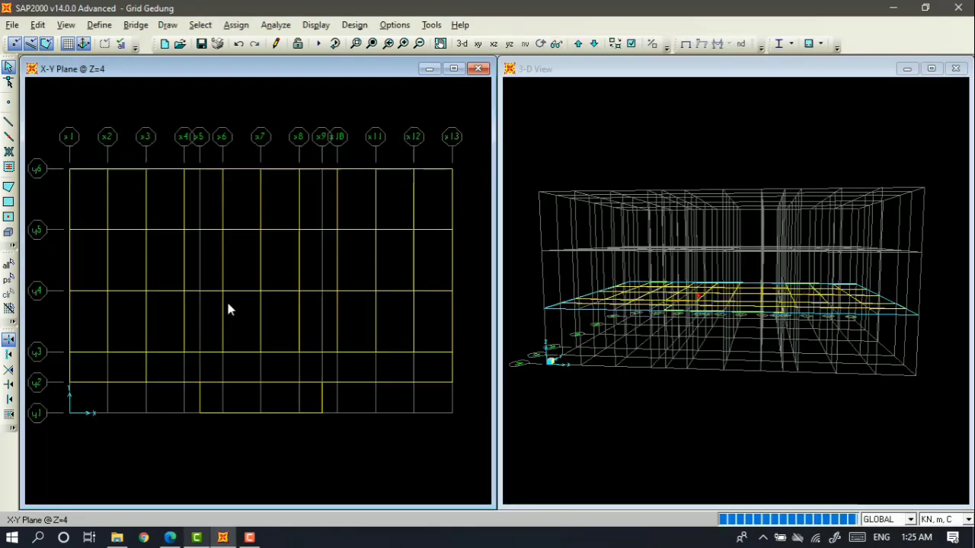
{"action": "scroll", "coordinate": [235, 266], "scroll_direction": "down", "scroll_amount": 2}
{"action": "mouse_move", "coordinate": [237, 263]}
{"action": "middle_mouse_down"}
{"action": "mouse_move", "coordinate": [233, 256]}
{"action": "mouse_move", "coordinate": [253, 259]}
{"action": "middle_mouse_up"}
{"action": "scroll", "coordinate": [233, 257], "scroll_direction": "up", "scroll_amount": 1}
{"action": "scroll", "coordinate": [235, 258], "scroll_direction": "up", "scroll_amount": 1}
{"action": "scroll", "coordinate": [271, 198], "scroll_direction": "down", "scroll_amount": 2}
{"action": "middle_click_drag", "start_coordinate": [272, 198], "coordinate": [263, 217]}
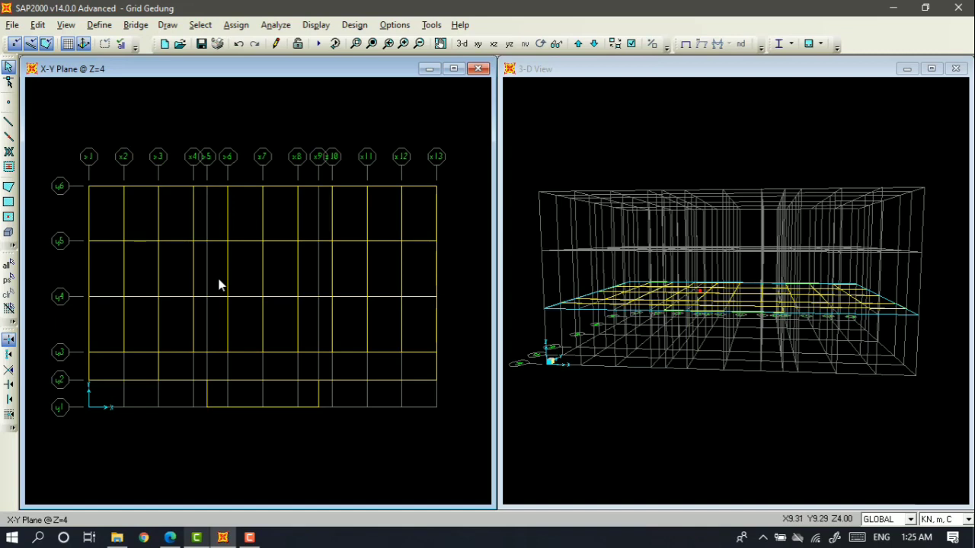
{"action": "scroll", "coordinate": [228, 287], "scroll_direction": "up", "scroll_amount": 2}
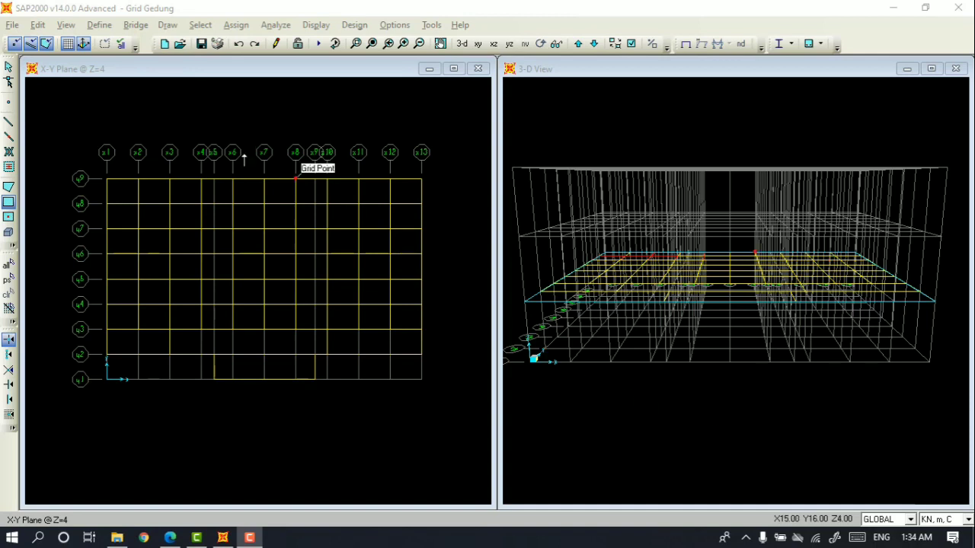
{"action": "scroll", "coordinate": [146, 127], "scroll_direction": "up", "scroll_amount": 1}
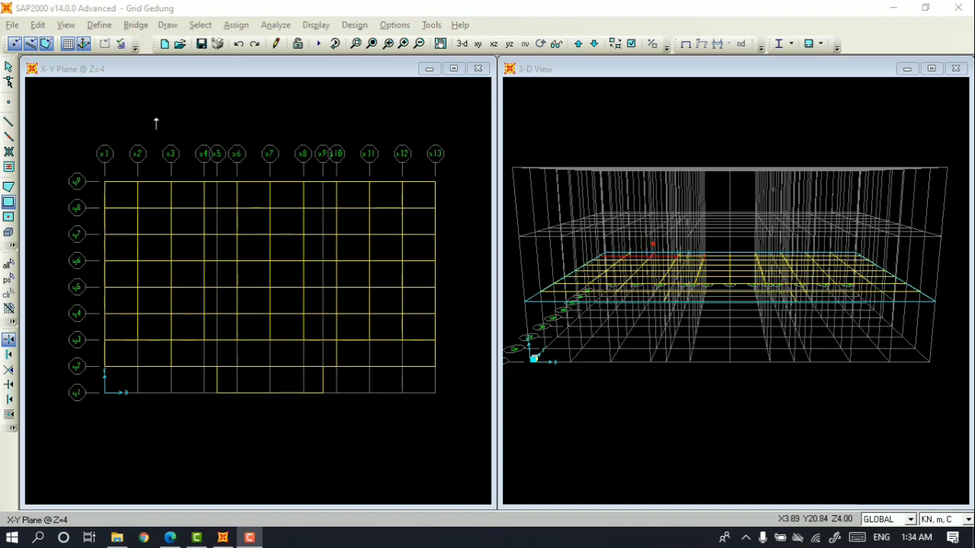
{"action": "scroll", "coordinate": [185, 122], "scroll_direction": "up", "scroll_amount": 1}
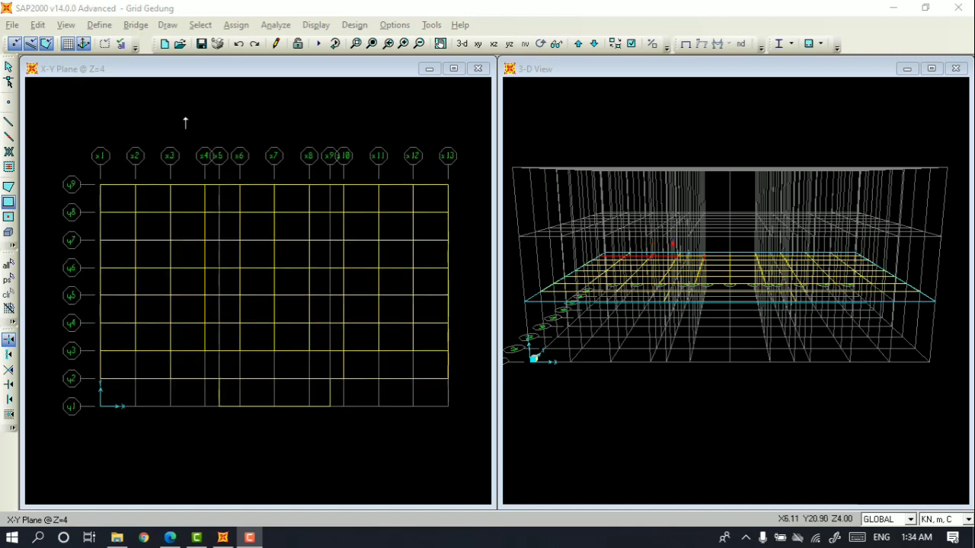
Draw rectangular area elements with section PL between y9 and y7, from x1 to x13, divided at x3, x6, x8 and x11.
{"action": "left_click", "coordinate": [8, 203]}
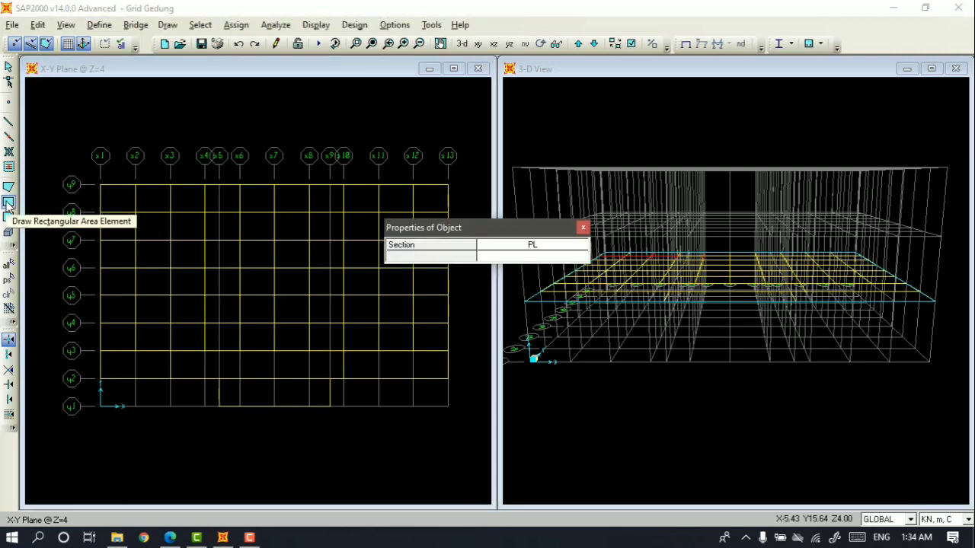
{"action": "left_click", "coordinate": [522, 251]}
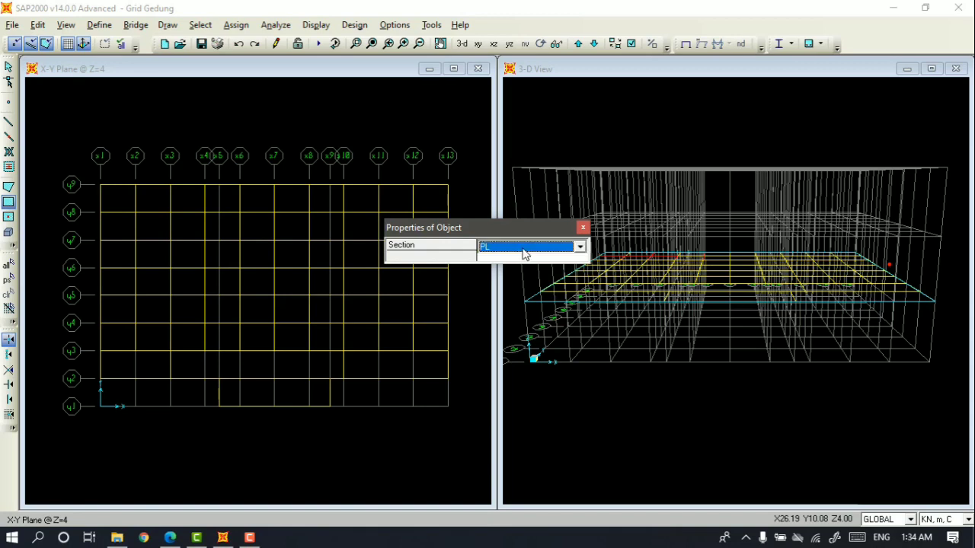
{"action": "left_click", "coordinate": [524, 251]}
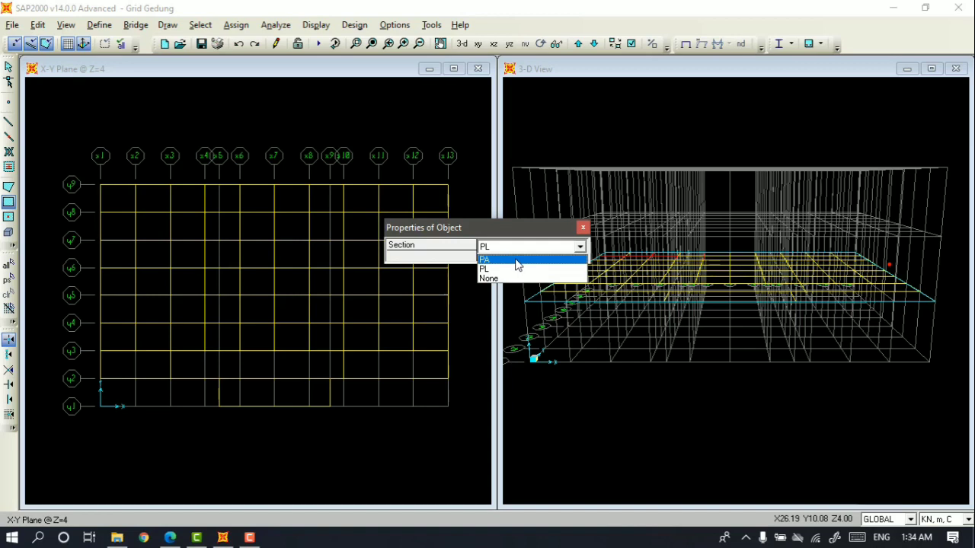
{"action": "left_click", "coordinate": [512, 269]}
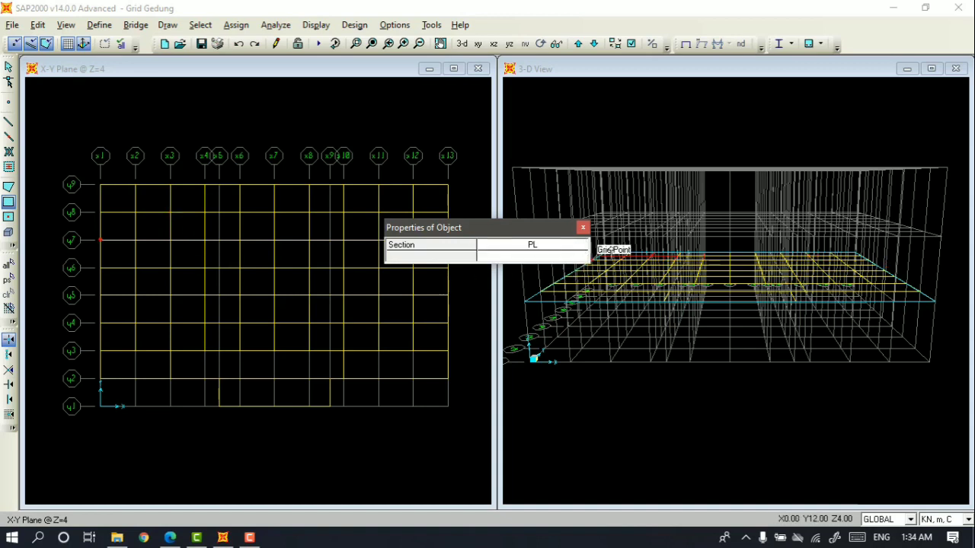
{"action": "left_click", "coordinate": [582, 227]}
{"action": "scroll", "coordinate": [153, 202], "scroll_direction": "up", "scroll_amount": 3}
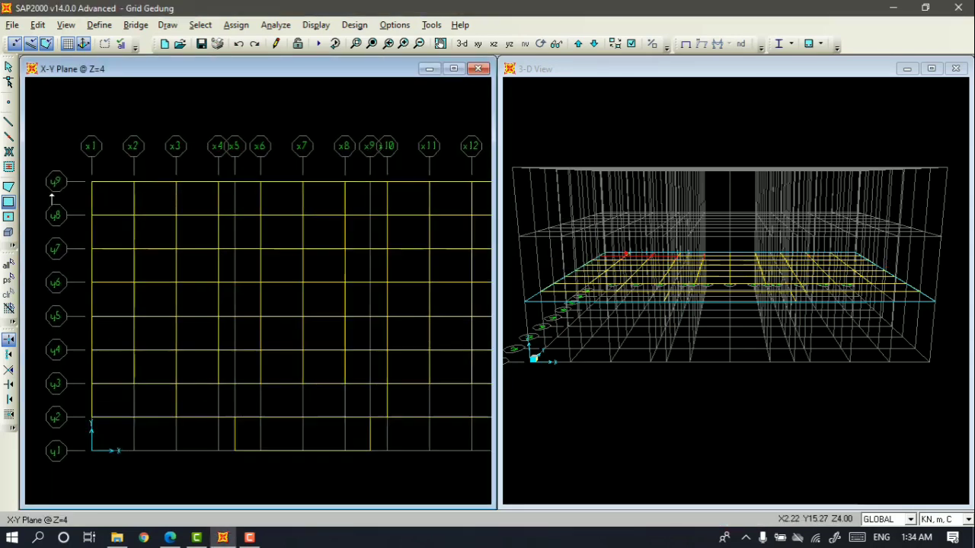
{"action": "left_click_drag", "start_coordinate": [91, 183], "coordinate": [176, 249]}
{"action": "mouse_move", "coordinate": [176, 187]}
{"action": "left_mouse_down"}
{"action": "mouse_move", "coordinate": [206, 220]}
{"action": "mouse_move", "coordinate": [261, 249]}
{"action": "left_mouse_up"}
{"action": "left_click_drag", "start_coordinate": [261, 183], "coordinate": [345, 249]}
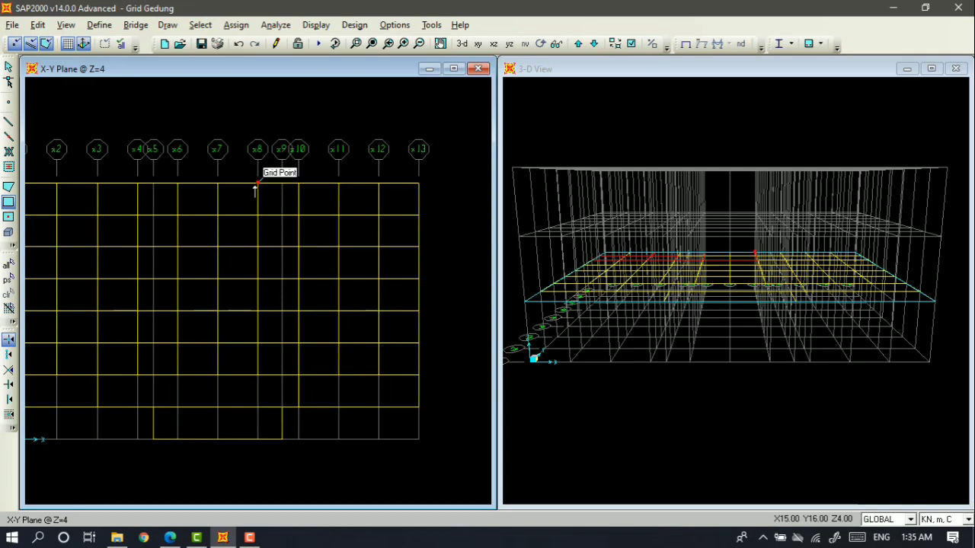
{"action": "left_click_drag", "start_coordinate": [258, 184], "coordinate": [338, 247]}
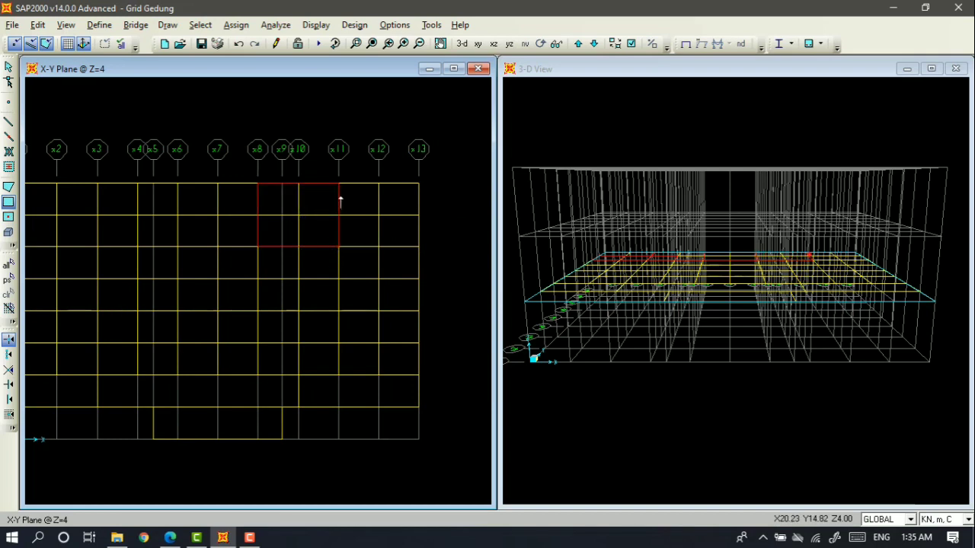
{"action": "left_click_drag", "start_coordinate": [338, 185], "coordinate": [338, 310]}
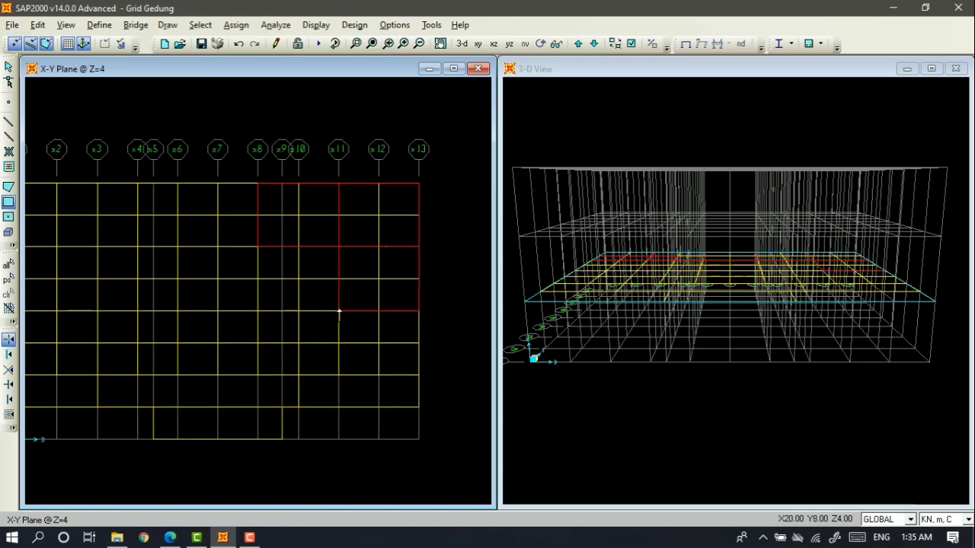
Draw PL rectangular slab areas between y7 and y5, from x11 back to x1, divided at x8, x6 and x3.
{"action": "left_click_drag", "start_coordinate": [338, 247], "coordinate": [257, 310]}
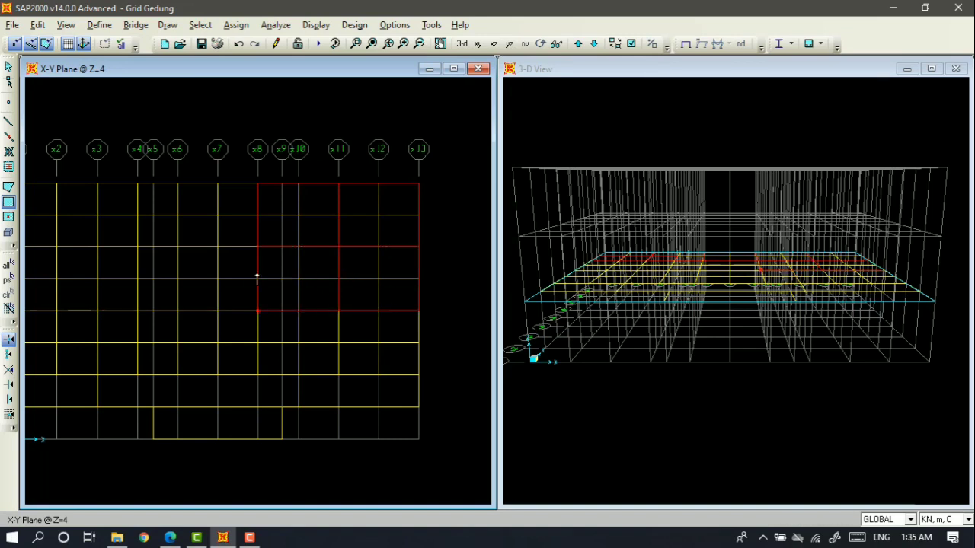
{"action": "left_click_drag", "start_coordinate": [258, 246], "coordinate": [178, 312]}
{"action": "left_click_drag", "start_coordinate": [179, 246], "coordinate": [98, 311]}
{"action": "middle_click_drag", "start_coordinate": [97, 259], "coordinate": [238, 262]}
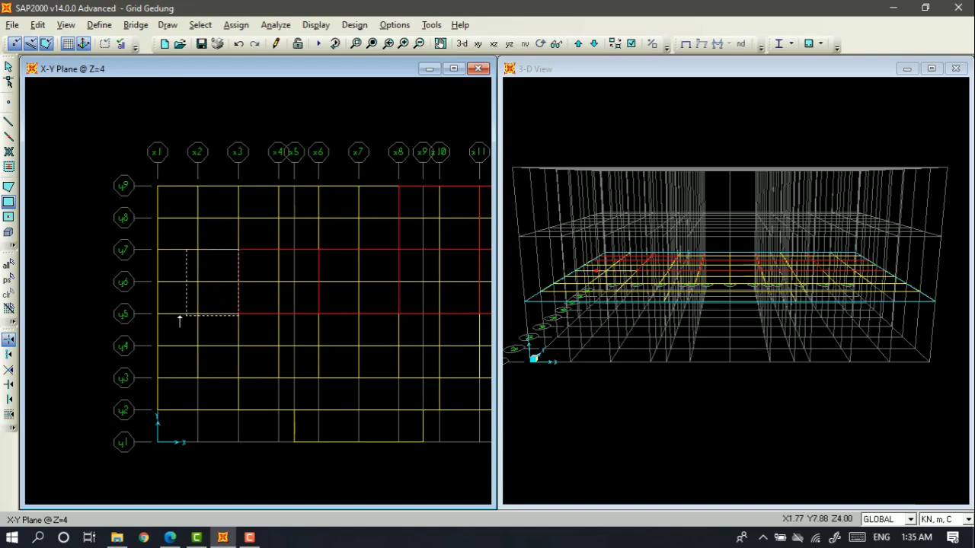
Draw PL rectangular slab areas between y5 and y3, from x1 to x13, divided at x3, x6, x8 and x11.
{"action": "left_click_drag", "start_coordinate": [157, 314], "coordinate": [239, 377]}
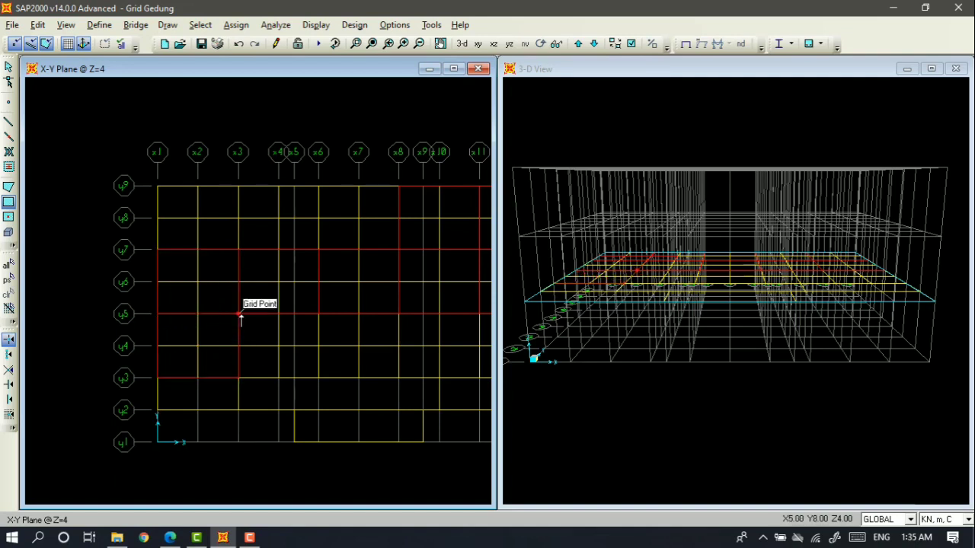
{"action": "left_click_drag", "start_coordinate": [240, 314], "coordinate": [319, 378]}
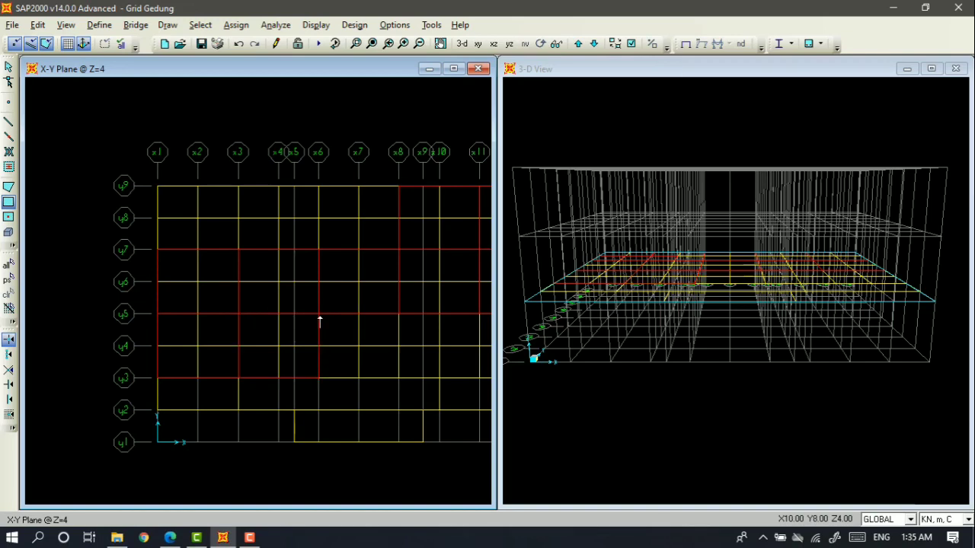
{"action": "left_click_drag", "start_coordinate": [319, 319], "coordinate": [399, 378]}
{"action": "middle_click_drag", "start_coordinate": [403, 336], "coordinate": [235, 311]}
{"action": "left_click_drag", "start_coordinate": [229, 291], "coordinate": [311, 354]}
{"action": "left_click_drag", "start_coordinate": [310, 290], "coordinate": [391, 356]}
Draw PL rectangular slab areas between y3 and y2, spanning x1 to x3, x3 to x10, and x10 to x13.
{"action": "scroll", "coordinate": [433, 305], "scroll_direction": "down", "scroll_amount": 1}
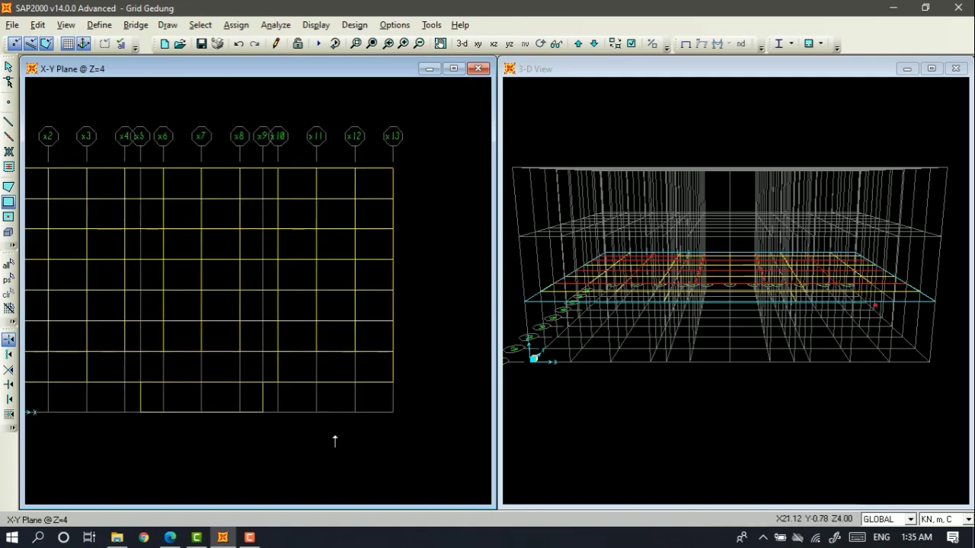
{"action": "scroll", "coordinate": [335, 442], "scroll_direction": "down", "scroll_amount": 1}
{"action": "middle_click_drag", "start_coordinate": [335, 441], "coordinate": [365, 403]}
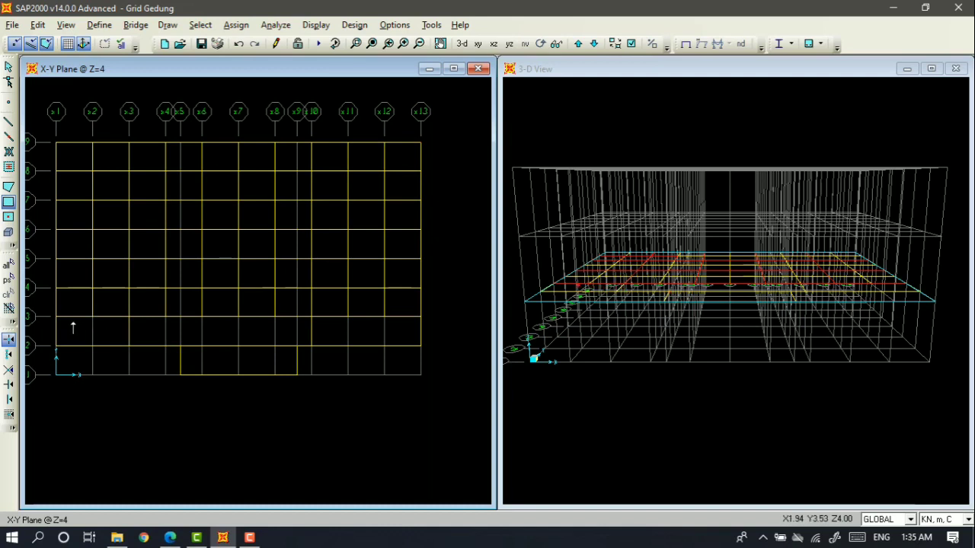
{"action": "left_click_drag", "start_coordinate": [56, 316], "coordinate": [128, 346]}
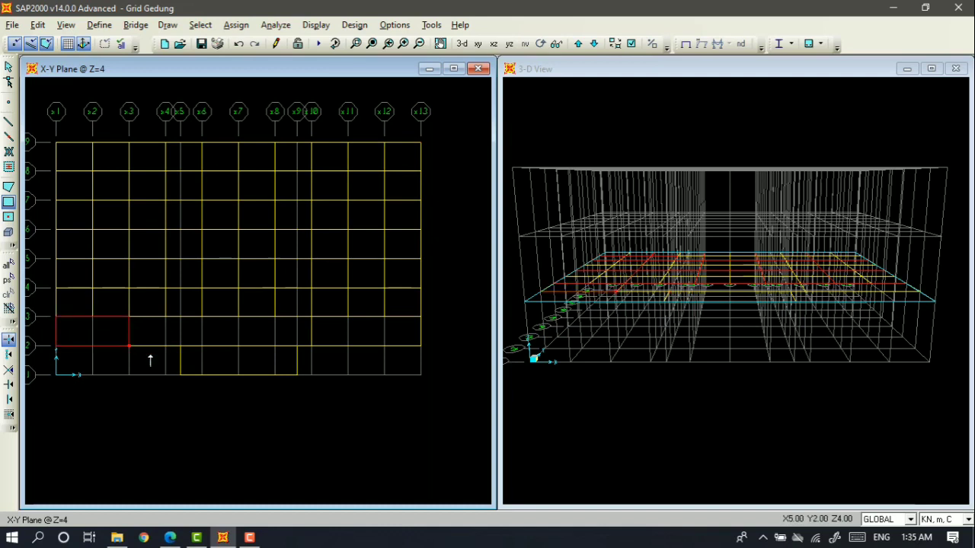
{"action": "left_click", "coordinate": [310, 346]}
{"action": "left_click", "coordinate": [312, 317]}
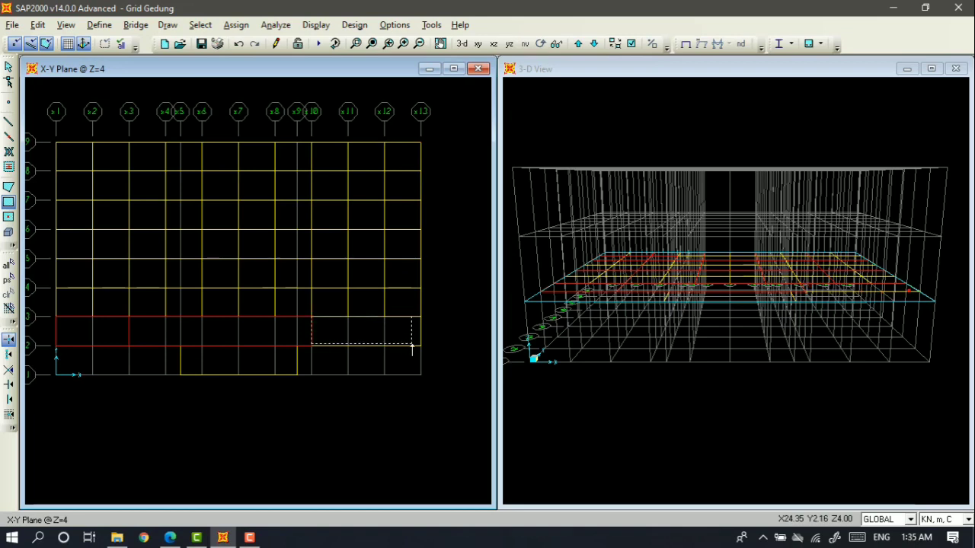
{"action": "left_click", "coordinate": [420, 346]}
Draw the PL slab area over the front projection, from x5 to x9 between y2 and y1.
{"action": "left_click", "coordinate": [180, 346]}
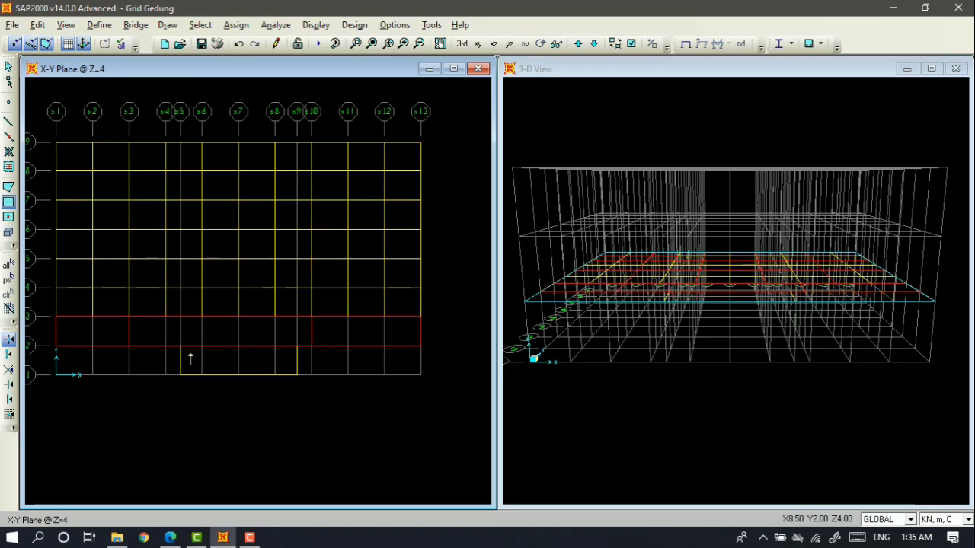
{"action": "left_click", "coordinate": [297, 374]}
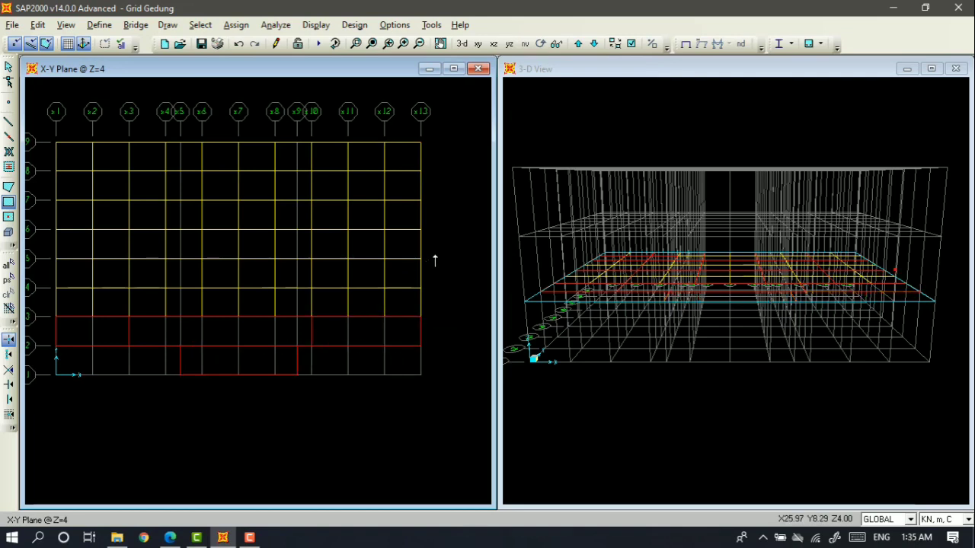
{"action": "key", "text": "Escape"}
{"action": "scroll", "coordinate": [446, 251], "scroll_direction": "down", "scroll_amount": 1}
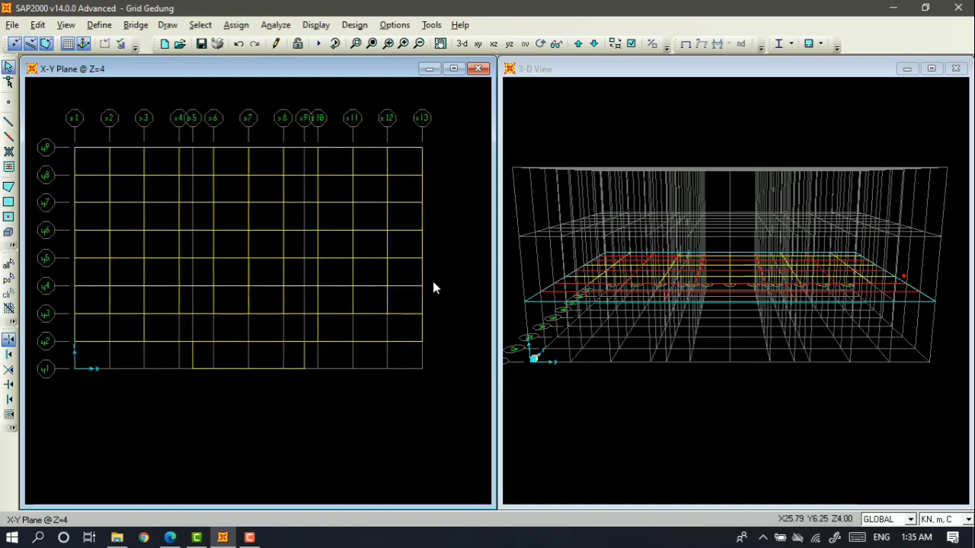
{"action": "scroll", "coordinate": [432, 282], "scroll_direction": "up", "scroll_amount": 1}
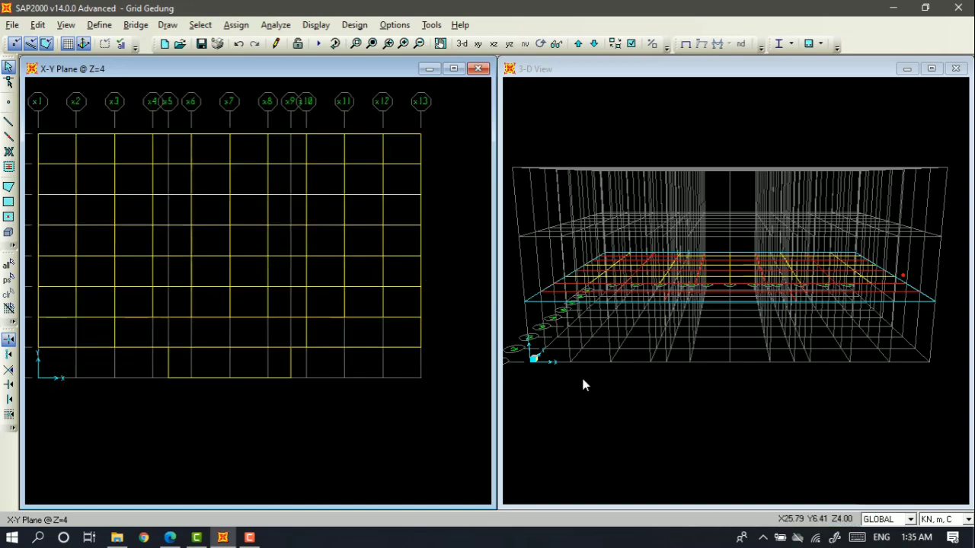
Turn on the extruded display of the beams and slabs in the 3-D View.
{"action": "left_click", "coordinate": [711, 428]}
{"action": "middle_click_drag", "start_coordinate": [706, 437], "coordinate": [704, 464], "text": "shift"}
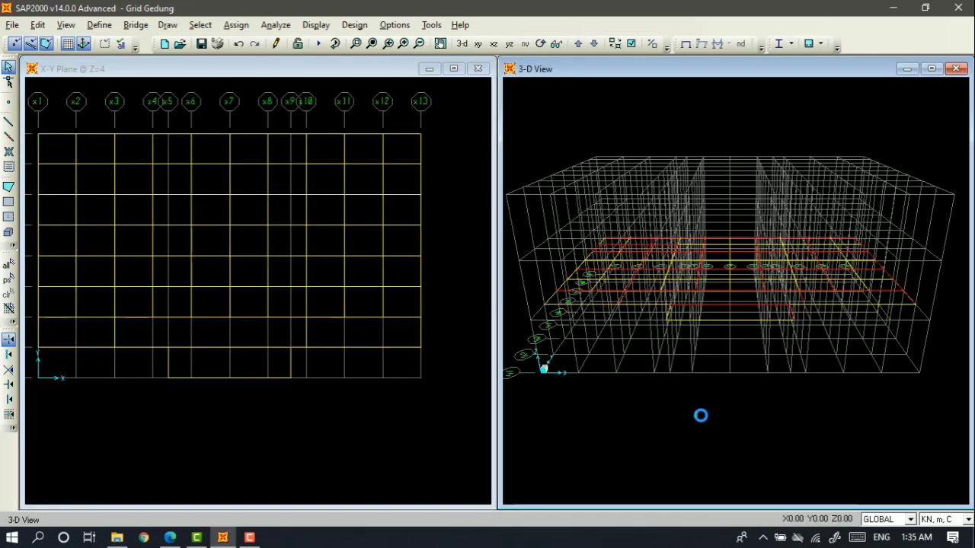
{"action": "left_click", "coordinate": [632, 43]}
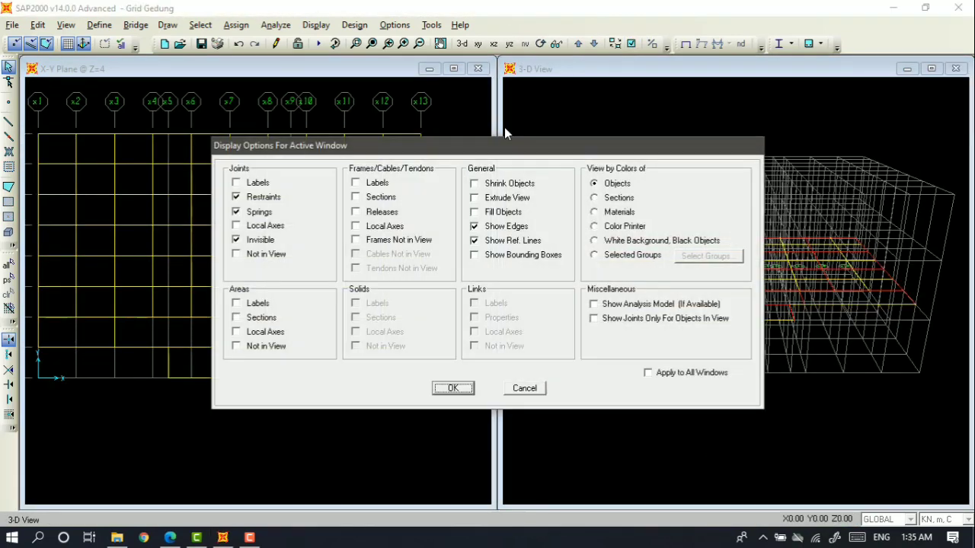
{"action": "left_click", "coordinate": [488, 198]}
{"action": "left_click", "coordinate": [452, 388]}
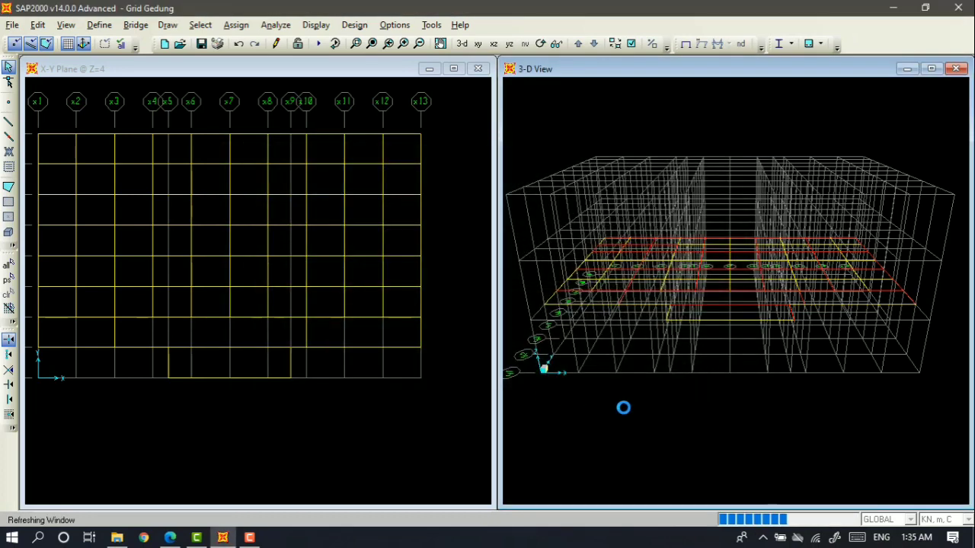
{"action": "scroll", "coordinate": [709, 394], "scroll_direction": "up", "scroll_amount": 1}
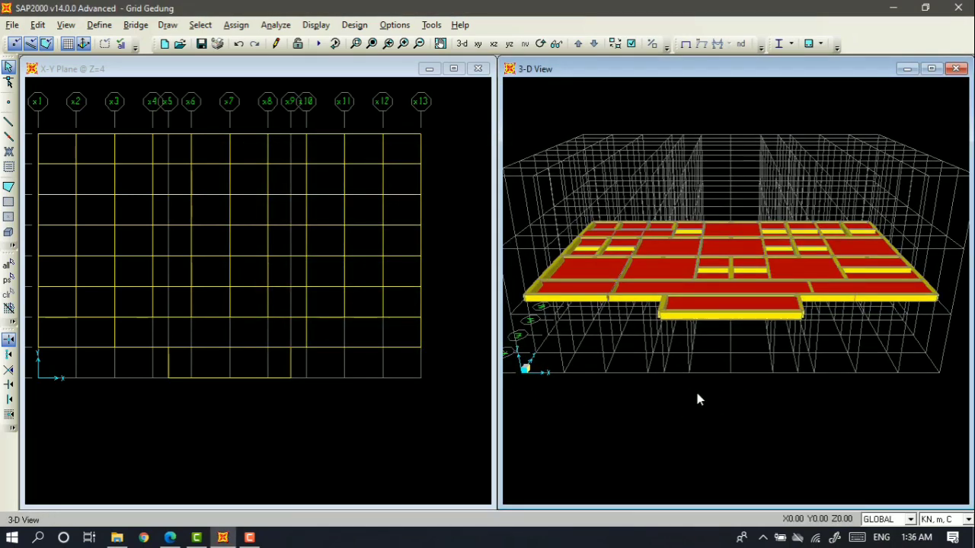
Examine the extruded beams and slabs of the Z=4 floor from above, edge-on and from below.
{"action": "key", "text": "ctrl+Down"}
{"action": "key", "text": "ctrl+Down"}
{"action": "key", "text": "ctrl+Down"}
{"action": "key", "text": "ctrl+Down"}
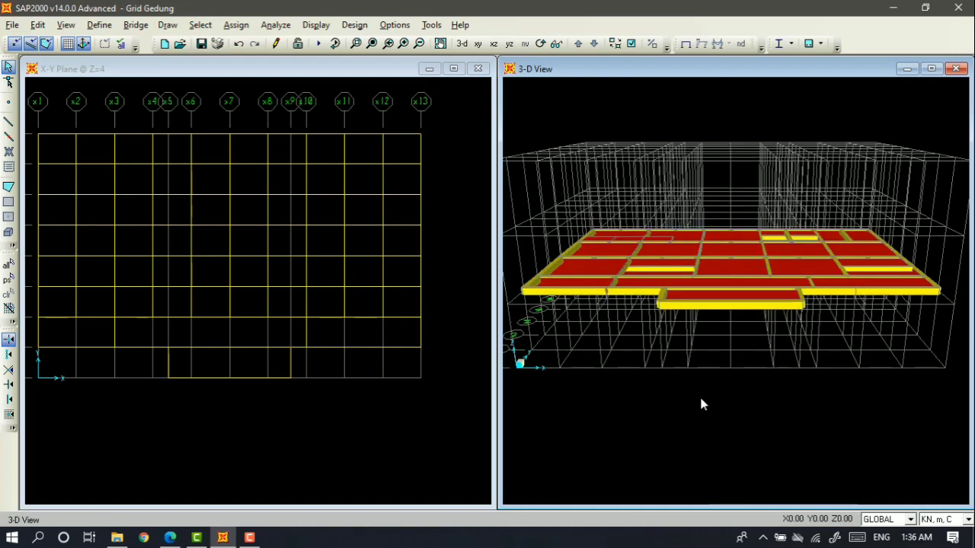
{"action": "key", "text": "ctrl+Down"}
{"action": "key", "text": "ctrl+Down"}
{"action": "key", "text": "ctrl+Down"}
{"action": "key", "text": "ctrl+Down"}
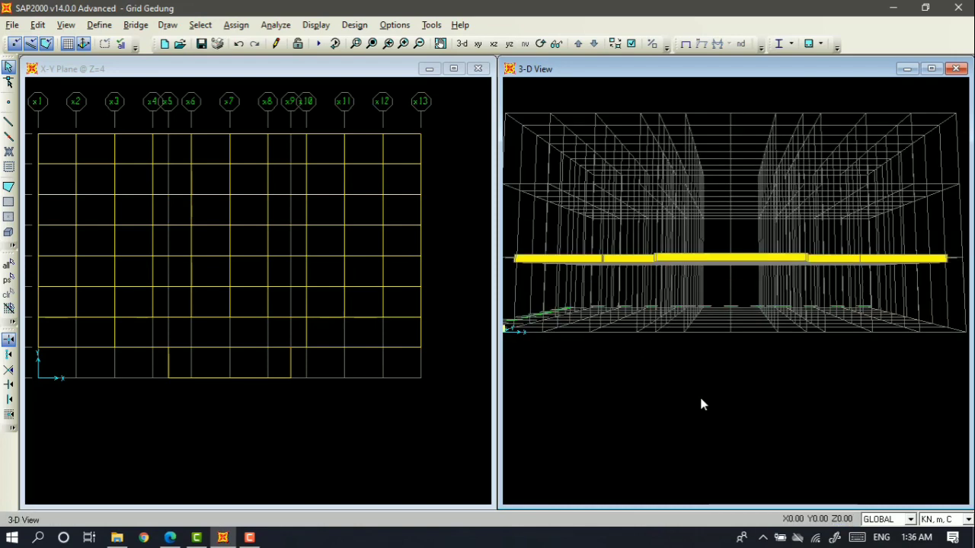
{"action": "key", "text": "ctrl+Up"}
{"action": "key", "text": "ctrl+Up"}
{"action": "key", "text": "ctrl+Up"}
{"action": "key", "text": "ctrl+Up"}
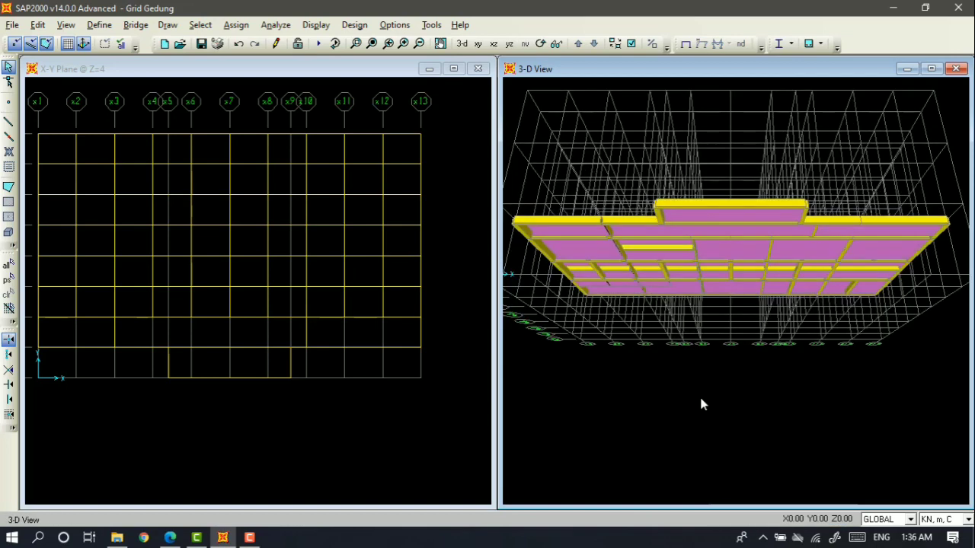
{"action": "key", "text": "ctrl+Up"}
{"action": "key", "text": "ctrl+Up"}
{"action": "key", "text": "ctrl+Up"}
{"action": "key", "text": "ctrl+Up"}
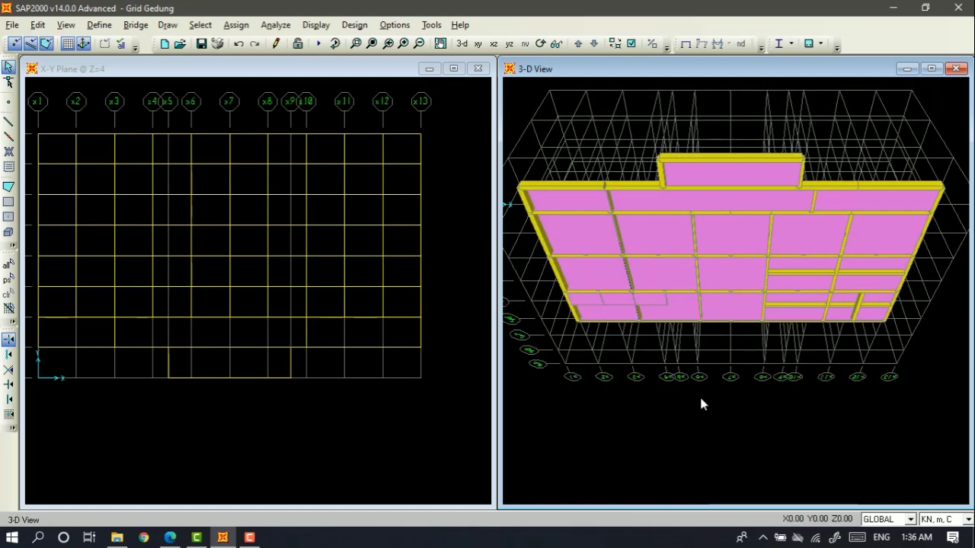
{"action": "key", "text": "ctrl+Up"}
{"action": "key", "text": "ctrl+Up"}
{"action": "key", "text": "ctrl+Up"}
{"action": "key", "text": "ctrl+Up"}
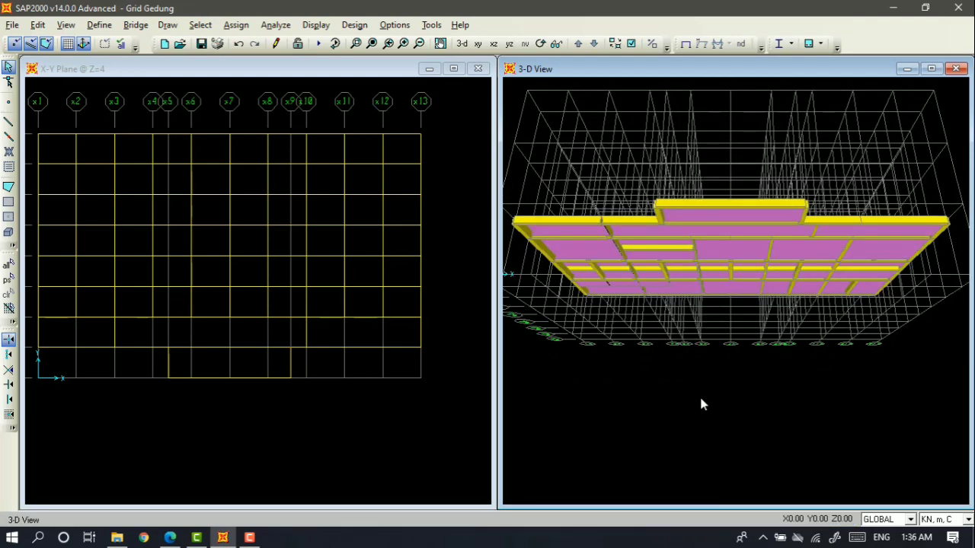
{"action": "key", "text": "ctrl+Up"}
{"action": "key", "text": "ctrl+Up"}
{"action": "key", "text": "ctrl+Up"}
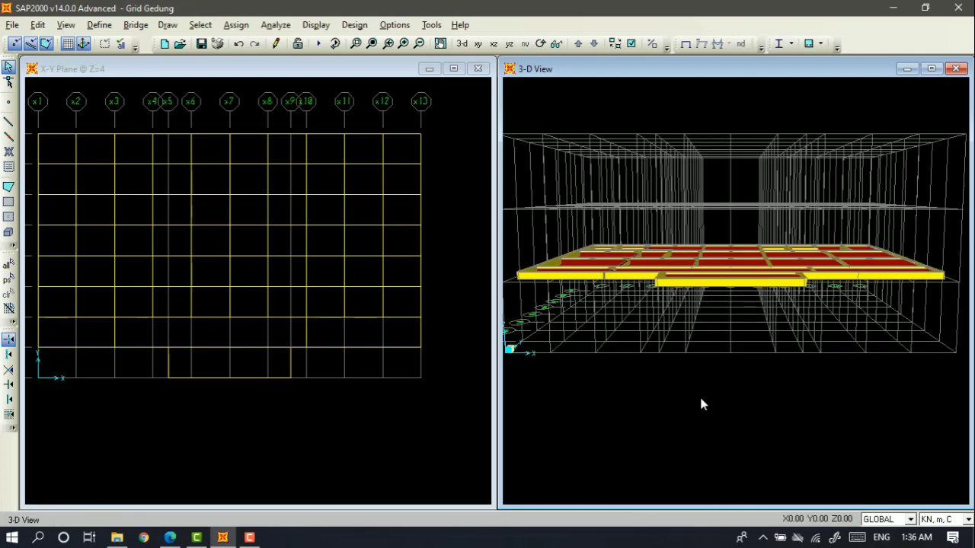
{"action": "key", "text": "ctrl+Up"}
{"action": "key", "text": "ctrl+Up"}
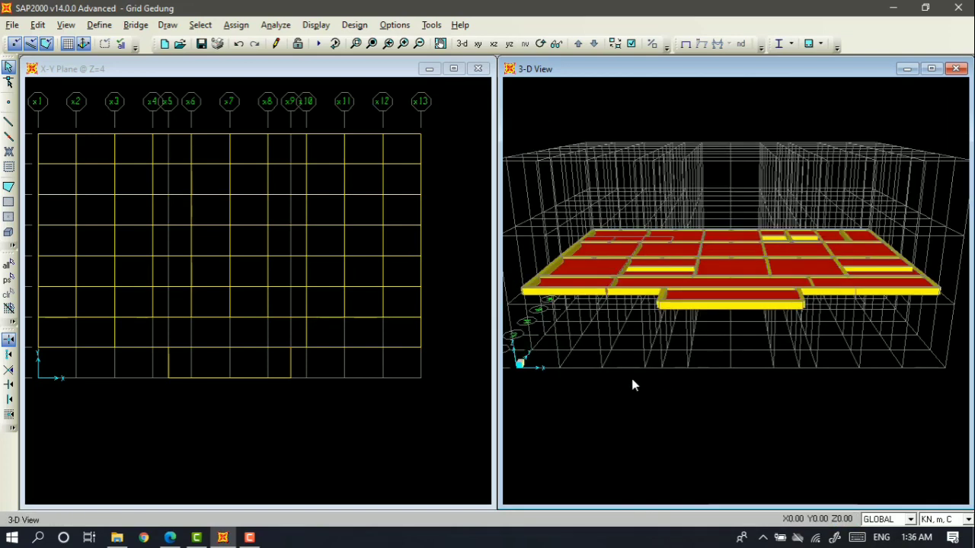
Replicate all joints, beams and slabs of the Z=4 floor linearly once with dz = 4 m.
{"action": "left_click", "coordinate": [440, 231]}
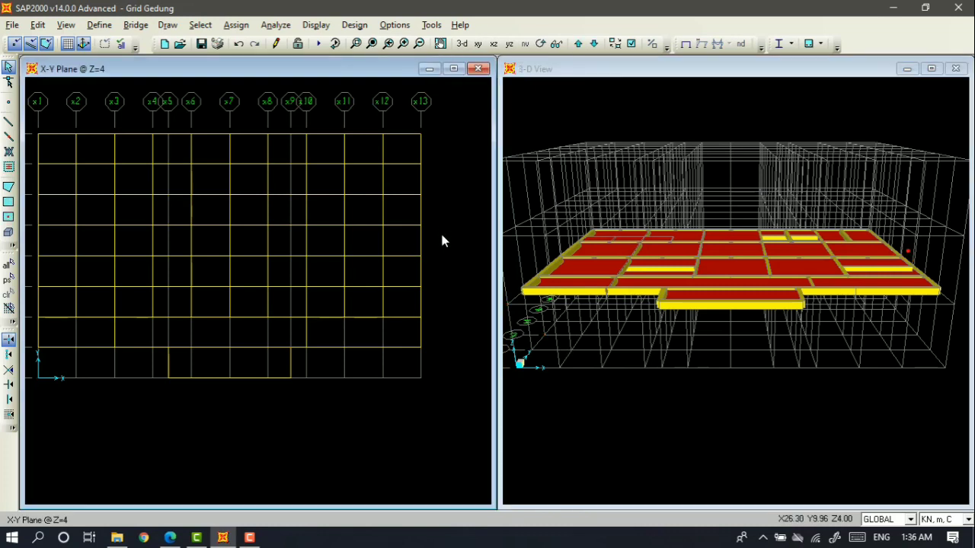
{"action": "scroll", "coordinate": [442, 228], "scroll_direction": "down", "scroll_amount": 3}
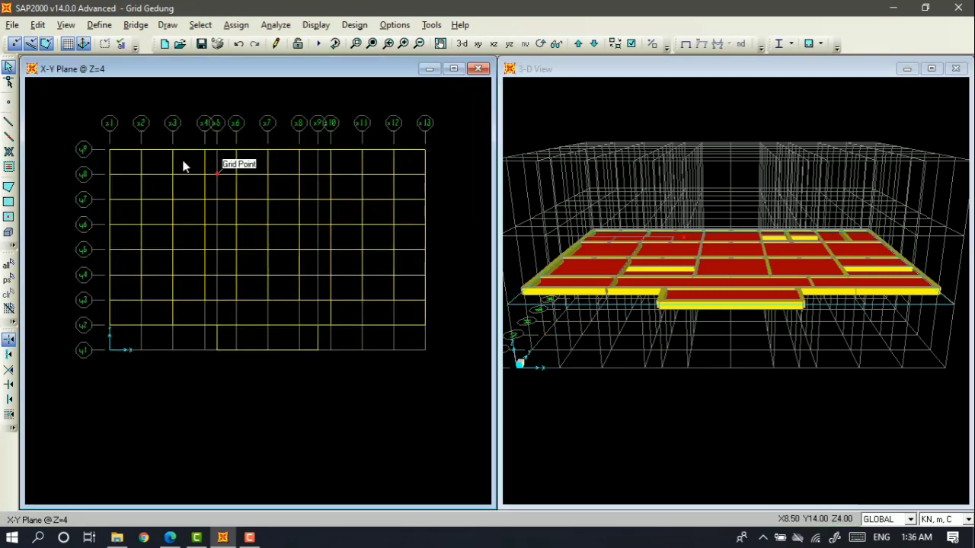
{"action": "left_click_drag", "start_coordinate": [95, 135], "coordinate": [439, 359]}
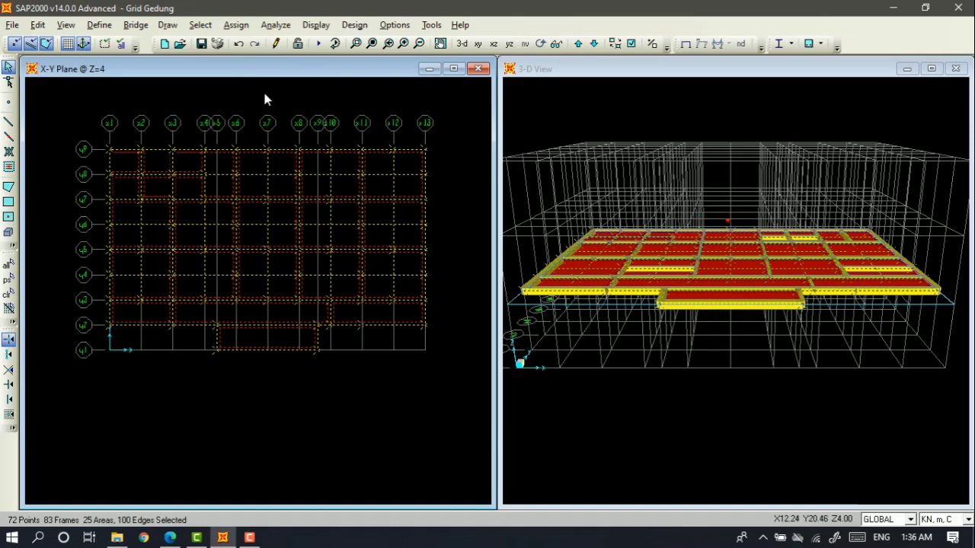
{"action": "key", "text": "ctrl+r"}
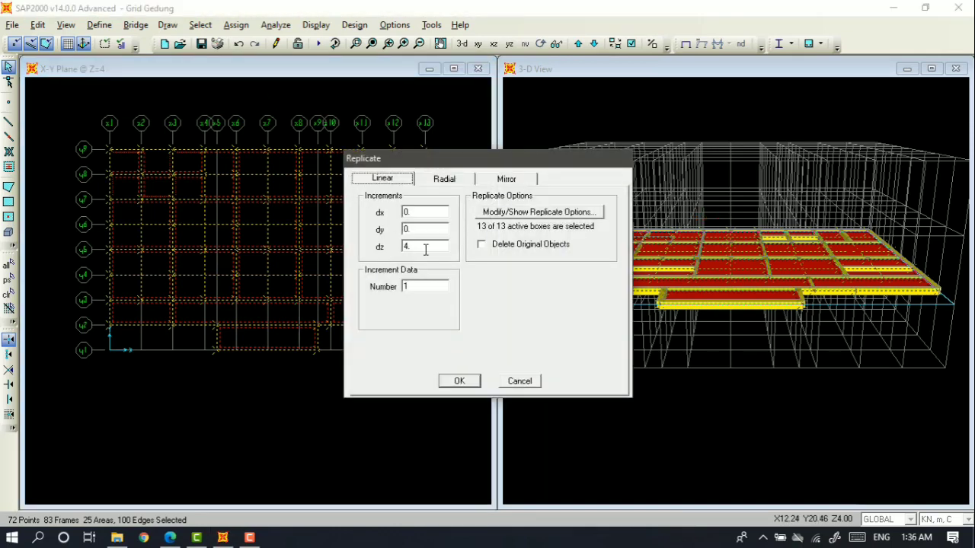
{"action": "double_click", "coordinate": [425, 248]}
{"action": "double_click", "coordinate": [430, 286]}
{"action": "left_click", "coordinate": [457, 387]}
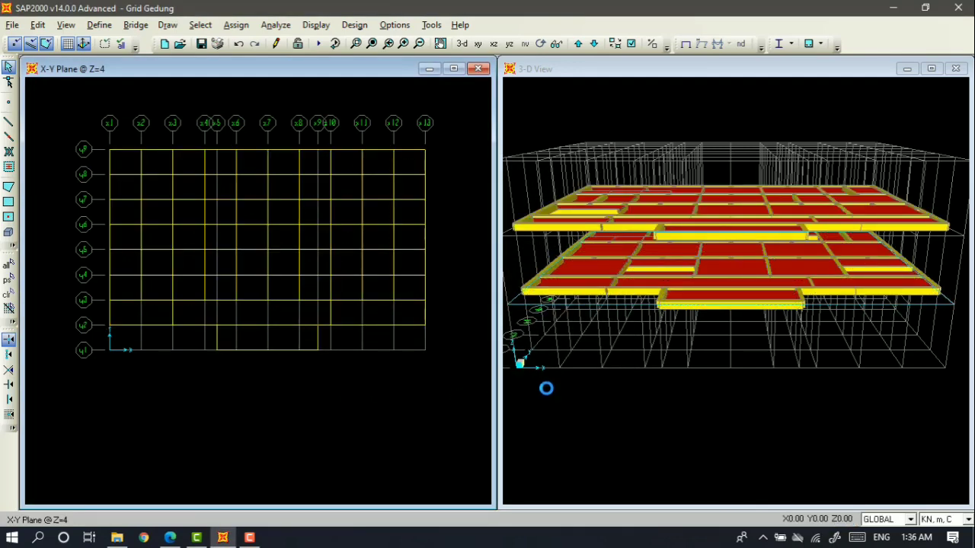
Examine the original and replicated floors in the 3-D View from different tilt angles.
{"action": "left_click", "coordinate": [677, 412]}
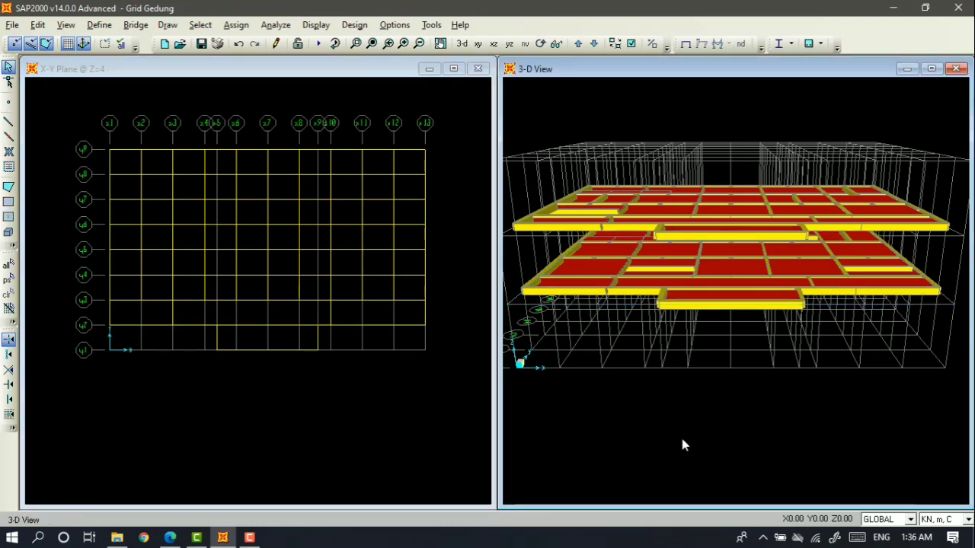
{"action": "key", "text": "Down"}
{"action": "key", "text": "Down"}
{"action": "key", "text": "Down"}
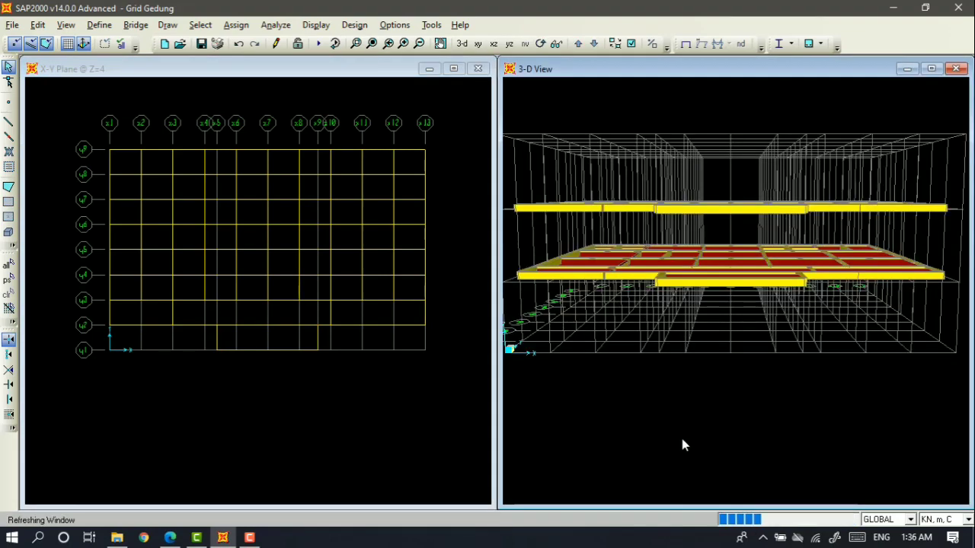
{"action": "key", "text": "Up"}
{"action": "key", "text": "Up"}
{"action": "key", "text": "Up"}
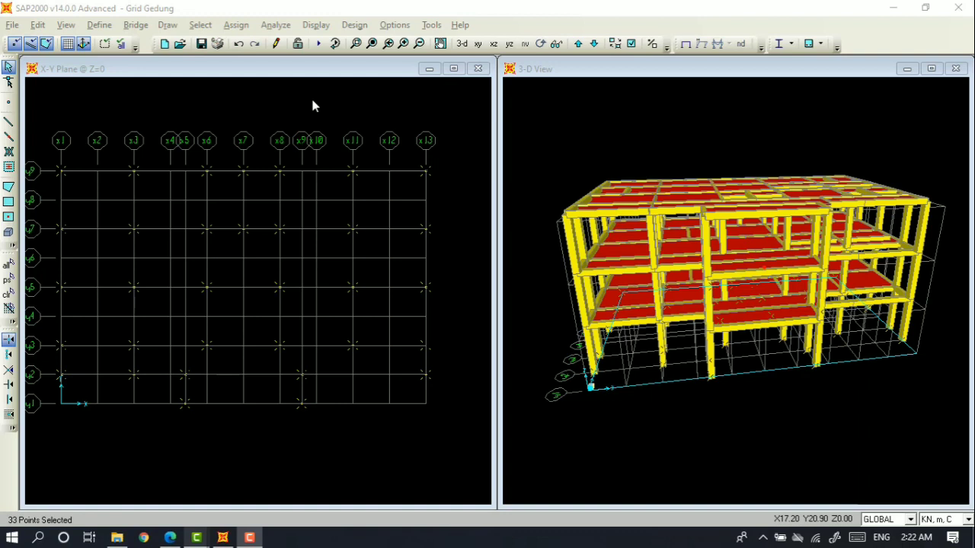
Assign fixed restraints, with all translations and rotations restrained, to the selected column base joints at Z=0.
{"action": "left_click", "coordinate": [236, 25]}
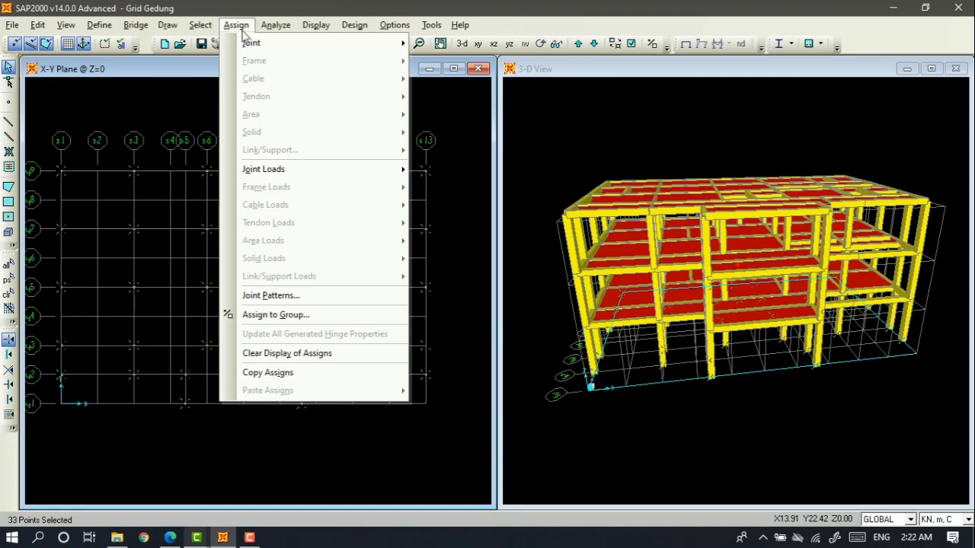
{"action": "mouse_move", "coordinate": [255, 45]}
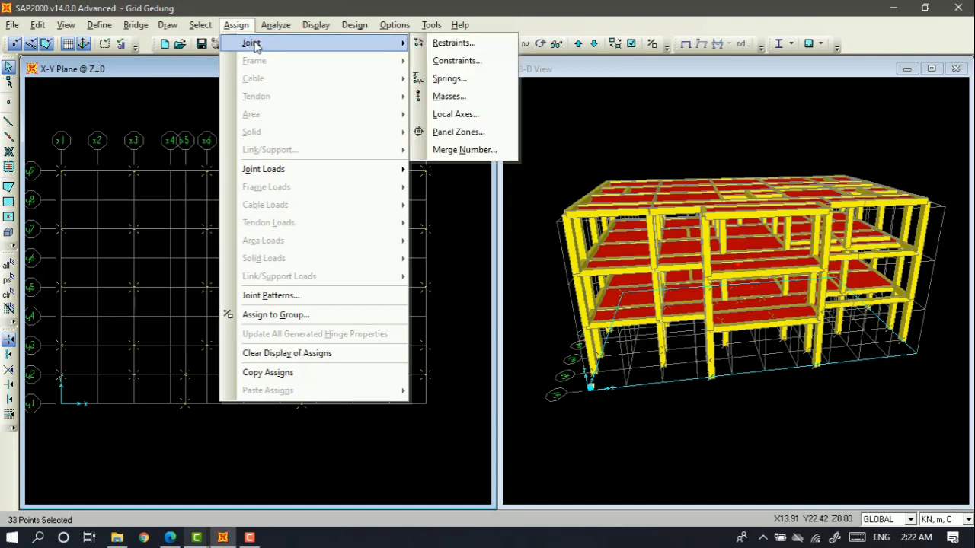
{"action": "left_click", "coordinate": [442, 43]}
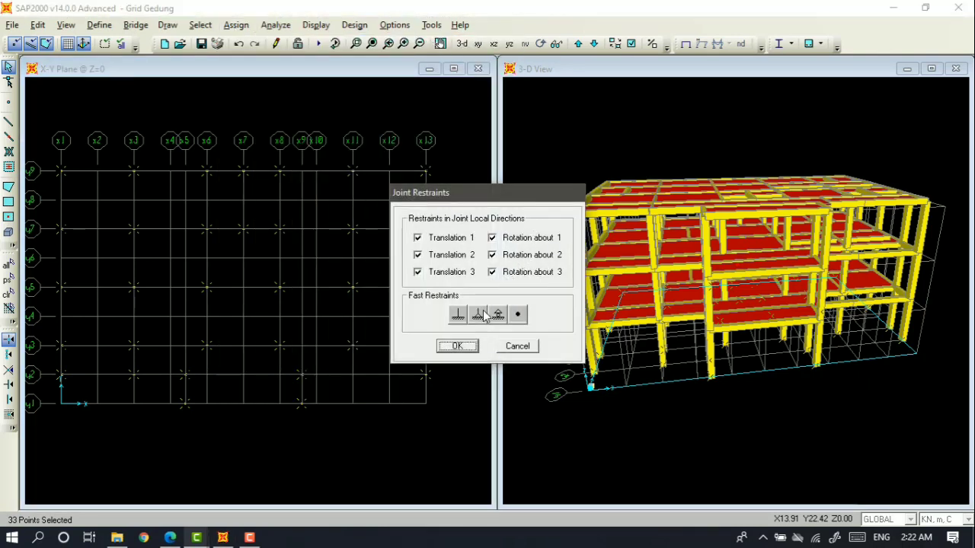
{"action": "left_click", "coordinate": [458, 318]}
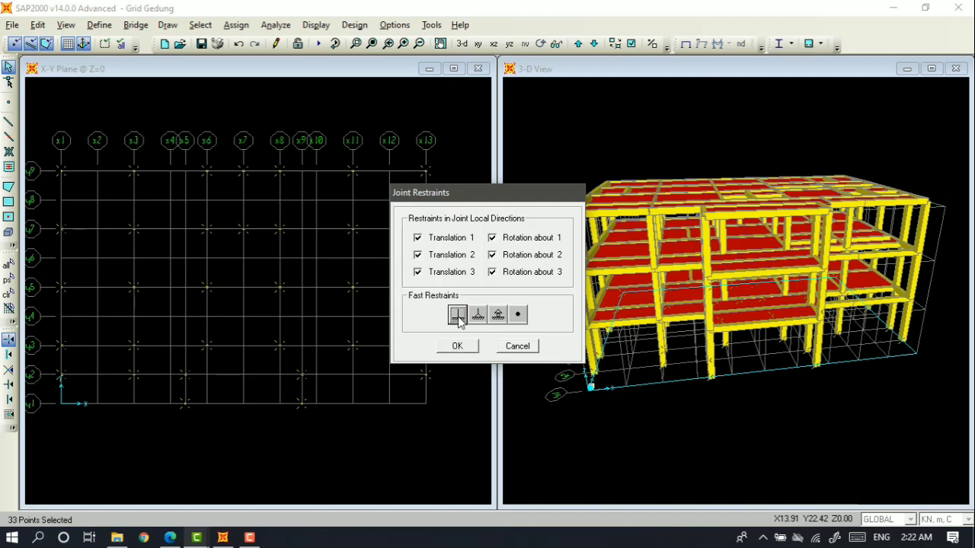
{"action": "left_click", "coordinate": [460, 346]}
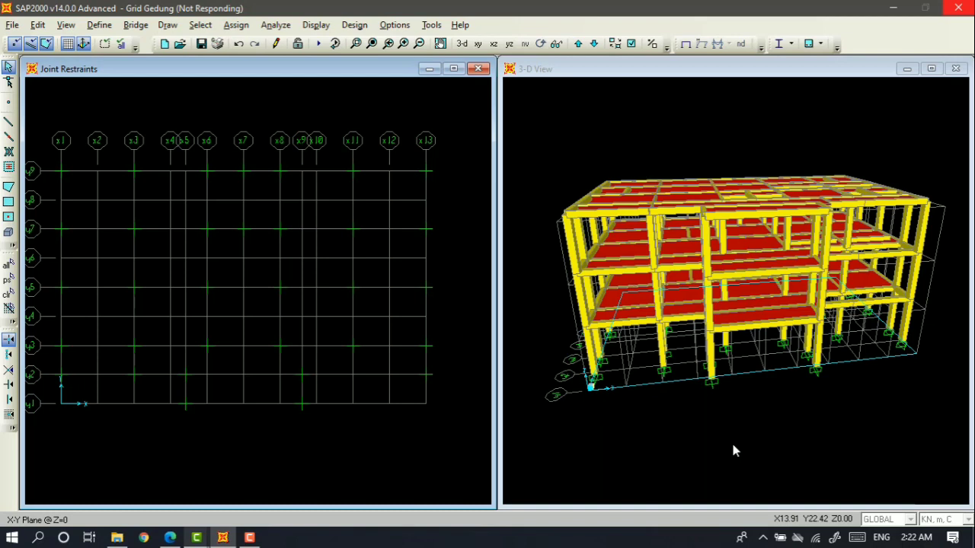
{"action": "left_click", "coordinate": [732, 445]}
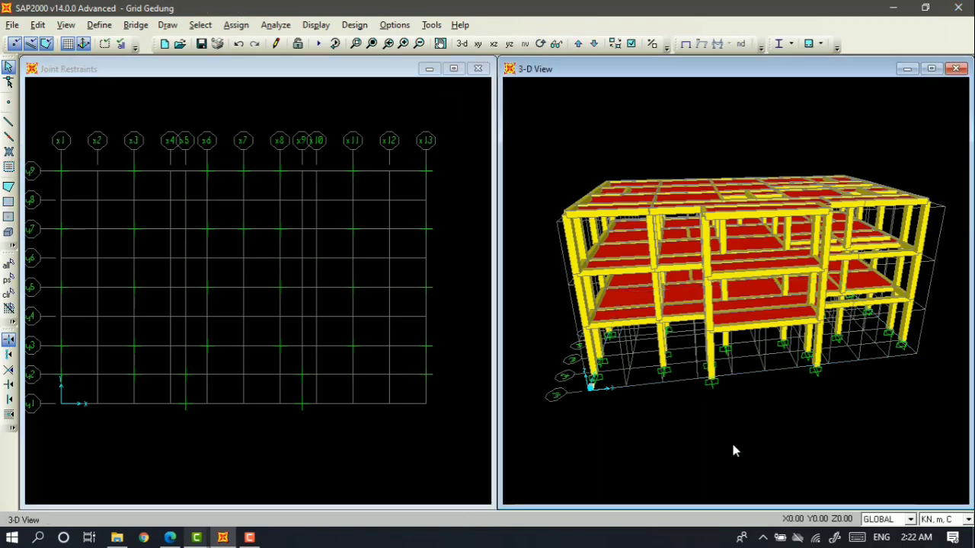
{"action": "middle_click_drag", "start_coordinate": [733, 445], "coordinate": [733, 403], "text": "shift"}
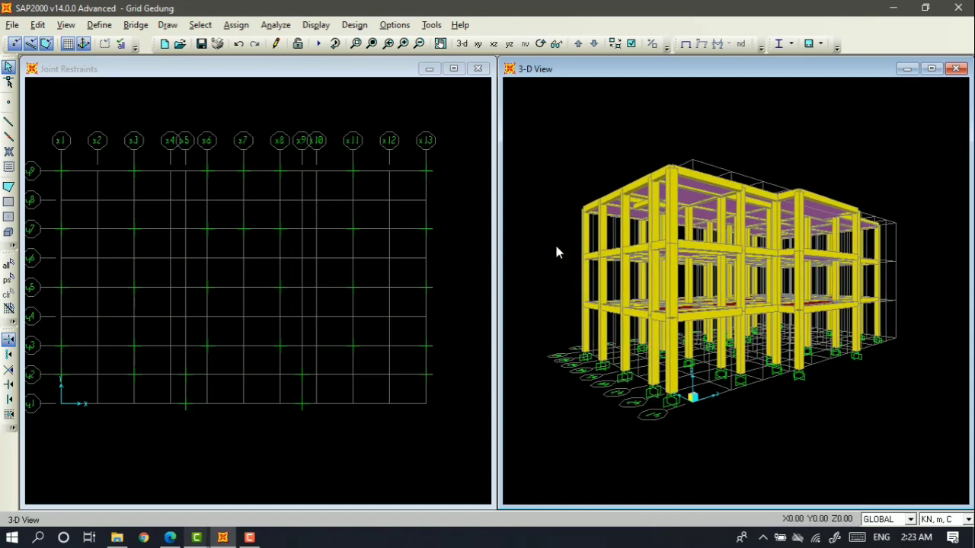
Run the analysis for the MODAL case only, with DEAD set to Do Not Run and the analysis monitor shown after 4 seconds.
{"action": "left_click", "coordinate": [318, 45]}
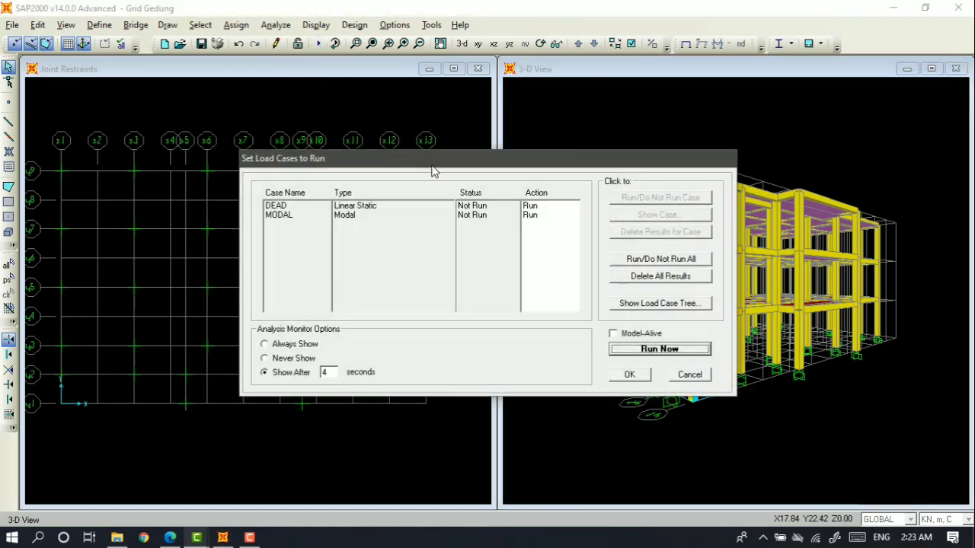
{"action": "left_click", "coordinate": [475, 207]}
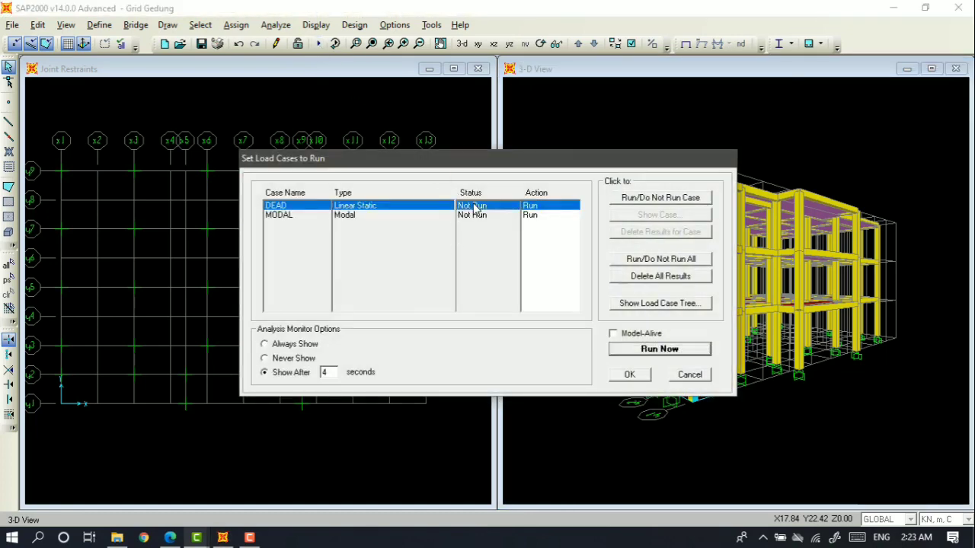
{"action": "left_click", "coordinate": [651, 202]}
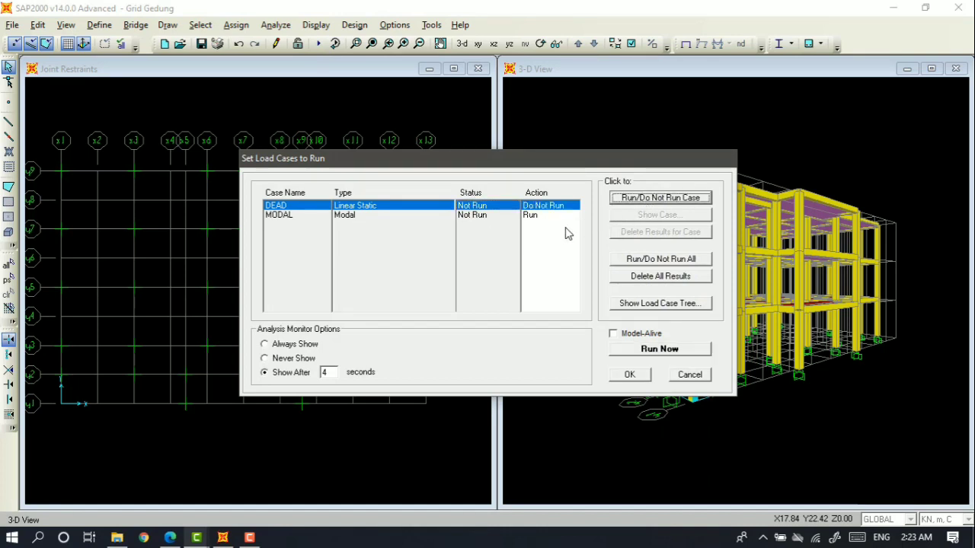
{"action": "left_click", "coordinate": [500, 216]}
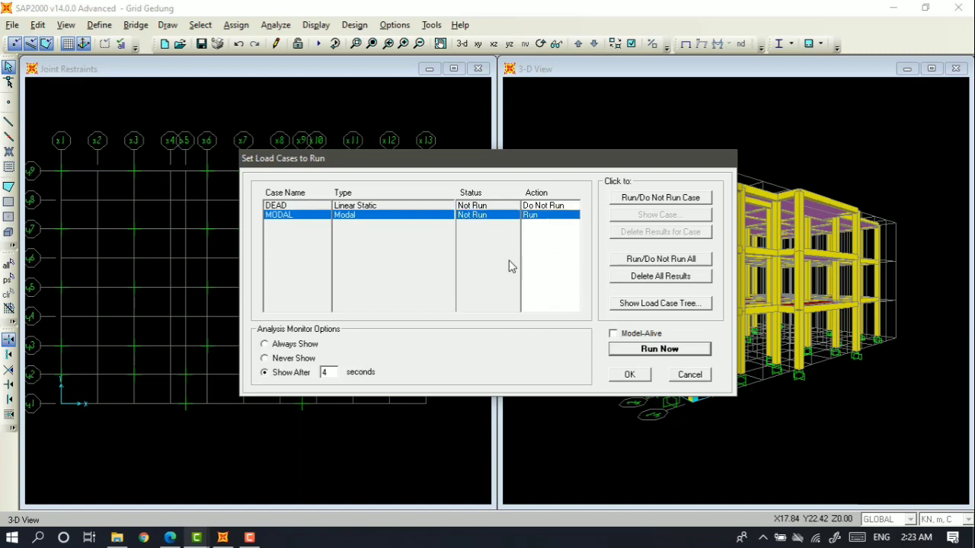
{"action": "left_click", "coordinate": [291, 345]}
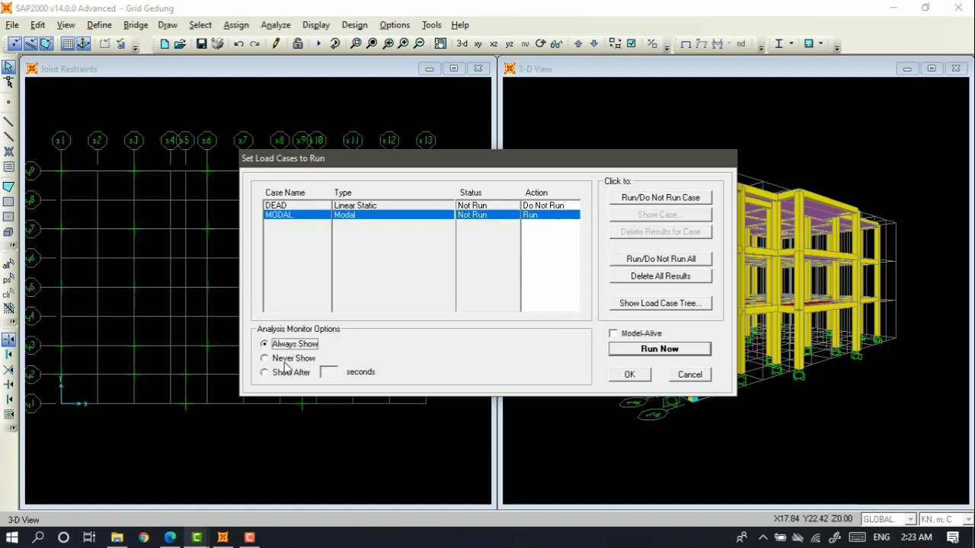
{"action": "left_click", "coordinate": [285, 373]}
{"action": "left_click", "coordinate": [292, 360]}
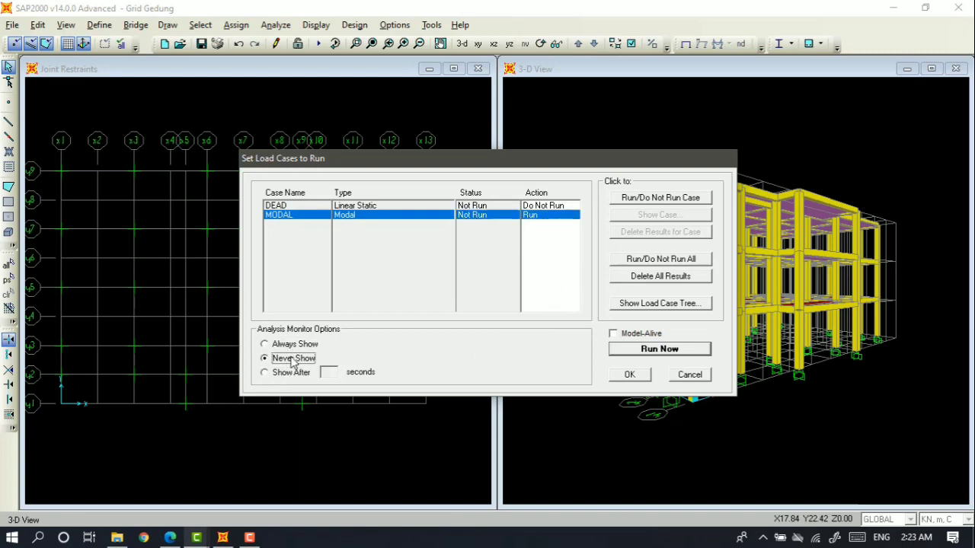
{"action": "left_click", "coordinate": [281, 372]}
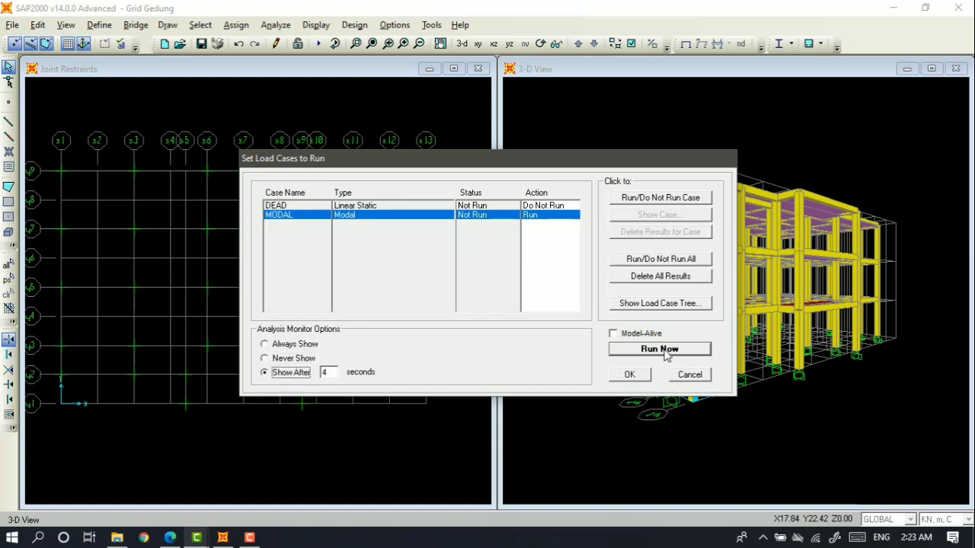
{"action": "left_click", "coordinate": [660, 350]}
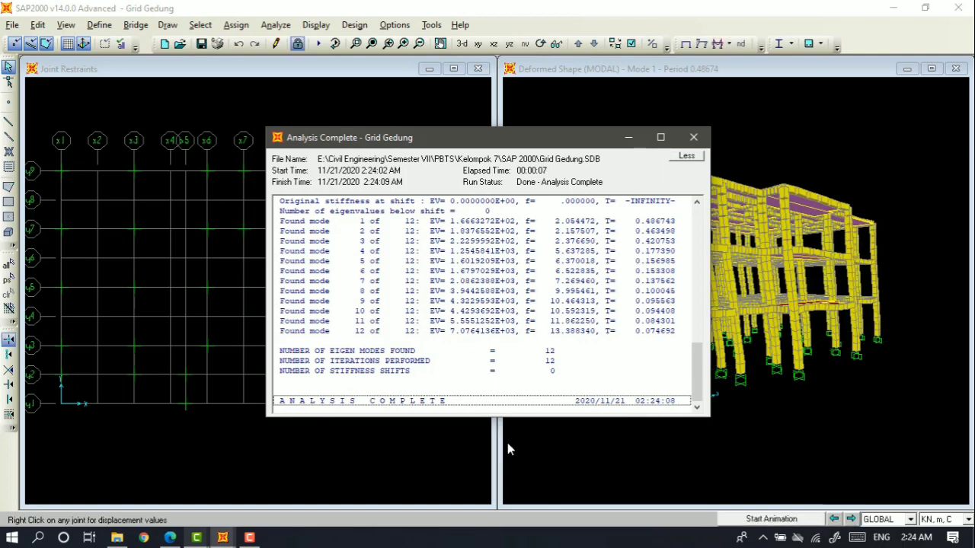
Minimize the analysis report and step the MODAL deformed shape forward to mode 3.
{"action": "left_click", "coordinate": [629, 139]}
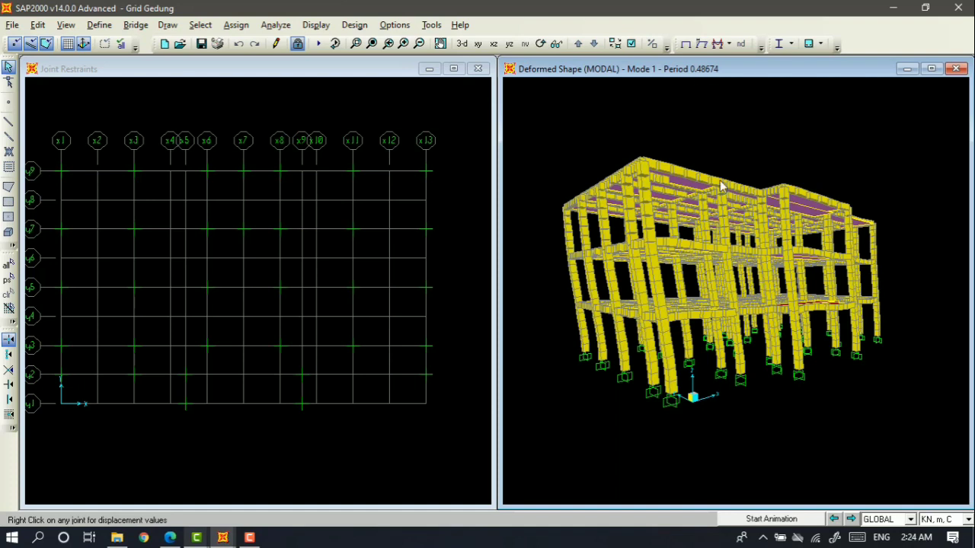
{"action": "left_click", "coordinate": [850, 518]}
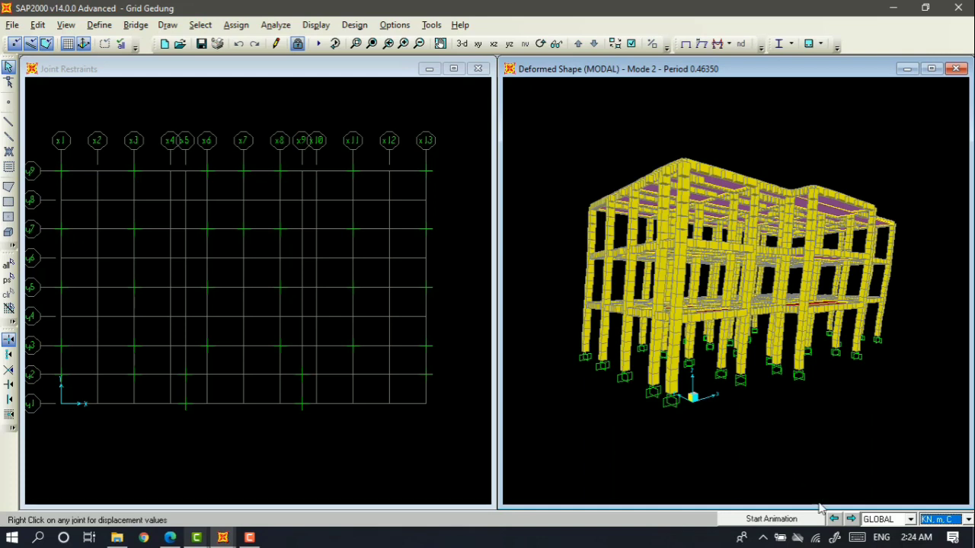
{"action": "left_click", "coordinate": [850, 520]}
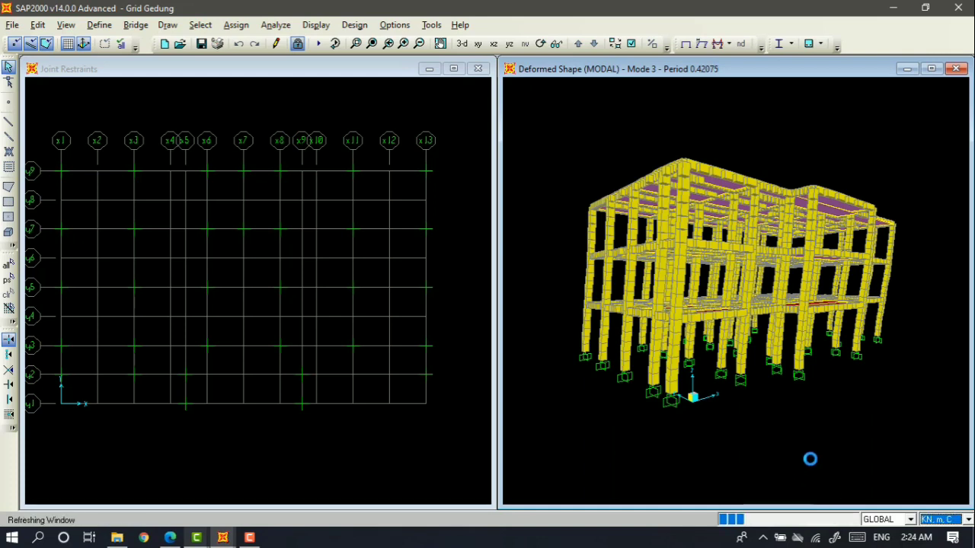